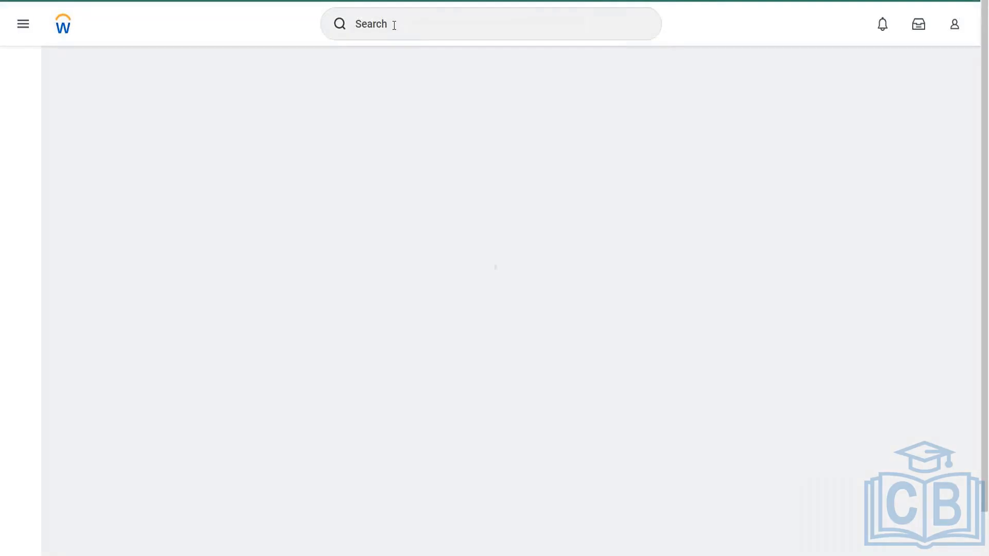
left_click(398, 23)
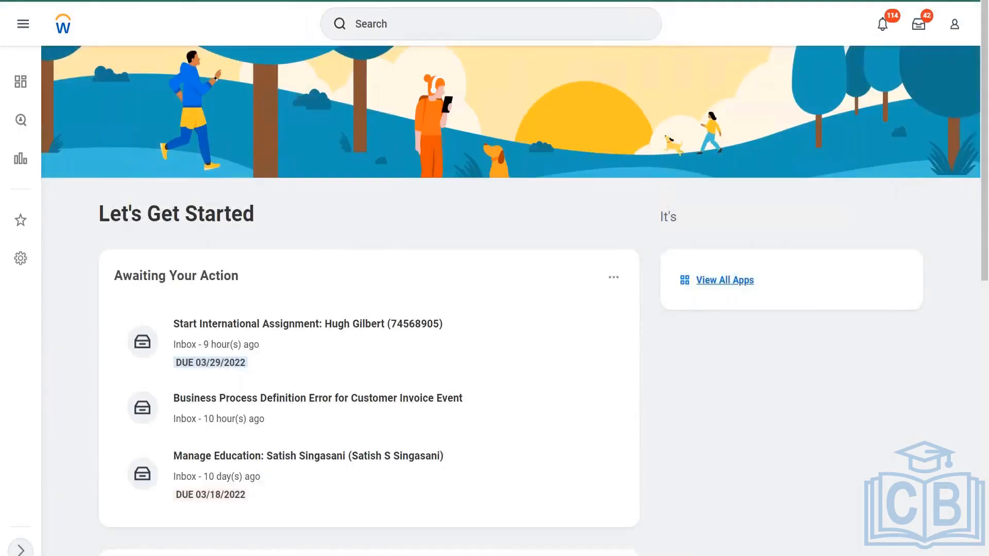
scroll(369, 278, "down", 10)
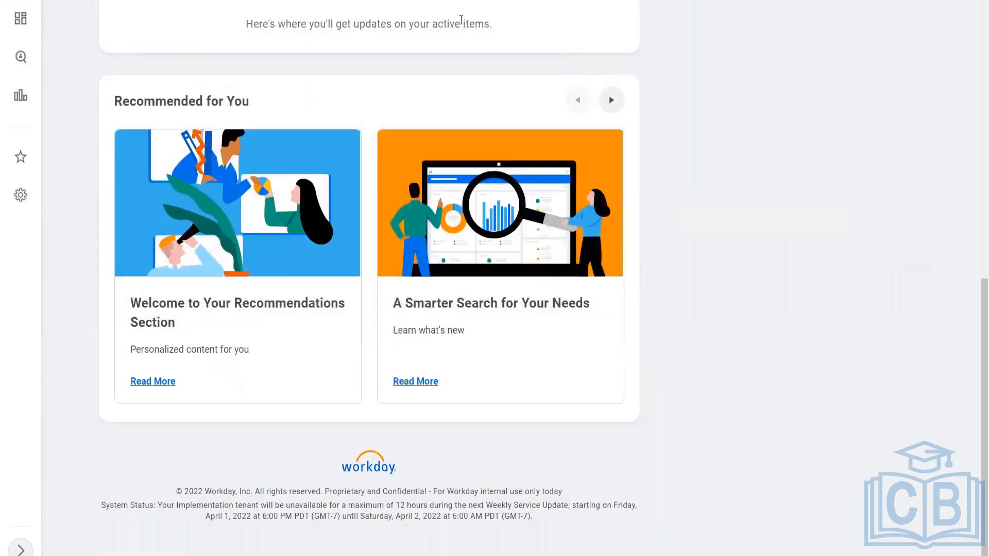
scroll(489, 31, "up", 5)
scroll(417, 47, "up", 5)
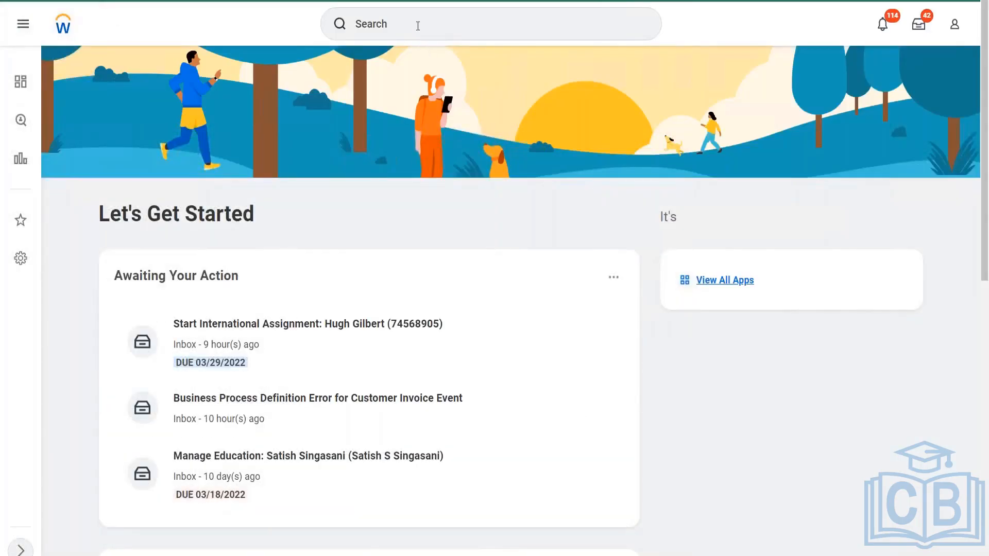
Search for and open the Edit Tenant Setup - HCM task
left_click(415, 24)
type("edit t")
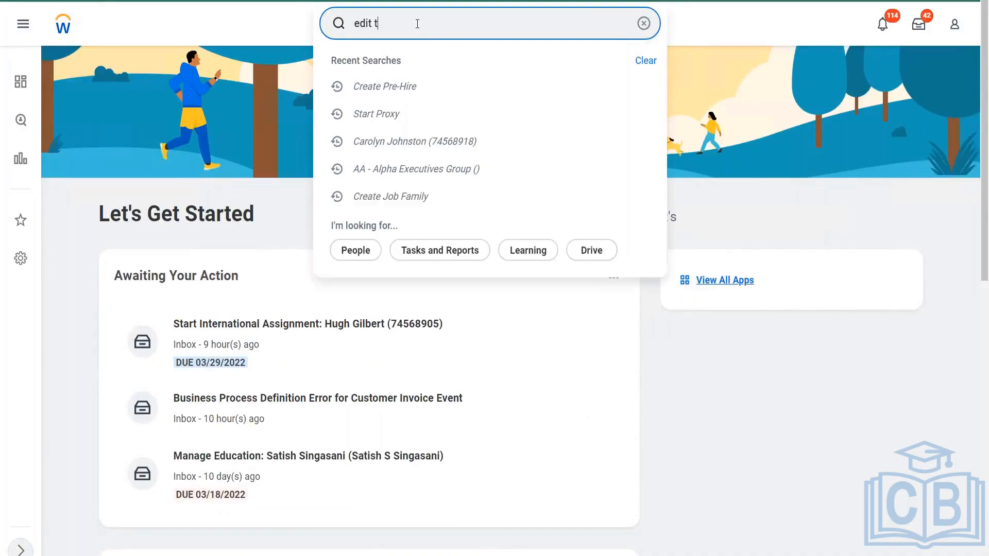
type("en set hcm")
left_click(432, 69)
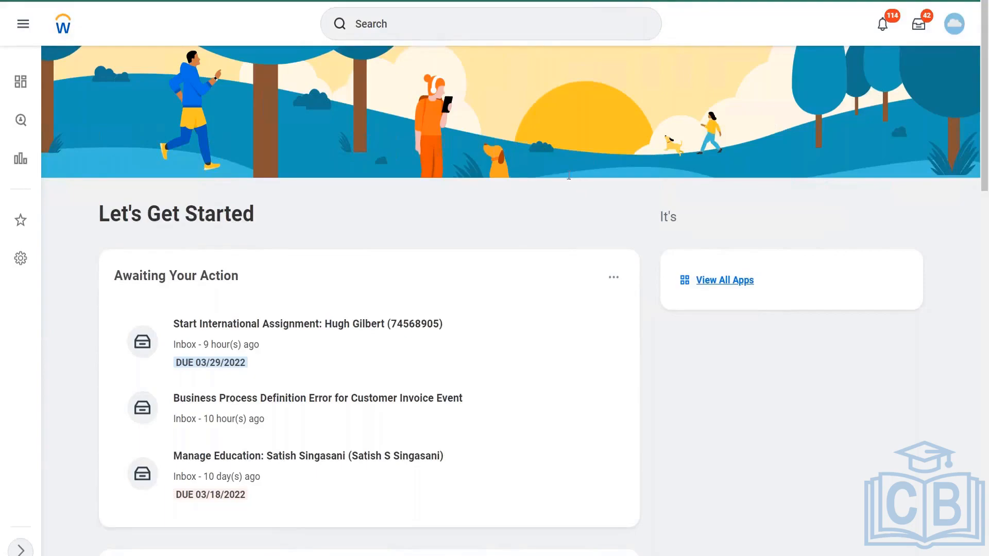
Scroll through the tenant setup form to review the Staffing section's options
scroll(542, 253, "down", 10)
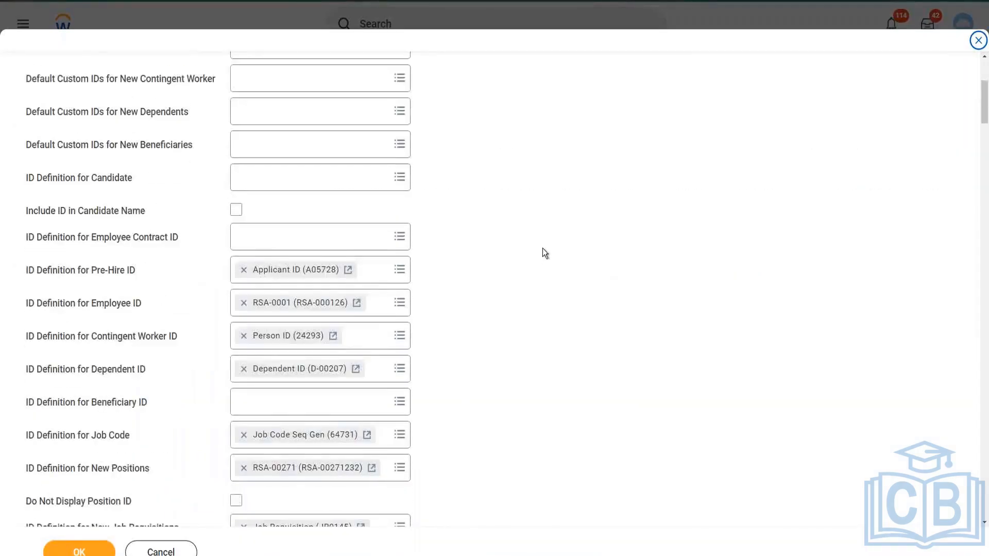
scroll(549, 244, "down", 9)
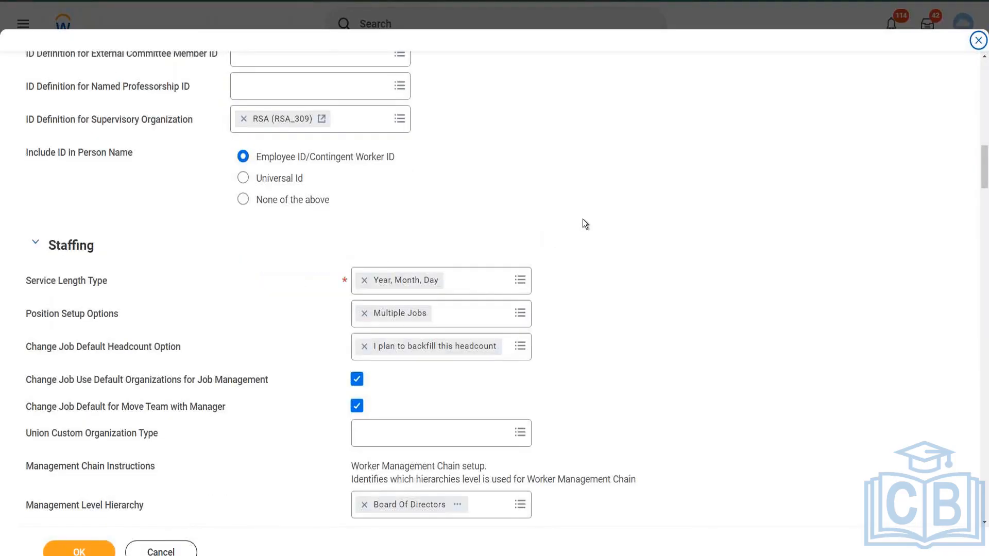
scroll(586, 225, "down", 2)
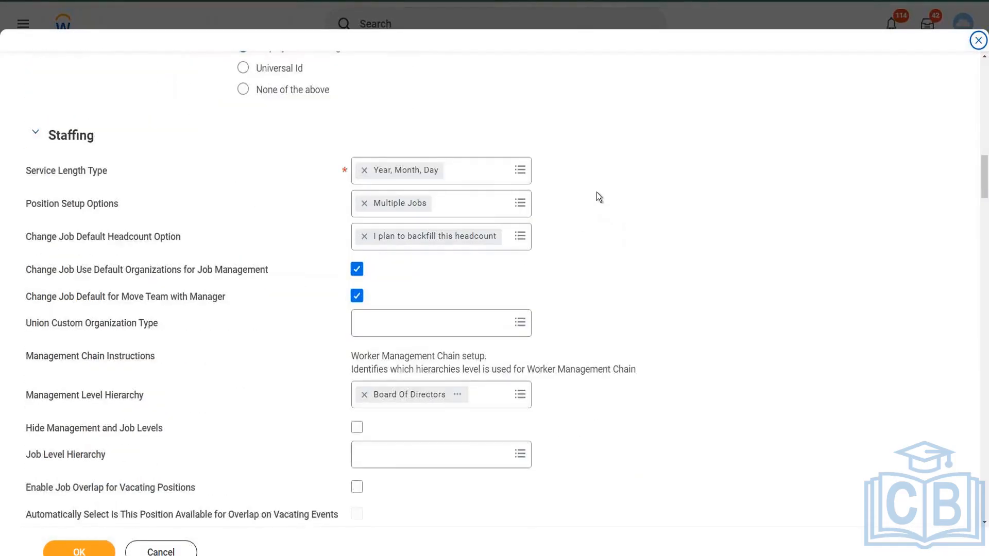
scroll(596, 192, "down", 1)
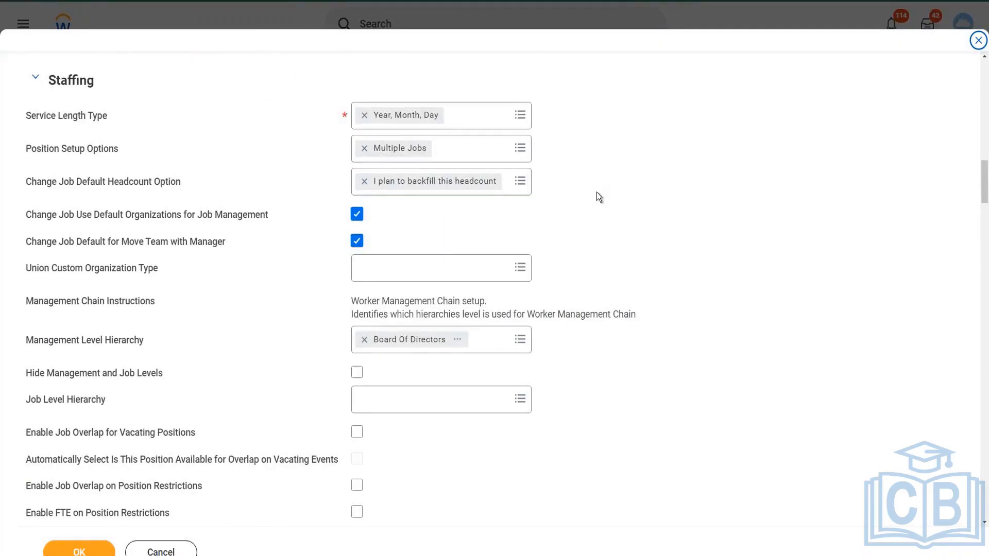
scroll(597, 193, "down", 2)
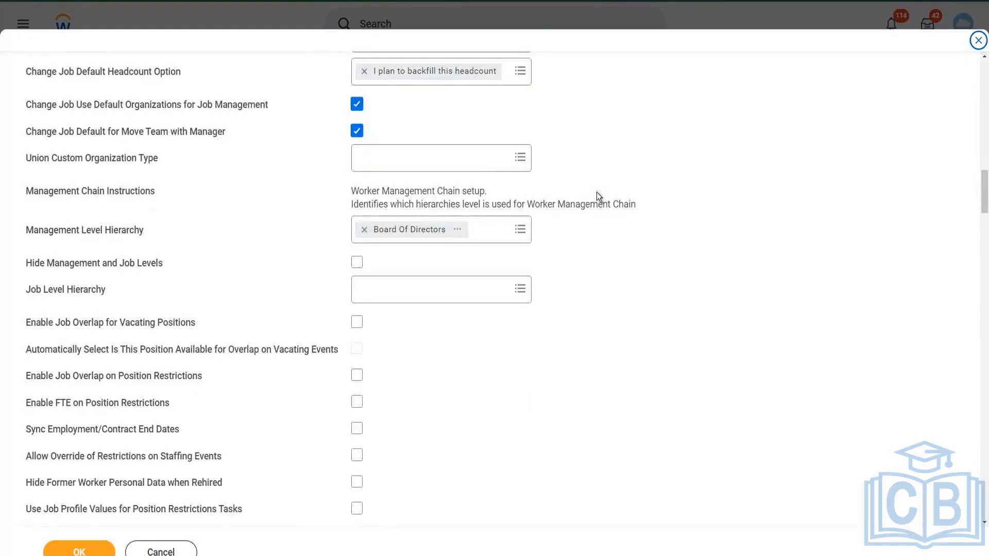
scroll(597, 193, "down", 3)
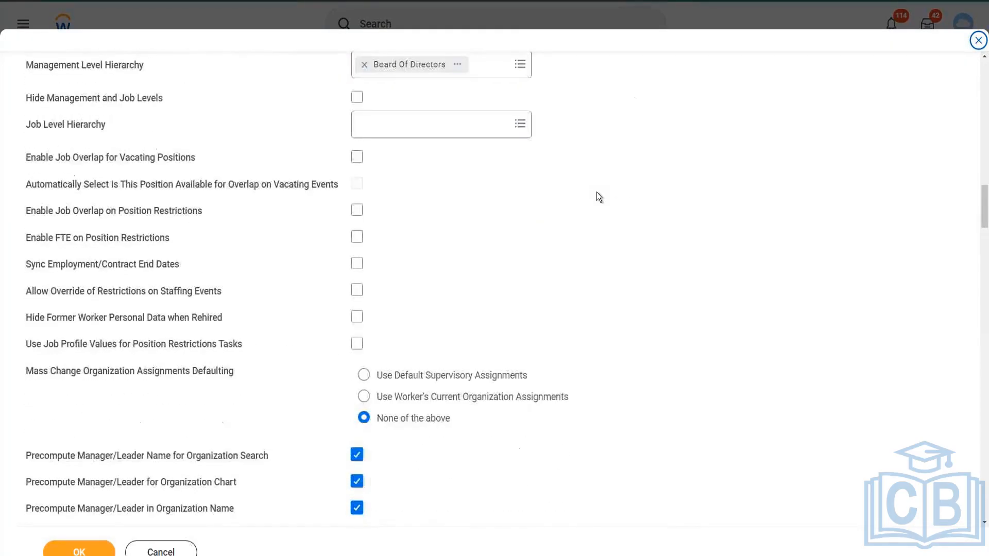
scroll(597, 192, "down", 3)
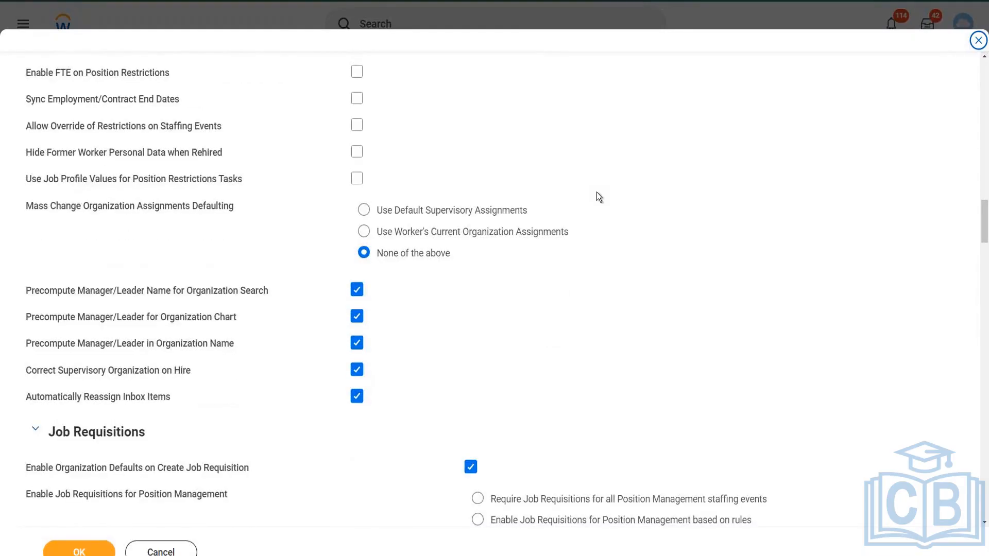
scroll(596, 196, "down", 1)
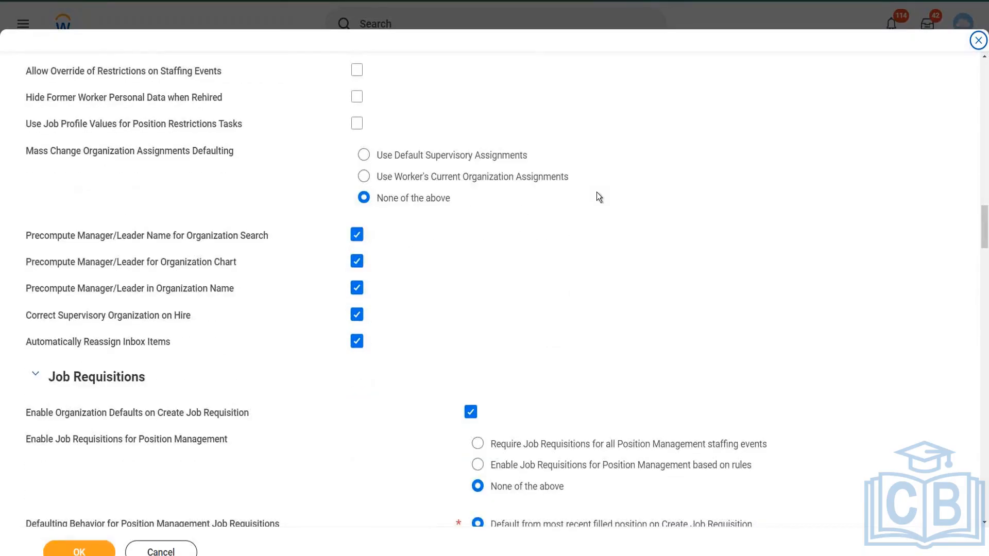
scroll(603, 206, "up", 2)
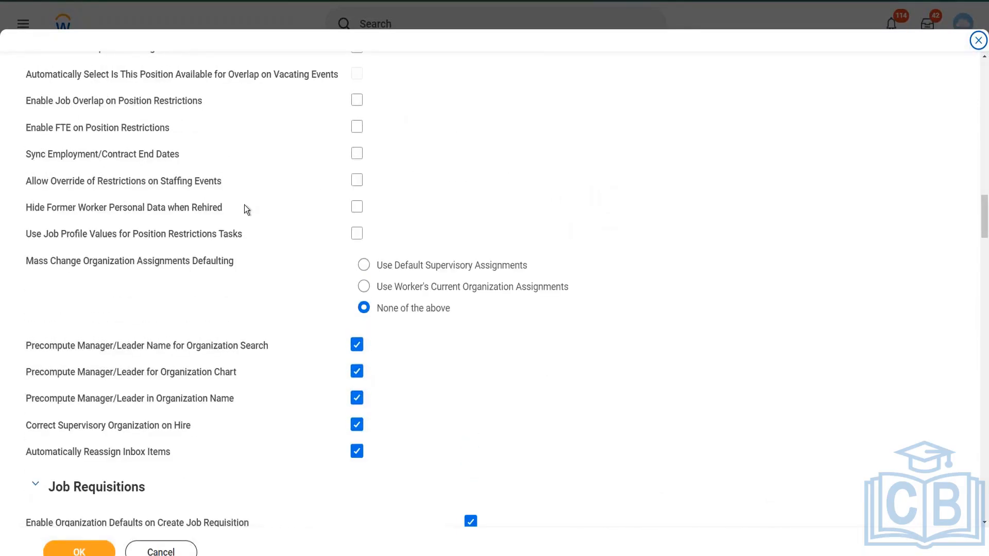
scroll(245, 207, "up", 2)
scroll(244, 205, "up", 2)
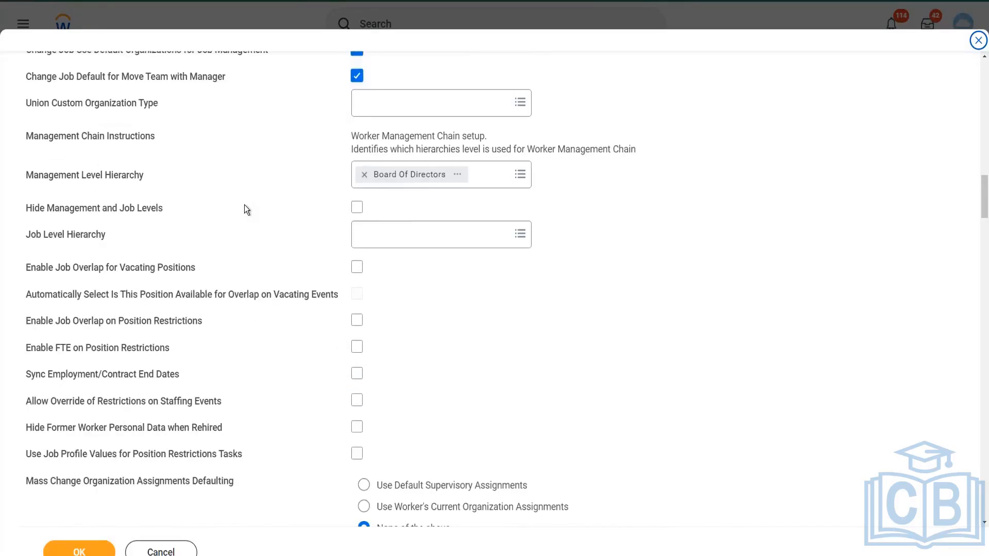
scroll(245, 205, "up", 1)
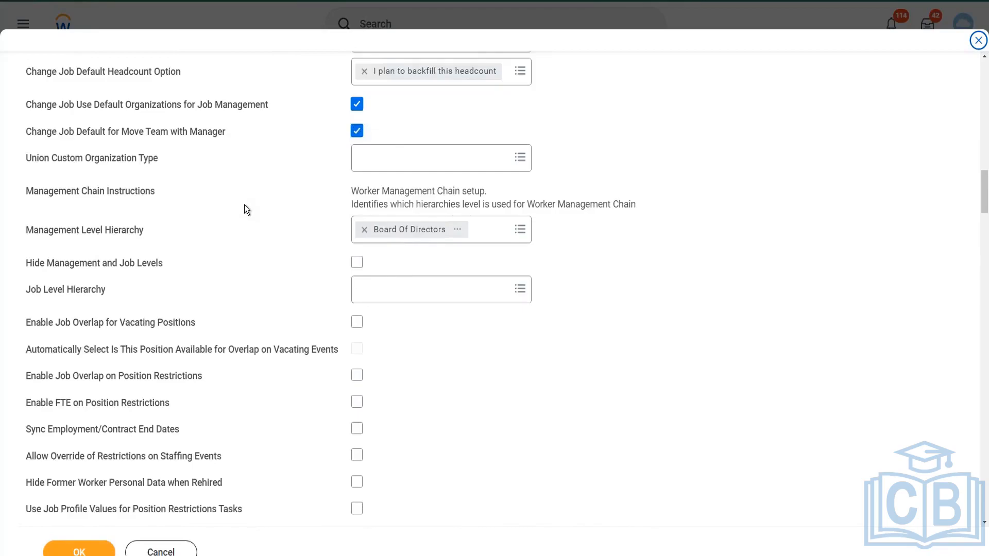
scroll(245, 205, "up", 2)
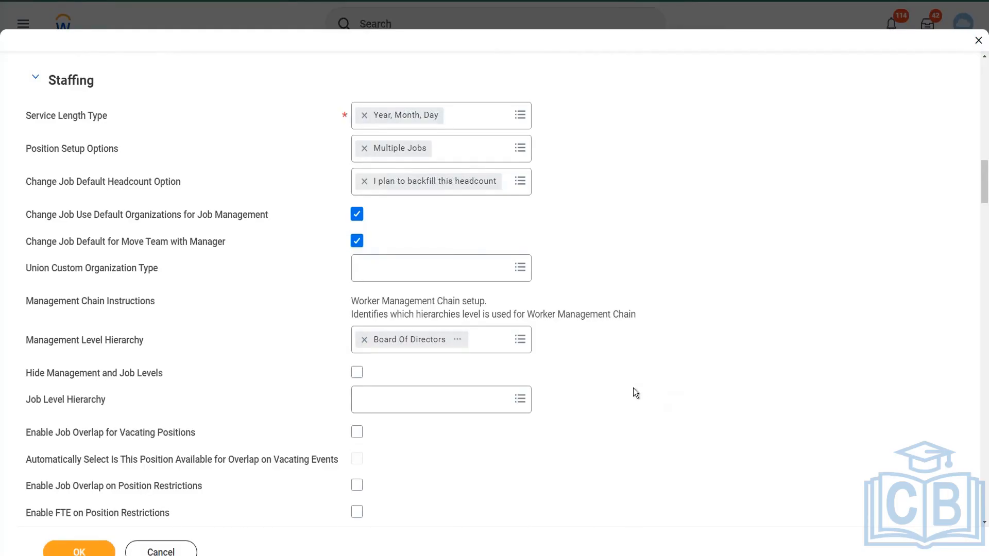
scroll(633, 388, "down", 3)
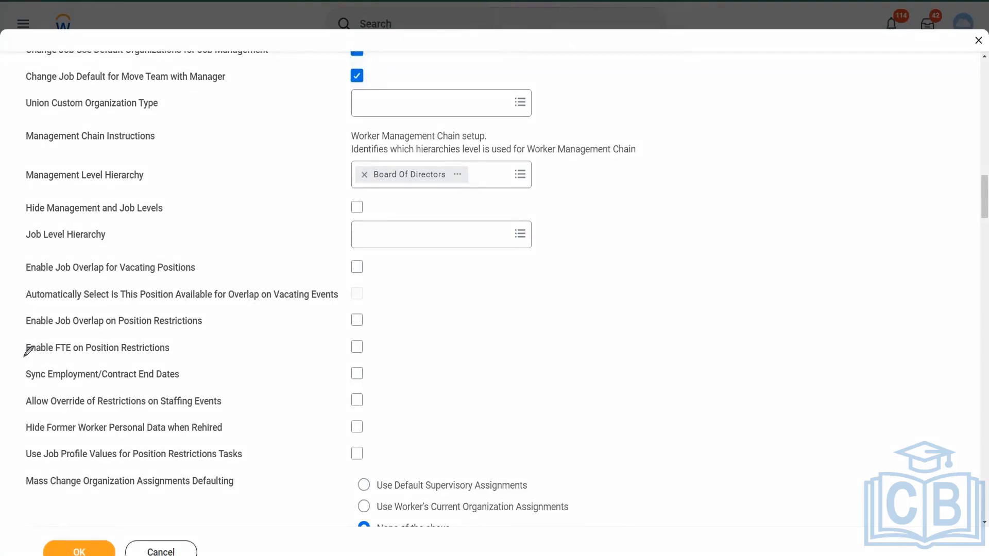
Turn the Allow Override of Restrictions on Staffing Events option on and off again
mouse_move(24, 390)
left_mouse_down()
mouse_move(26, 415)
mouse_move(58, 387)
mouse_move(393, 383)
mouse_move(404, 407)
left_mouse_up()
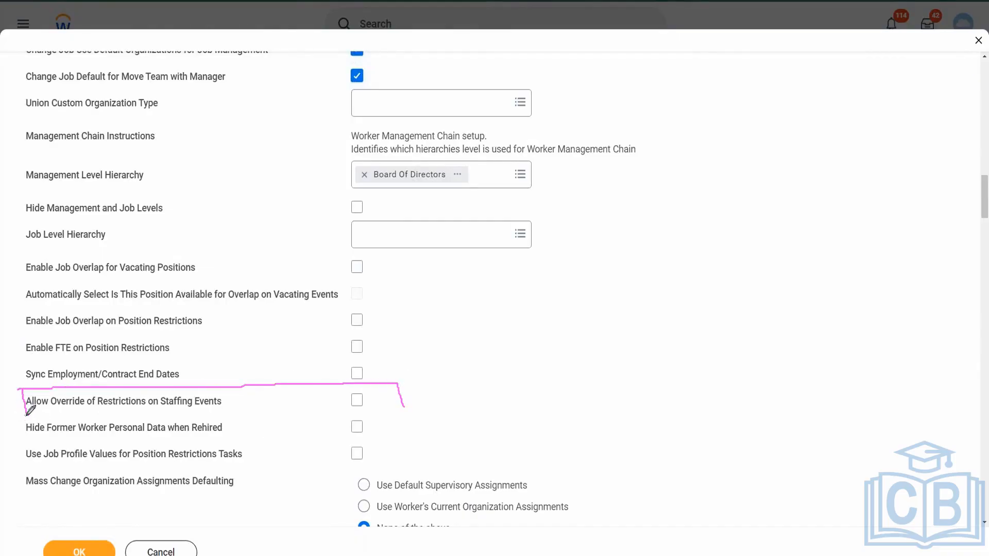
left_click_drag(26, 415, 404, 412)
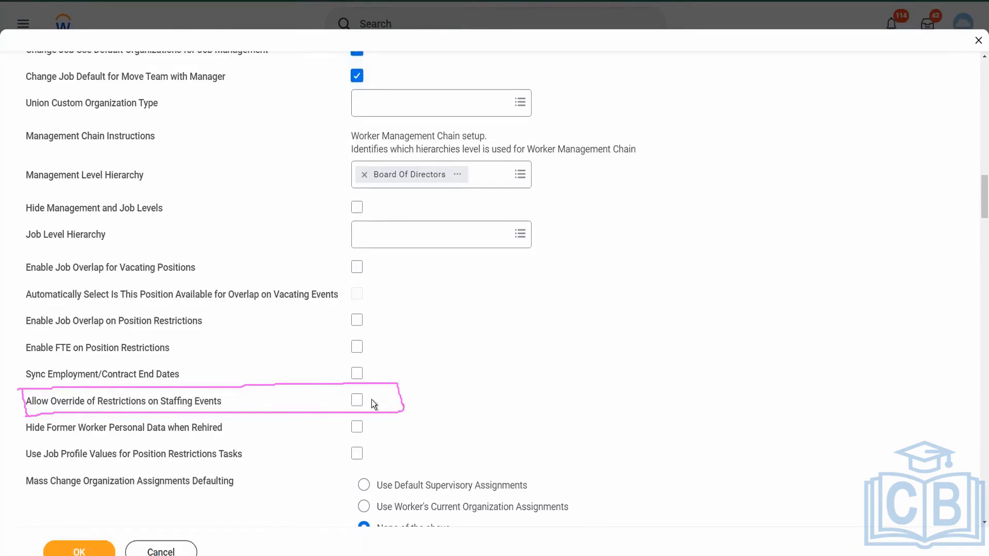
left_click(359, 402)
left_click(357, 400)
mouse_move(258, 404)
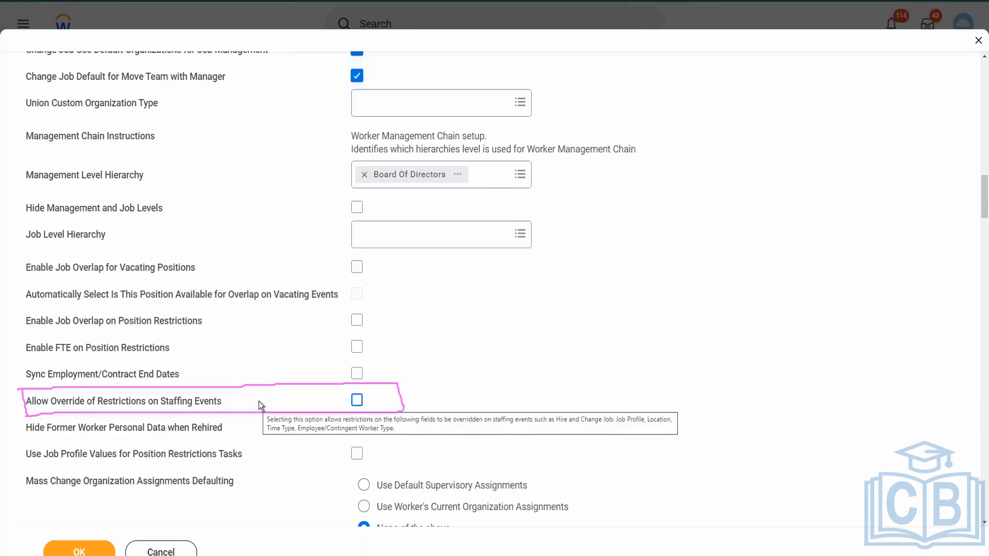
left_click(357, 400)
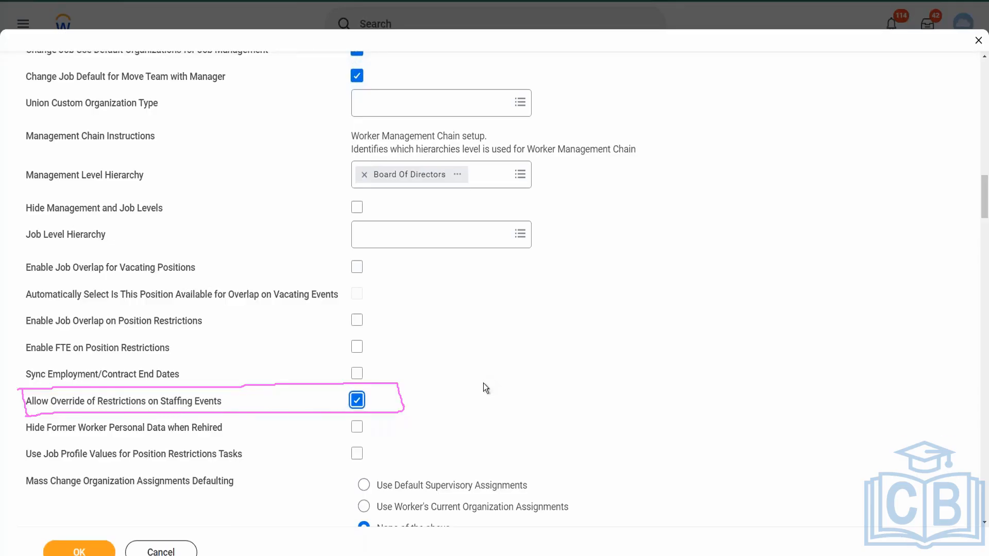
left_click(358, 400)
left_click(357, 402)
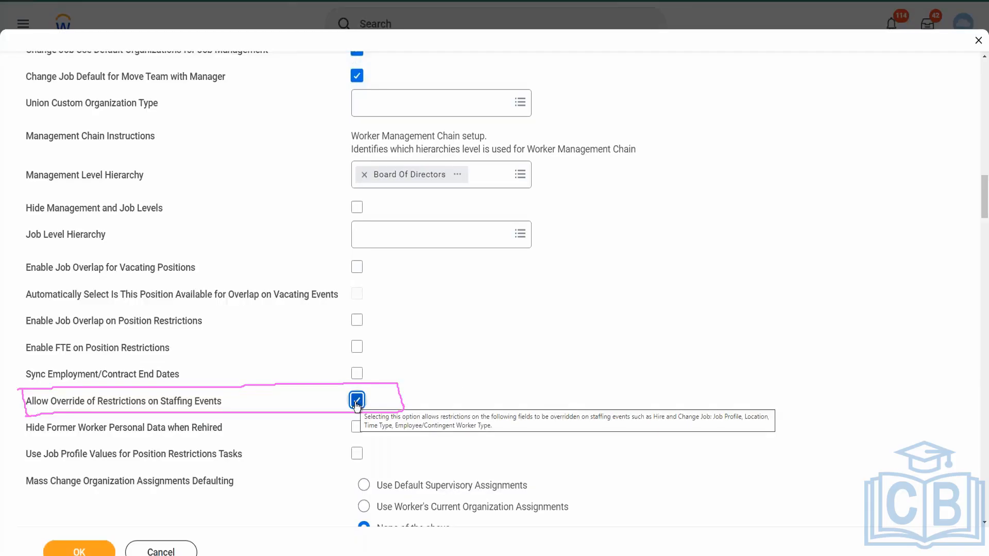
left_click(401, 396)
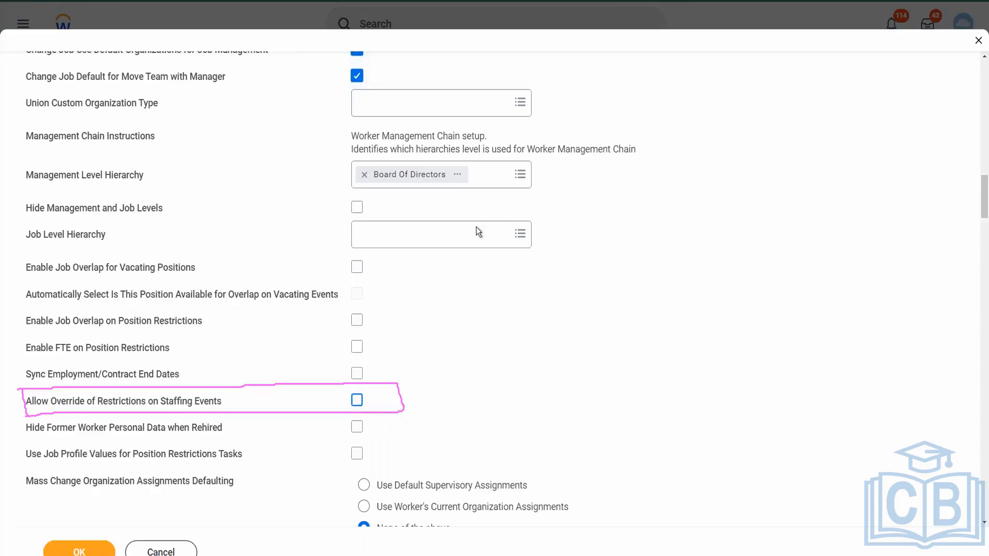
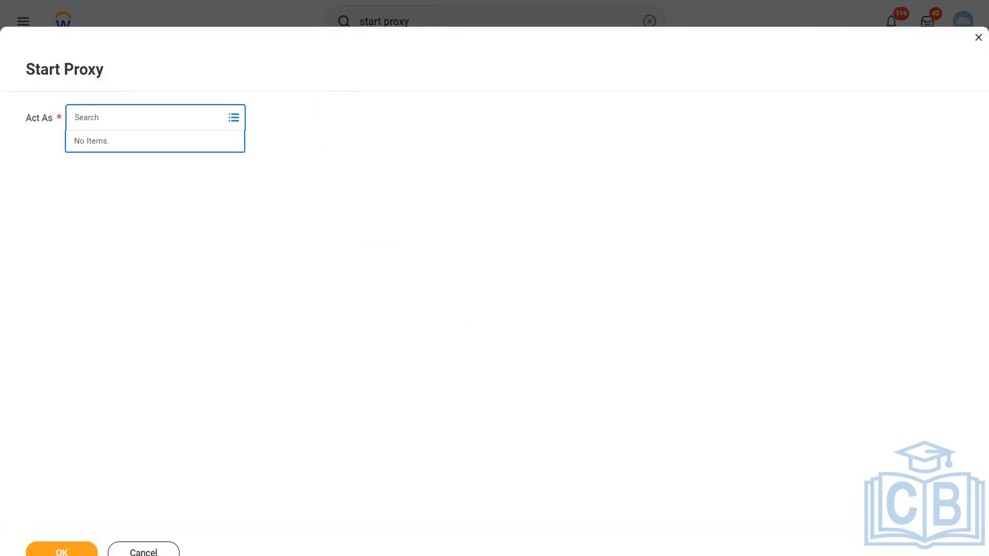
Start a proxy session acting as the chosen worker's account
type("lmcneil")
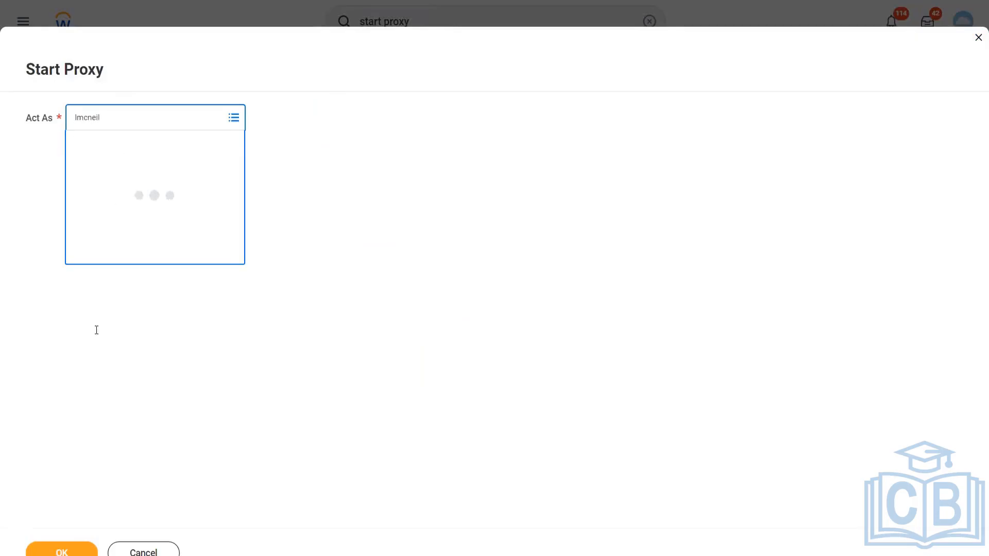
left_click(75, 553)
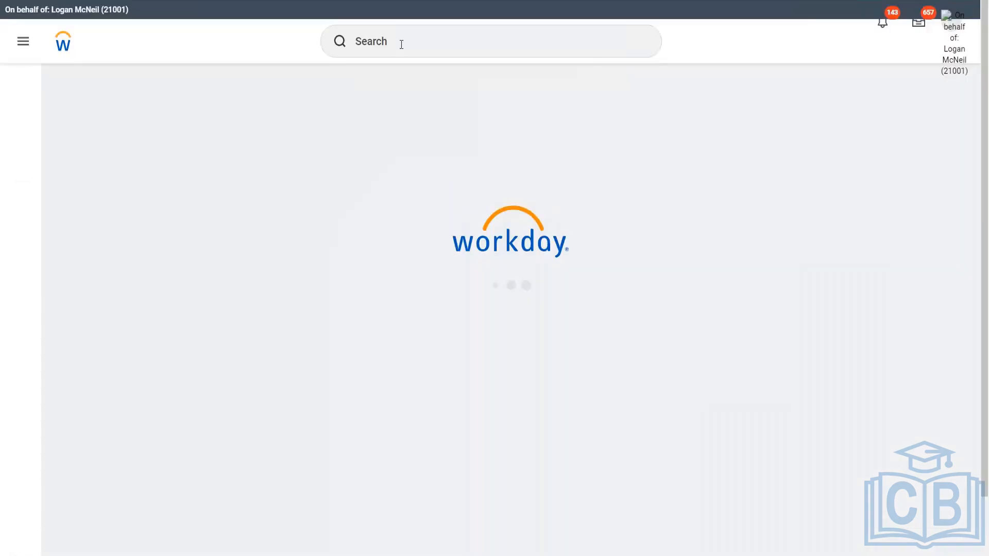
Search for and open the Edit Compensation Eligibility Rule task
left_click(400, 42)
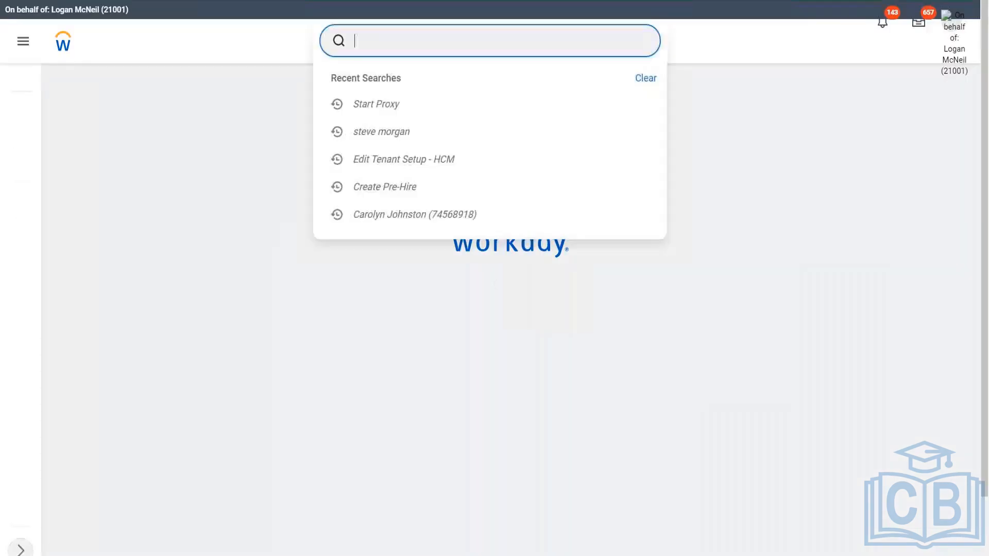
type("edit comp")
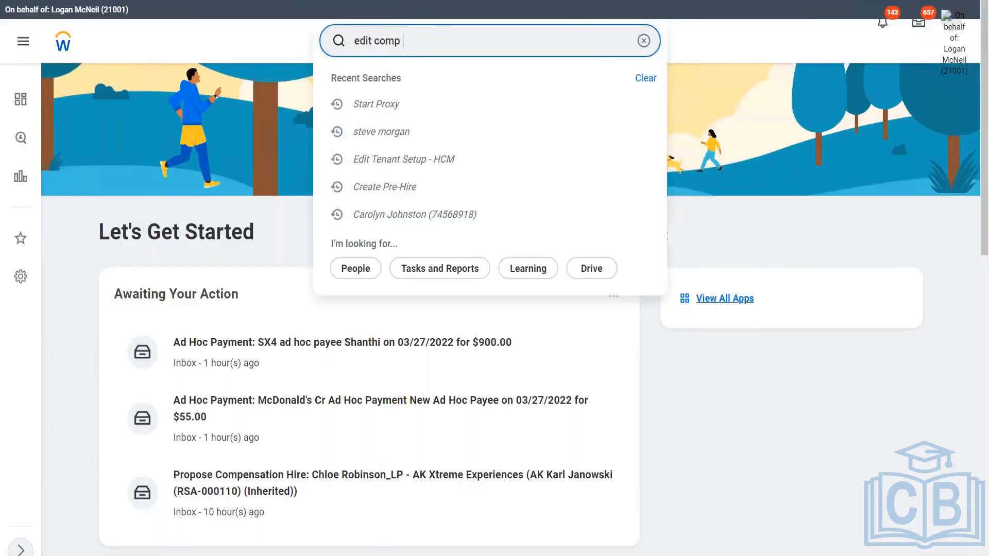
type(" elig rule")
left_click(426, 86)
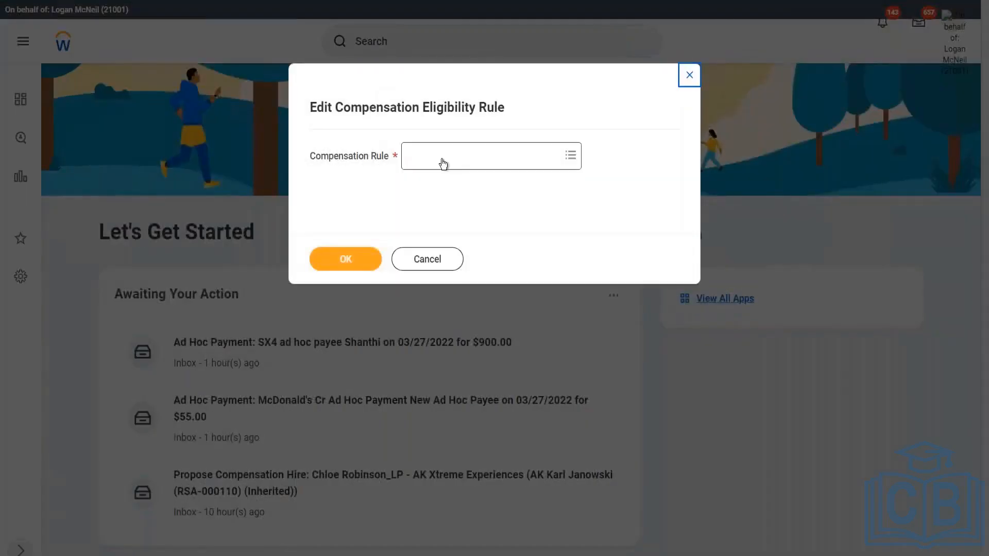
Open the WW_All Employees of XYZ Motors rule for editing and review its rule conditions
left_click(440, 168)
type("ww")
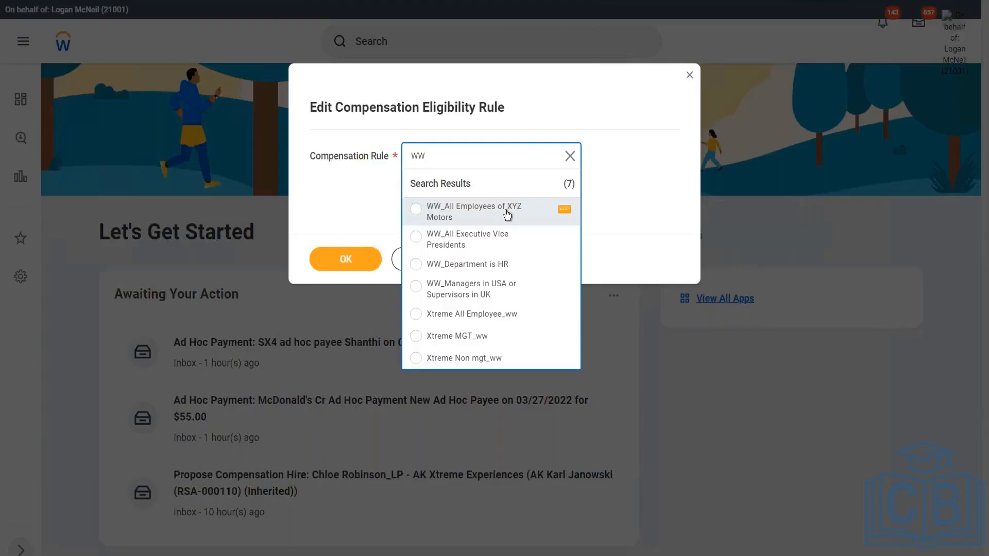
left_click(508, 215)
left_click(355, 257)
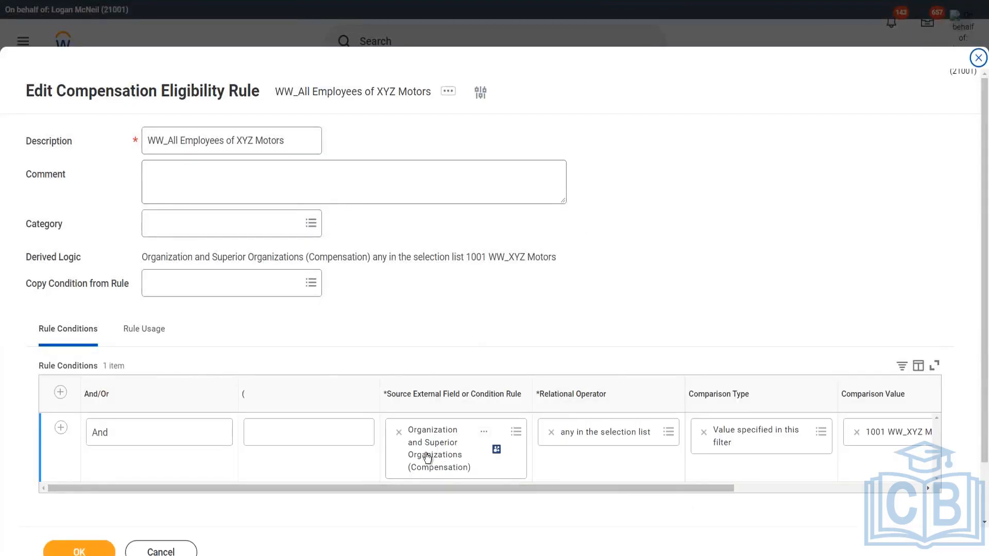
left_click_drag(466, 486, 640, 489)
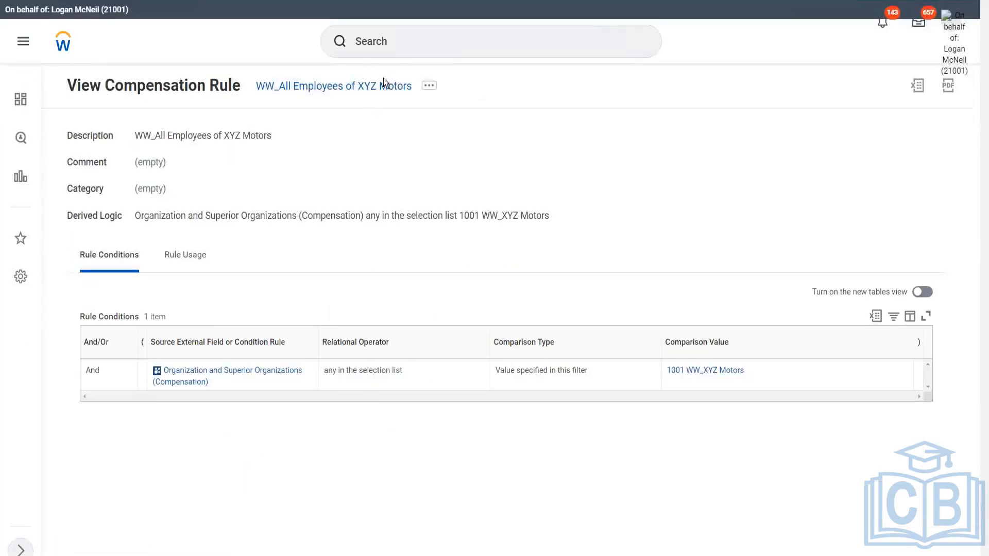
Reopen the Edit Compensation Eligibility Rule task and select the WW_All Executive Vice Presidents rule
left_click(405, 42)
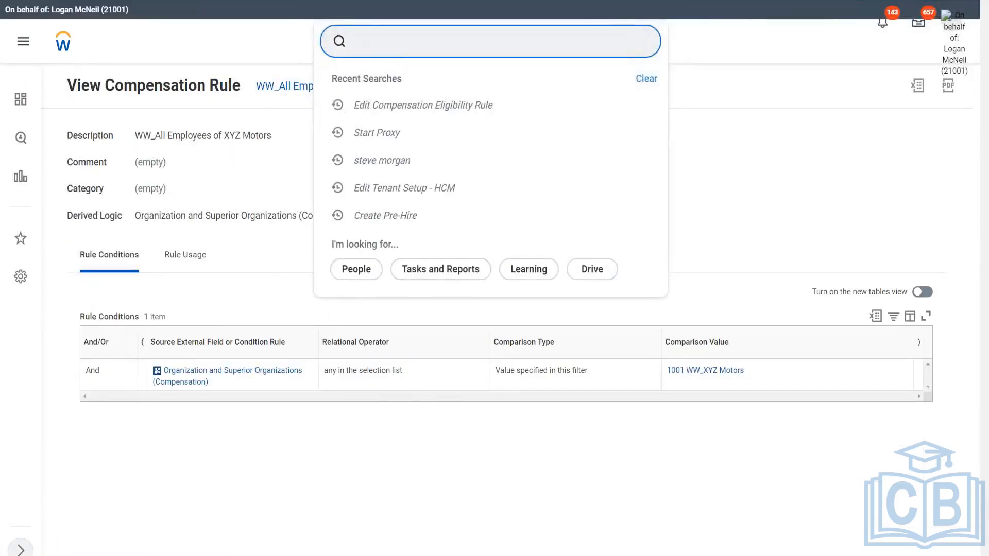
type("edit comp elig rule")
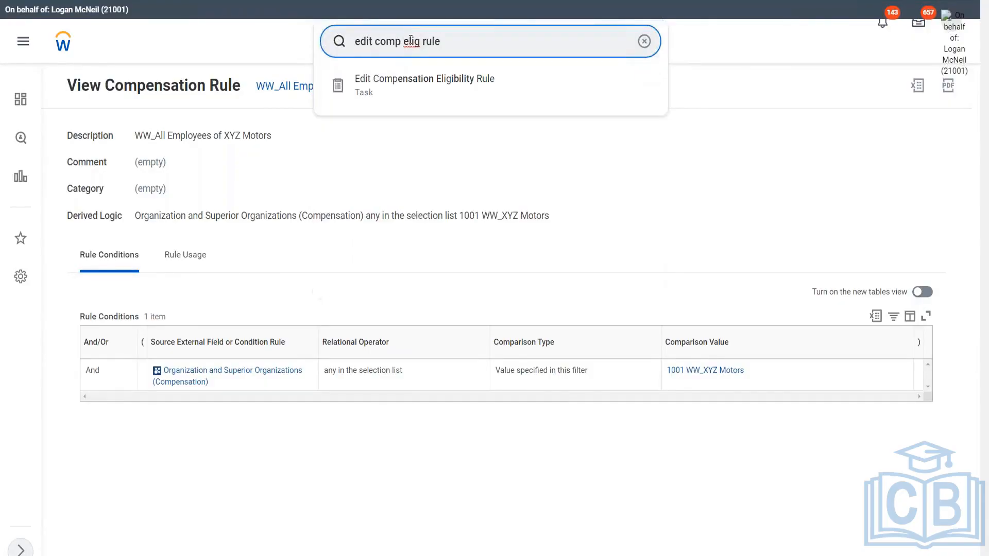
left_click(448, 95)
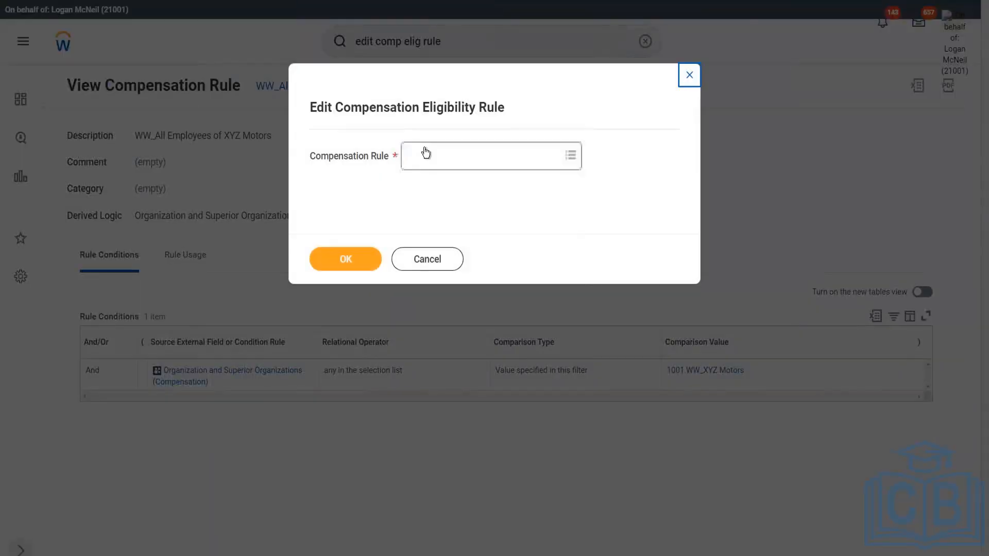
left_click(429, 154)
type("ww")
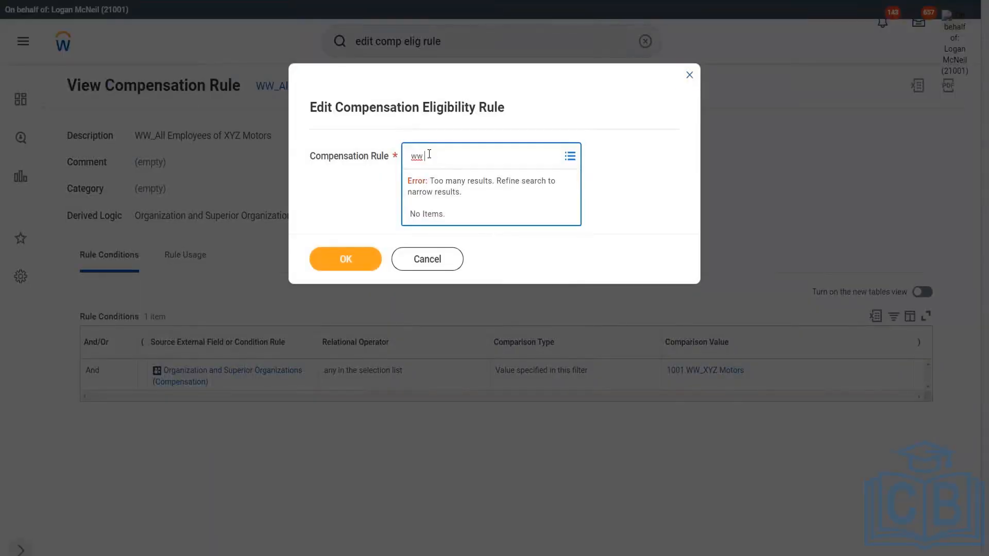
key("Return")
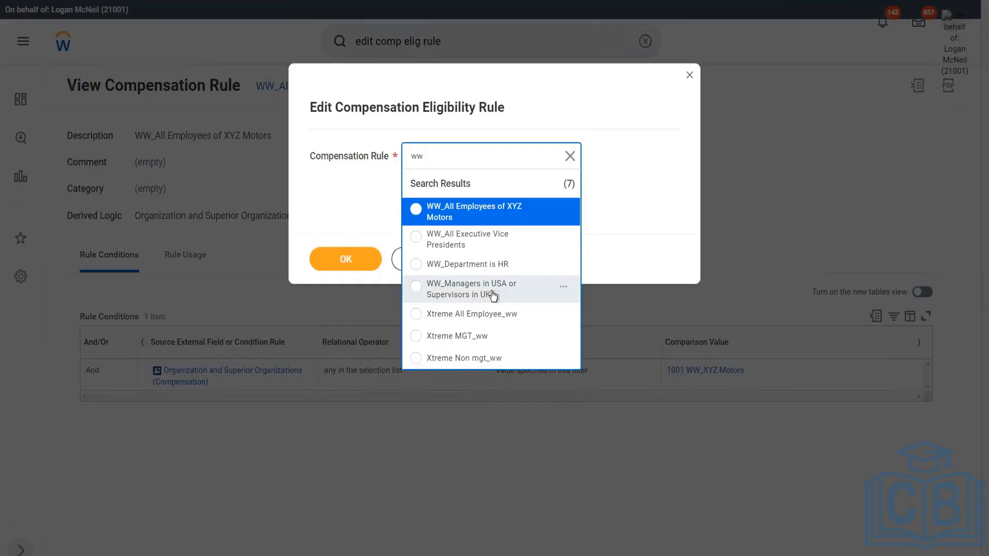
left_click(476, 235)
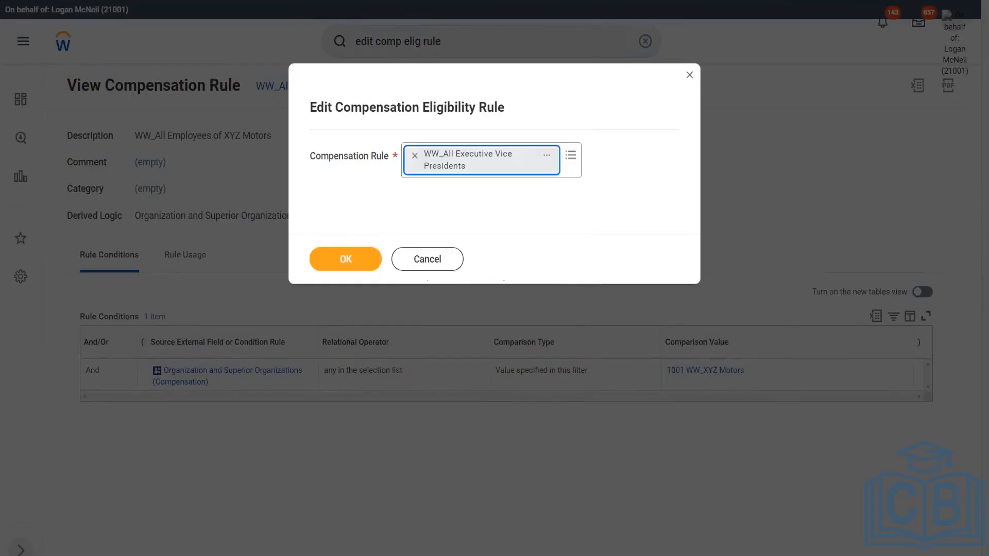
left_click(347, 260)
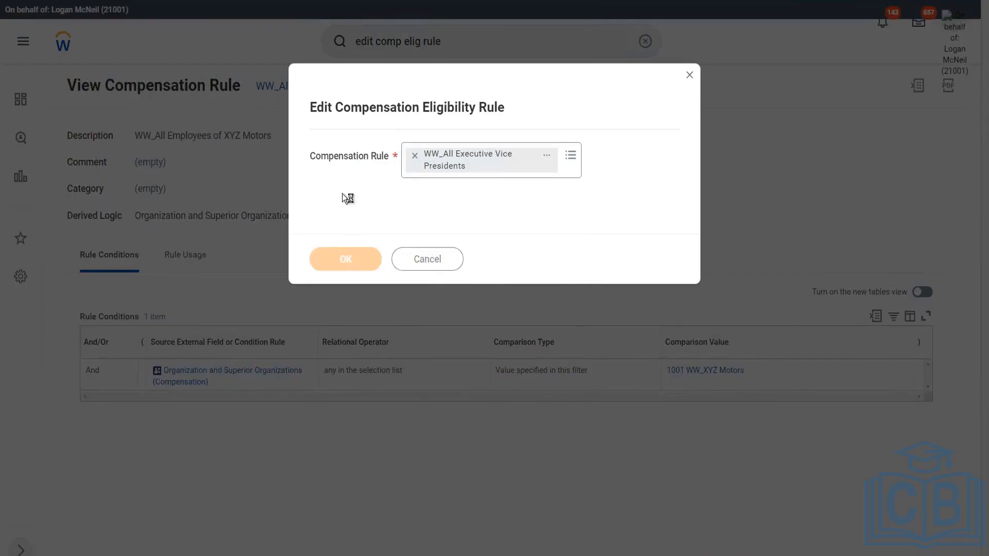
Review the WW_All Executive Vice Presidents rule conditions across the table and submit the rule
scroll(597, 291, "down", 3)
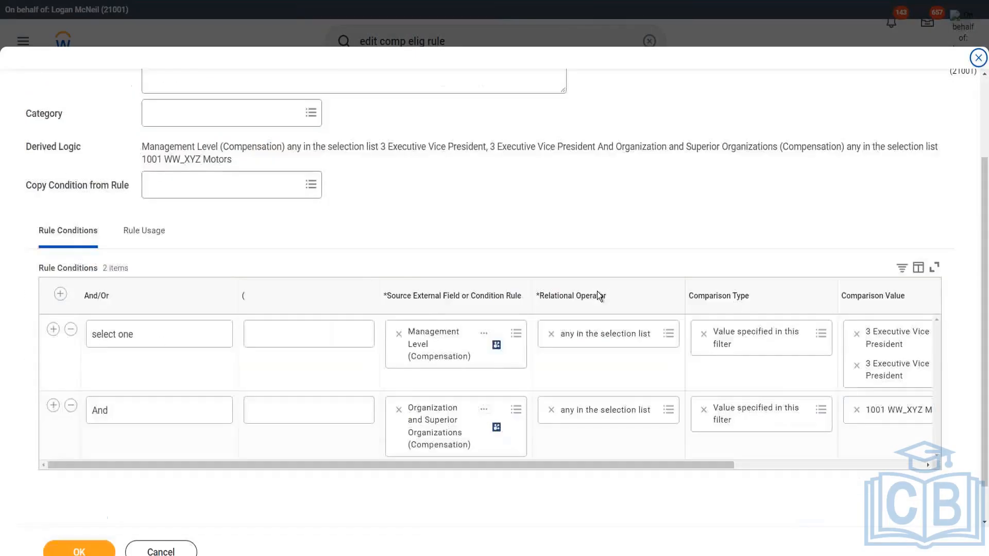
scroll(598, 292, "down", 1)
left_click_drag(733, 428, 824, 435)
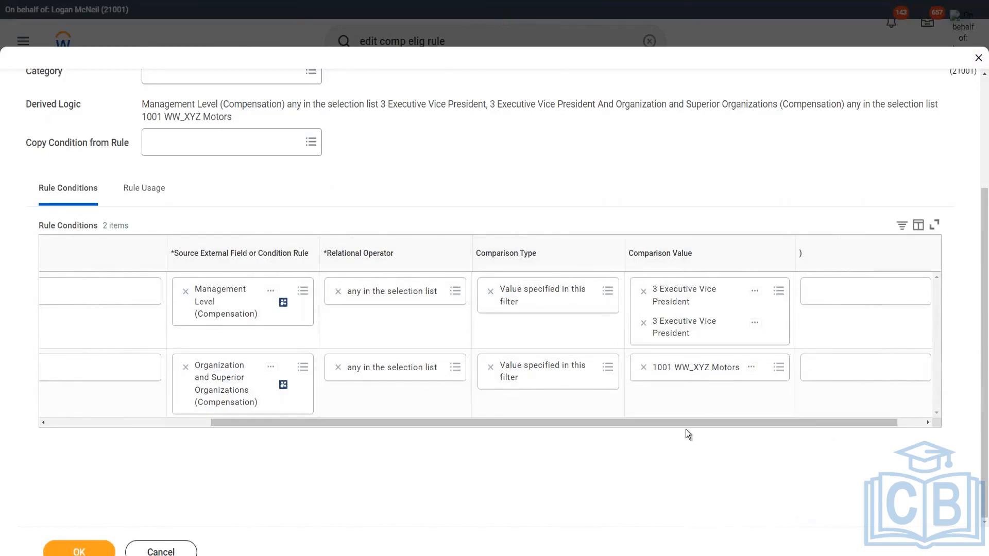
left_click_drag(682, 423, 235, 441)
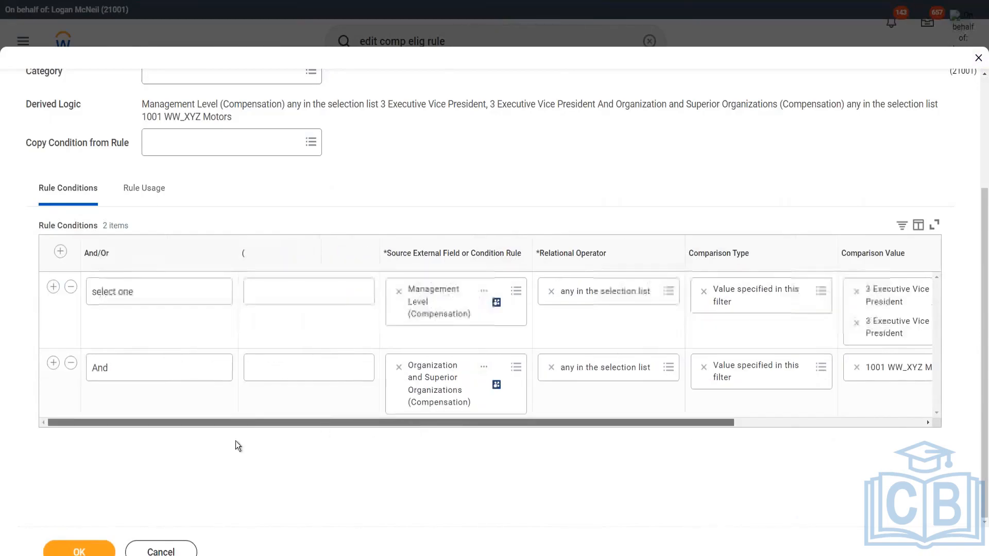
left_click(69, 553)
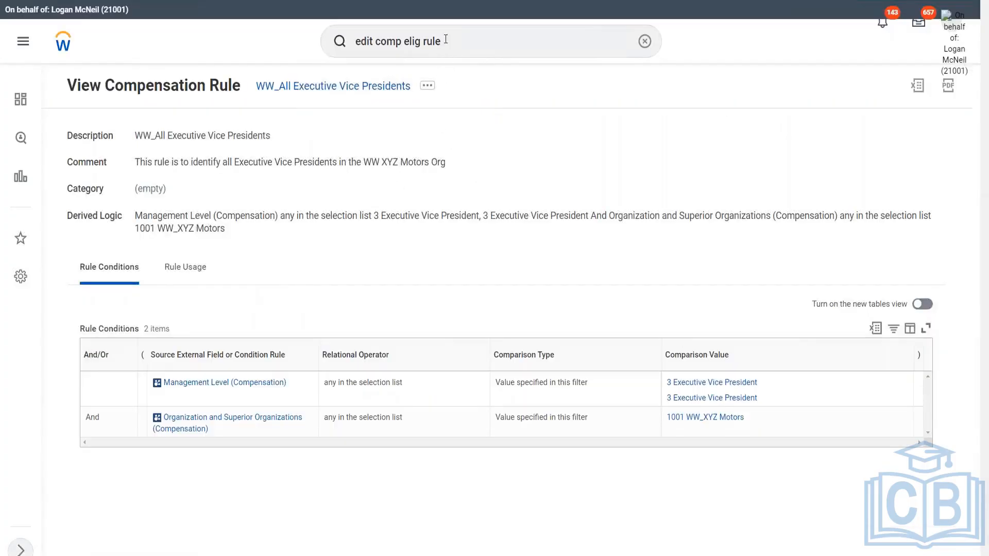
left_click(446, 40)
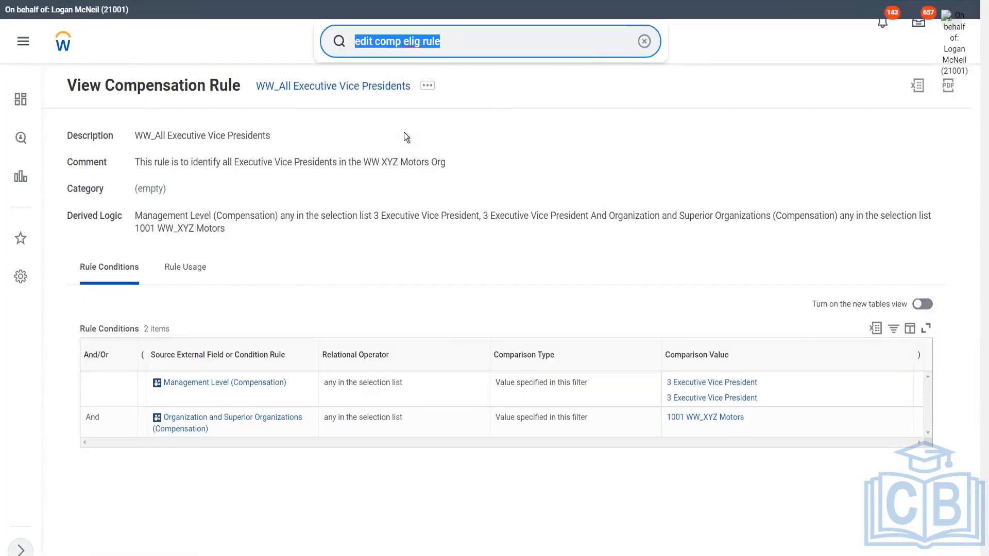
type("edit com")
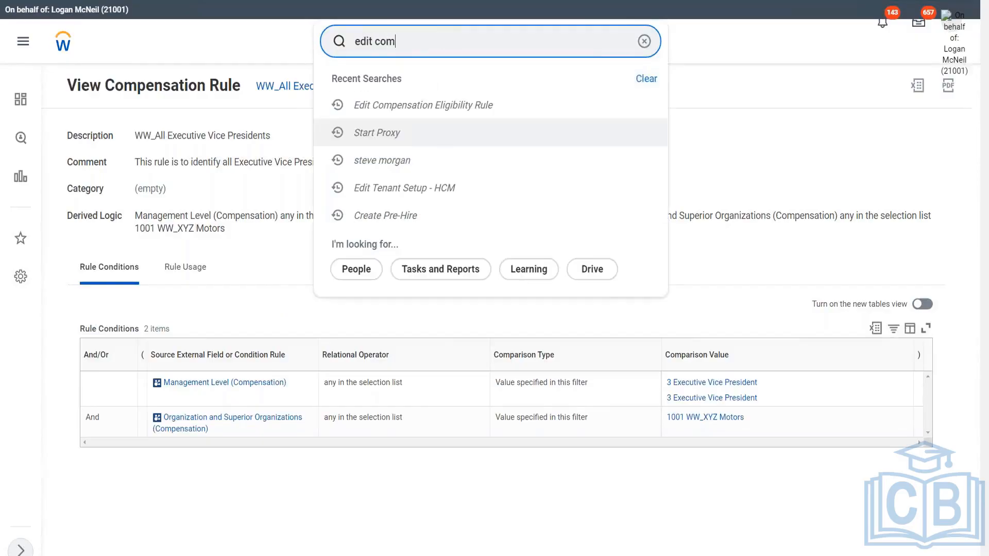
type("p grade pro")
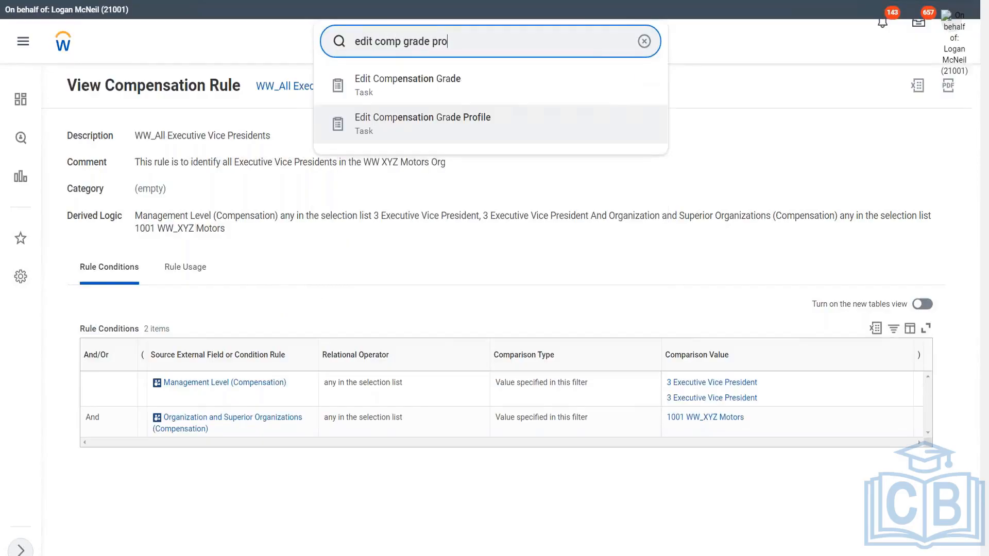
left_click(397, 81)
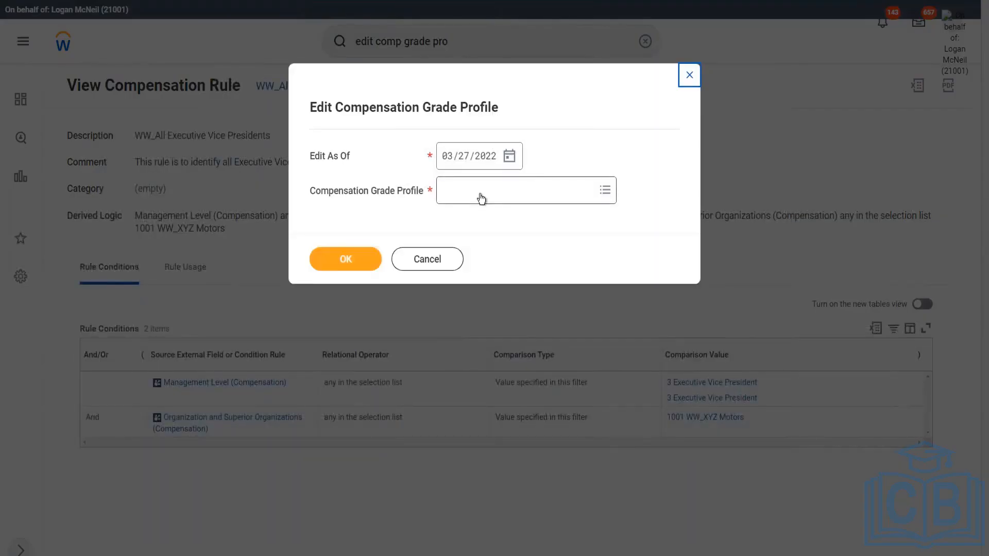
left_click(479, 194)
type("WW")
key("Return")
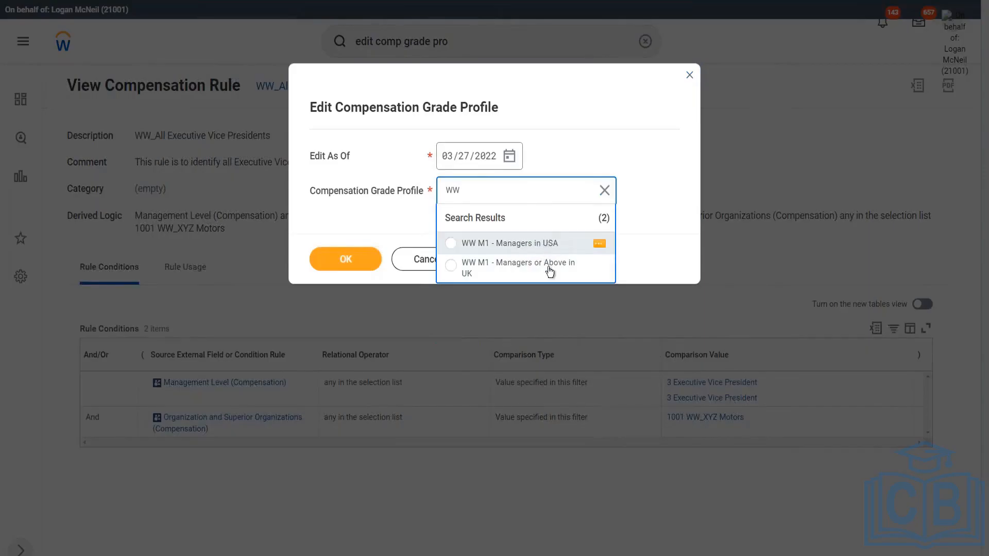
left_click(367, 218)
left_click(444, 261)
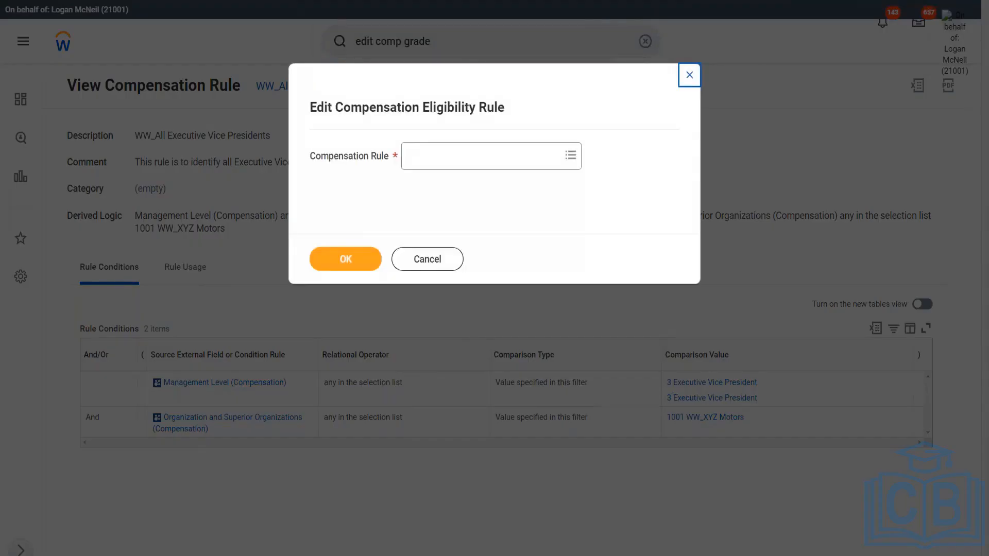
left_click(430, 261)
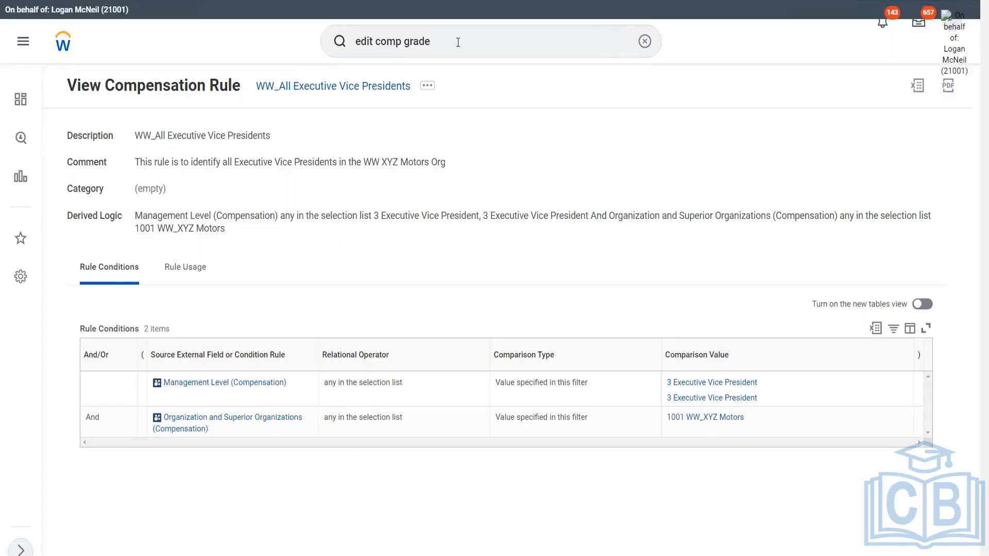
key("F5")
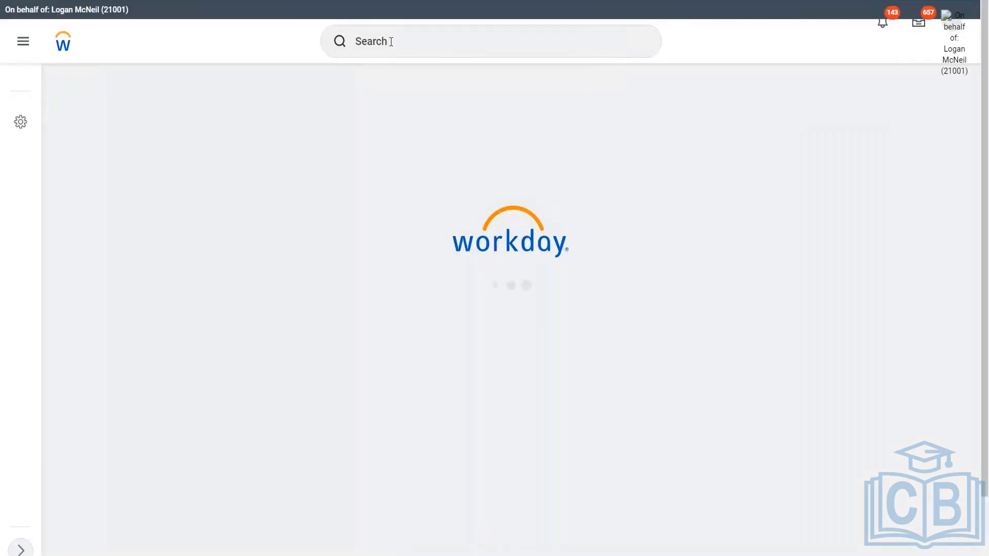
Search for and open the Edit Compensation Grade task
left_click(394, 40)
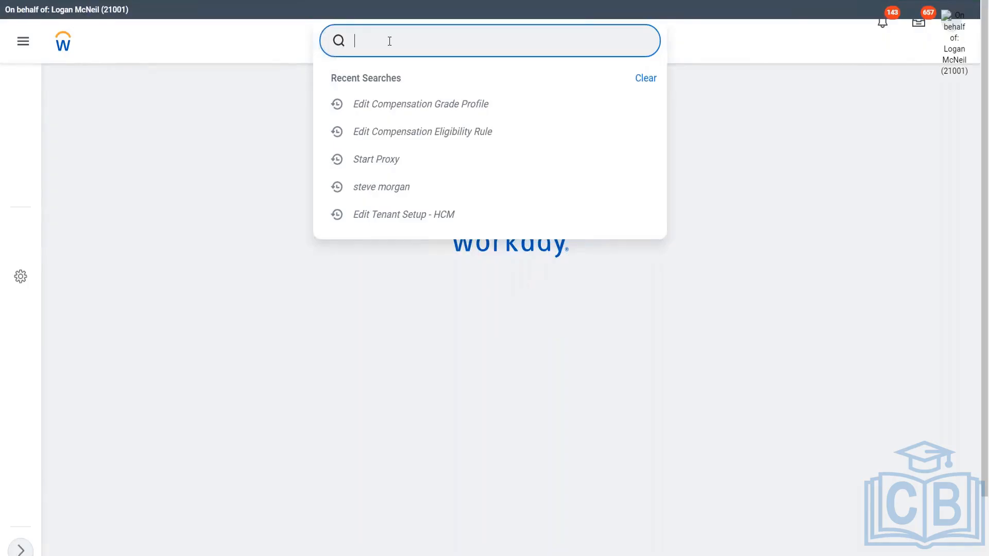
type("edit comp grade")
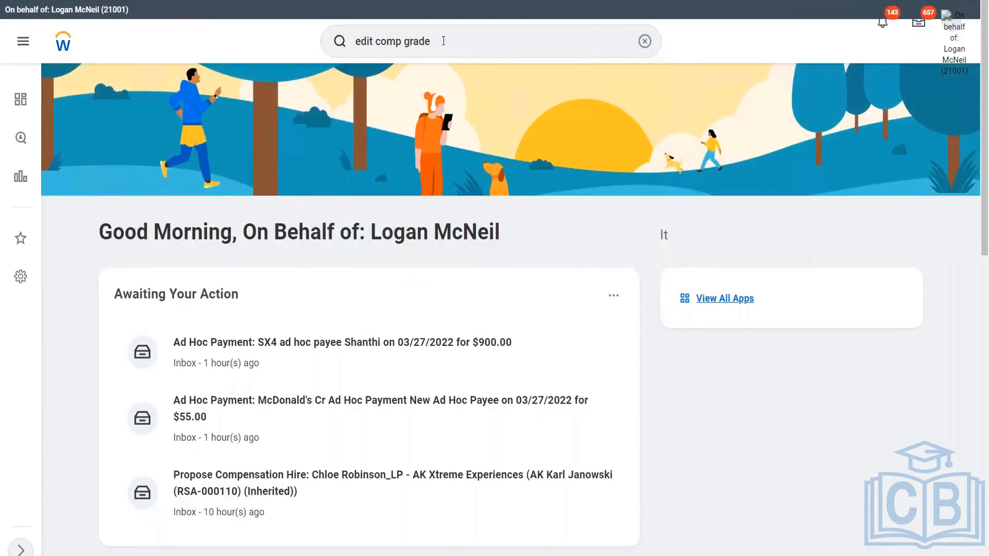
key("BackSpace")
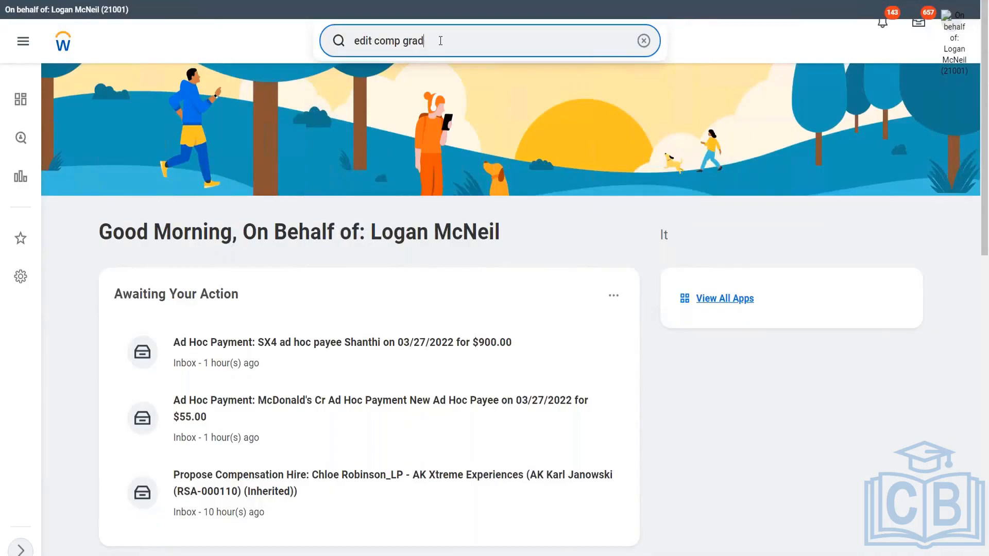
left_click(441, 85)
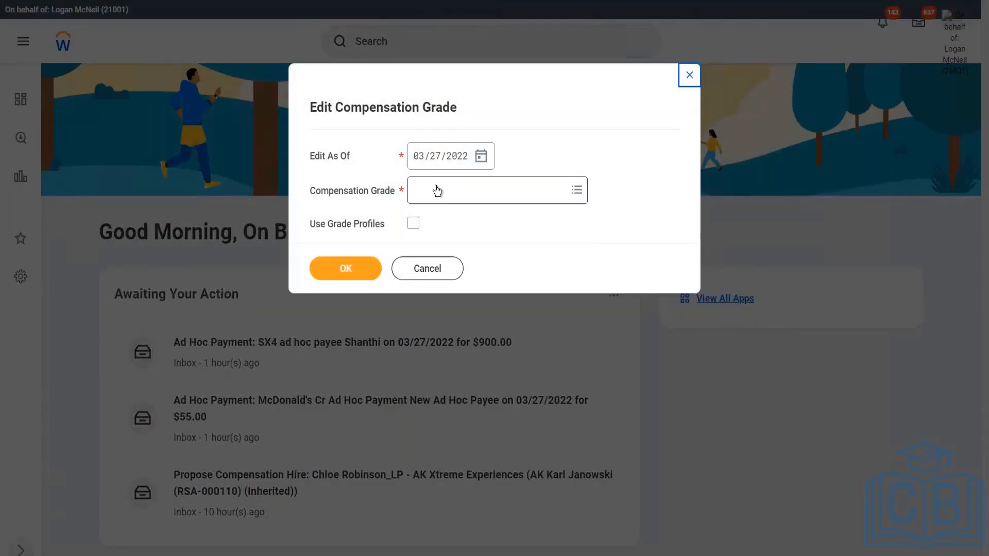
Select the WW_Managers or Above compensation grade for editing
left_click(437, 190)
type("ww")
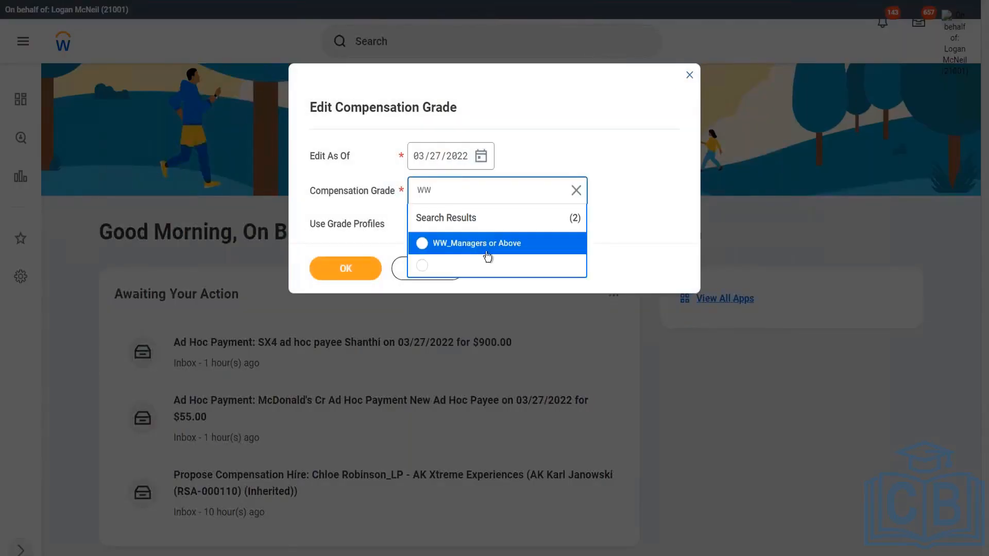
left_click(484, 248)
left_click(348, 270)
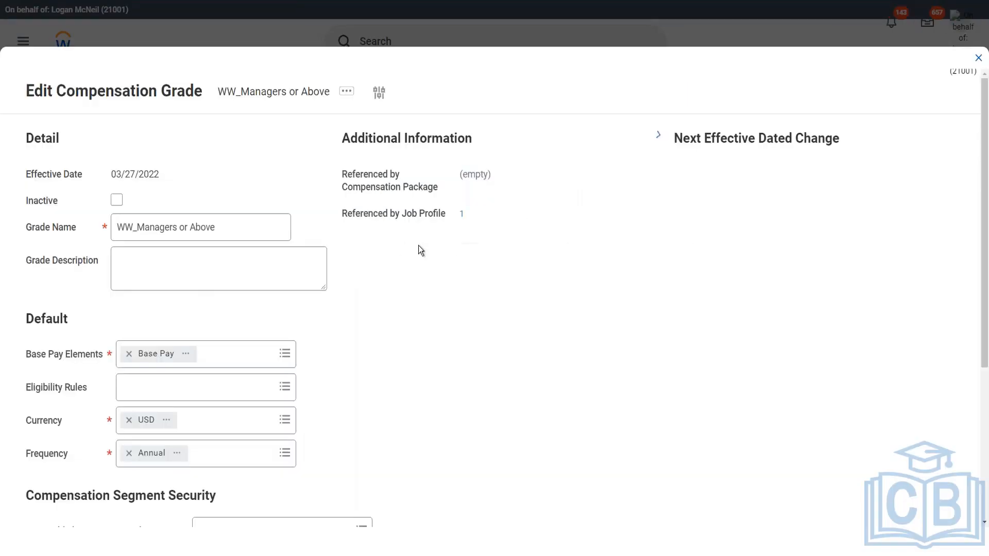
Open the grade's Compensation Grade Profiles section to view its profiles
scroll(396, 315, "down", 5)
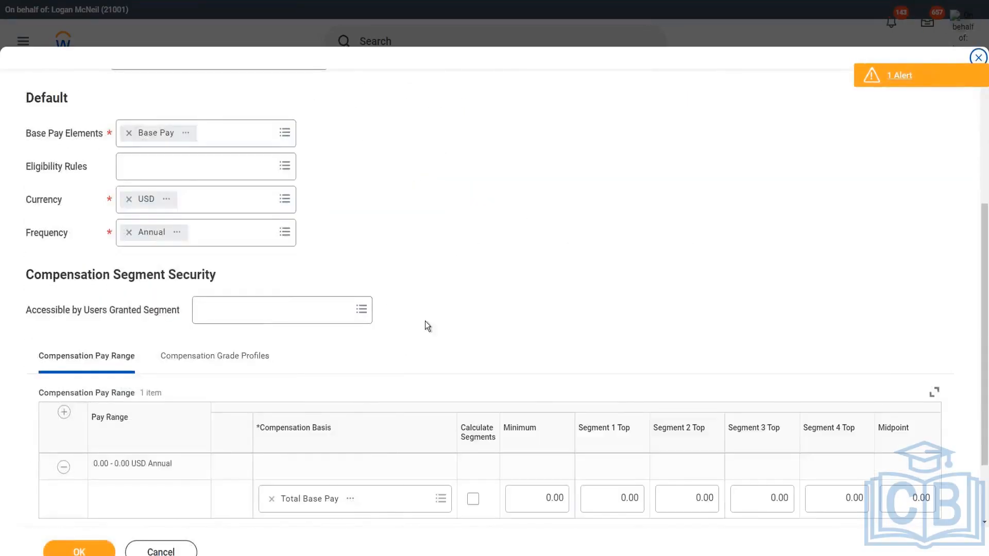
scroll(426, 325, "down", 2)
left_click(227, 268)
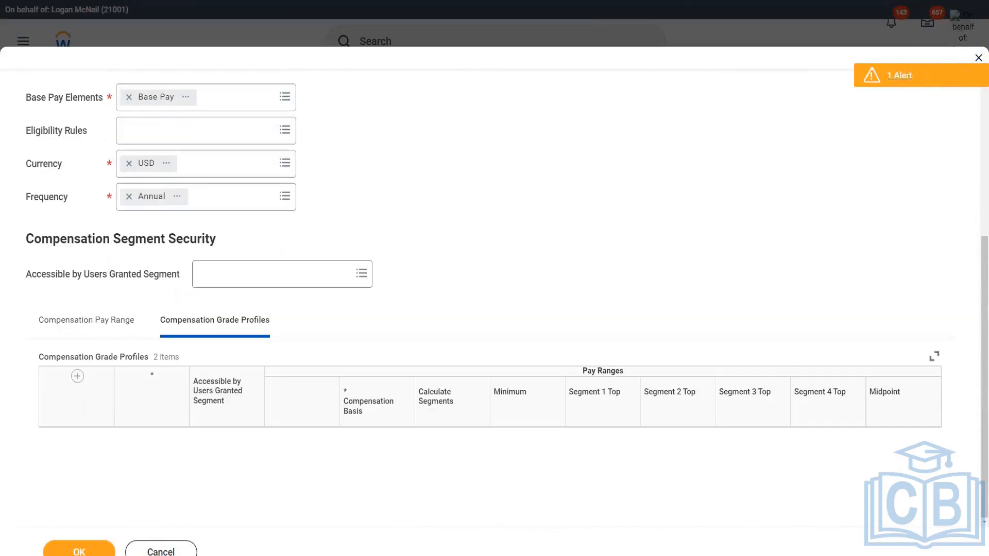
Review the compensation grade profiles' details and pay ranges, and submit the compensation grade
scroll(414, 287, "down", 5)
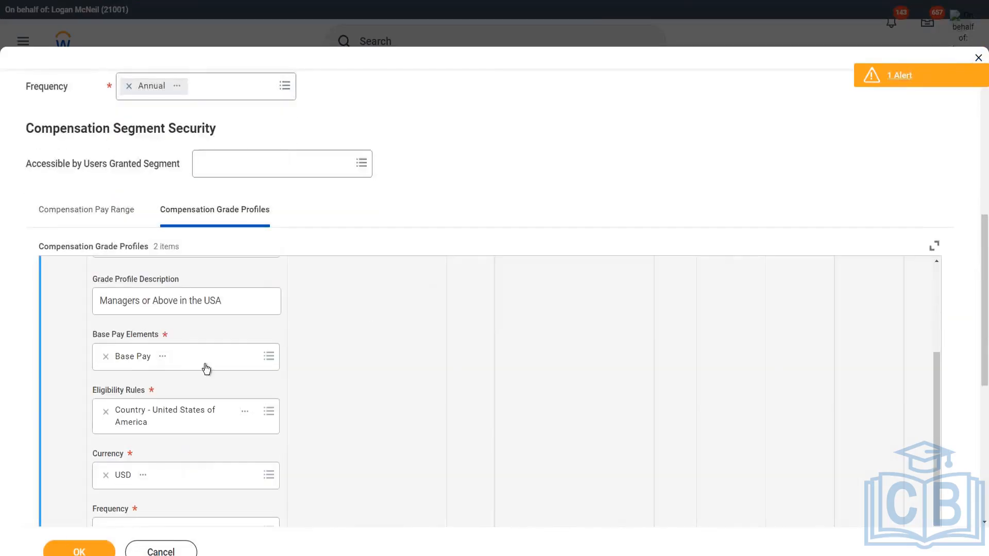
scroll(267, 412, "down", 4)
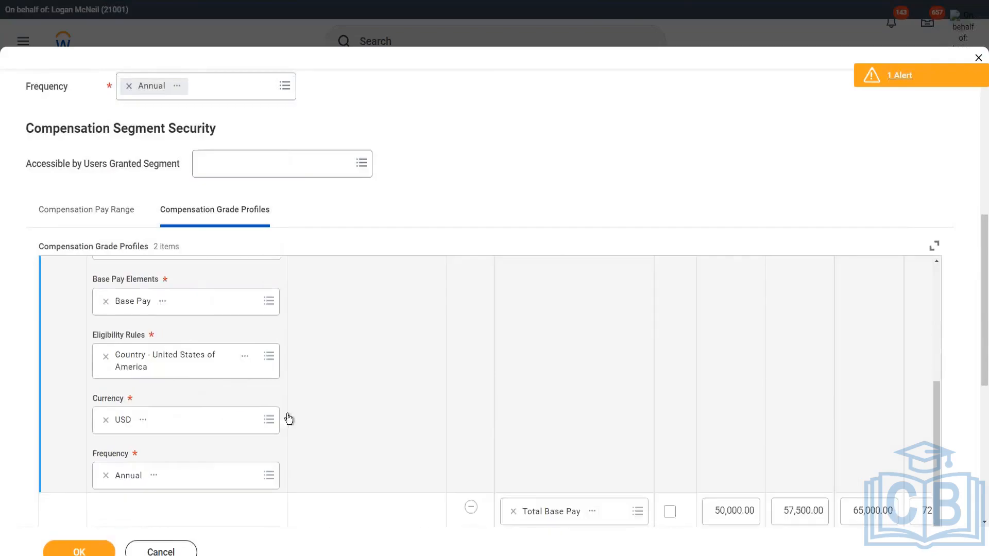
left_click(91, 553)
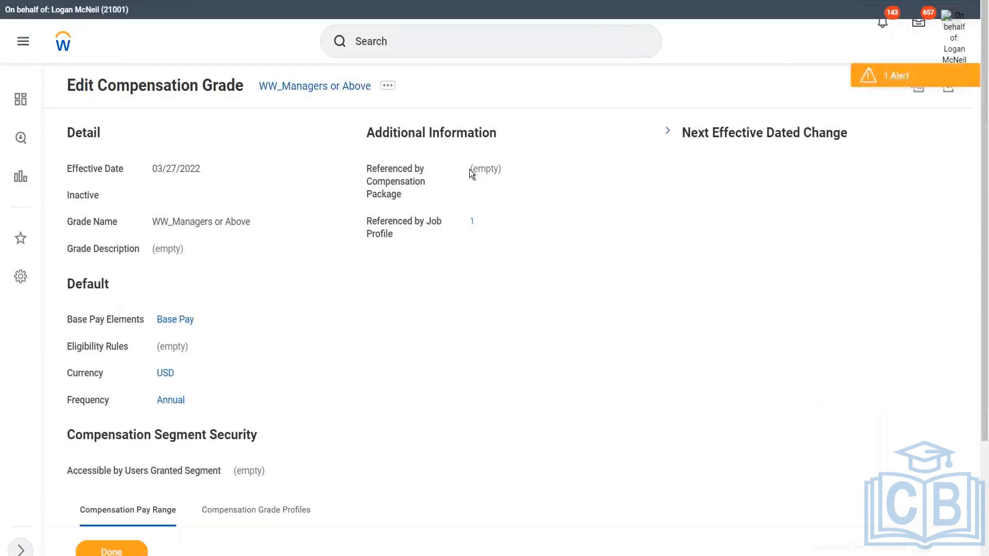
Start the Create Job Profile task with an effective date of 03/27/2022
left_click(408, 40)
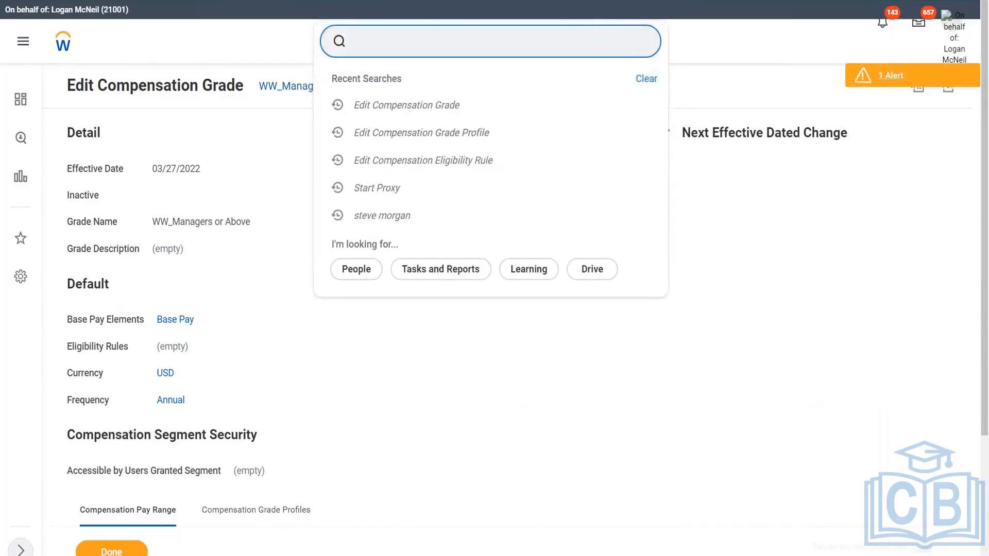
type("create job profile")
left_click(431, 81)
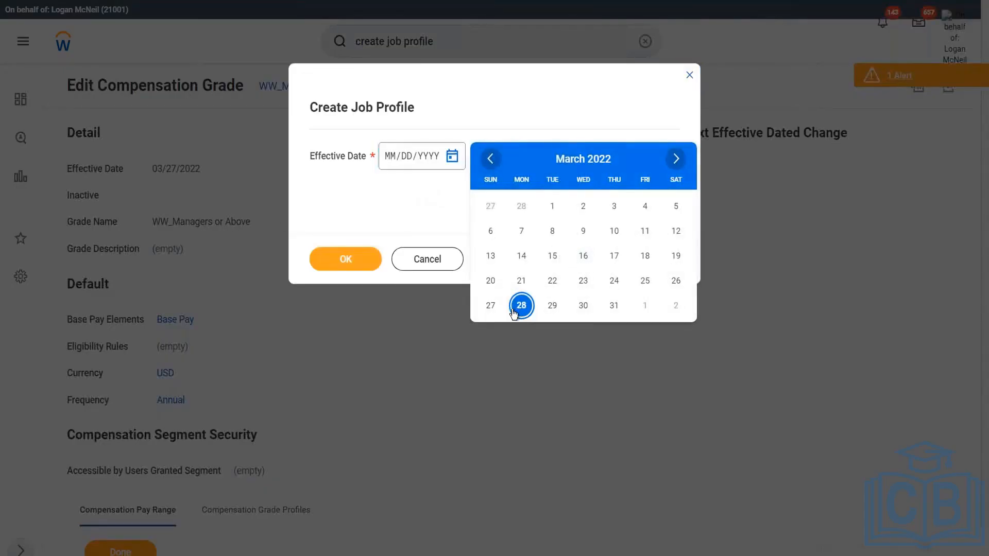
left_click(489, 310)
left_click(342, 258)
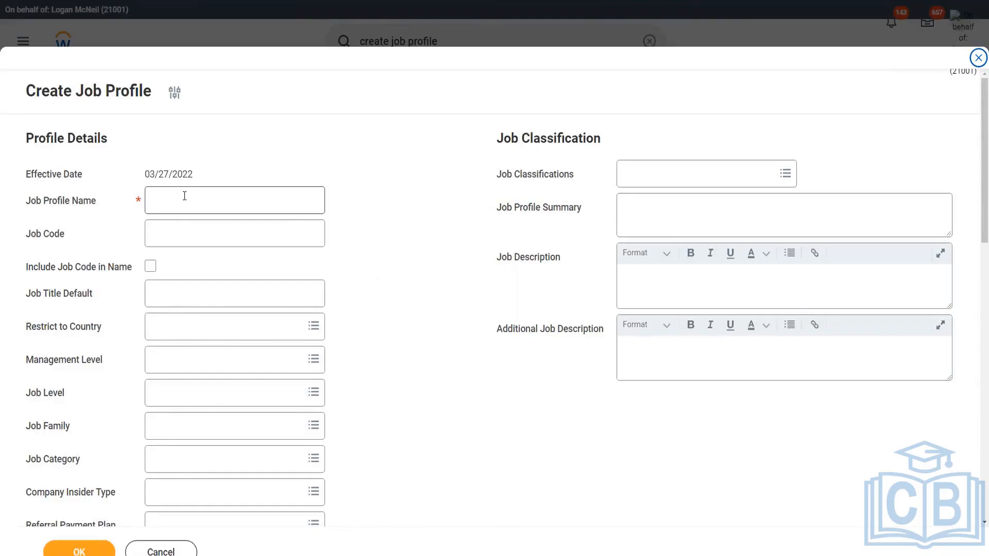
Name the new job profile WW_EVP Sales
left_click(184, 195)
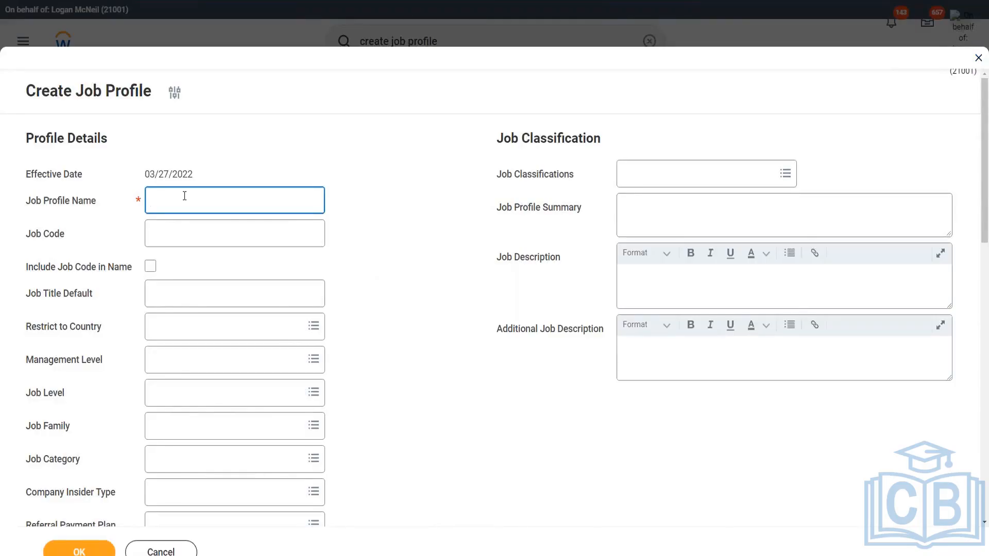
type("WW_EVP Sales")
Set the job profile's management level to 5 Executive Vice President
left_click(186, 365)
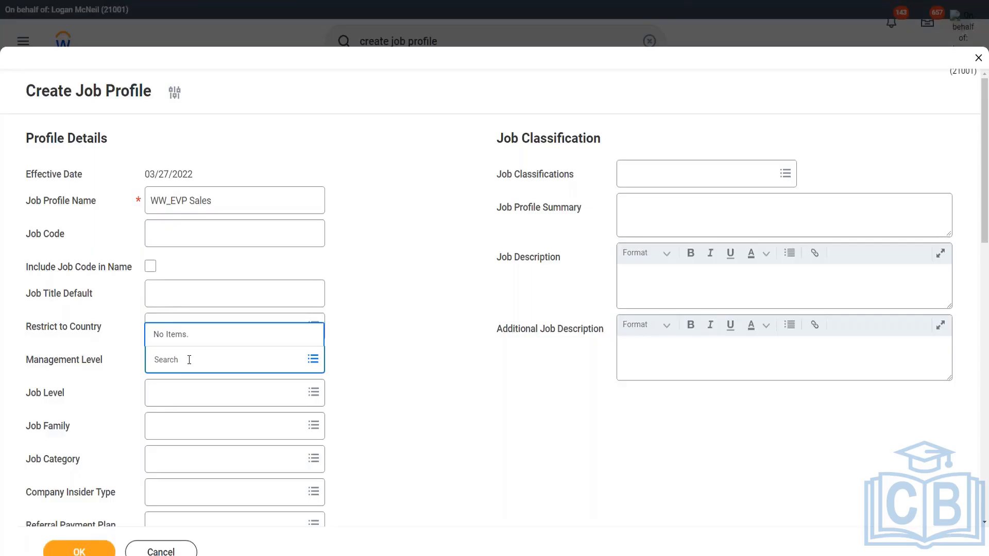
left_click(315, 360)
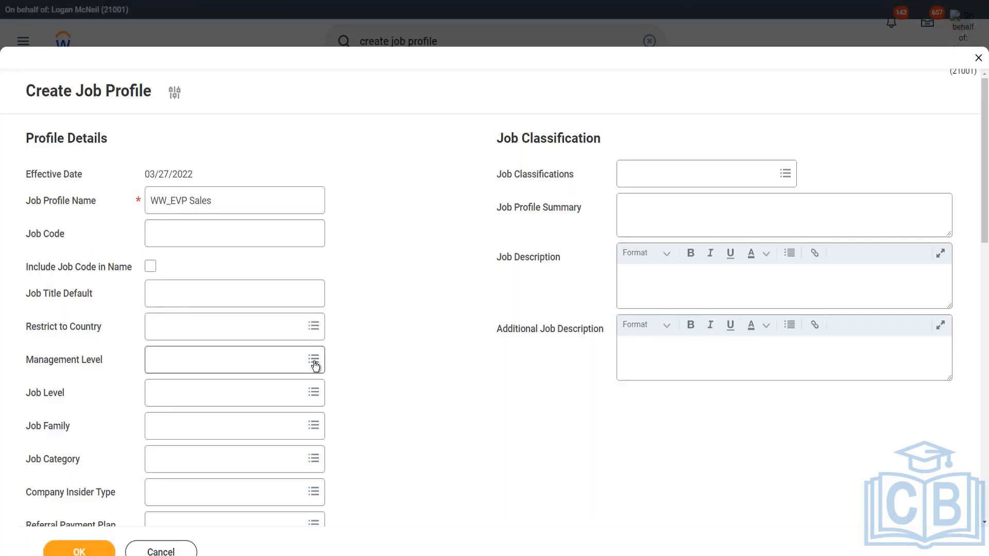
left_click(258, 366)
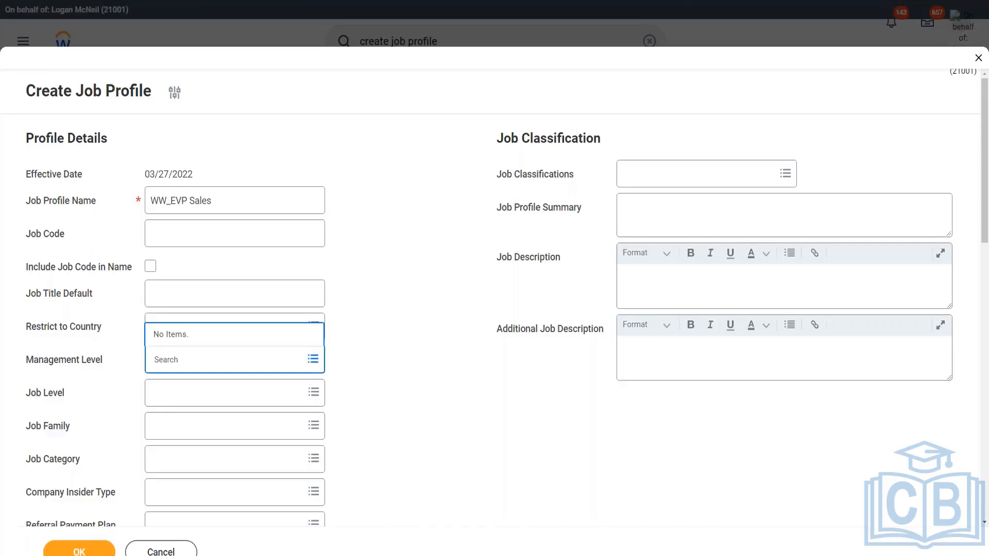
type("executive vice preside")
key("BackSpace")
type("ide")
key("Return")
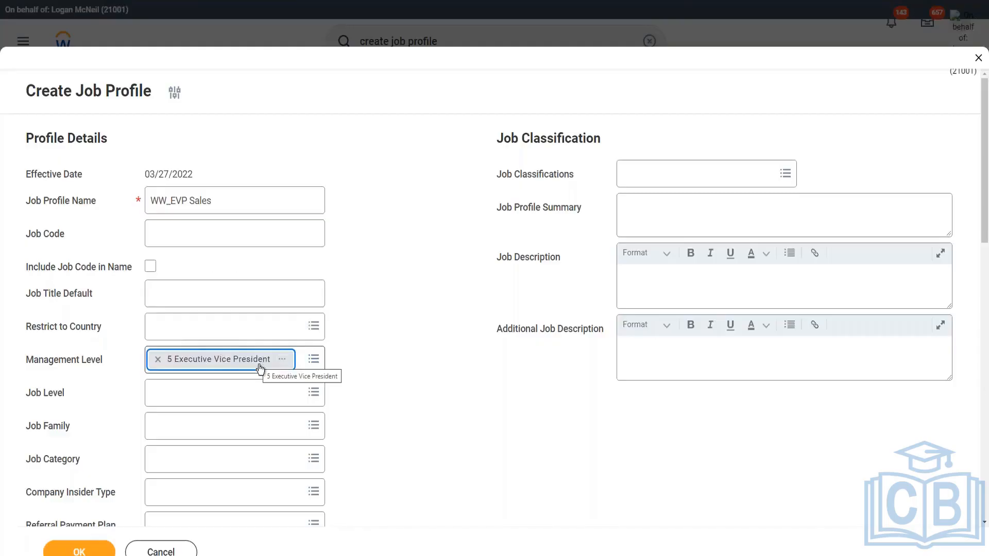
Try to replace the management level with a level 3 executive vice president entry
left_click(158, 359)
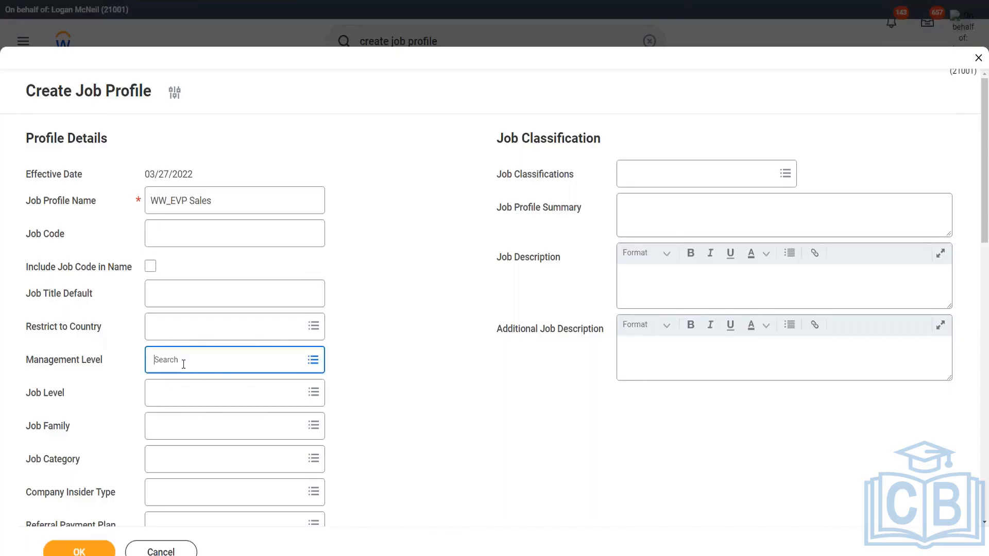
type("3 exec vice")
key("Return")
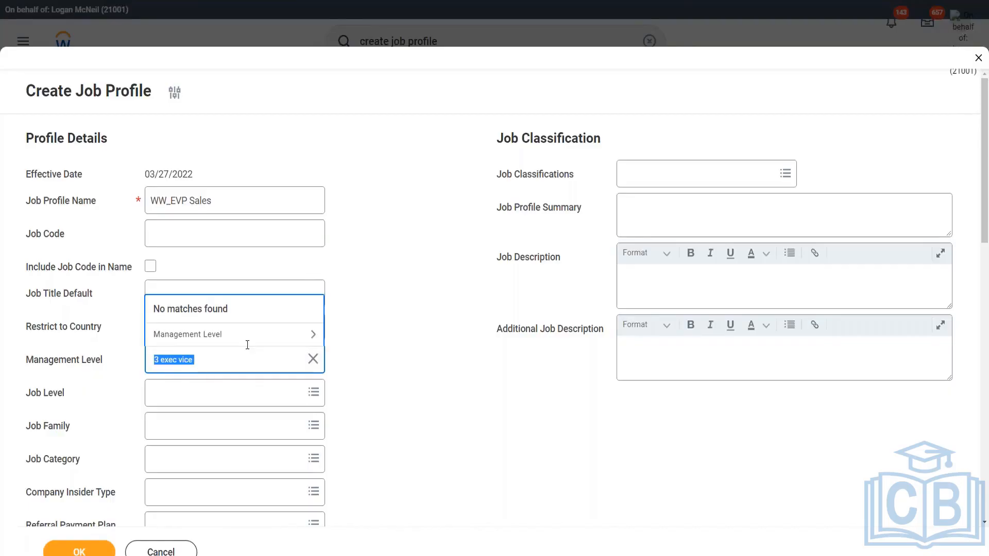
left_click(253, 340)
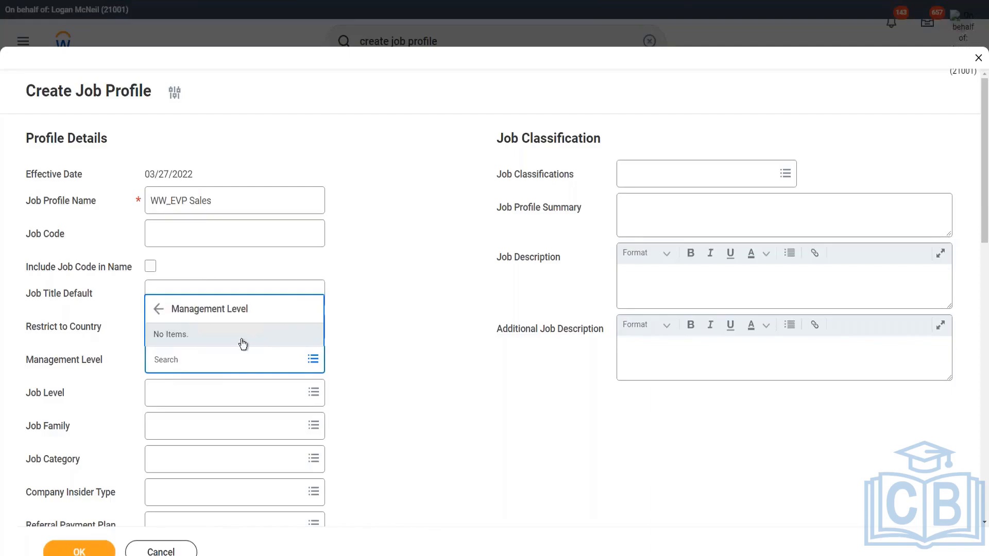
left_click(197, 360)
type("exe")
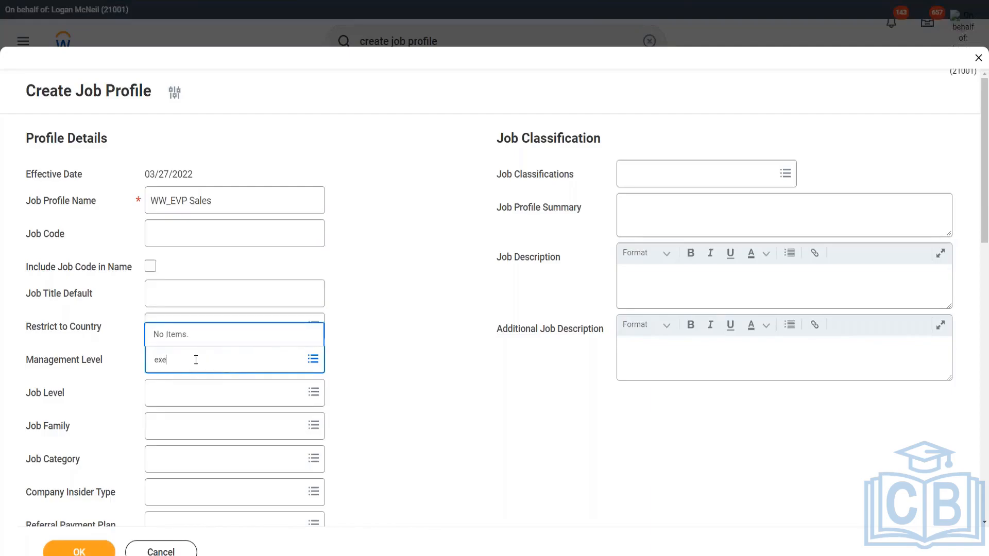
type("c vice pres")
key("Return")
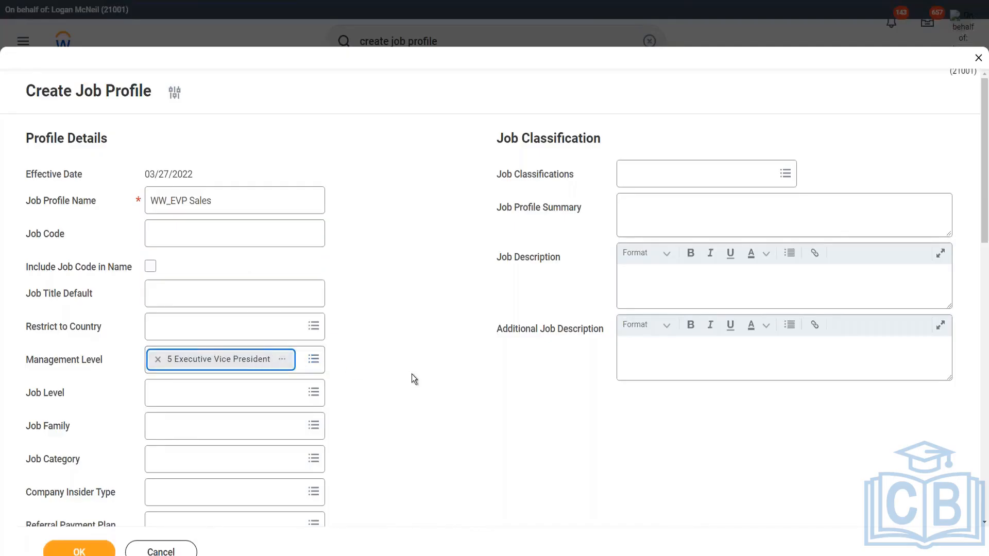
left_click(412, 375)
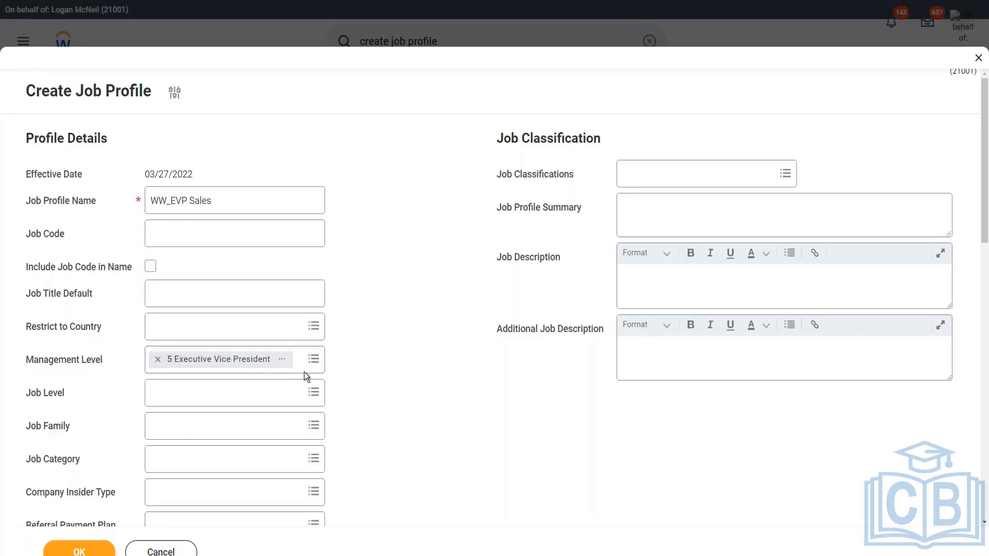
Copy the management level value's text
right_click(239, 358)
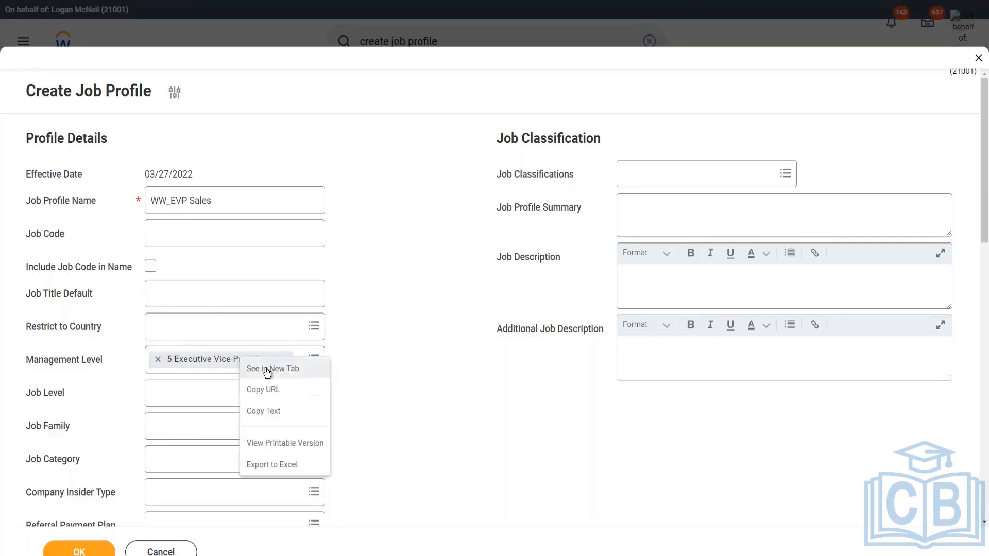
left_click(281, 415)
scroll(412, 361, "down", 2)
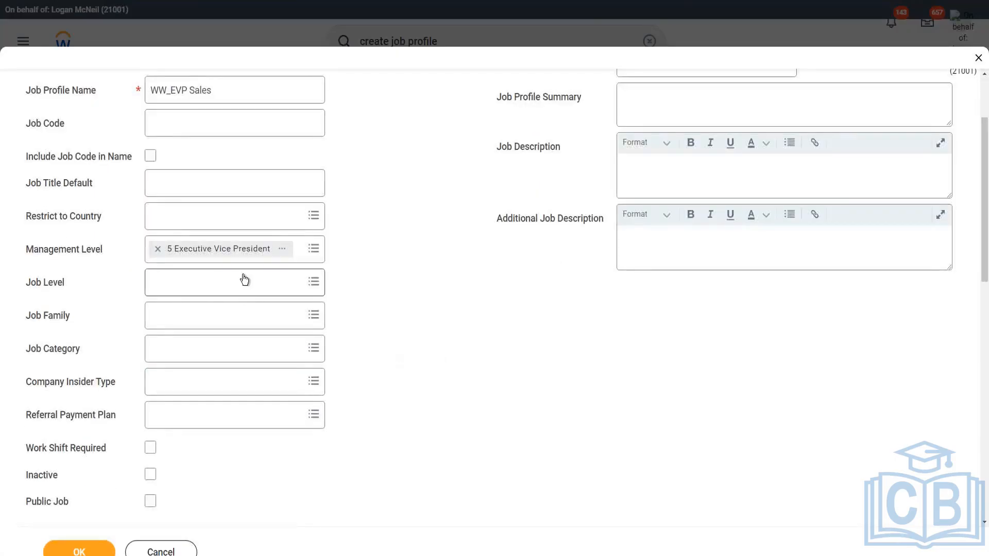
left_click(221, 90)
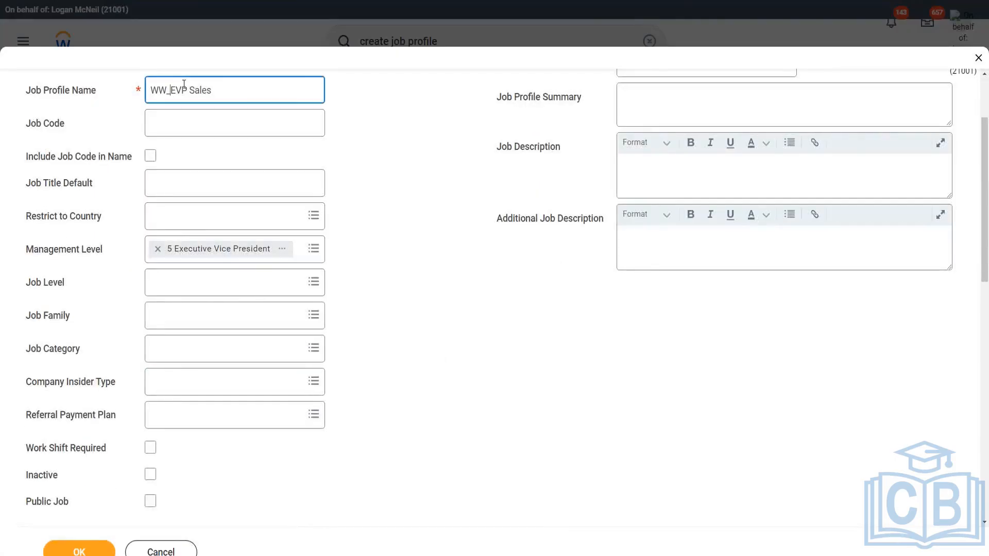
scroll(388, 298, "down", 3)
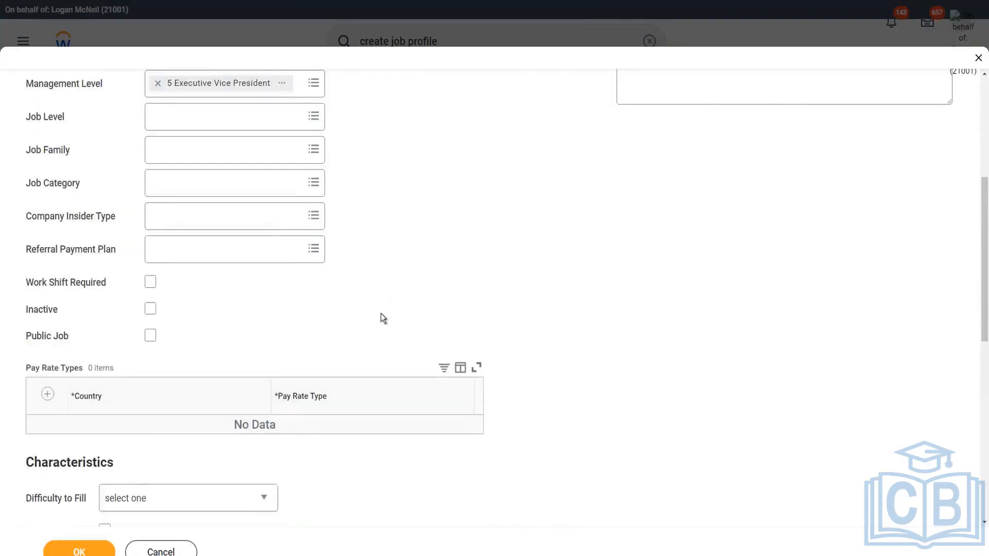
Set the job profile's compensation grade to WW_Managers or Above
scroll(368, 299, "down", 1)
scroll(352, 284, "down", 3)
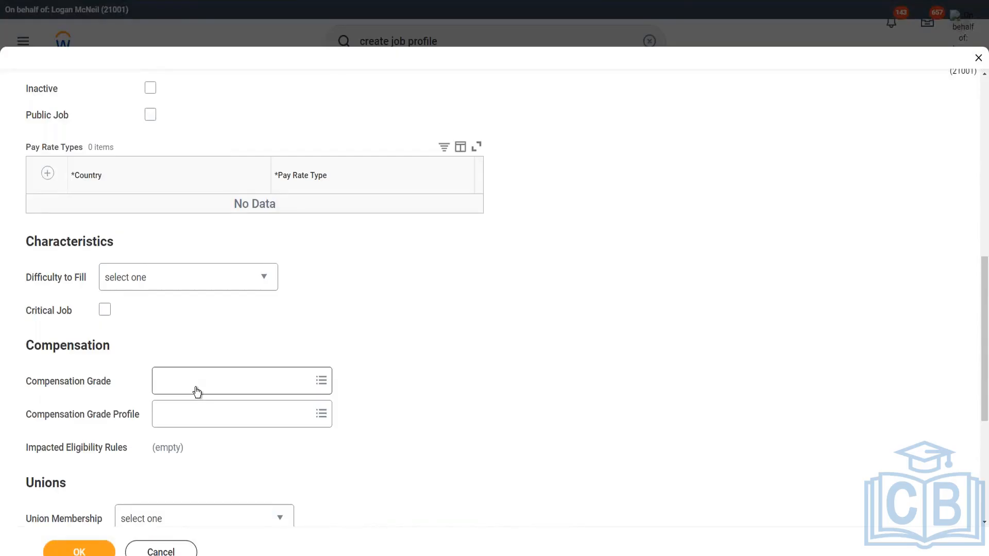
left_click(196, 386)
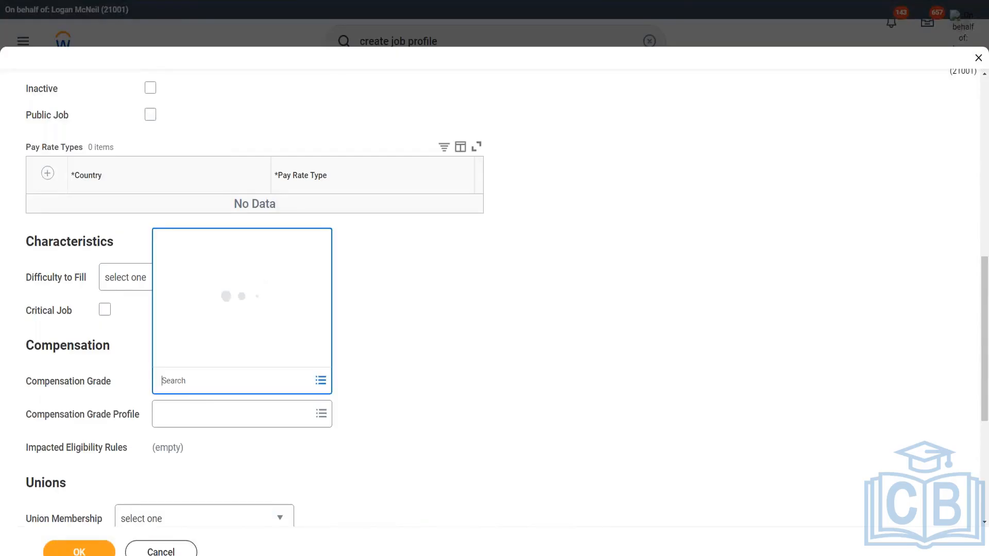
type("ww")
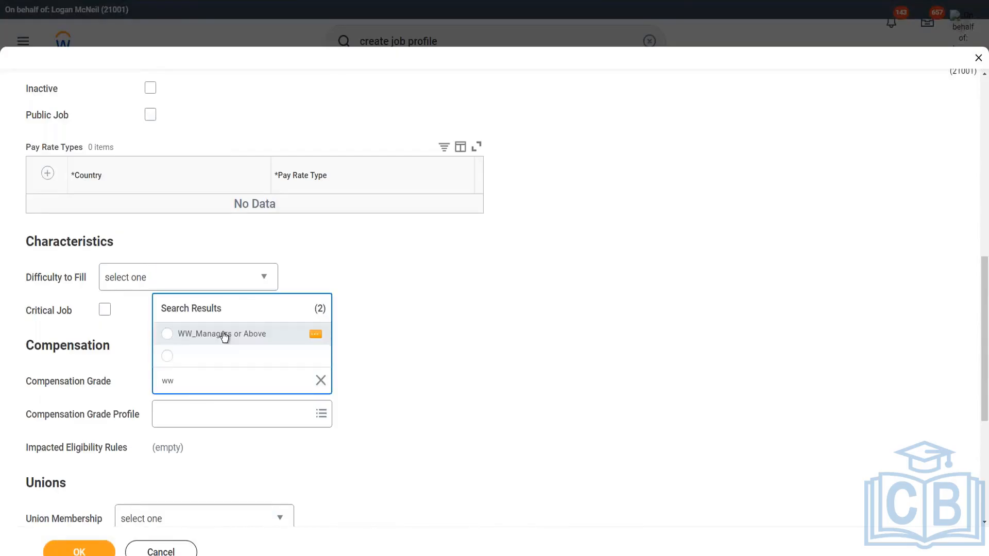
left_click(223, 334)
left_click(418, 354)
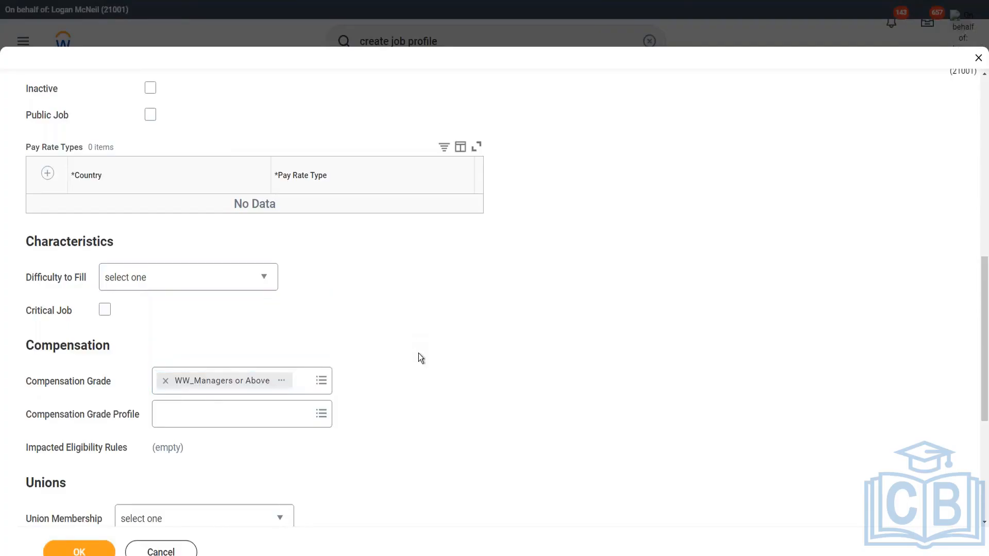
Browse the compensation grade profile options, then submit the new job profile
left_click(229, 416)
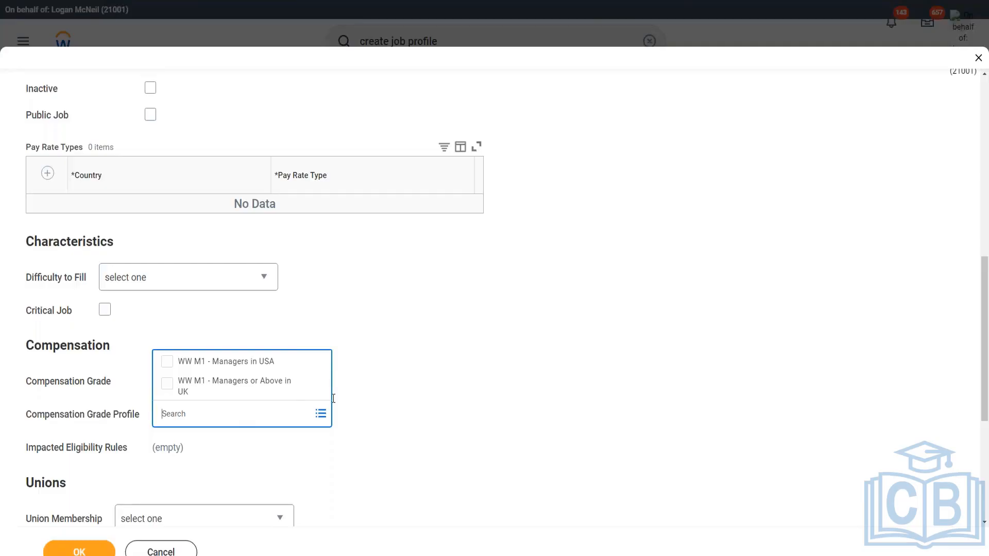
left_click(369, 391)
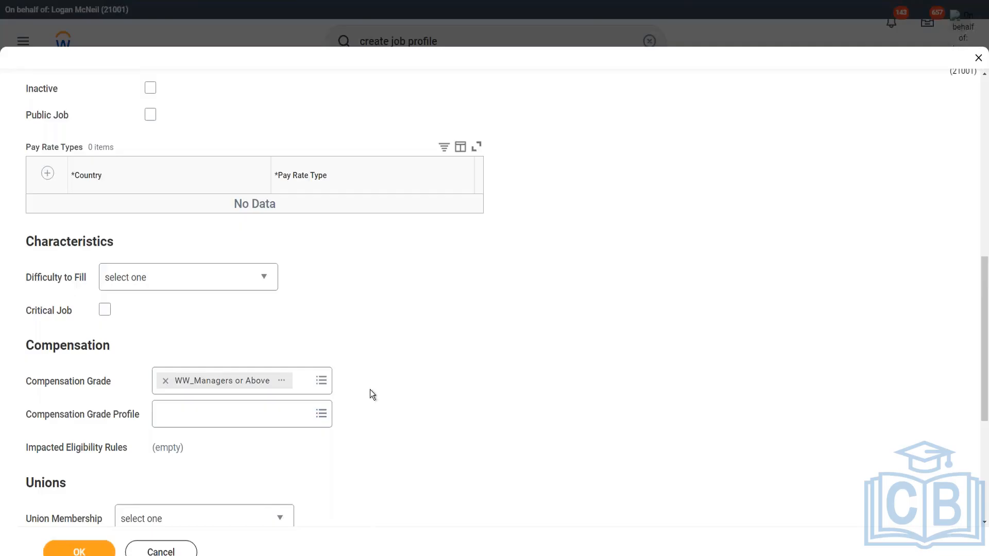
scroll(369, 389, "down", 5)
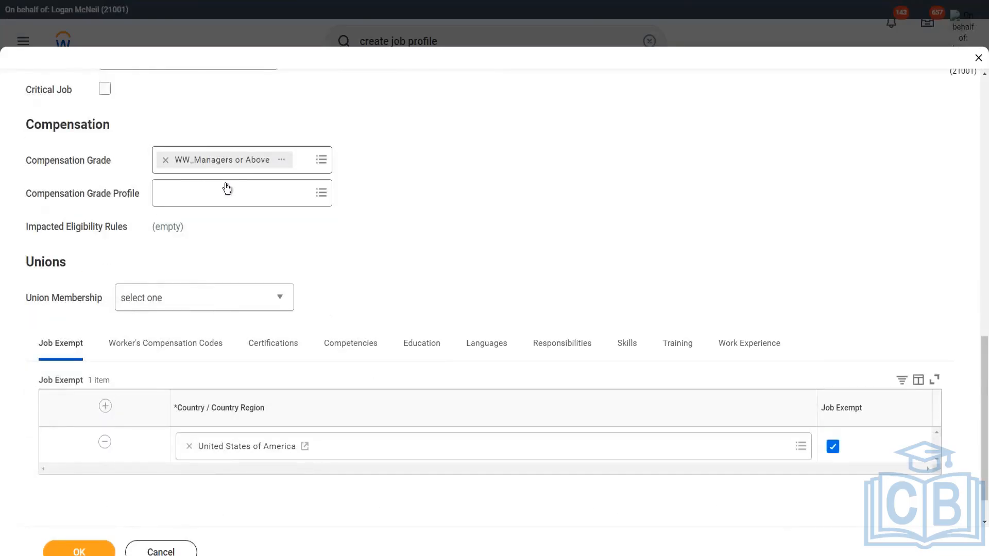
left_click(80, 551)
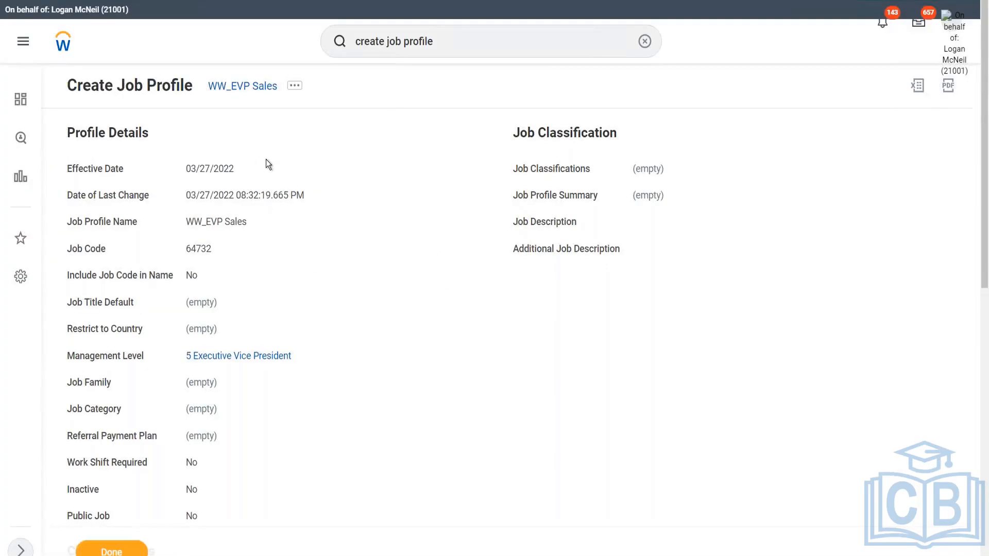
Search for and open the 1002 WW_XYZ Motors Executive supervisory organization
left_click(456, 40)
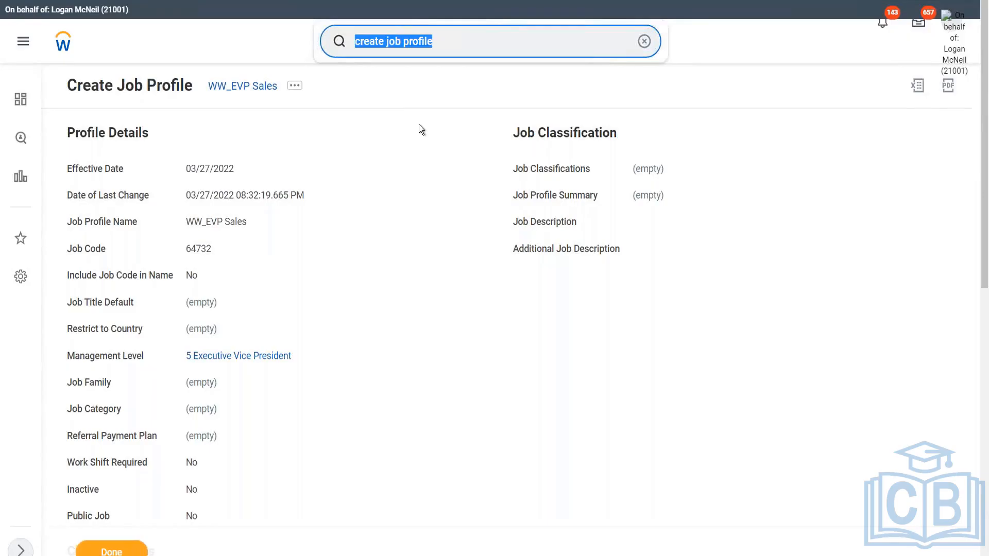
type("100")
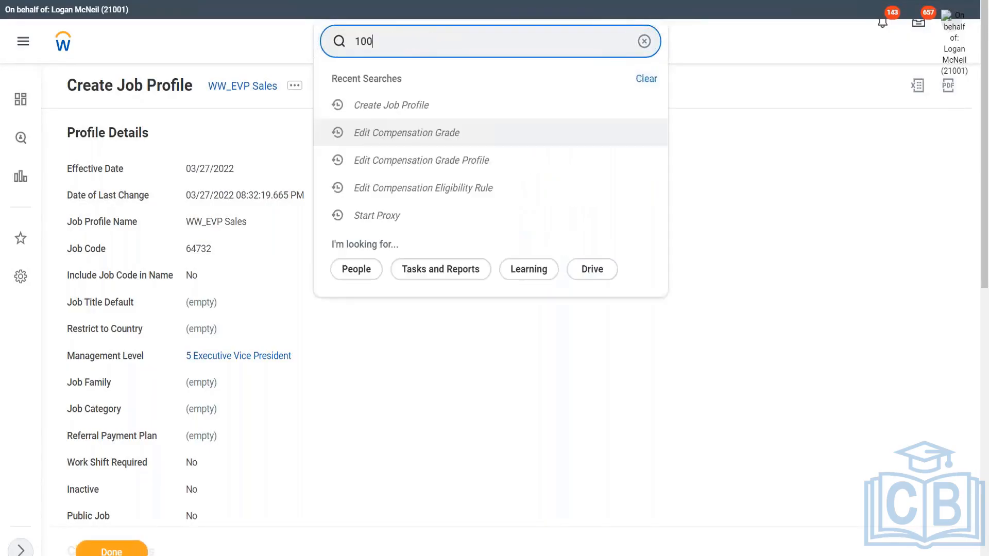
type("1")
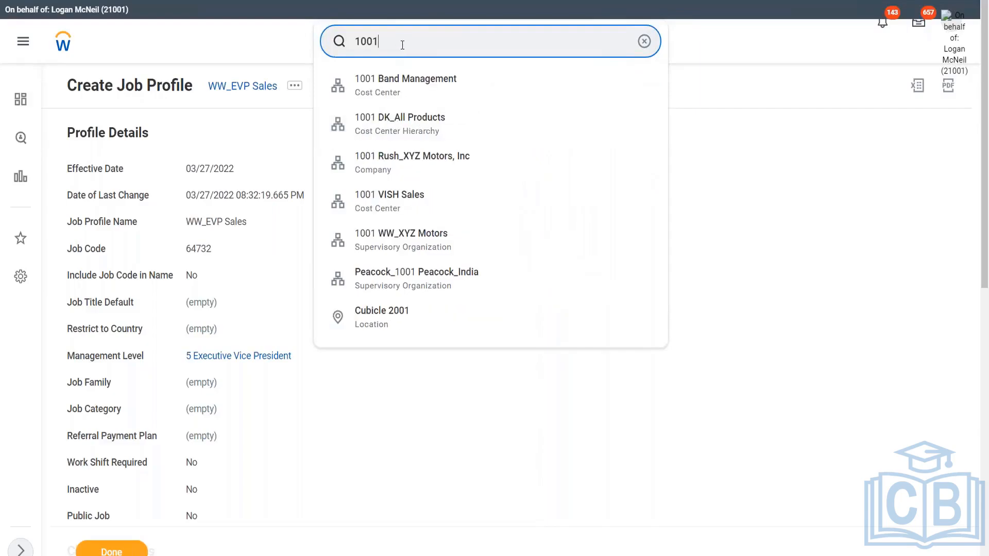
key("BackSpace")
type("2")
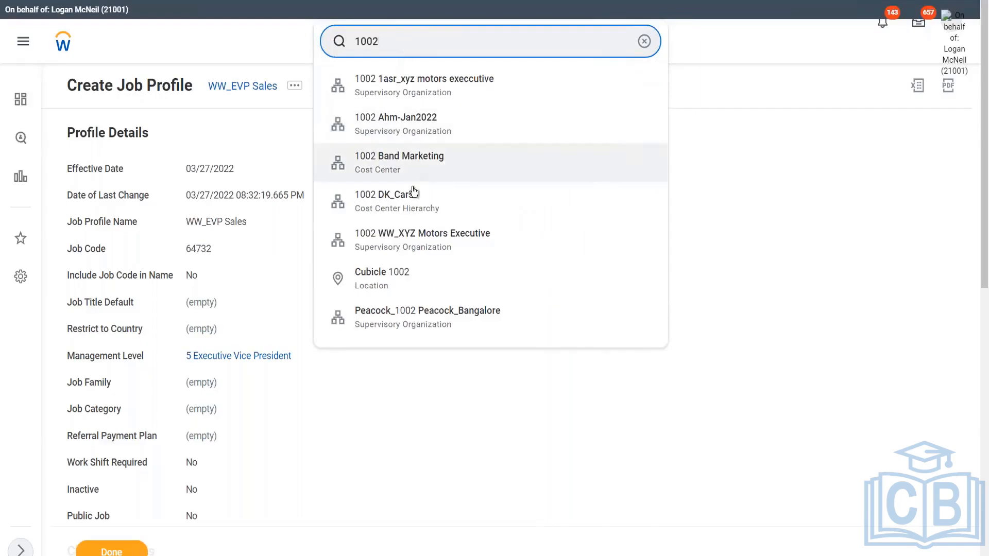
left_click(424, 242)
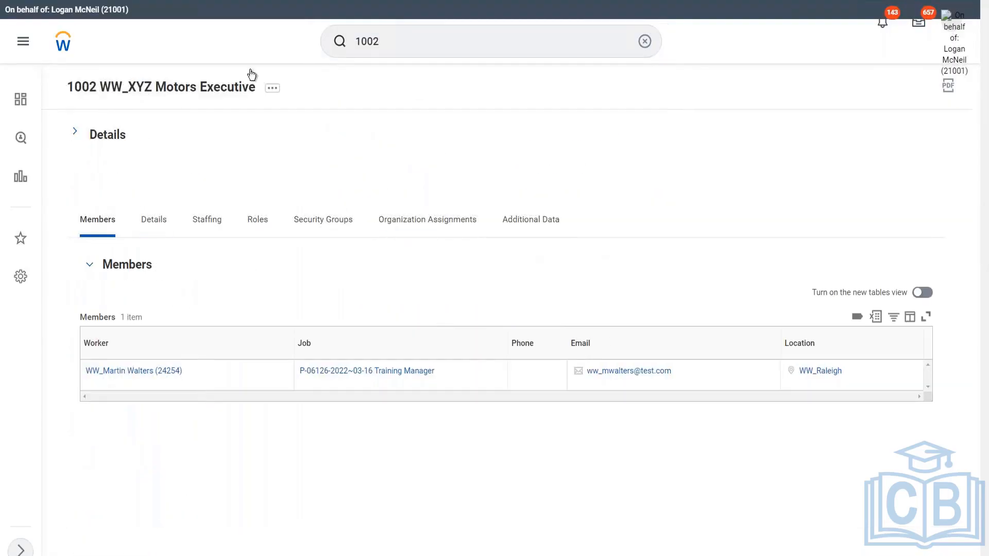
Examine the organization's related actions and its Details and Staffing information
left_click(273, 90)
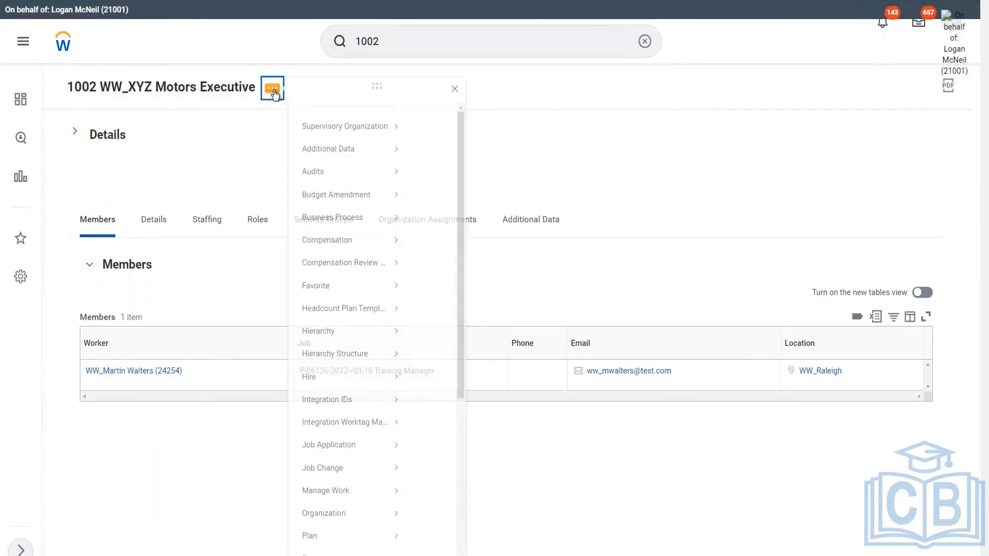
scroll(327, 425, "down", 2)
scroll(326, 425, "down", 1)
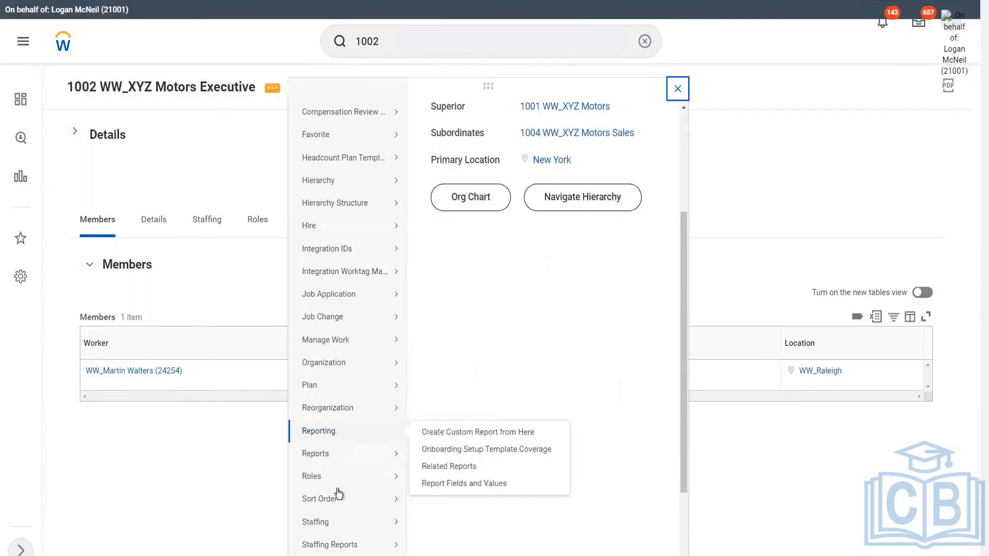
mouse_move(330, 529)
mouse_move(355, 413)
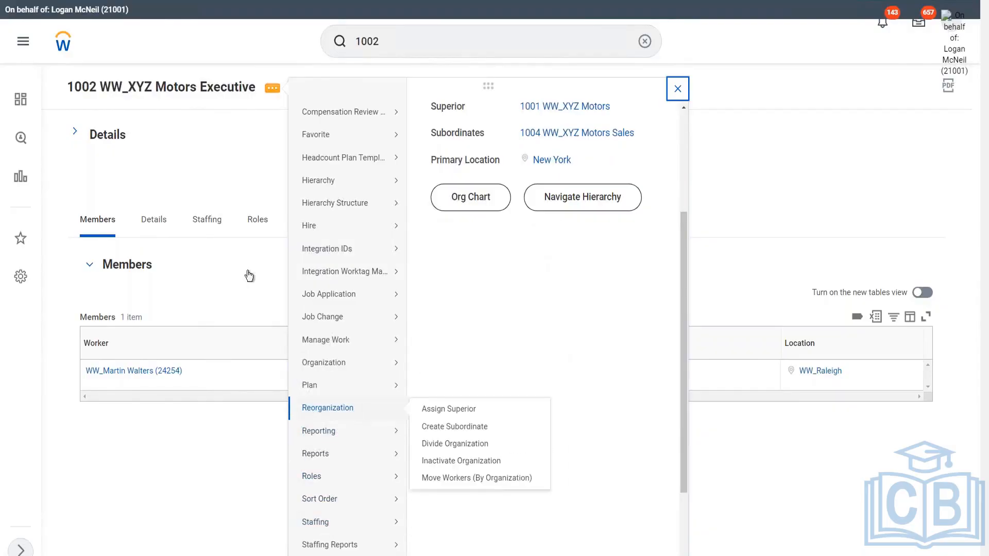
left_click(155, 223)
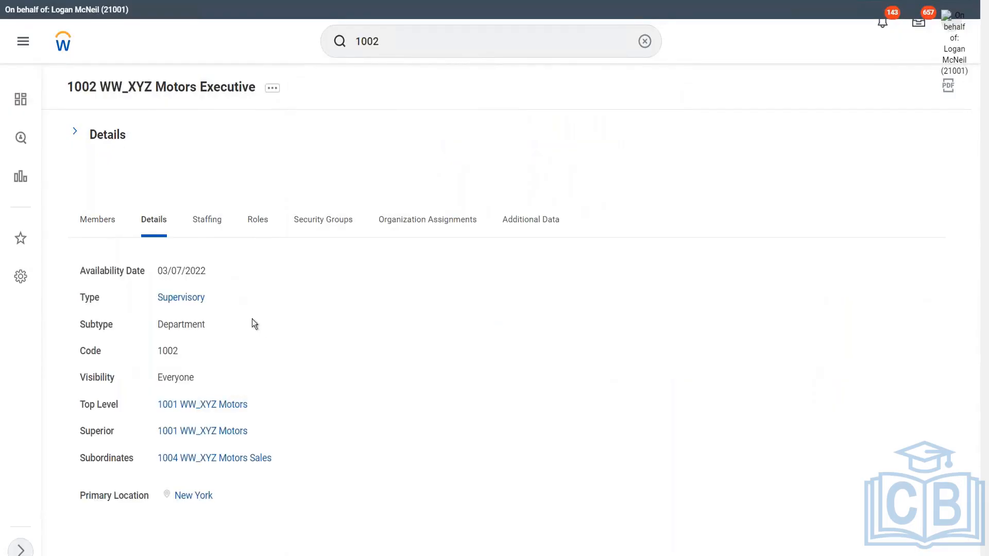
left_click(206, 232)
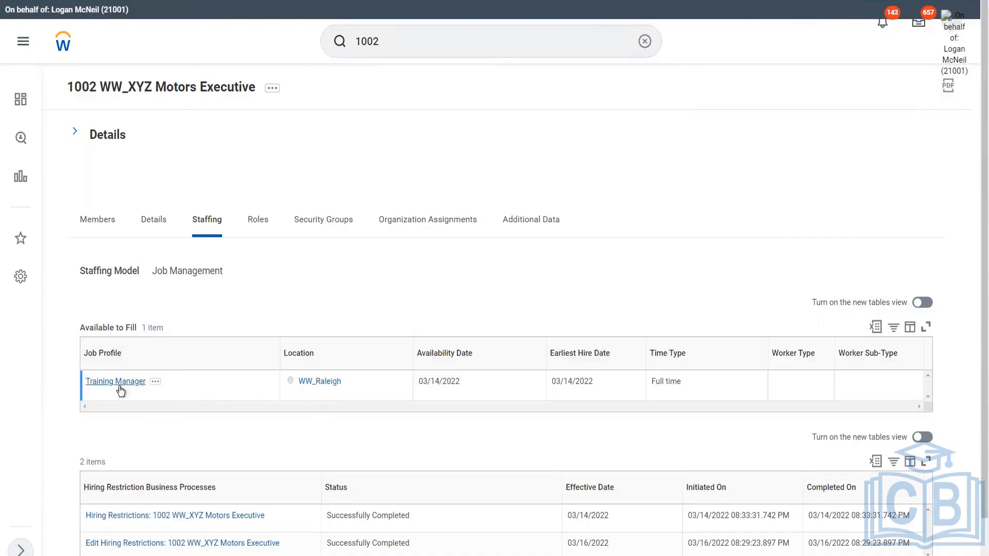
Edit the organization's hiring restrictions to add the WW_EVP Sales job profile
left_click(272, 90)
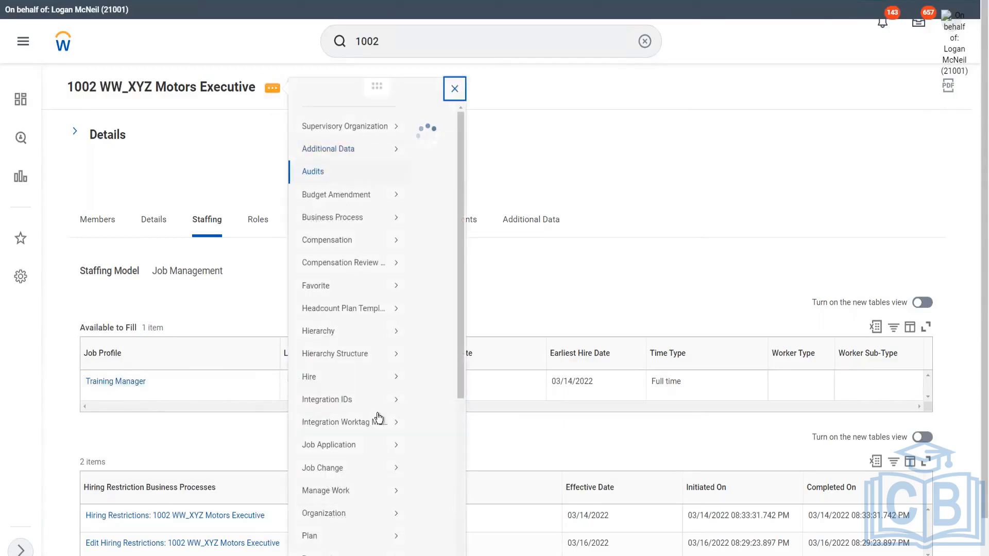
mouse_move(363, 390)
scroll(363, 389, "down", 5)
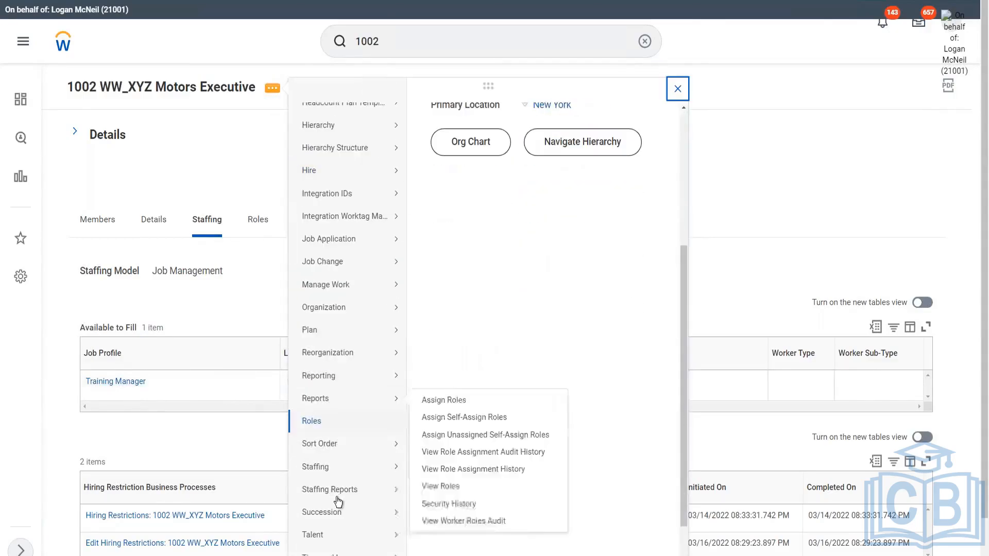
mouse_move(353, 367)
mouse_move(359, 312)
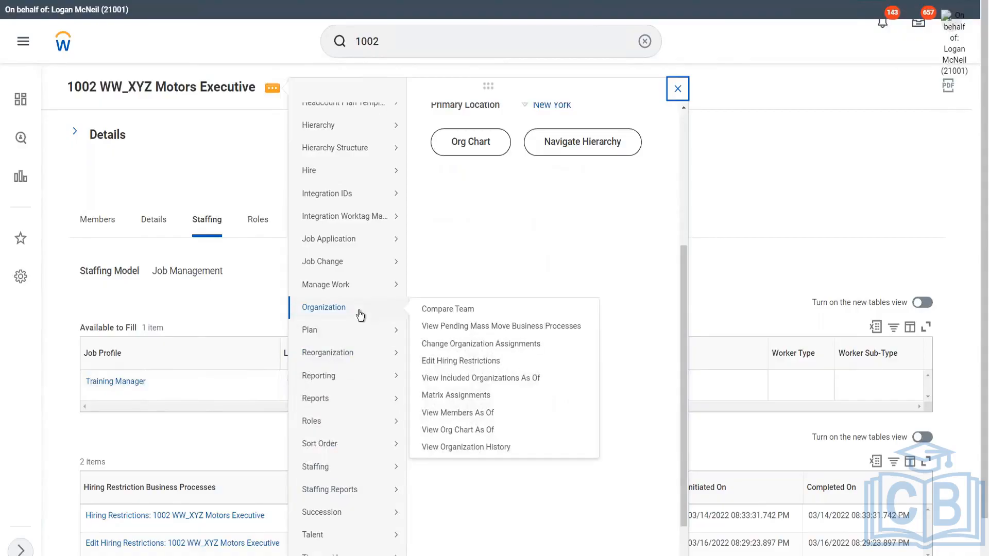
left_click(457, 370)
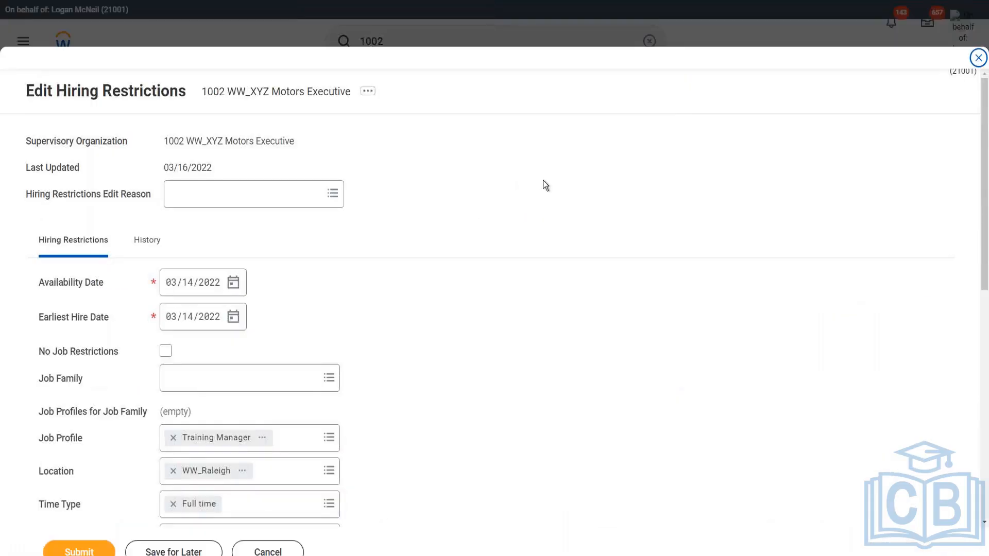
scroll(338, 276, "down", 3)
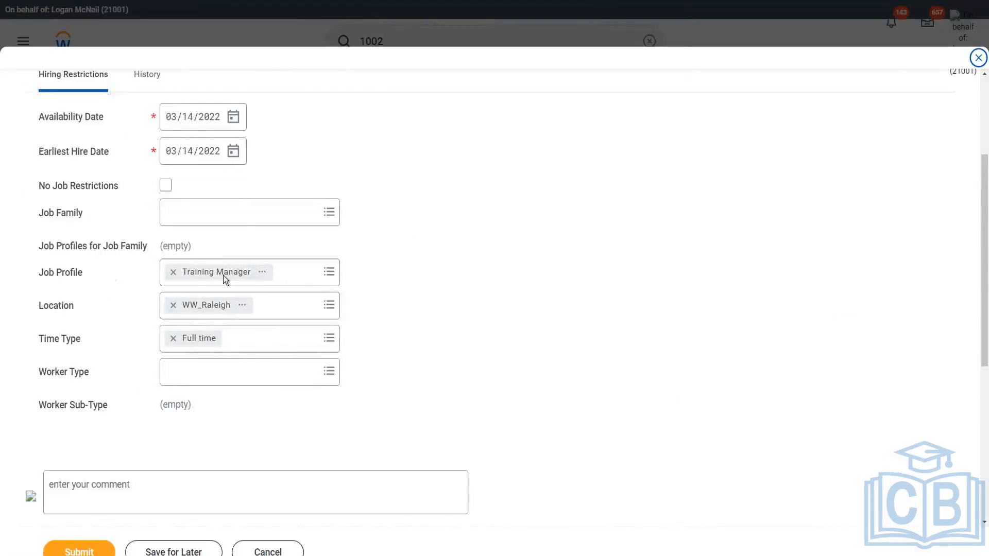
left_click(303, 278)
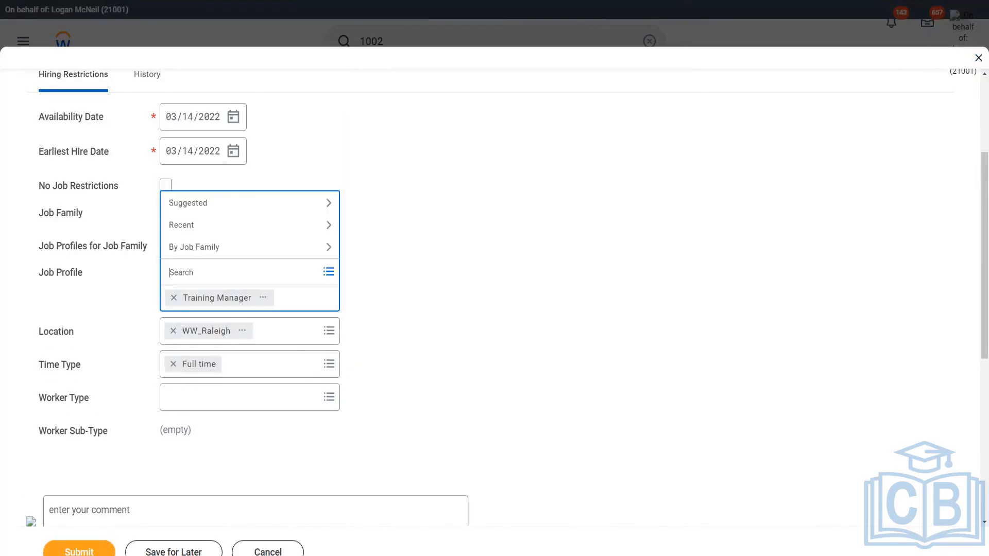
type("ww")
key("Return")
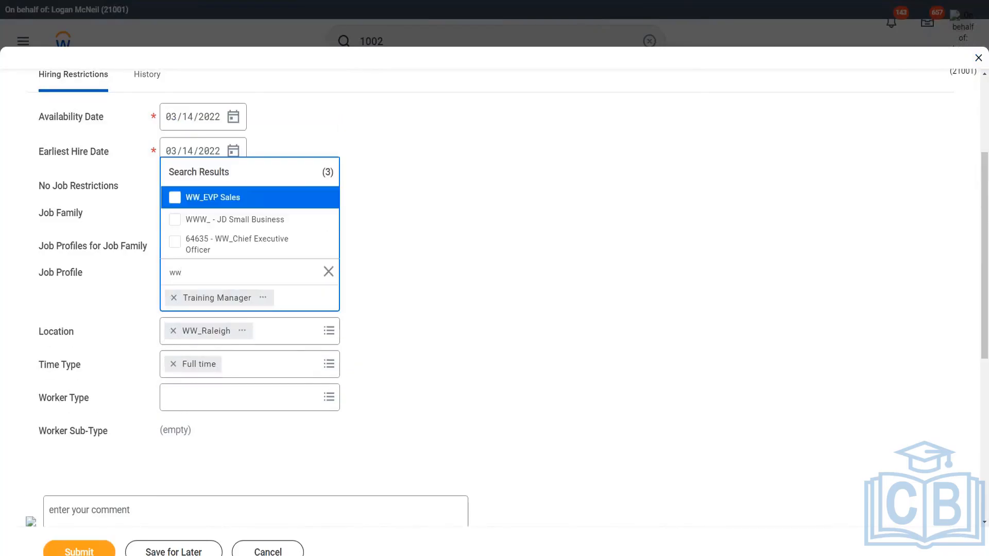
left_click(235, 203)
left_click(431, 301)
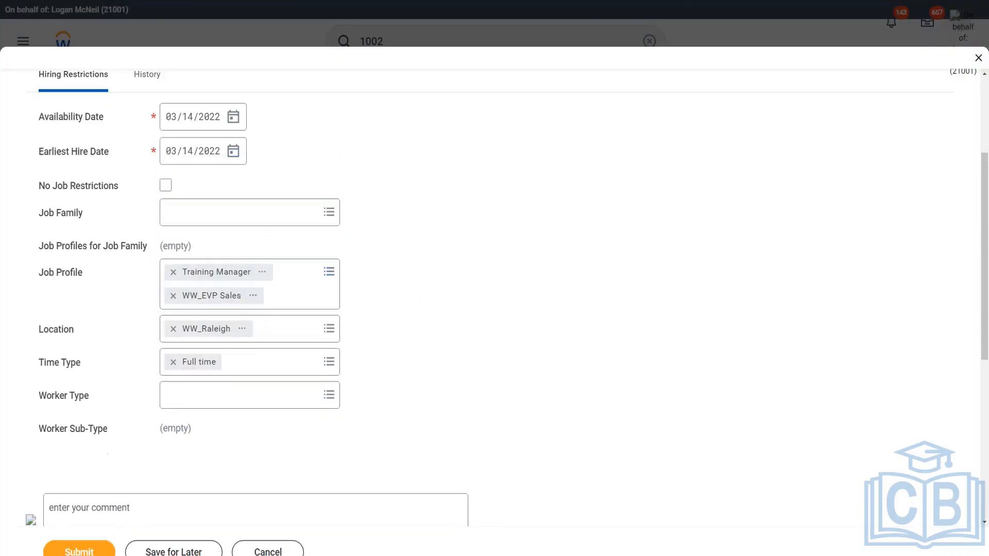
Remove the WW_Raleigh location restriction and submit the hiring restrictions
left_click(173, 328)
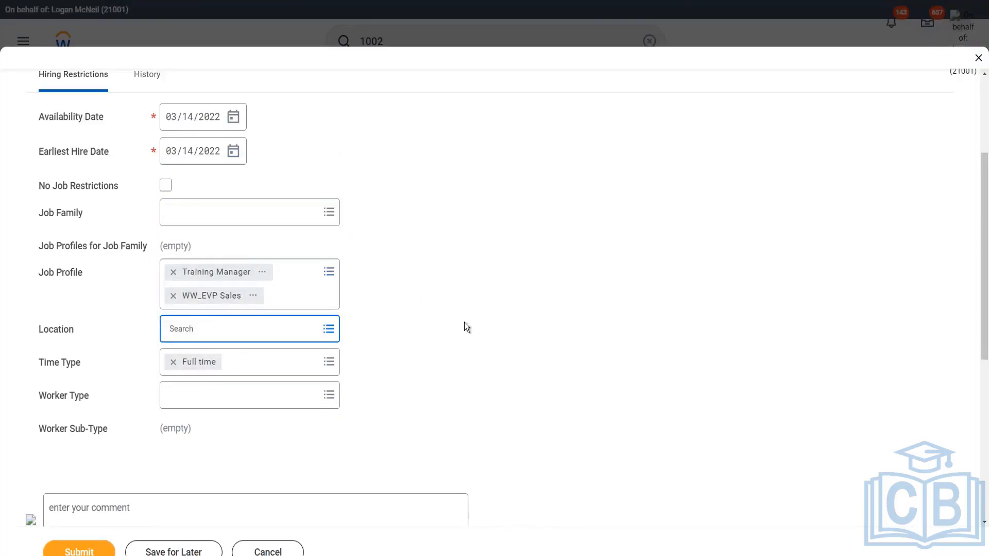
scroll(464, 323, "down", 1)
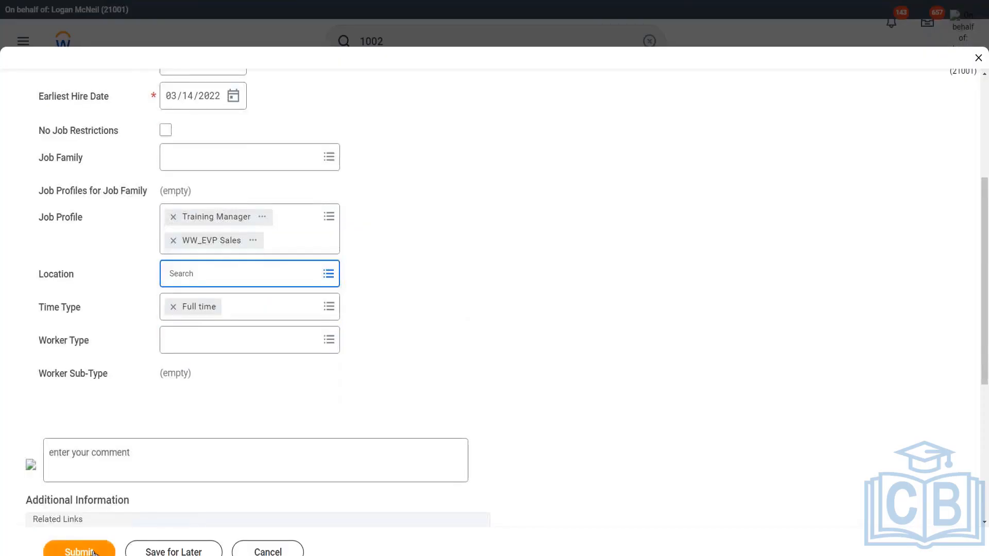
left_click(627, 311)
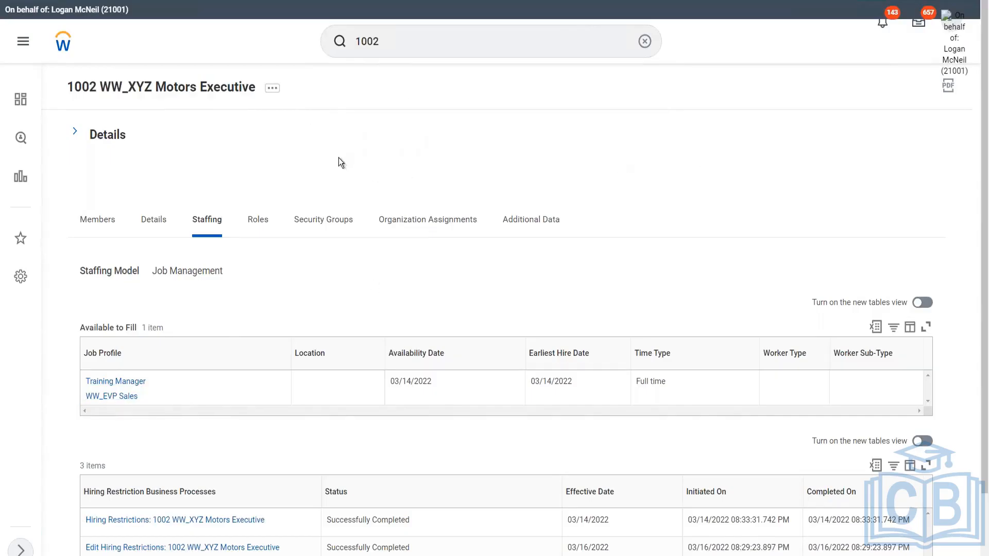
Start creating a Propose Compensation Hire business process definition for the organization
left_click(273, 90)
mouse_move(330, 243)
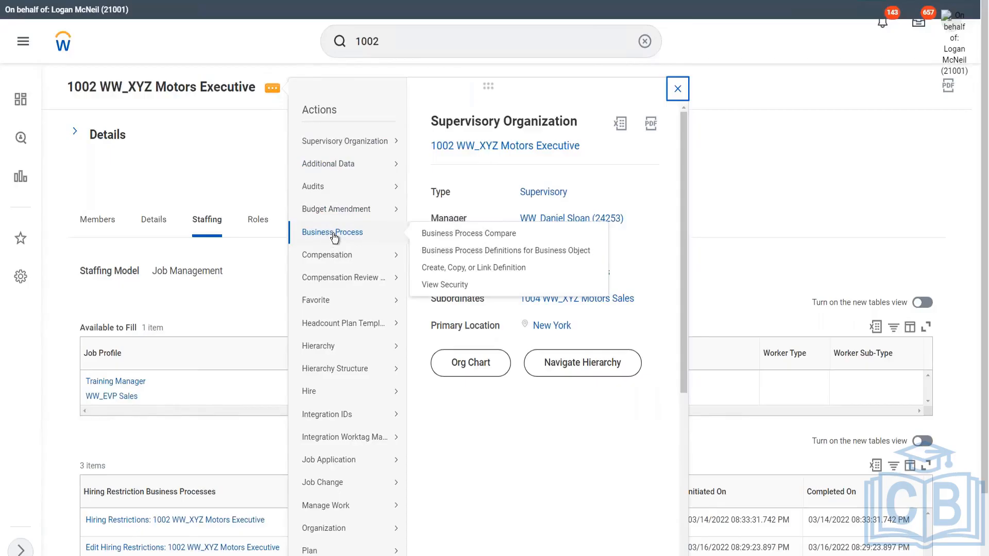
left_click(470, 269)
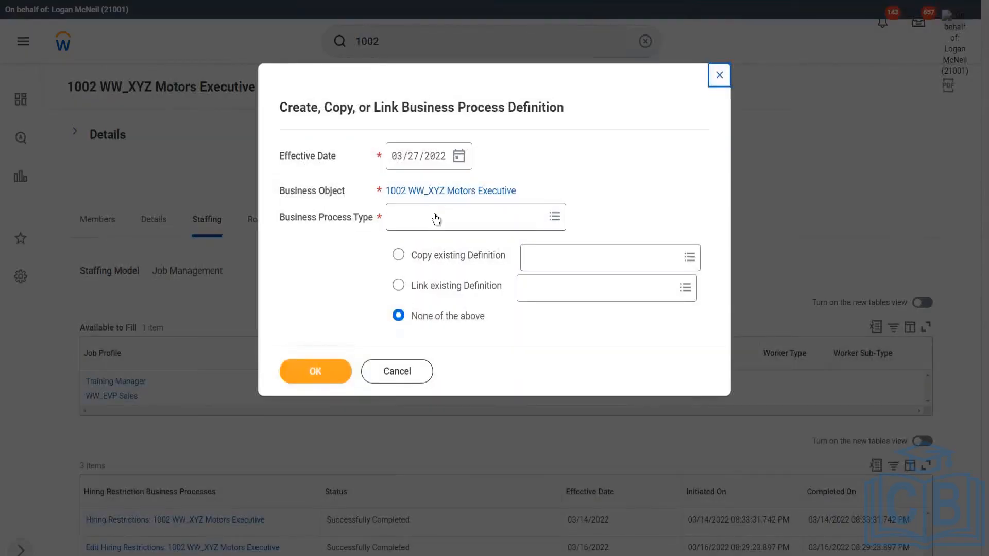
left_click(436, 219)
type("hire")
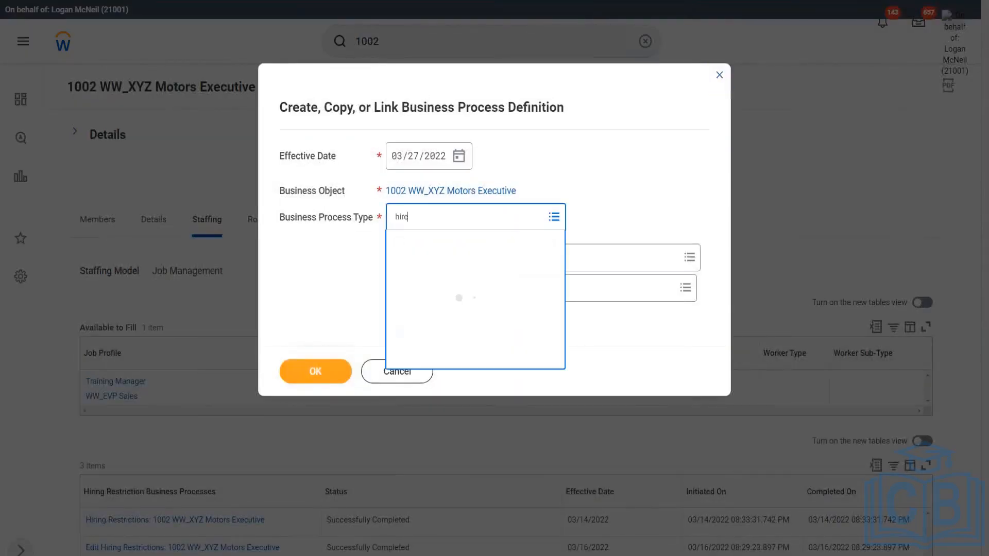
left_click(438, 268)
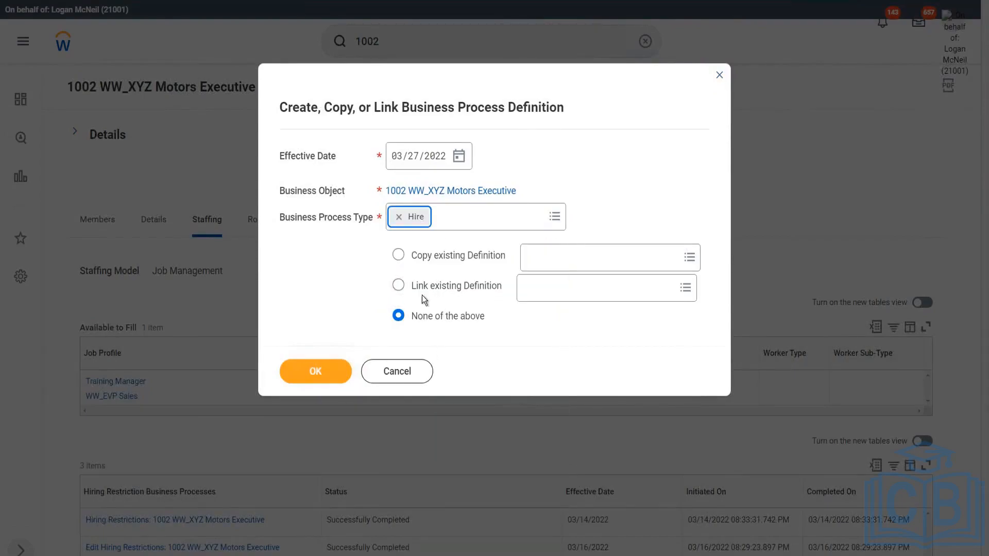
left_click(398, 217)
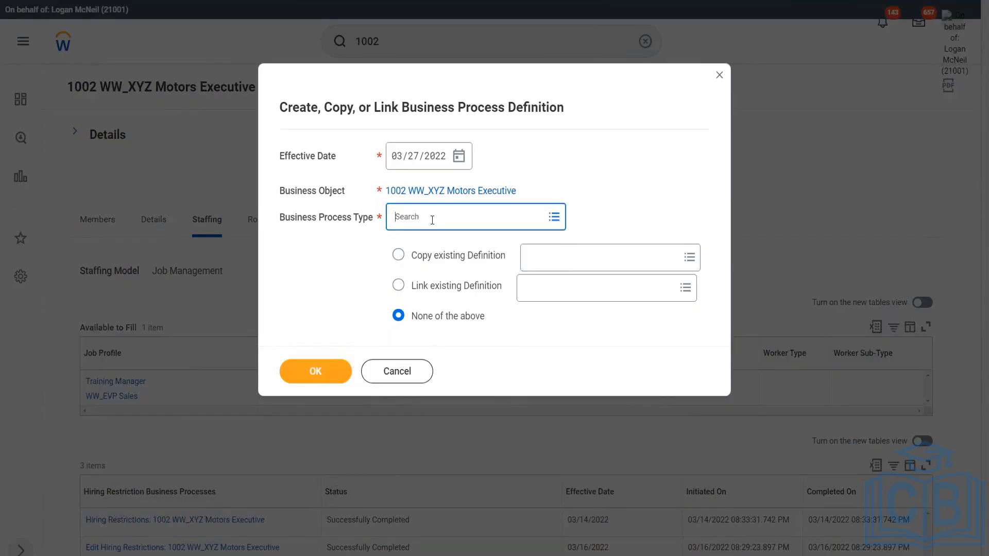
left_click(435, 216)
type("propose")
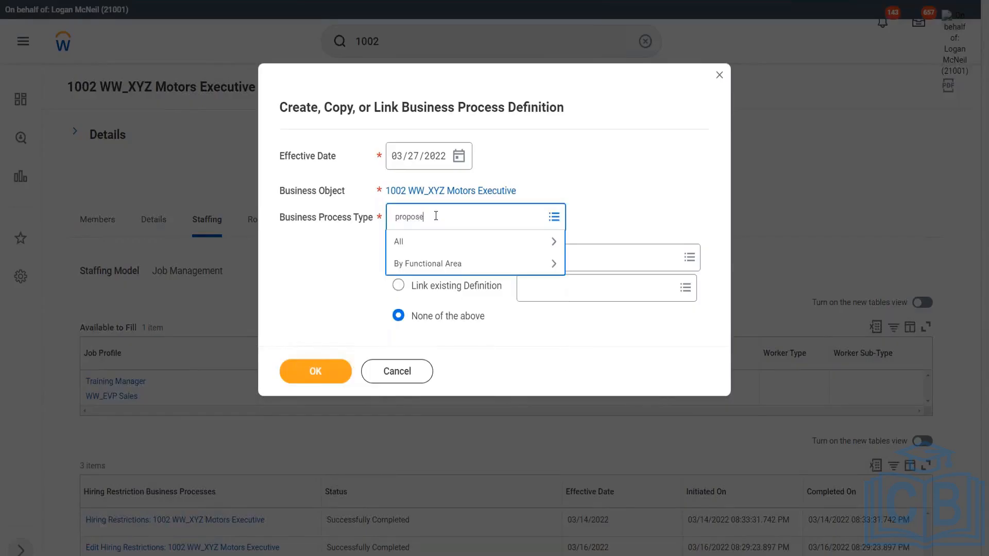
type(" comp hire")
key("Return")
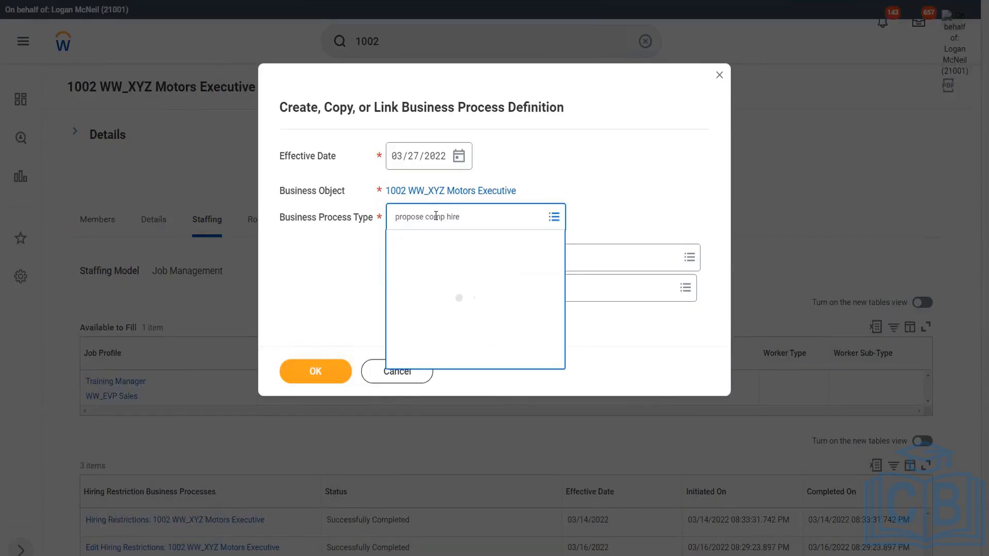
left_click(313, 374)
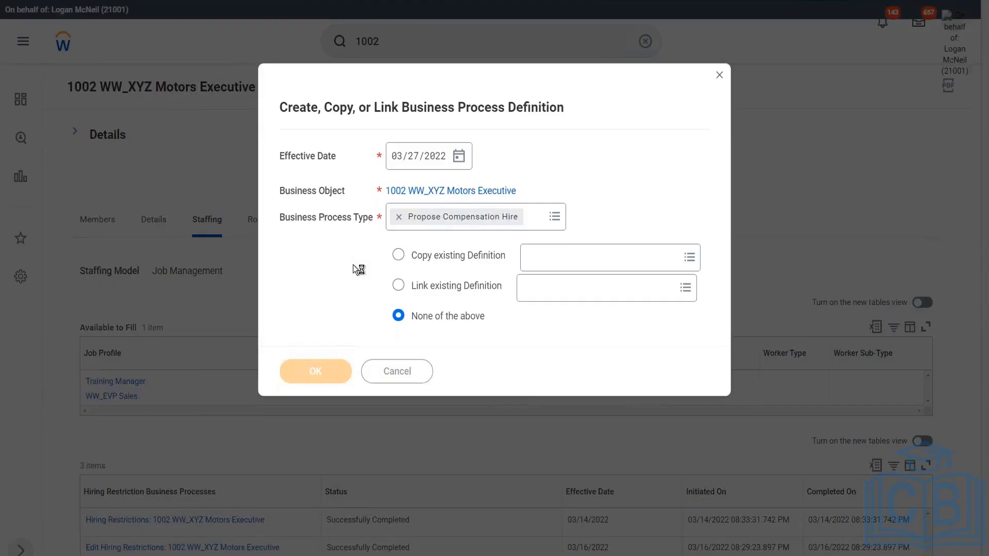
Cancel the new business process definition without saving it
scroll(264, 378, "down", 3)
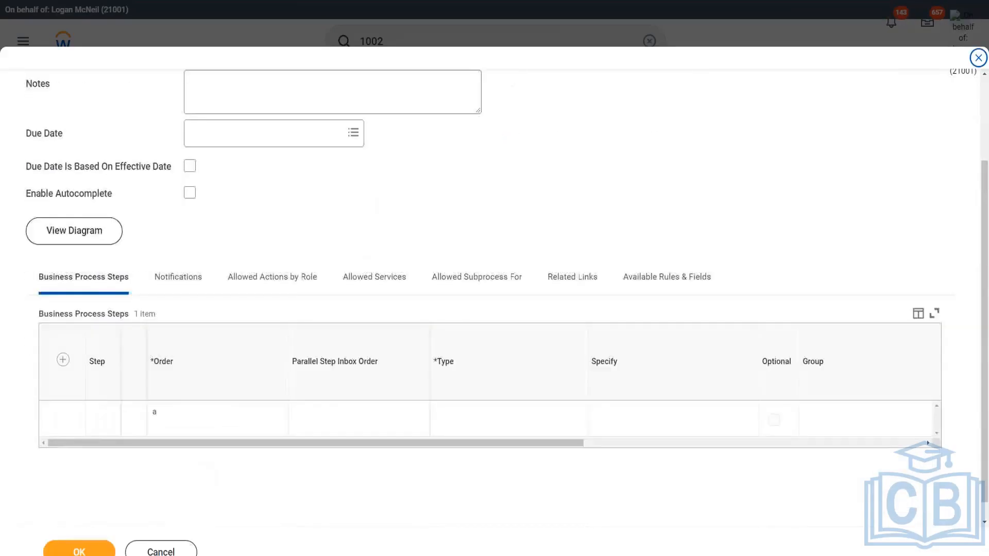
left_click(79, 550)
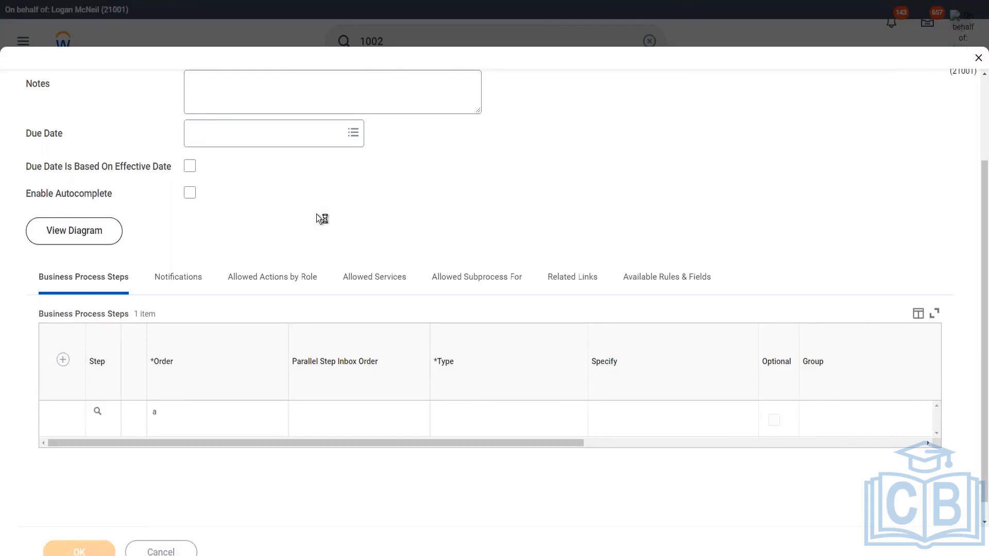
left_click(121, 554)
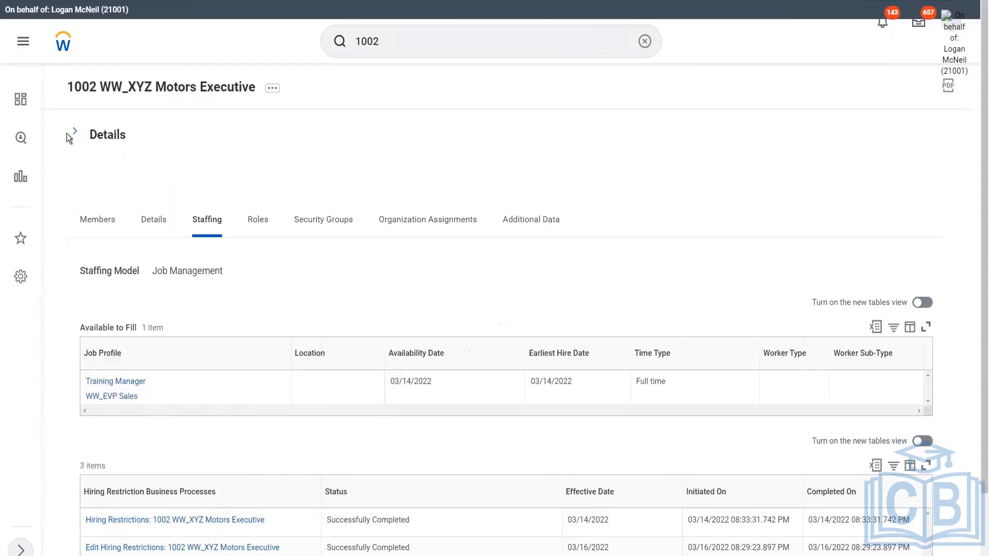
Open the business process definitions for the superior organization 1001 WW_XYZ Motors
left_click(76, 134)
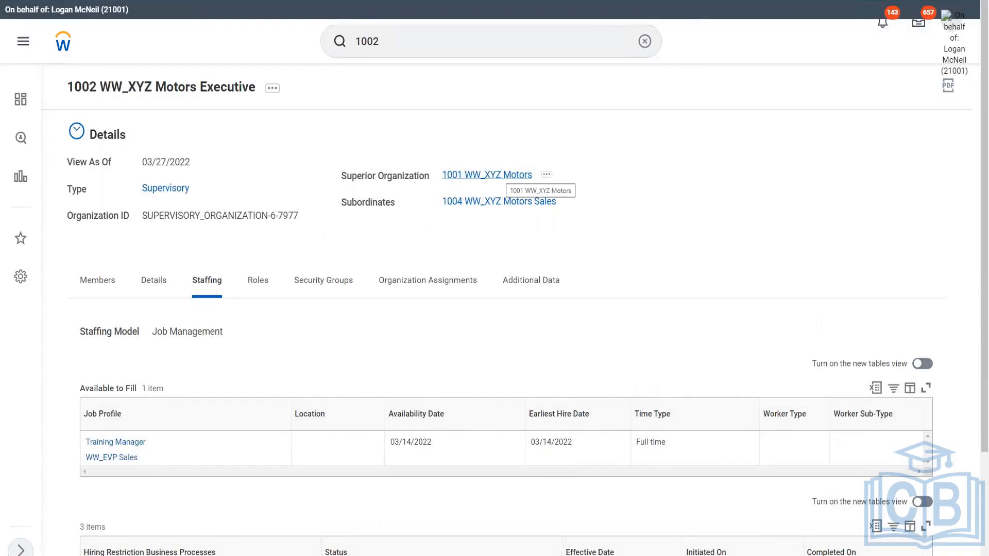
left_click(487, 175)
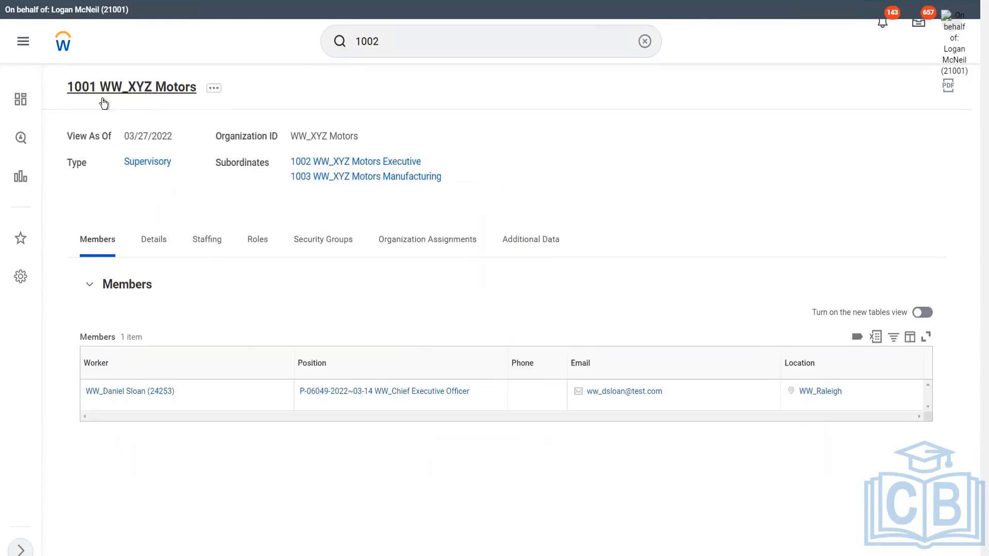
left_click(214, 88)
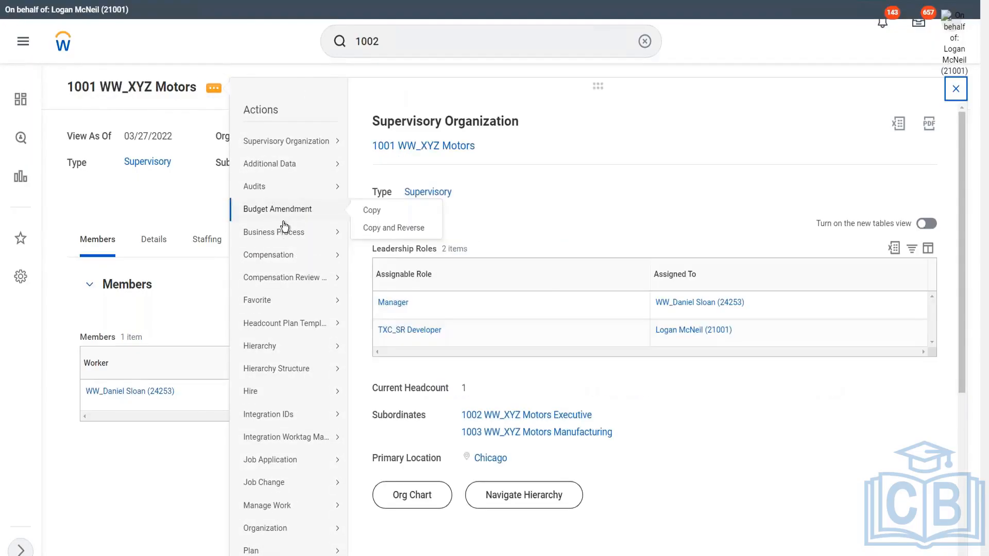
mouse_move(288, 240)
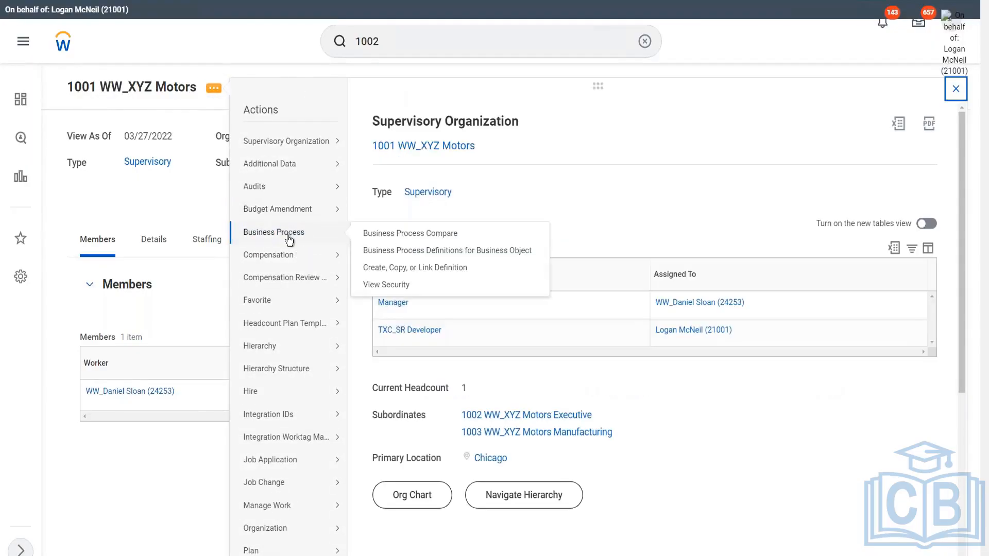
left_click(443, 251)
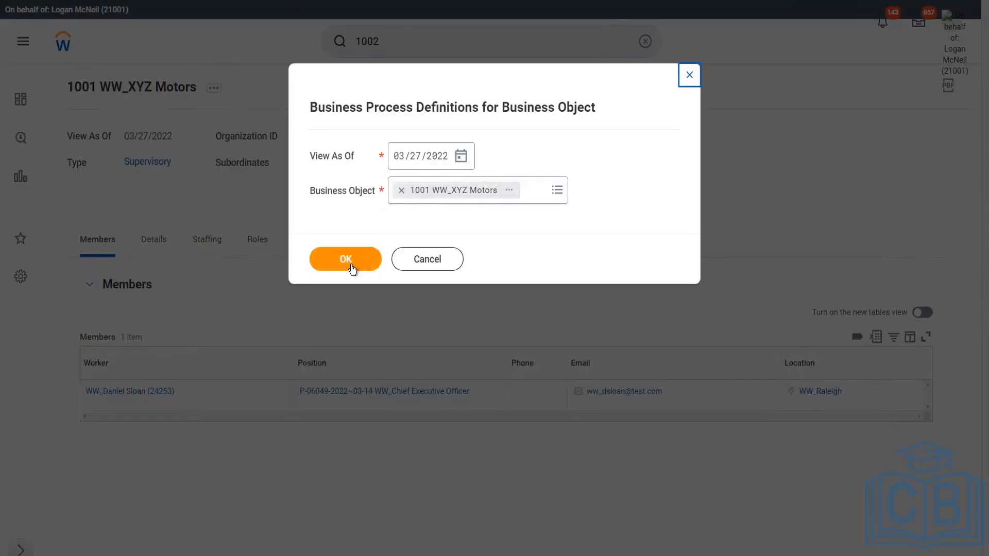
left_click(346, 259)
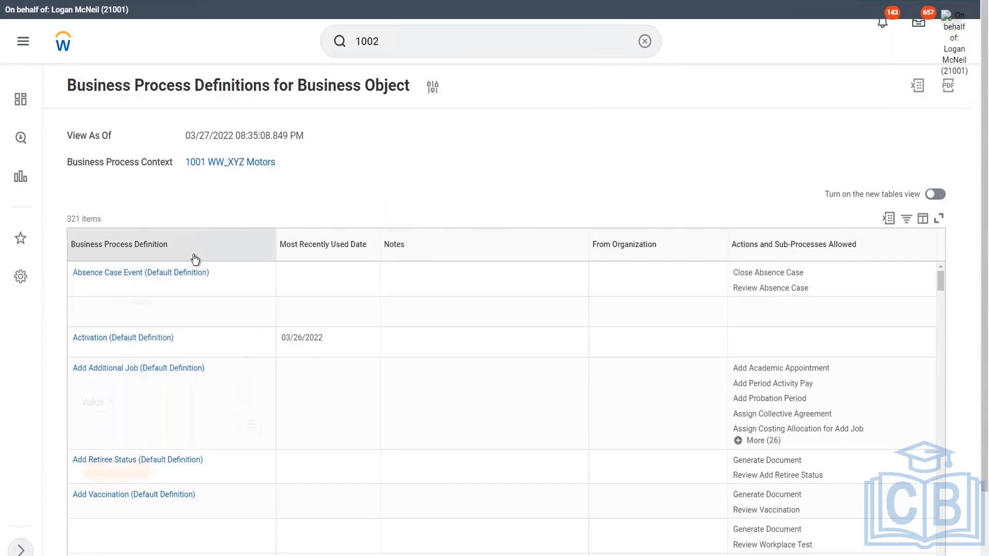
Filter the business process definitions to Hire for 1001 WW_XYZ Motors and open that definition
left_click(194, 251)
left_click(127, 433)
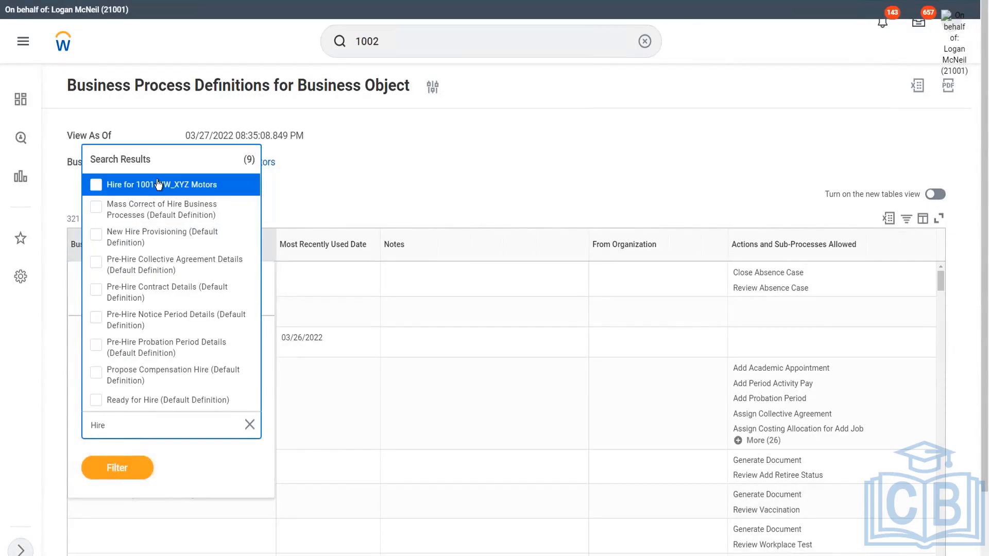
left_click(158, 185)
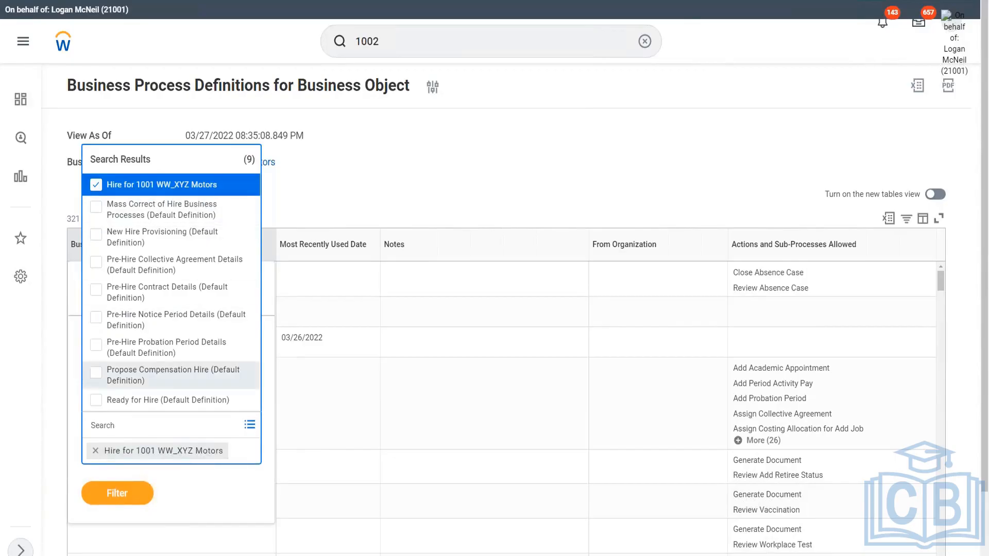
left_click(121, 497)
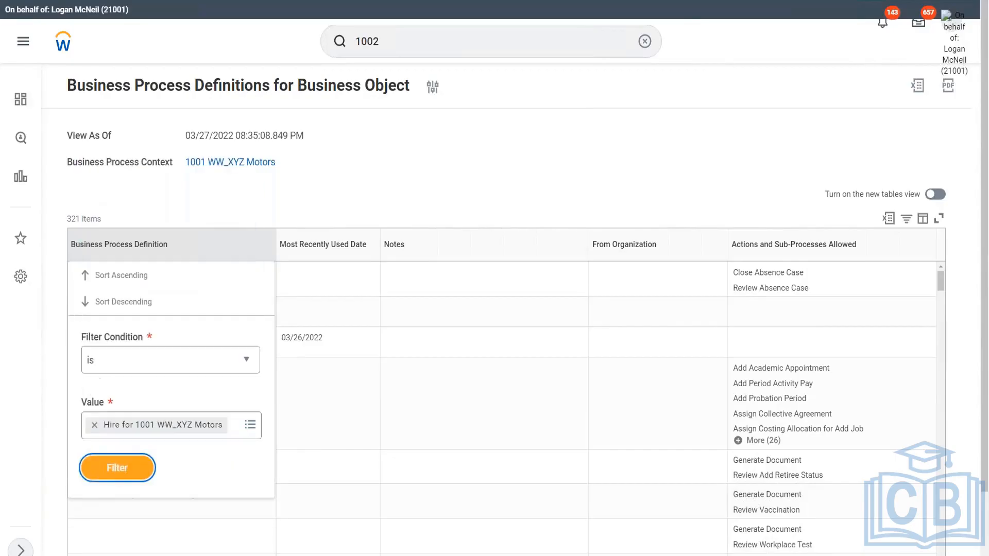
left_click(127, 468)
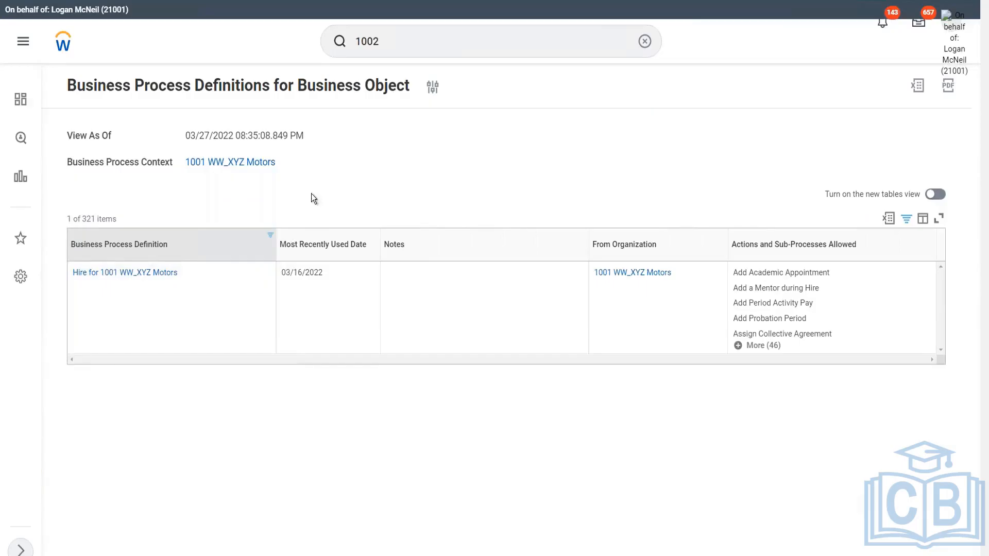
left_click(137, 276)
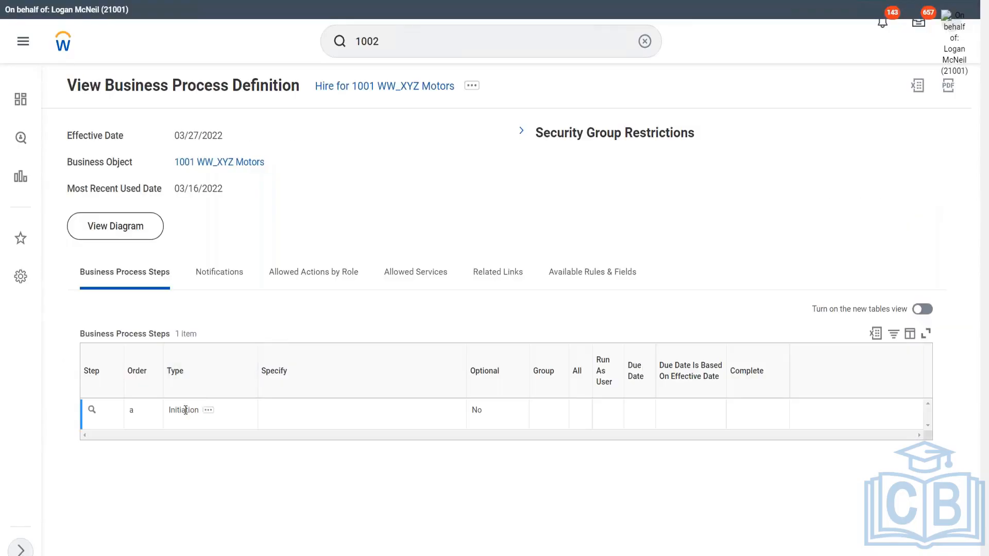
Start editing the Hire for 1001 WW_XYZ Motors definition and add a new step row
double_click(168, 409)
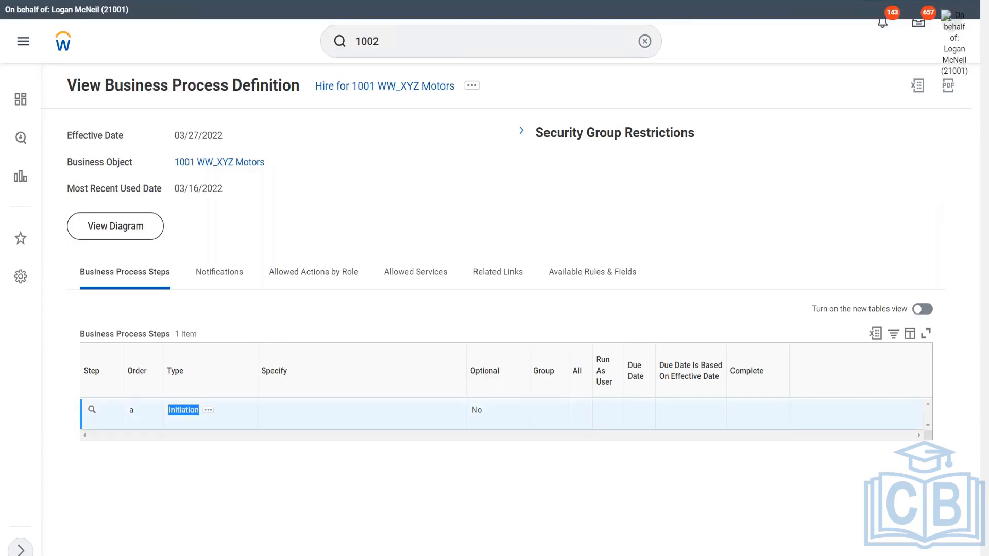
left_click(472, 86)
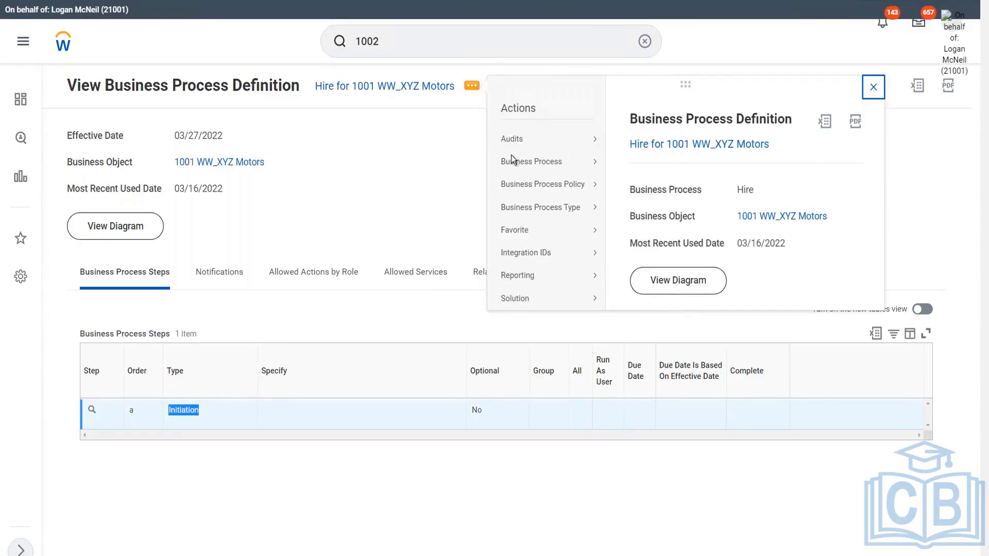
mouse_move(549, 172)
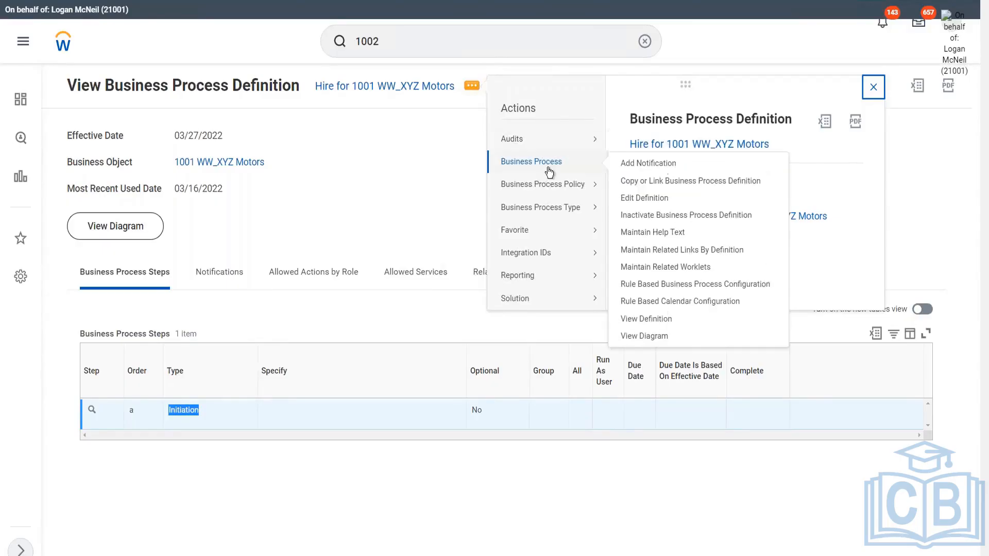
left_click(650, 204)
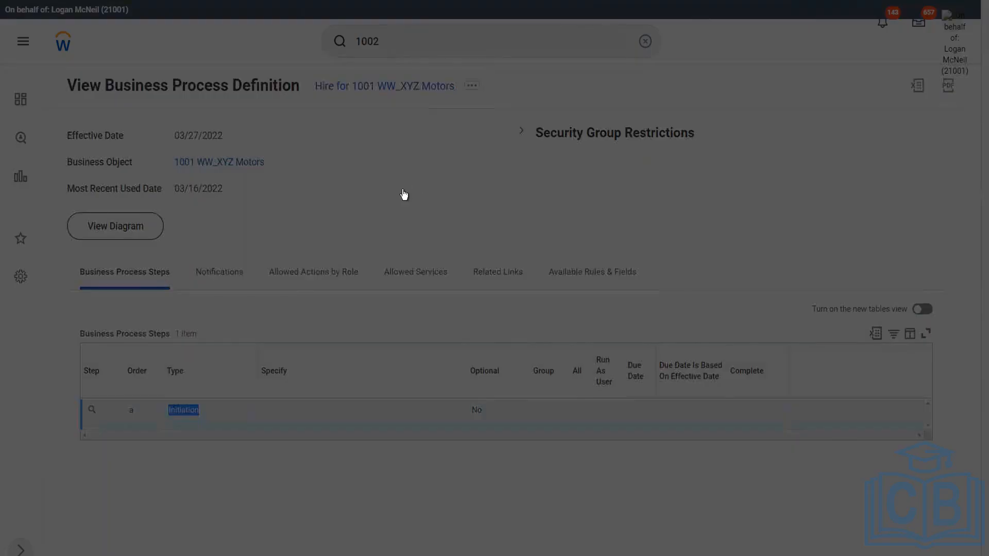
left_click(353, 262)
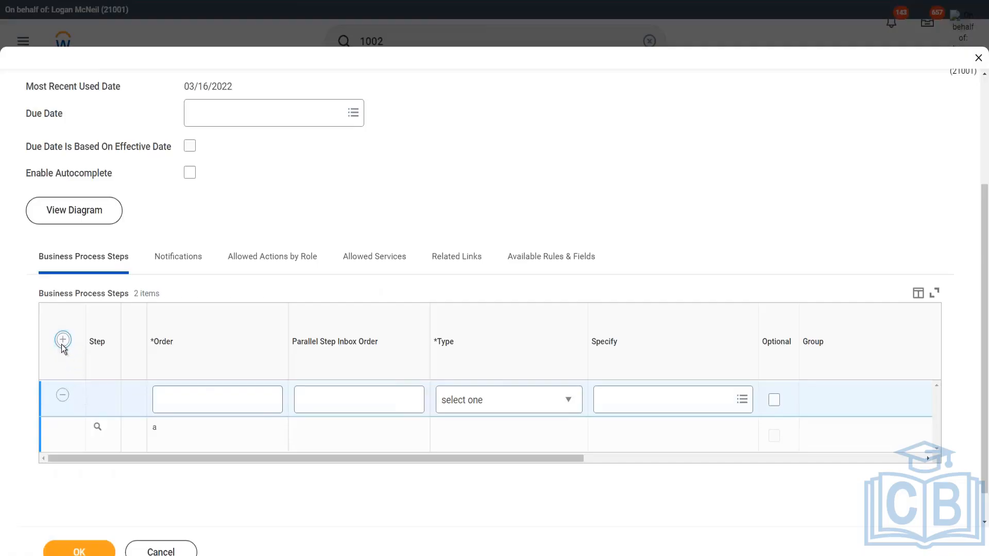
Set the new step's order to b, its type to Action, and specify Propose Compensation Hire
left_click(182, 403)
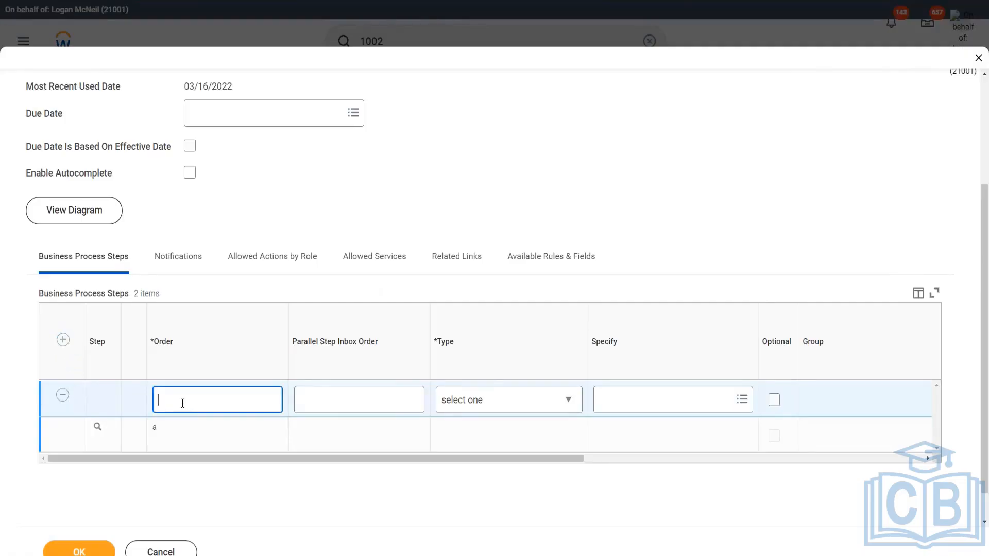
type("b")
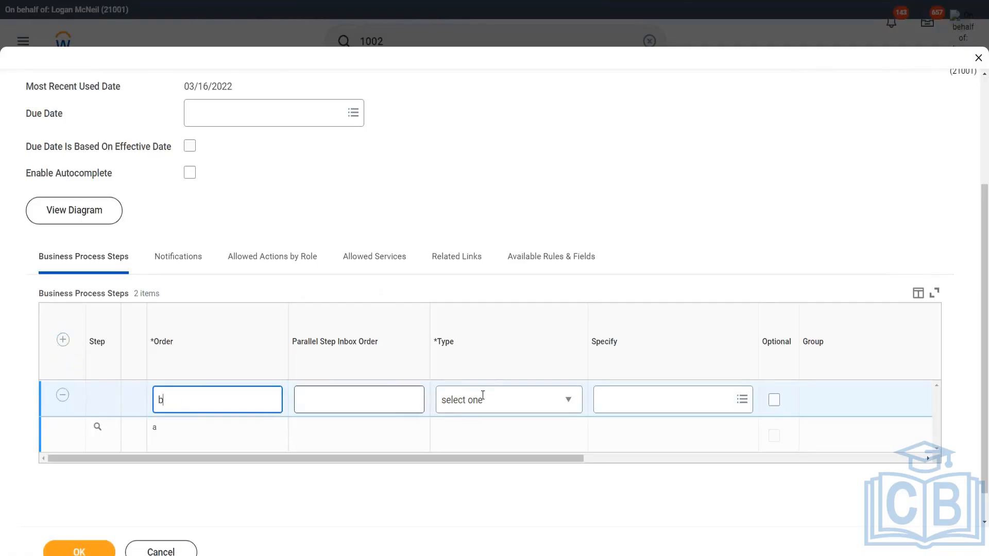
left_click(525, 403)
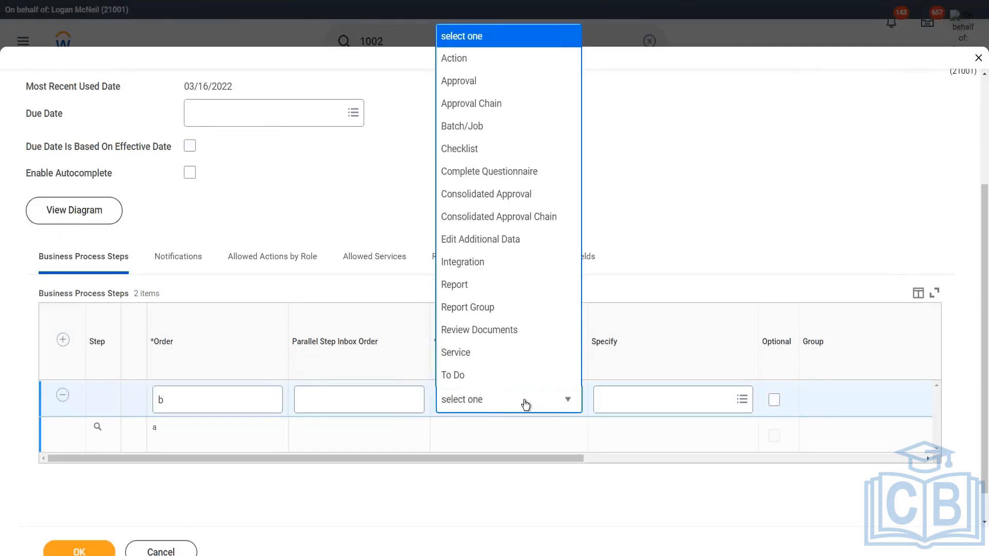
left_click(469, 61)
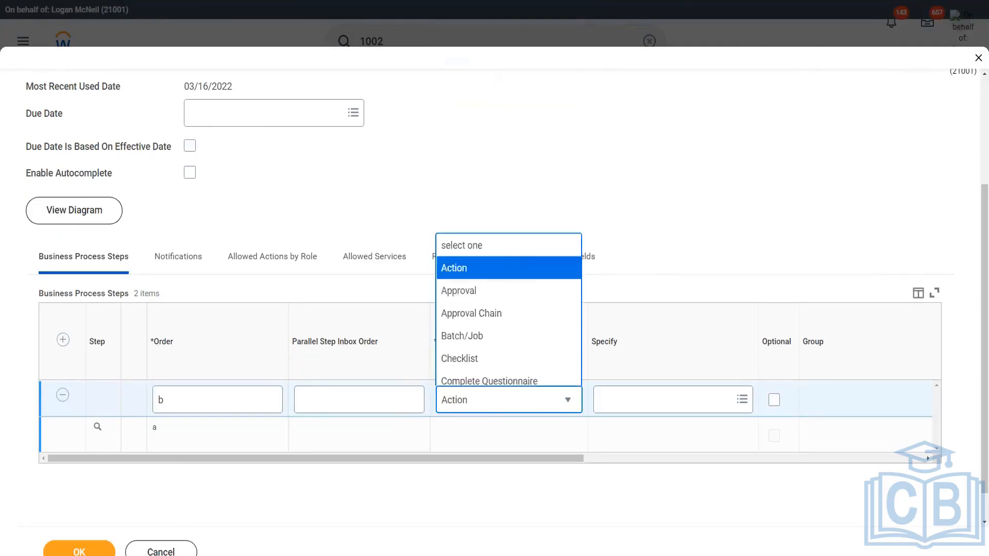
left_click(679, 410)
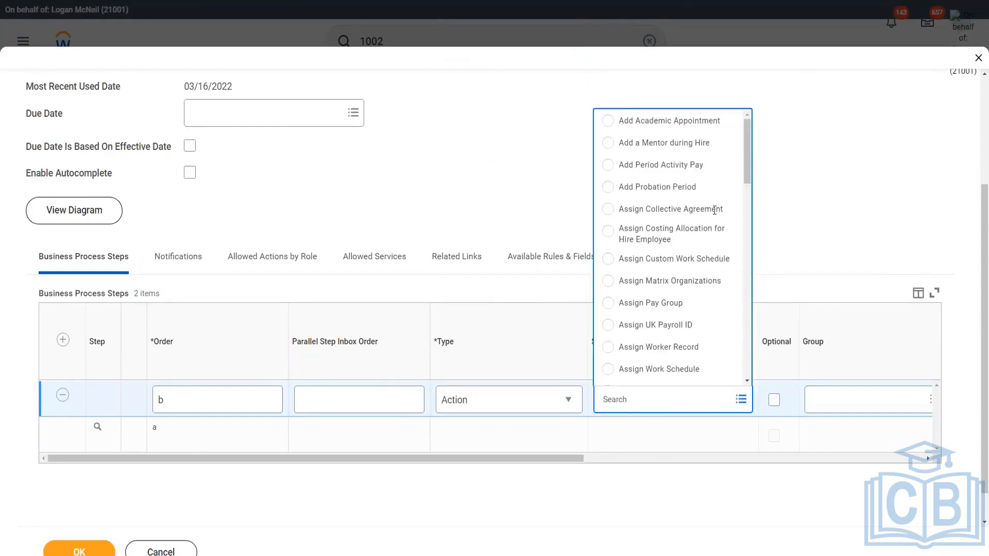
left_click_drag(749, 153, 760, 360)
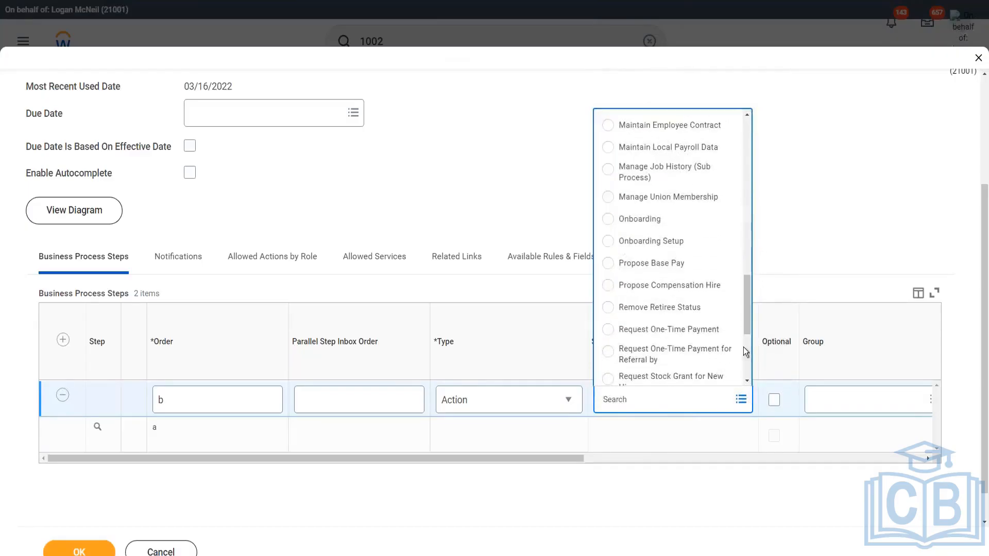
left_click(688, 288)
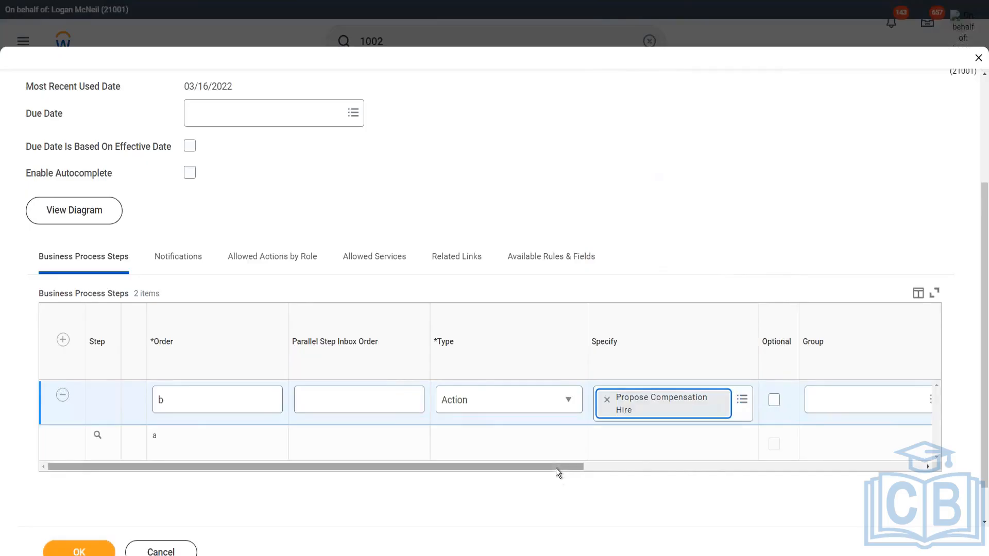
Search the new step's group field for comp partner security groups
left_click_drag(555, 467, 695, 477)
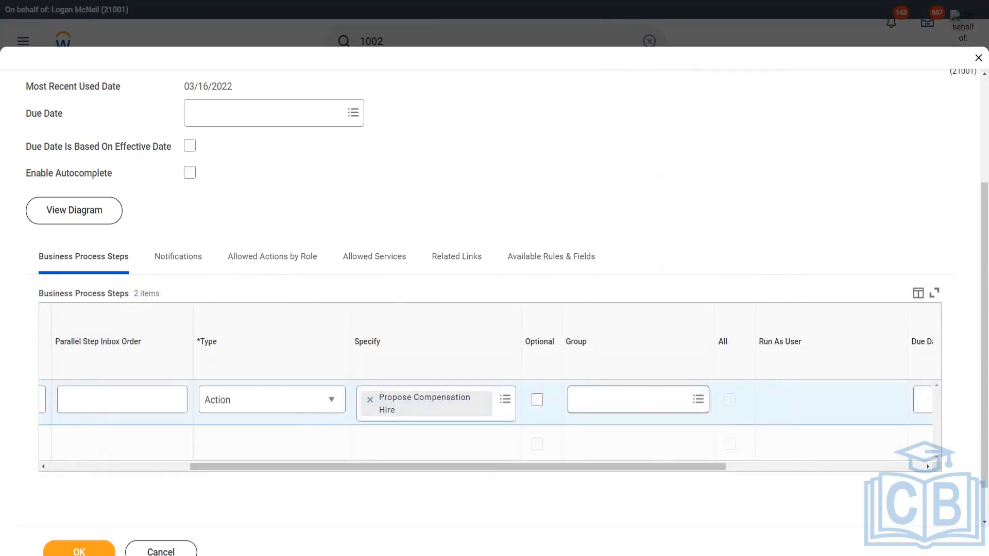
left_click(638, 400)
type("comp ")
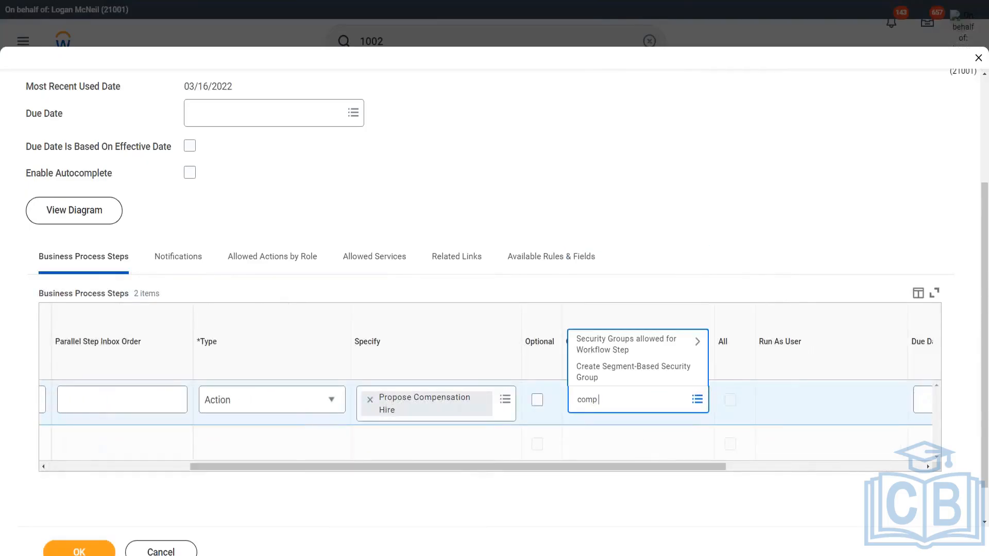
type("partner")
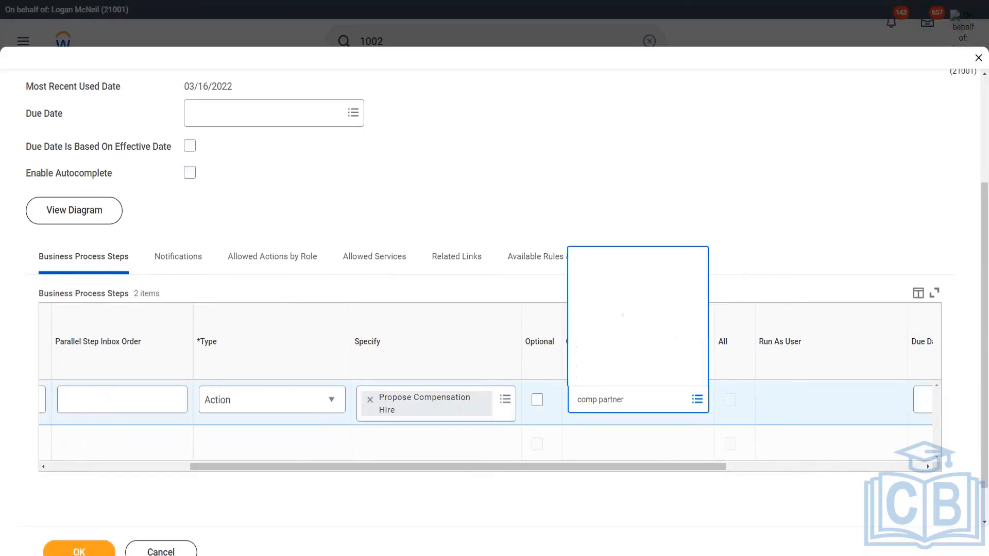
key("Return")
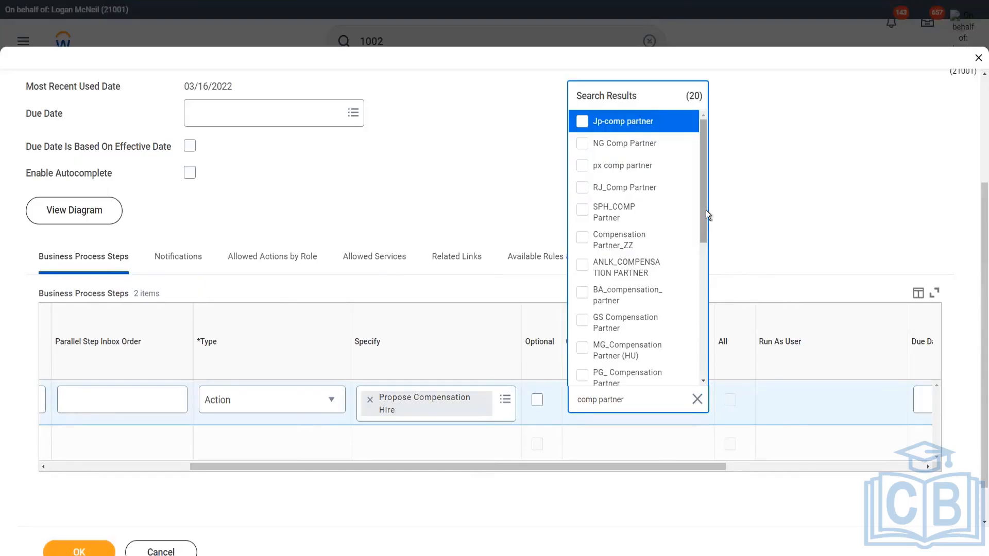
left_click_drag(704, 220, 692, 184)
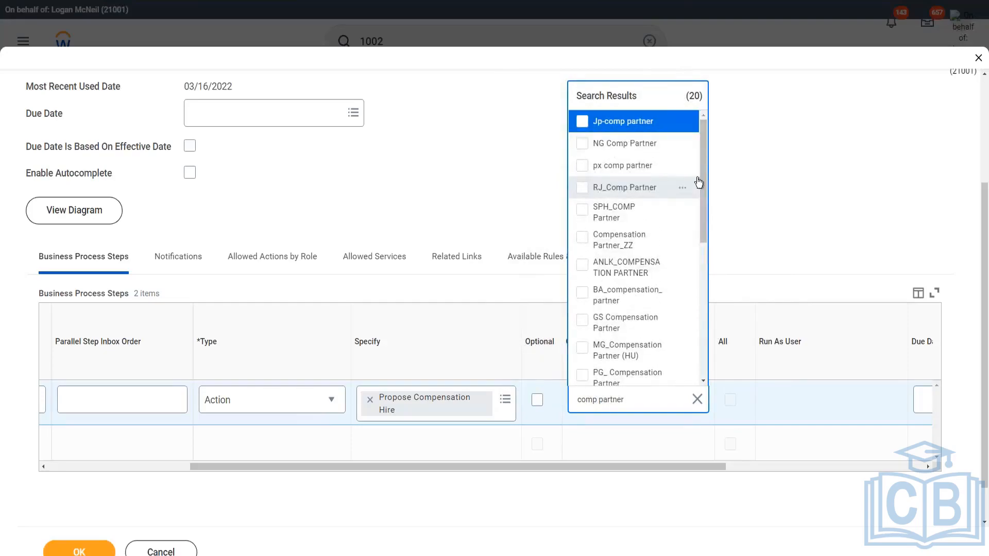
Assign the HR Partner - M security group to step b, reviewing its details first
left_click_drag(649, 401, 567, 416)
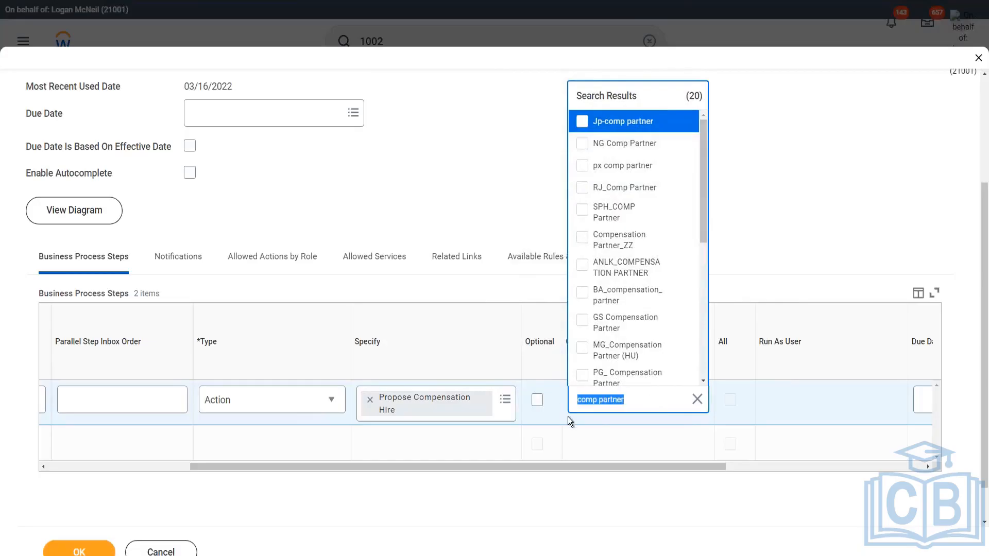
type("HR Partner")
key("Return")
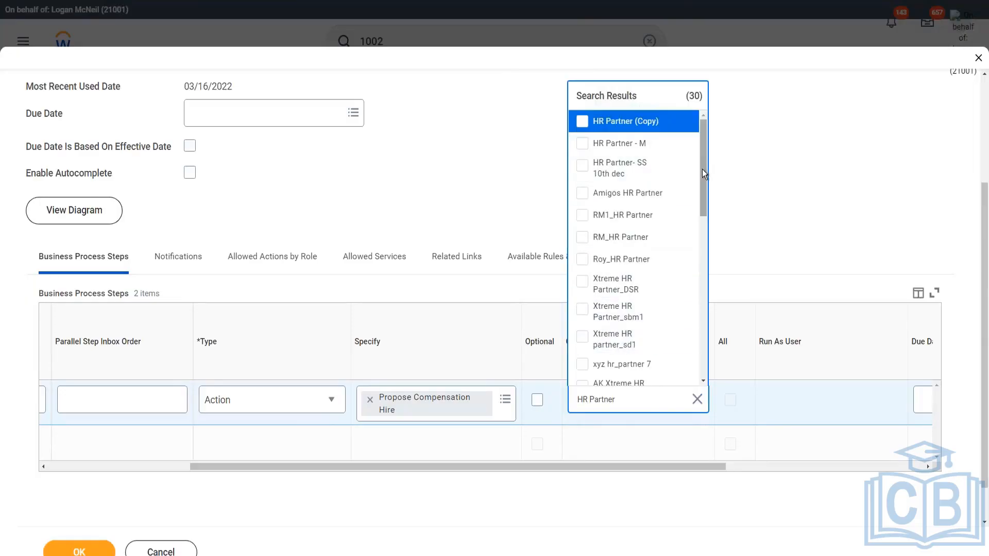
mouse_move(702, 169)
left_mouse_down()
mouse_move(707, 323)
mouse_move(708, 165)
left_mouse_up()
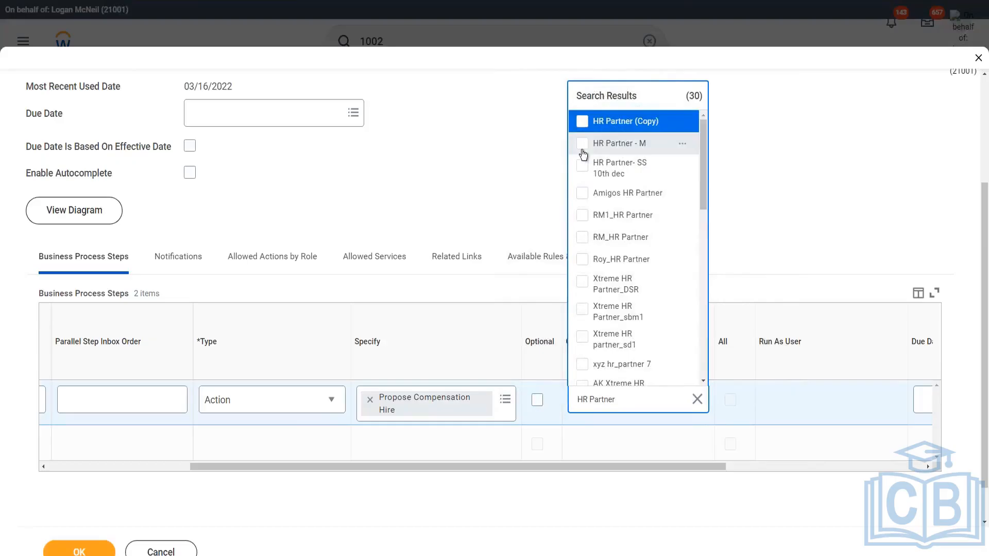
left_click(583, 146)
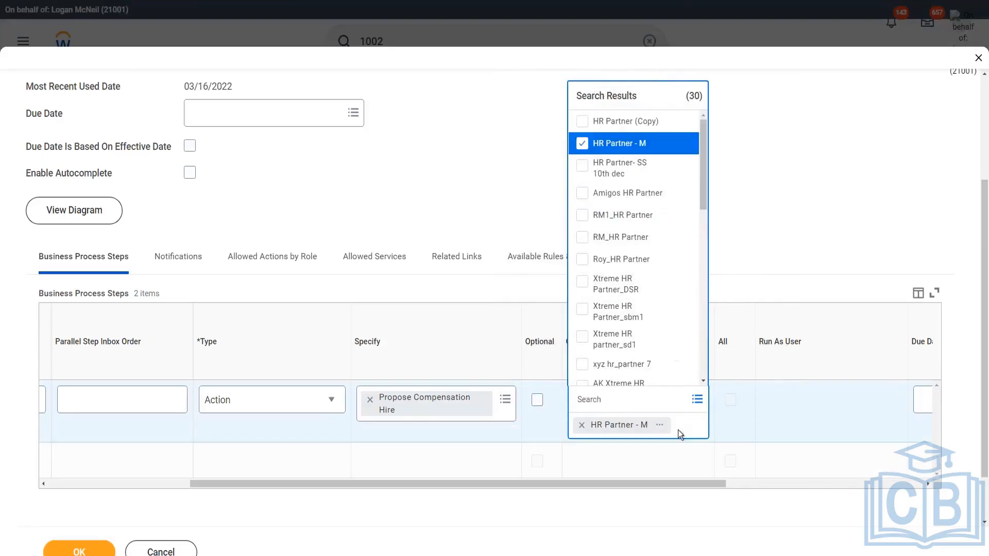
left_click(660, 425)
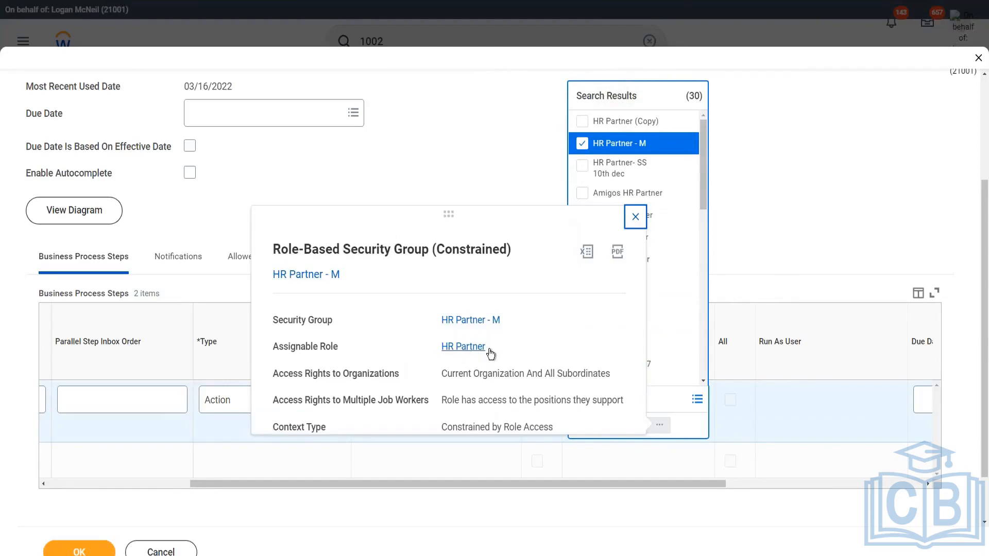
left_click(502, 157)
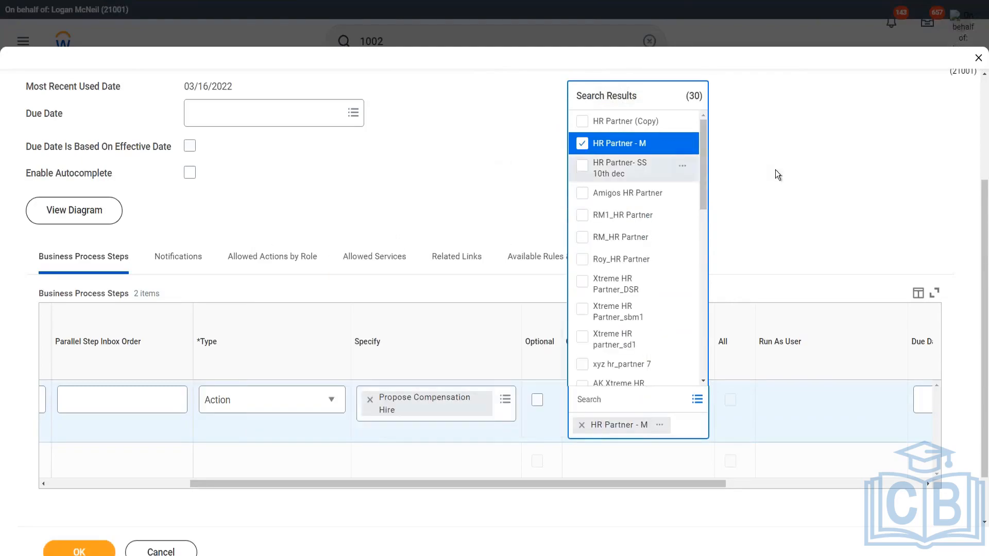
left_click(709, 363)
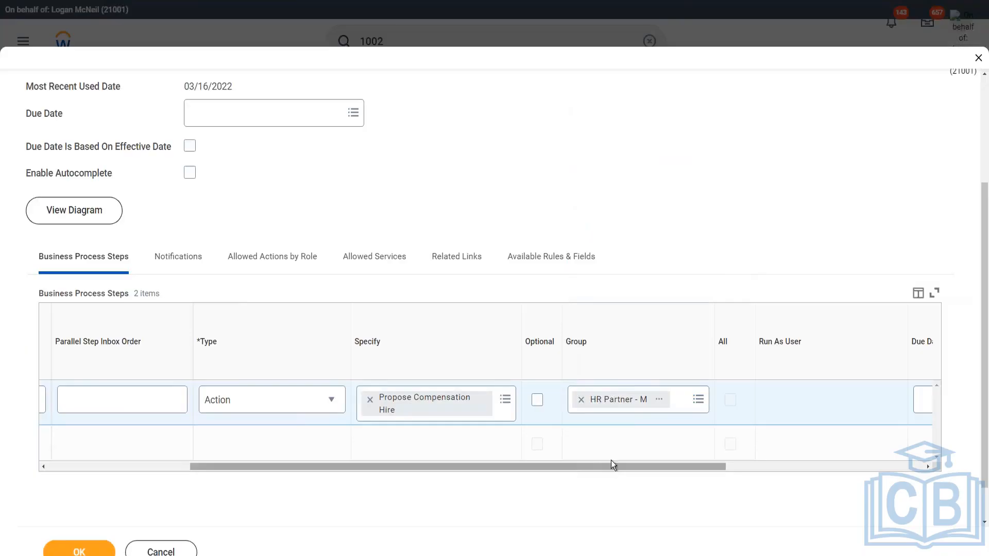
Save the edited Hire business process definition with the new step b
left_click_drag(611, 466, 401, 471)
left_click(112, 552)
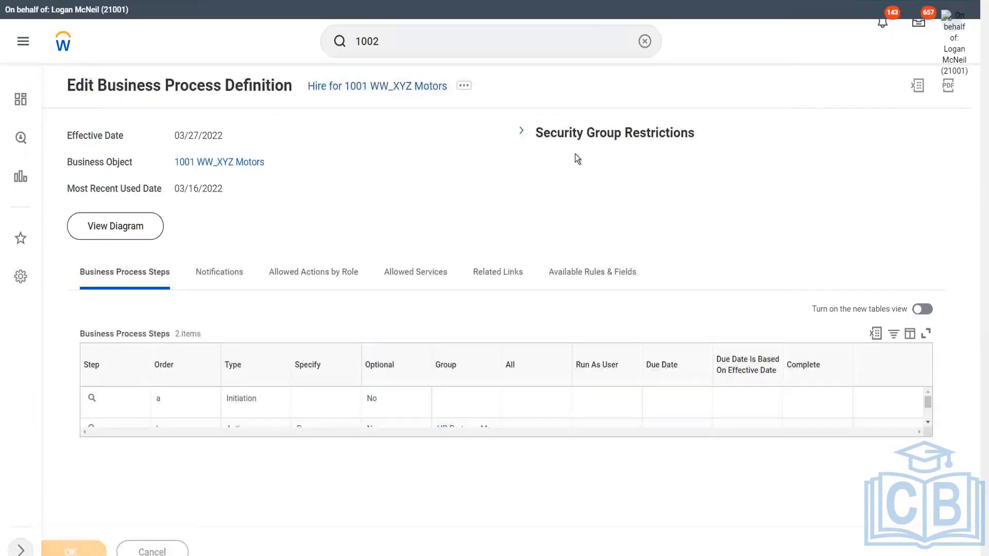
Open Assign Roles for the 1001 WW_XYZ Motors supervisory organization, keeping effective date 03/27/2022
mouse_move(230, 163)
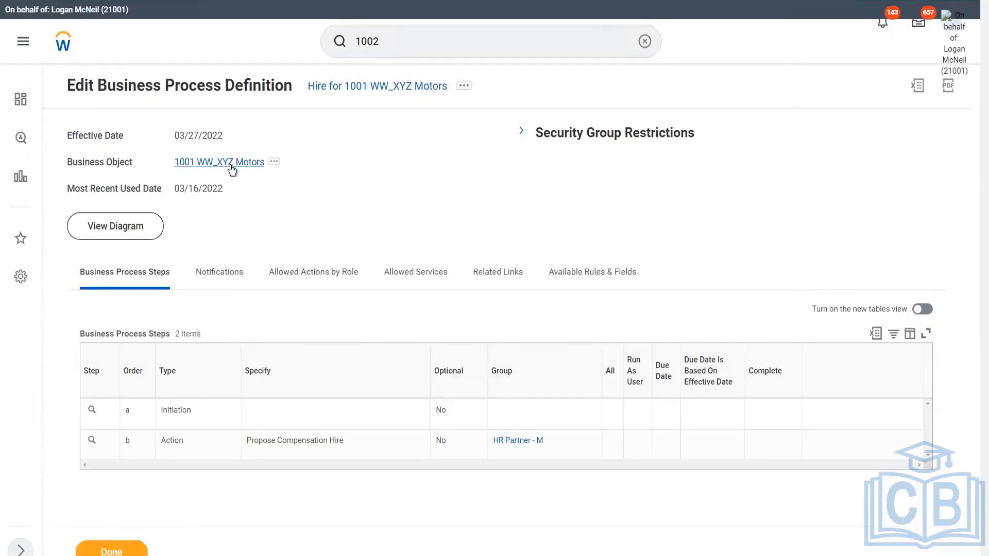
left_click(274, 163)
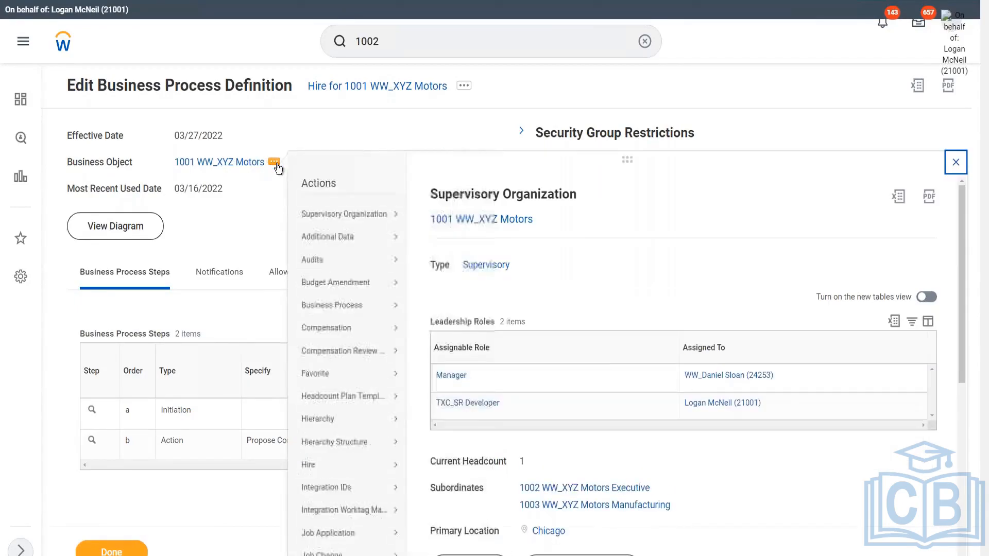
mouse_move(361, 300)
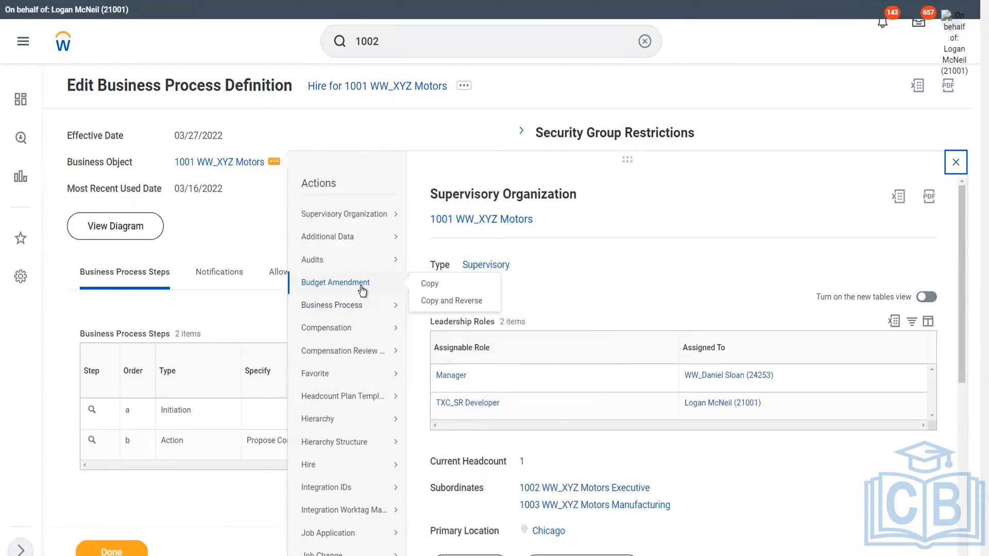
scroll(362, 292, "down", 1)
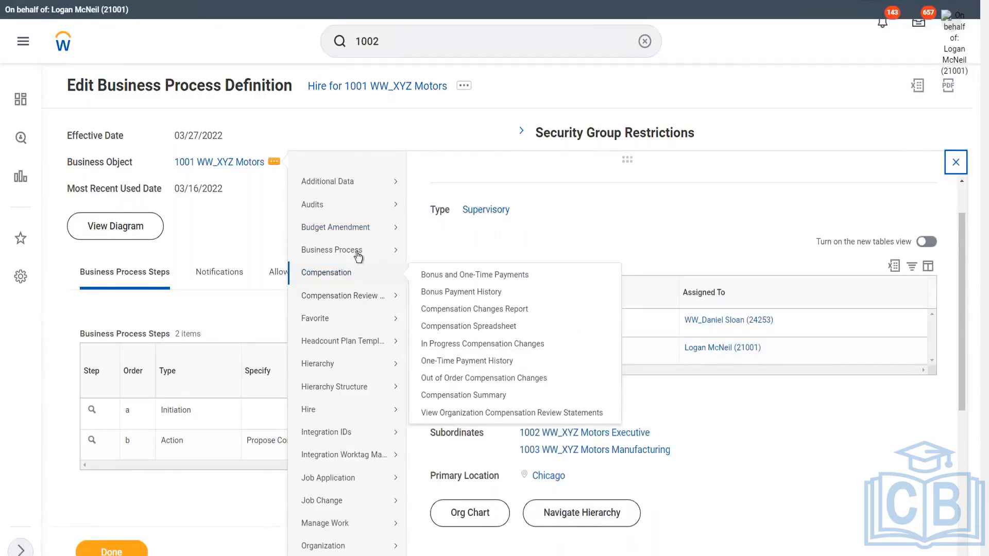
mouse_move(349, 186)
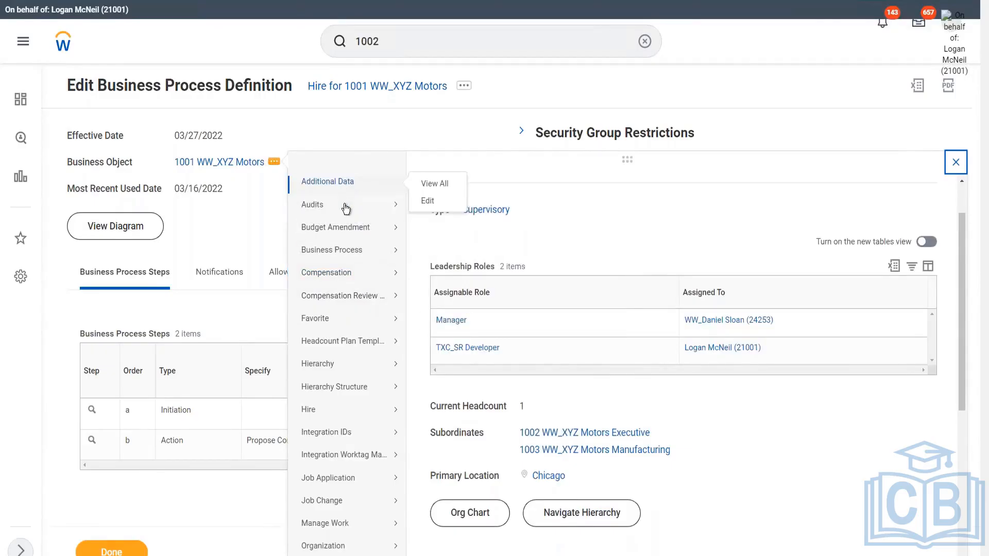
mouse_move(346, 206)
scroll(358, 205, "down", 1)
scroll(358, 206, "down", 4)
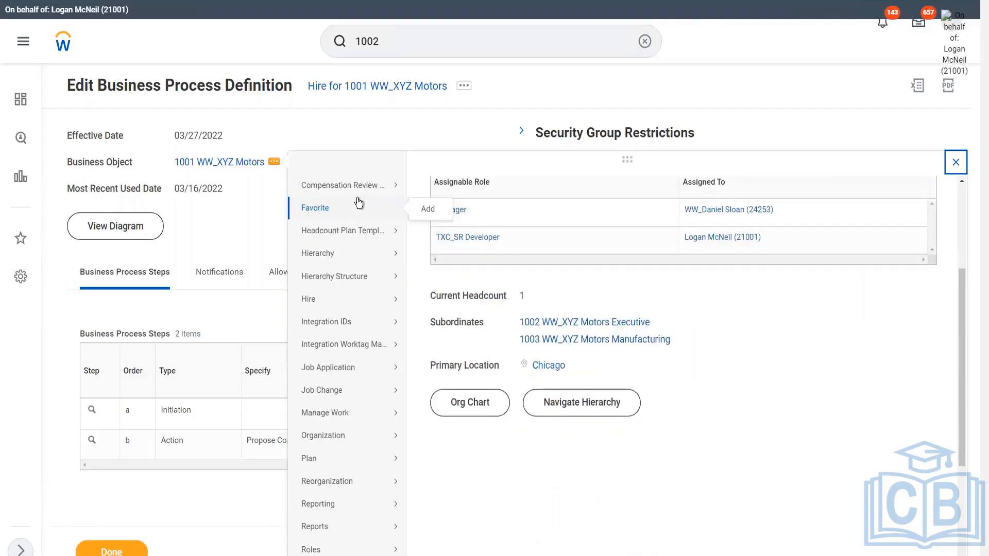
mouse_move(354, 367)
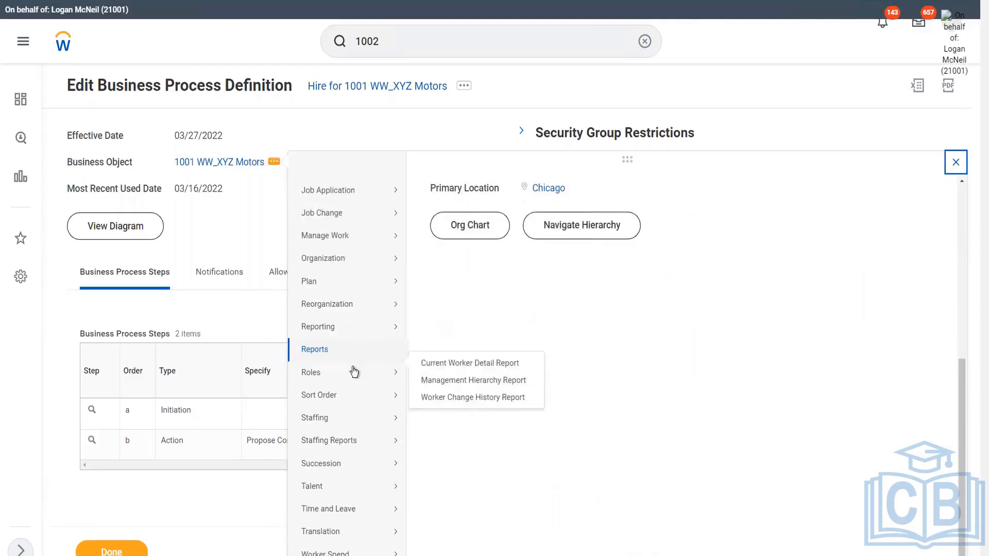
mouse_move(324, 377)
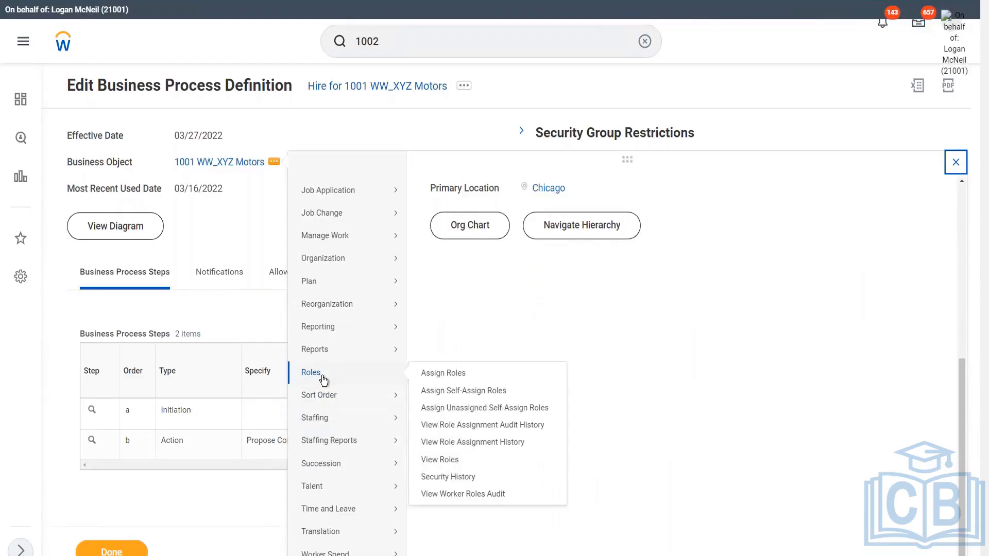
left_click(456, 376)
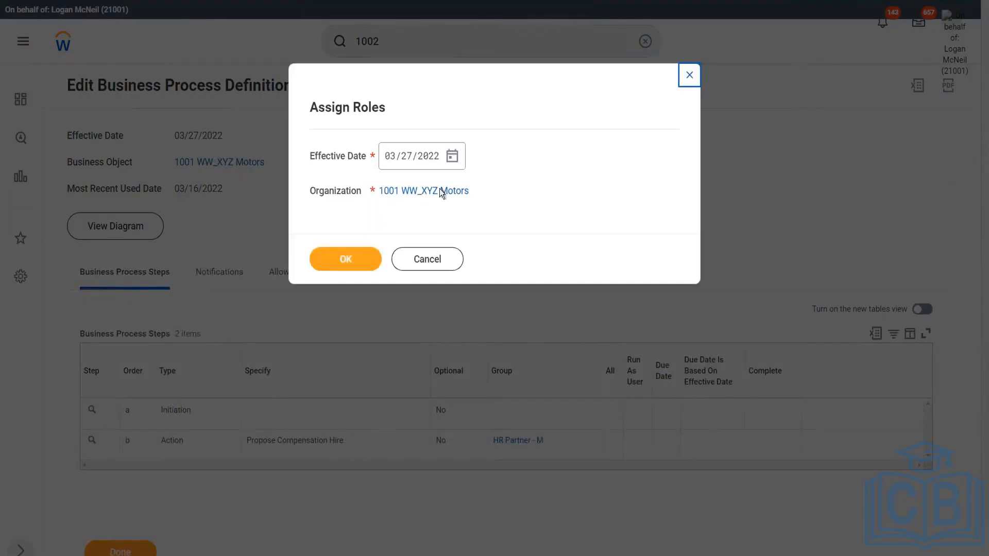
left_click(351, 264)
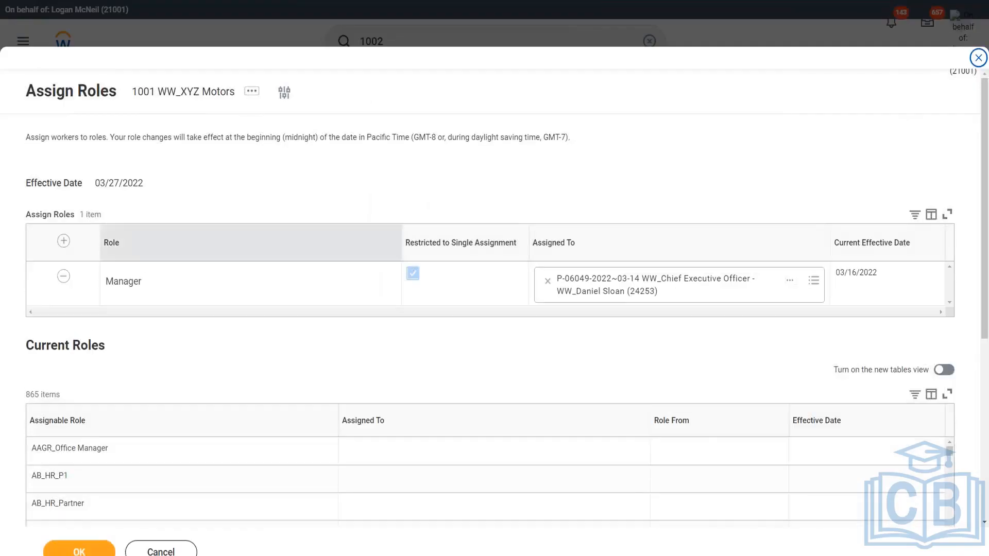
Add a new role assignment row and search its role field for HR Partner
left_click(64, 241)
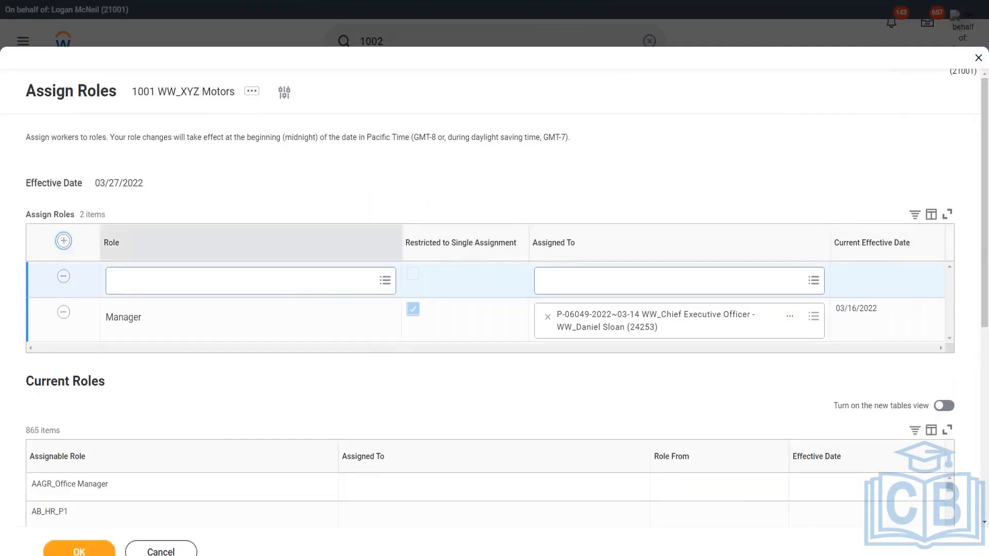
left_click(153, 285)
type("HR Part")
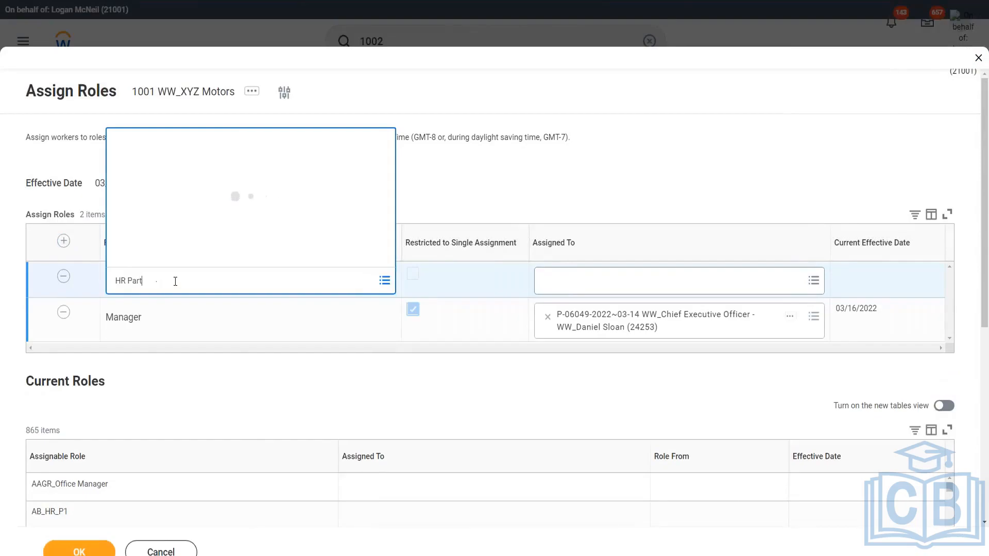
type("ner")
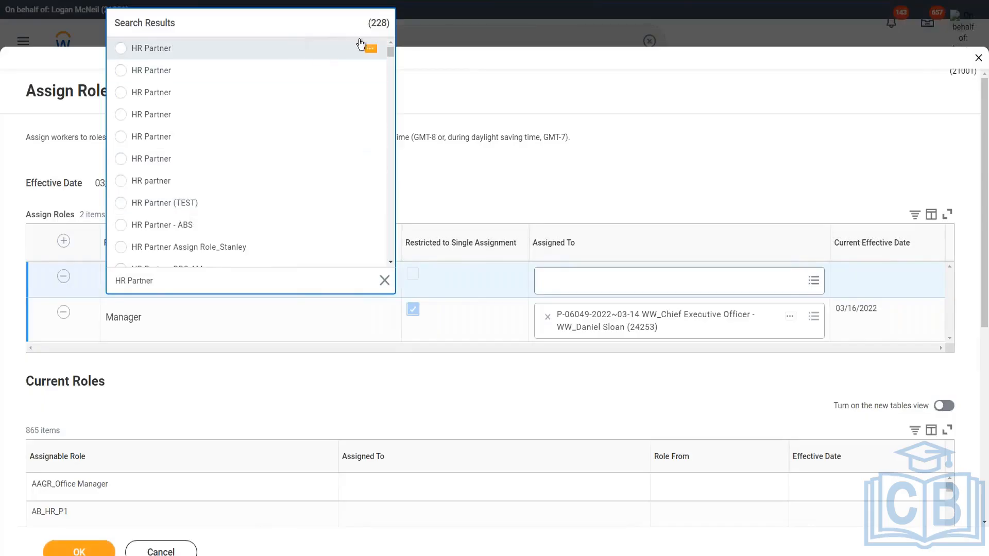
Inspect the HR Partner search results' role details, filtering the first role's security groups for HR Partner M
left_click(371, 51)
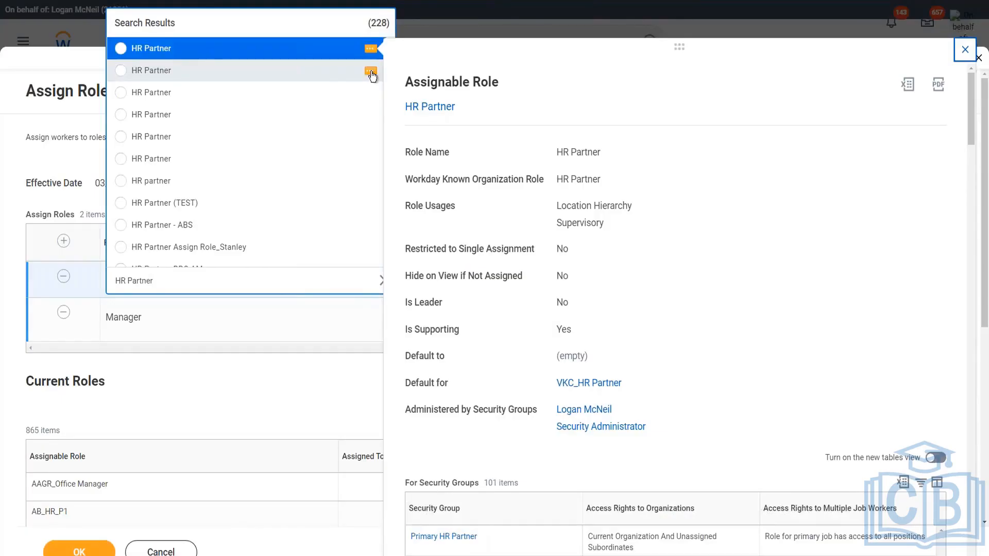
left_click(371, 72)
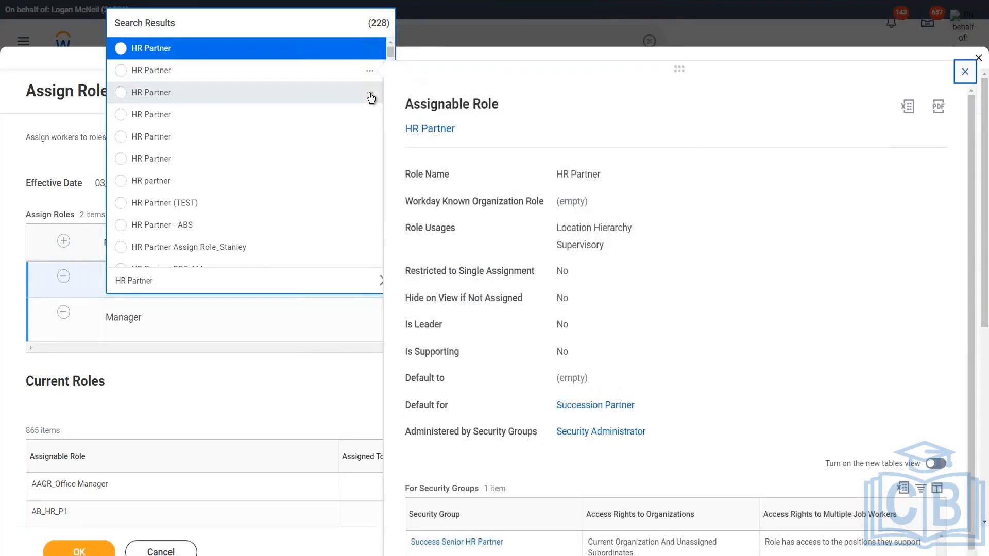
left_click(370, 95)
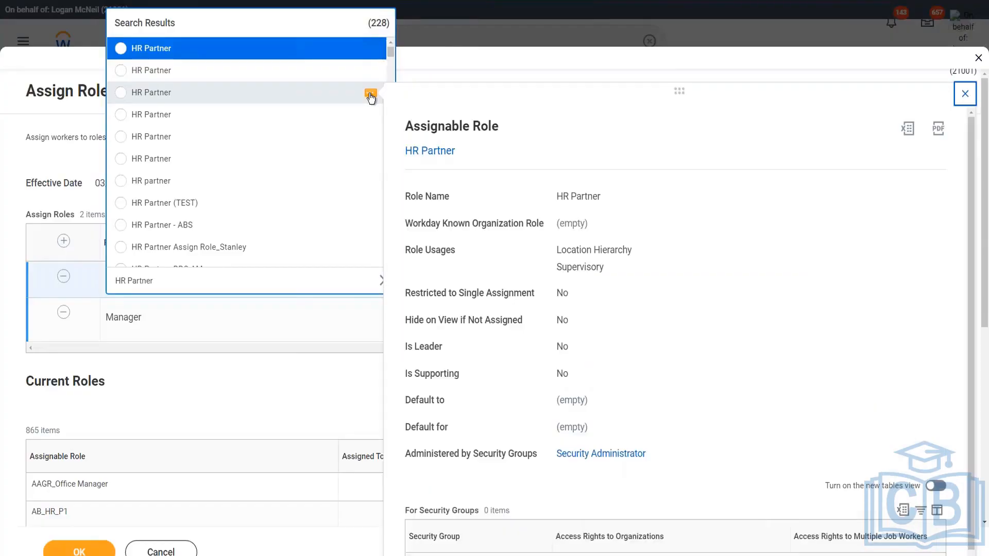
left_click(371, 117)
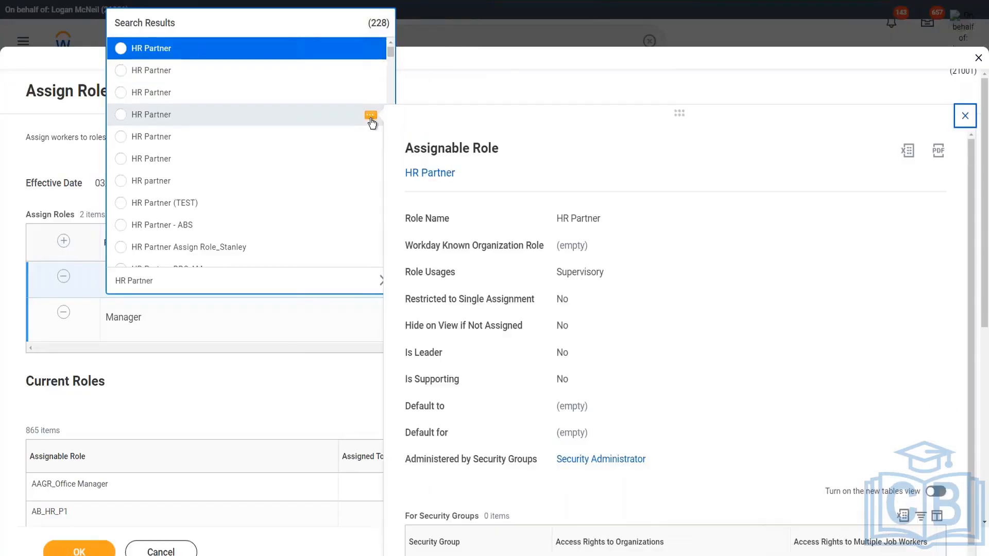
left_click(371, 49)
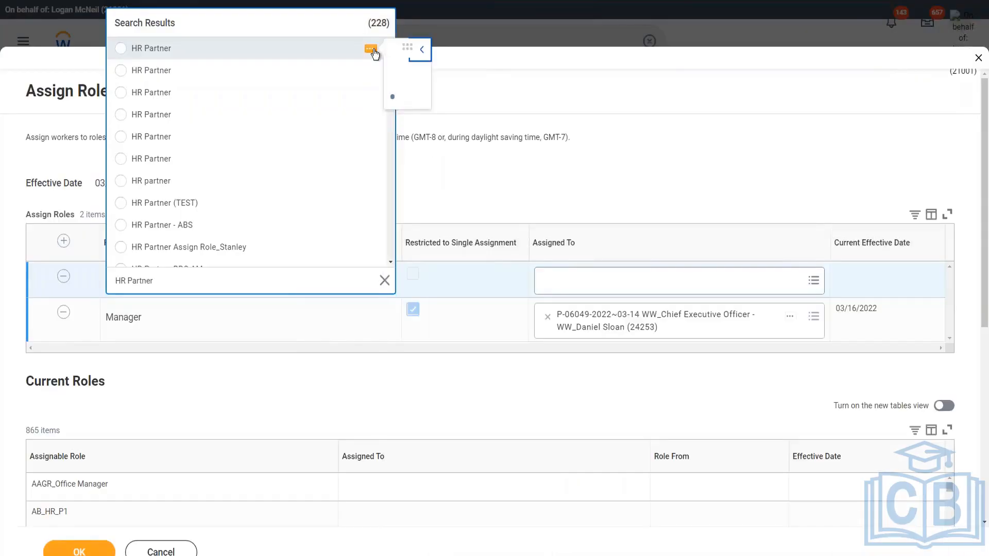
scroll(622, 278, "down", 3)
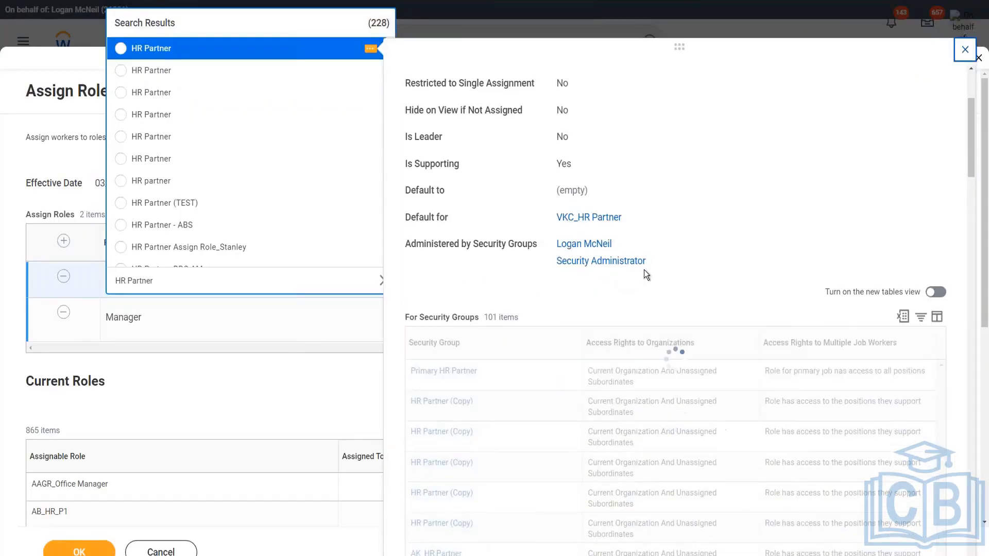
scroll(644, 270, "down", 3)
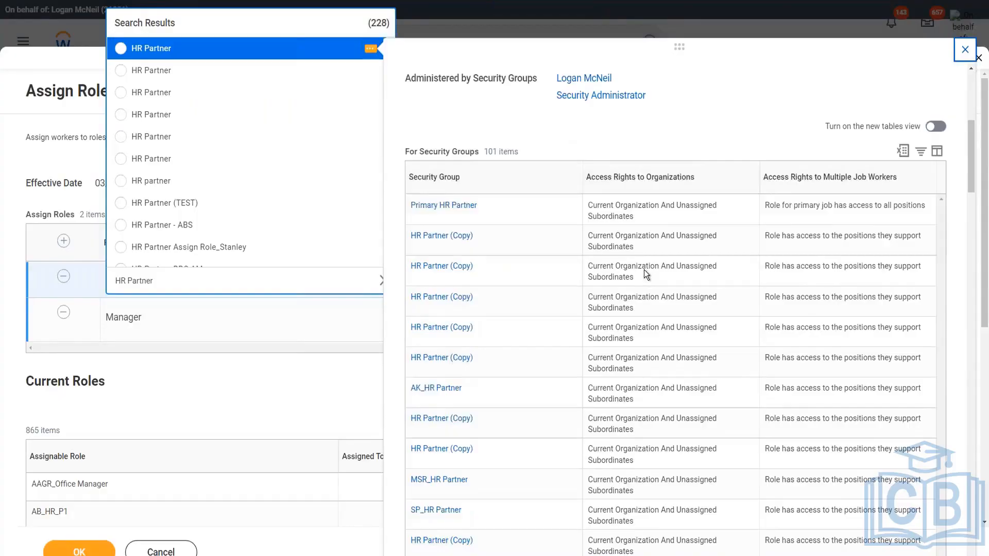
scroll(644, 270, "down", 1)
scroll(514, 294, "down", 1)
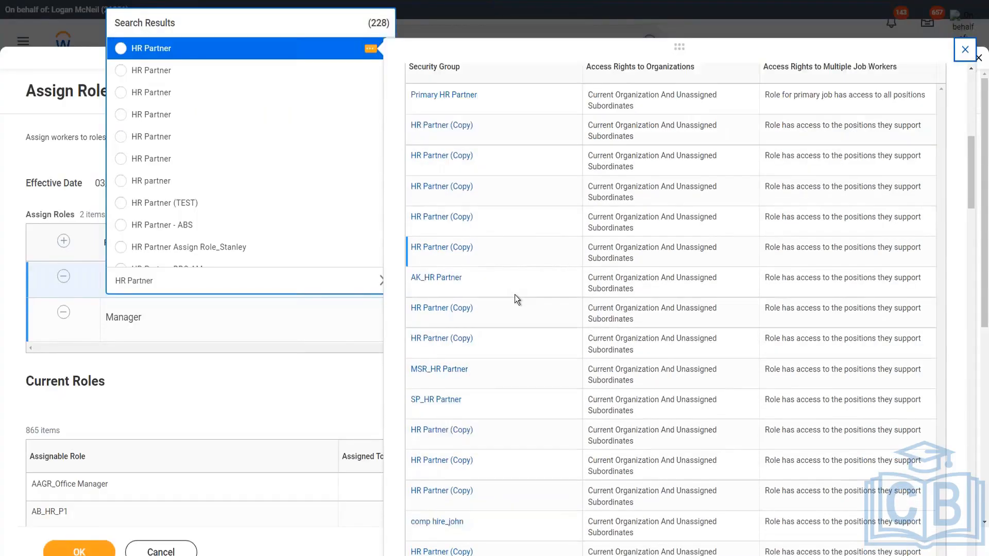
scroll(514, 294, "down", 8)
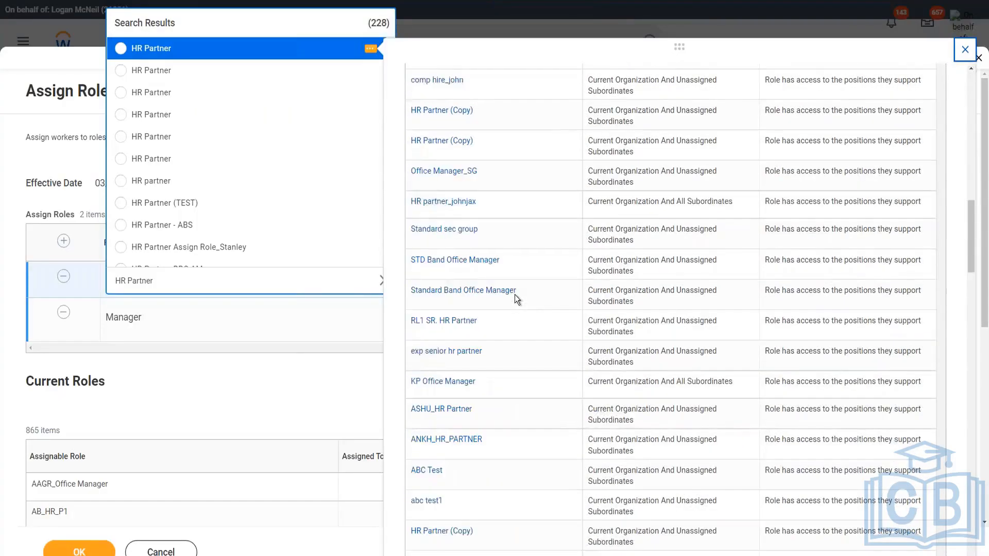
scroll(515, 294, "down", 4)
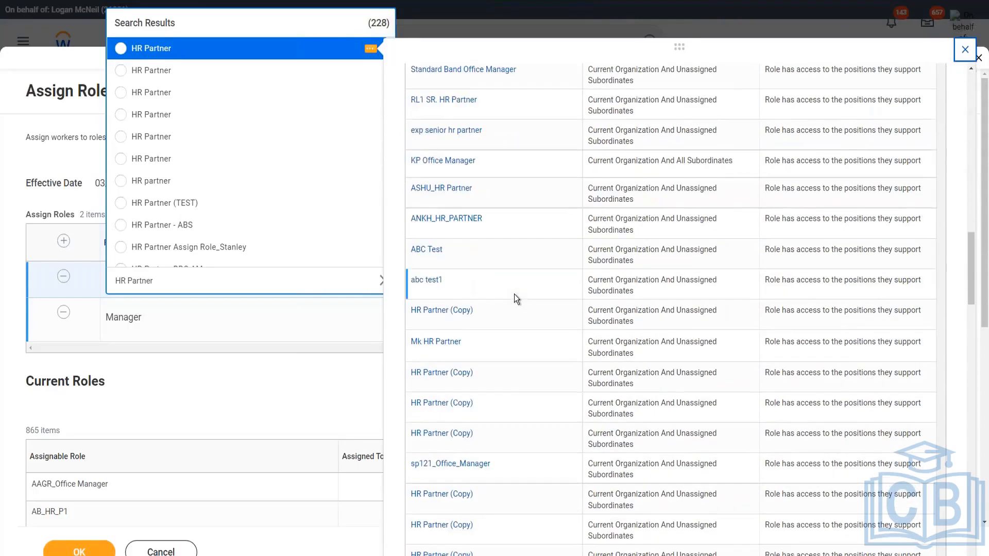
scroll(516, 298, "down", 6)
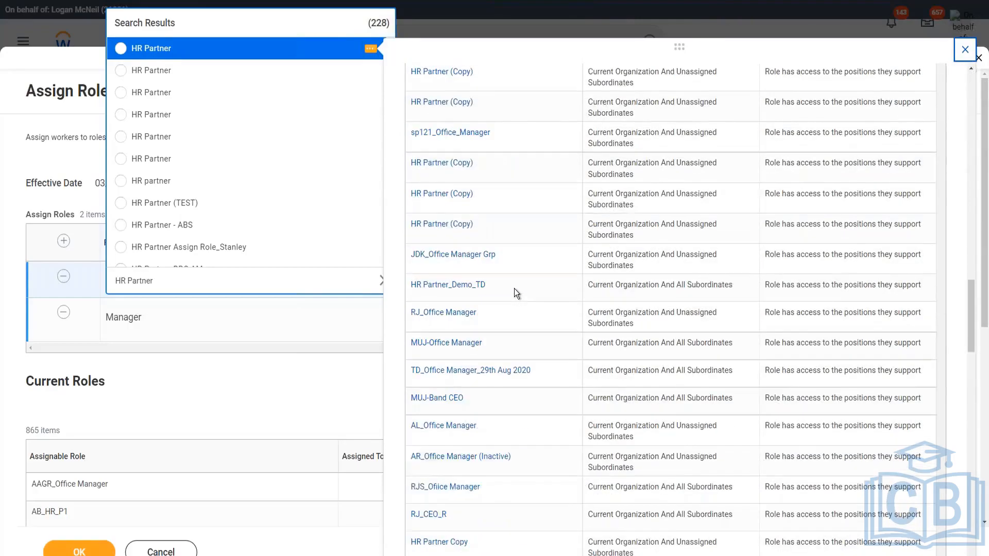
scroll(515, 278, "up", 20)
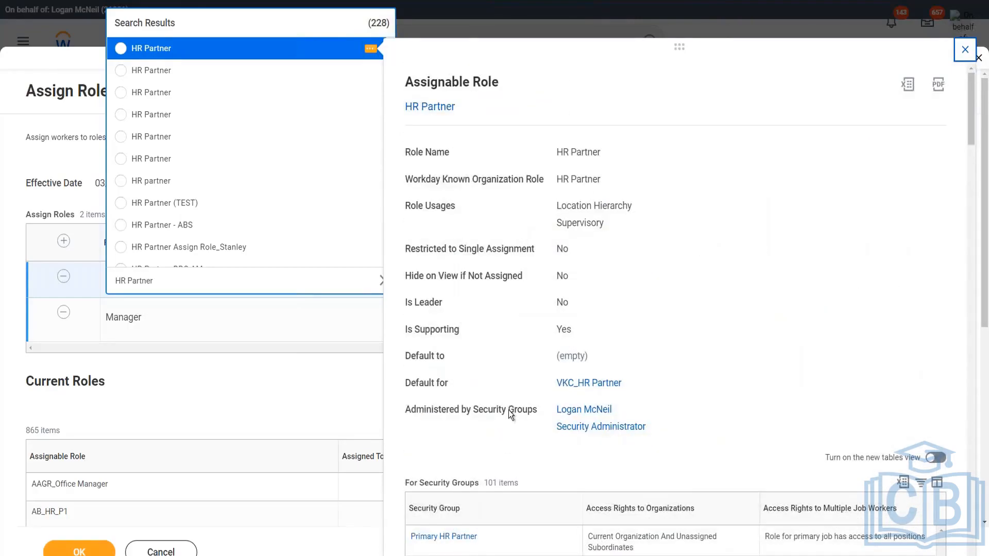
scroll(508, 410, "down", 1)
left_click(489, 454)
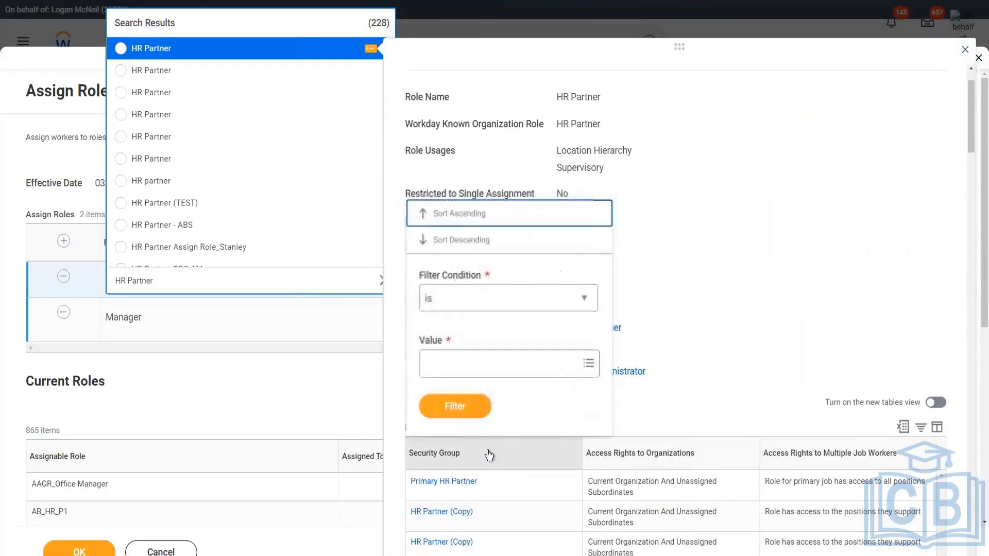
left_click(446, 365)
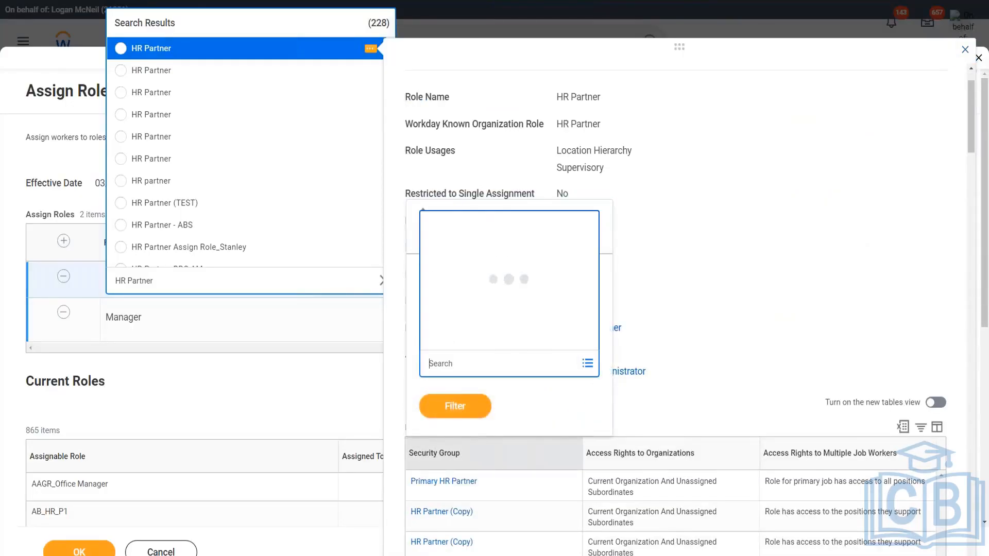
type("HR PArtner ")
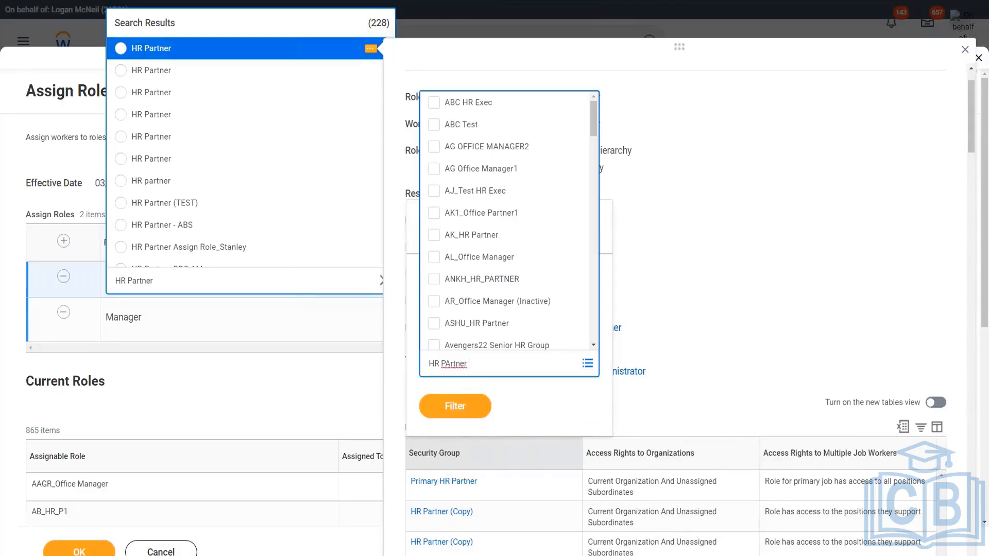
type("M")
key("Return")
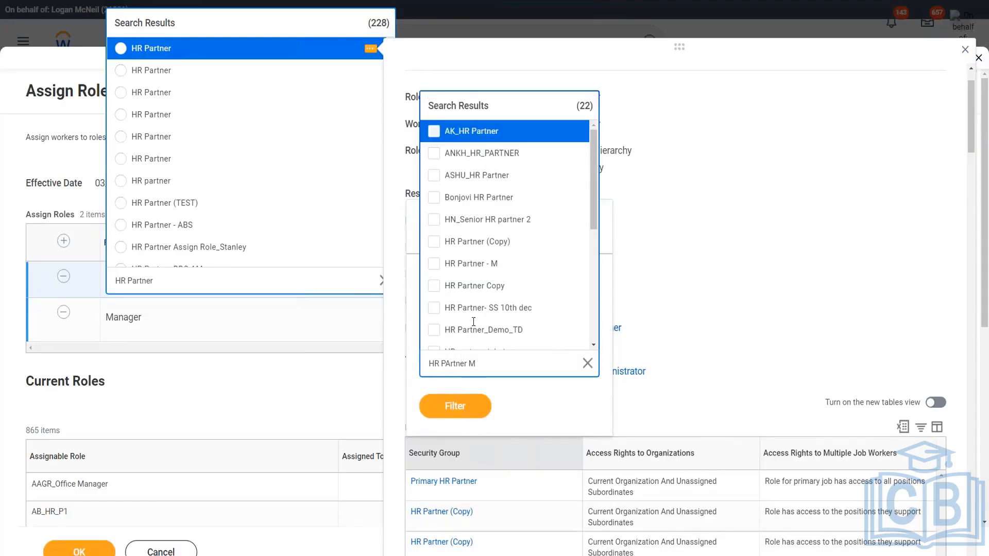
left_click_drag(595, 193, 591, 214)
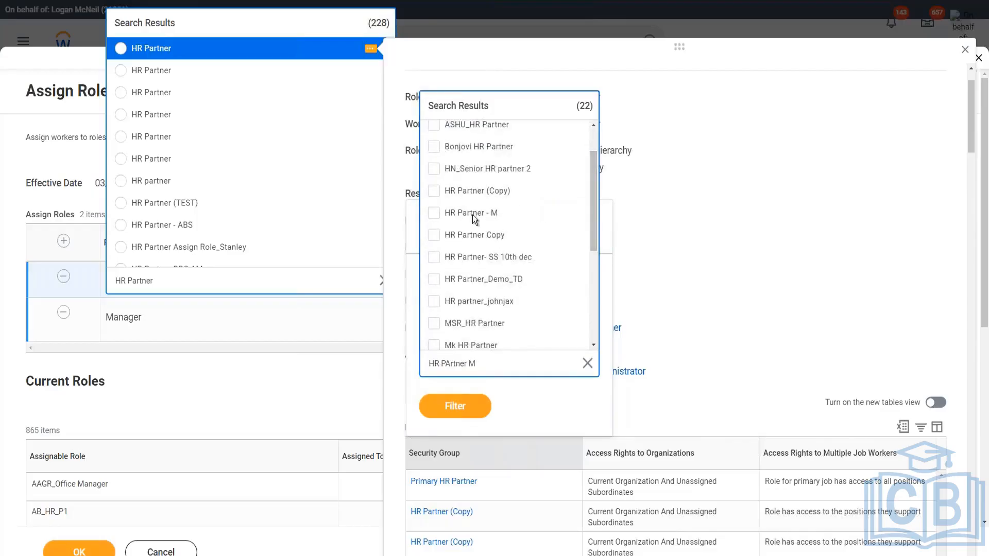
left_click(502, 418)
Set the new row's role to the first HR Partner search result
left_click(122, 49)
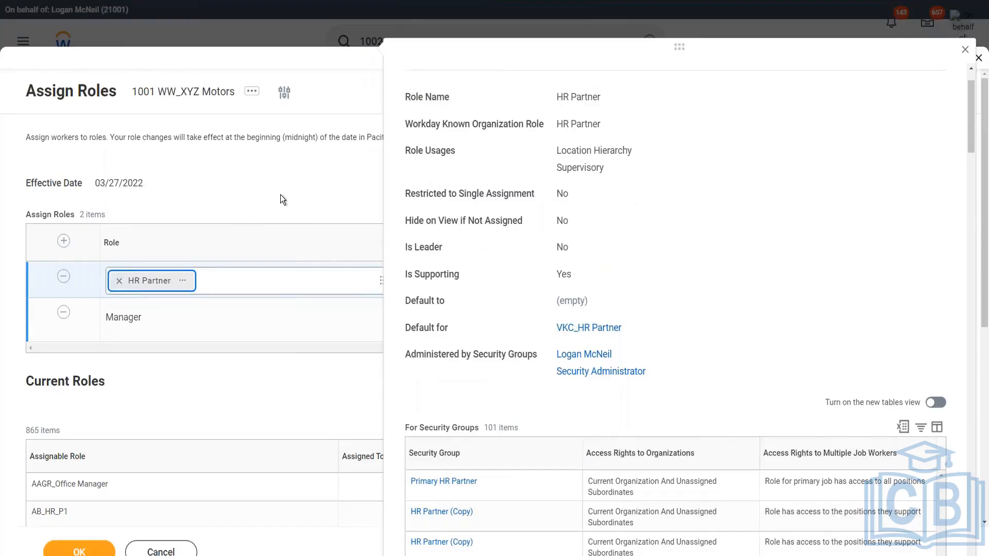
left_click(280, 195)
Assign the HR Partner role to the worker in the Chief HR Officer position by searching their name
left_click(594, 280)
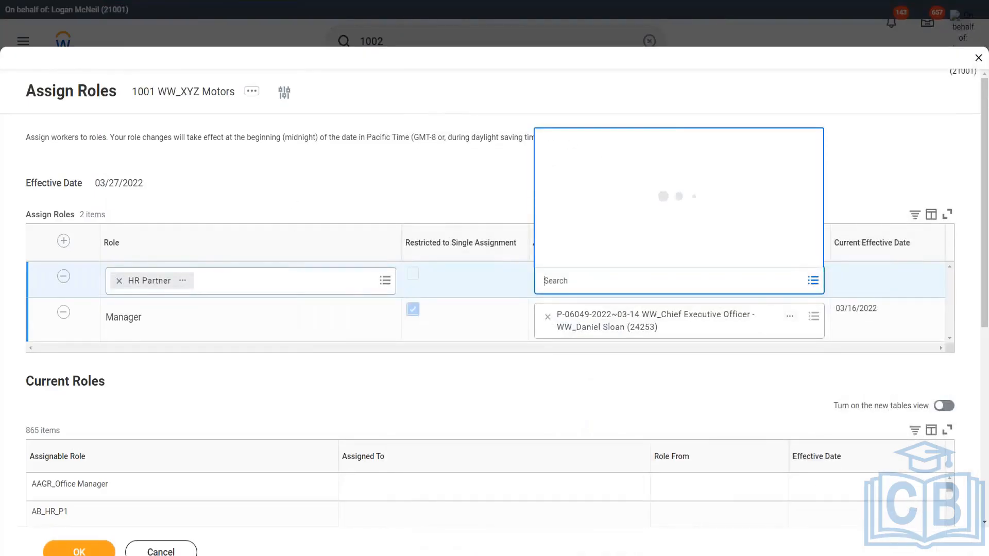
type("lmcneil")
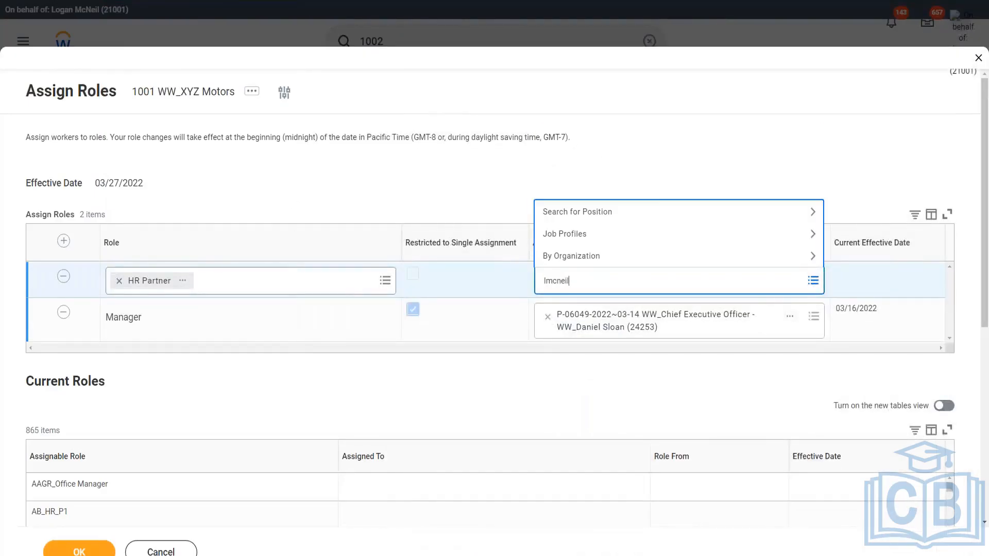
key("Return")
left_click(466, 189)
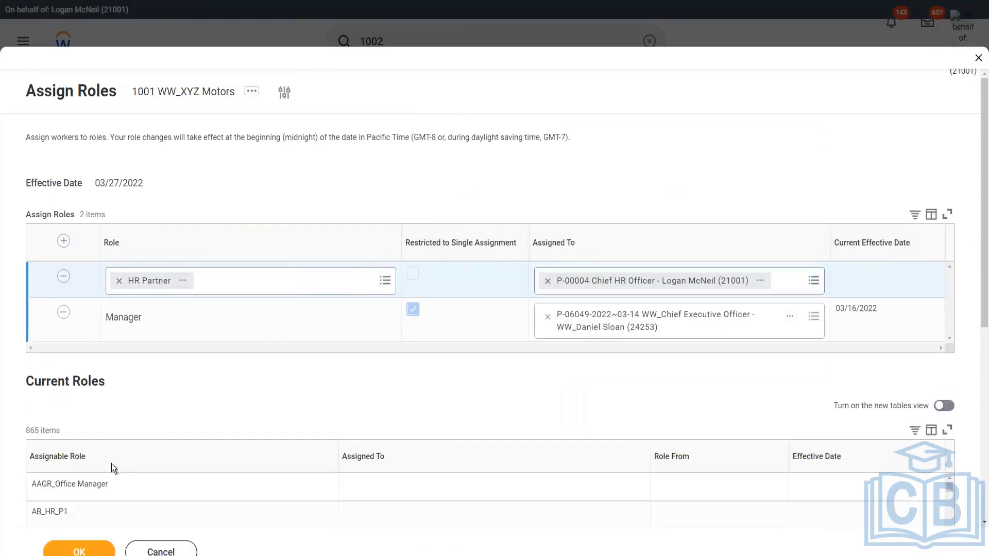
Submit the role assignments and close the confirmation page
left_click(78, 550)
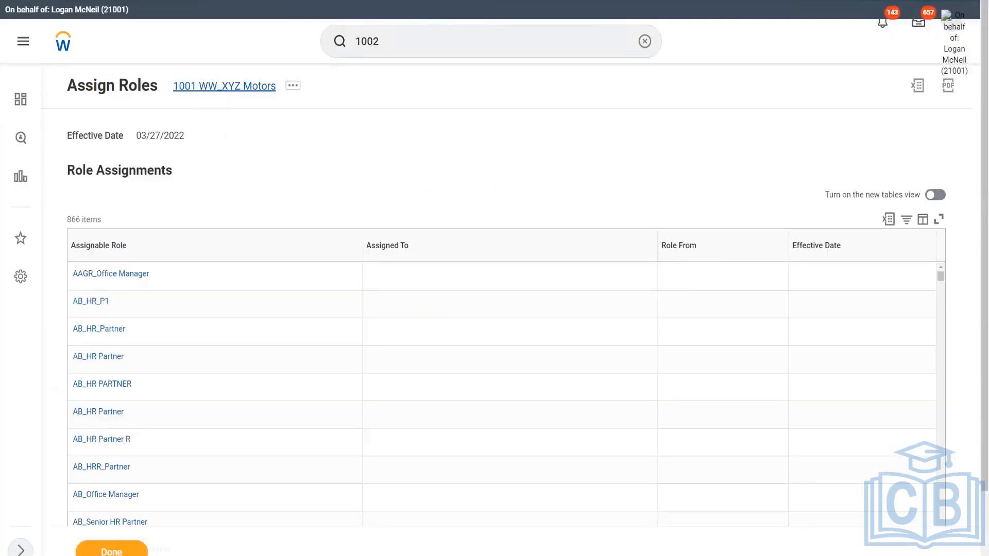
left_click(111, 552)
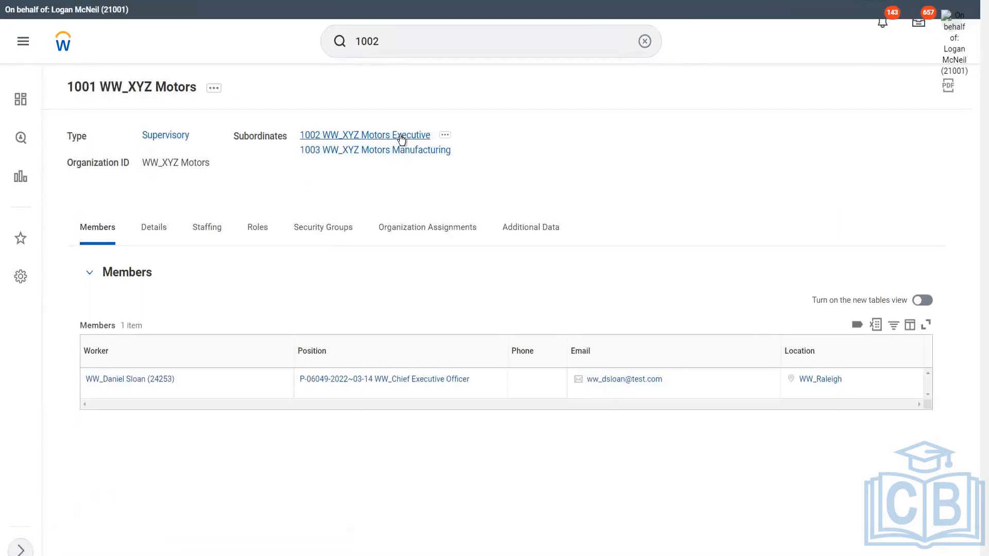
Open the 1002 WW_XYZ Motors Executive organization and review its staffing, roles sorted by assignee, and details
left_click(401, 136)
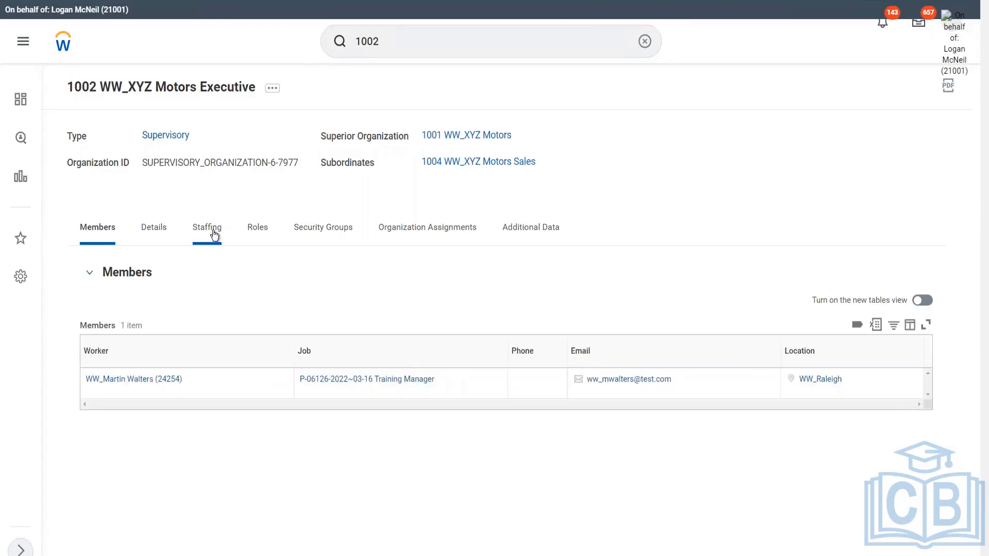
left_click(214, 235)
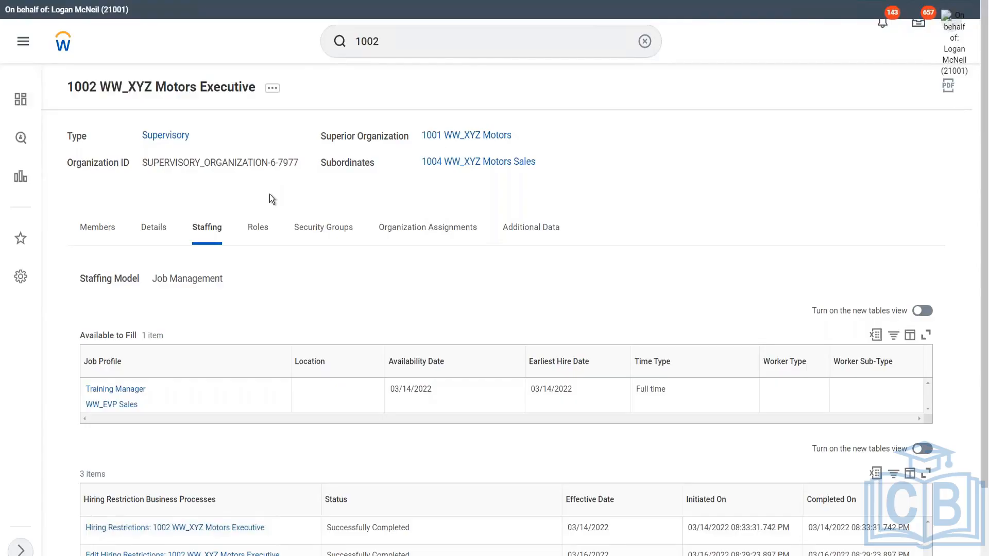
left_click(260, 230)
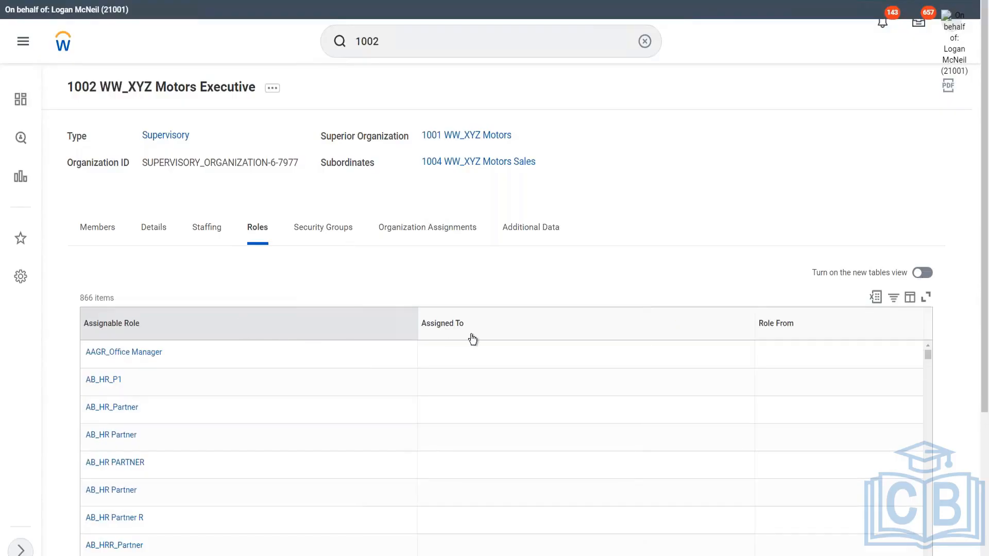
left_click(486, 332)
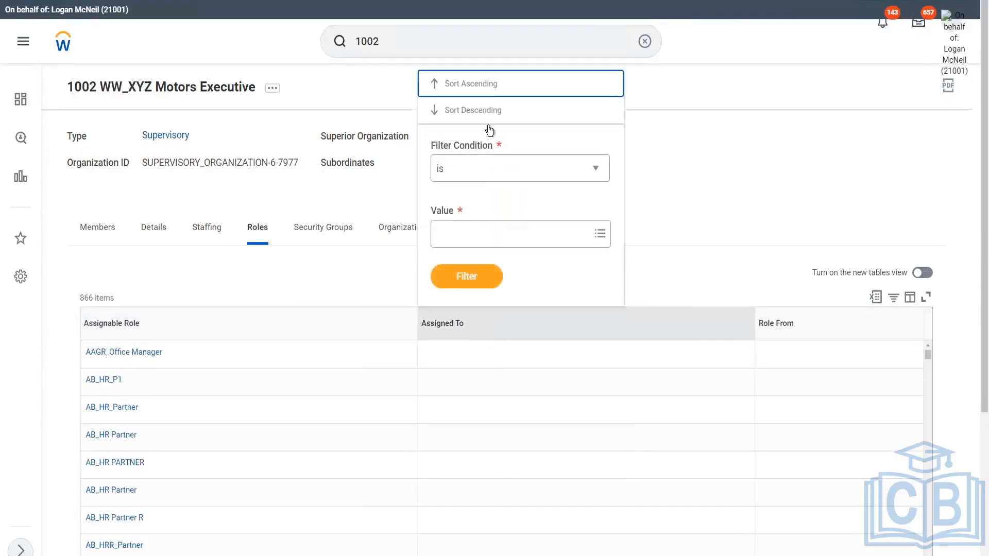
left_click(469, 114)
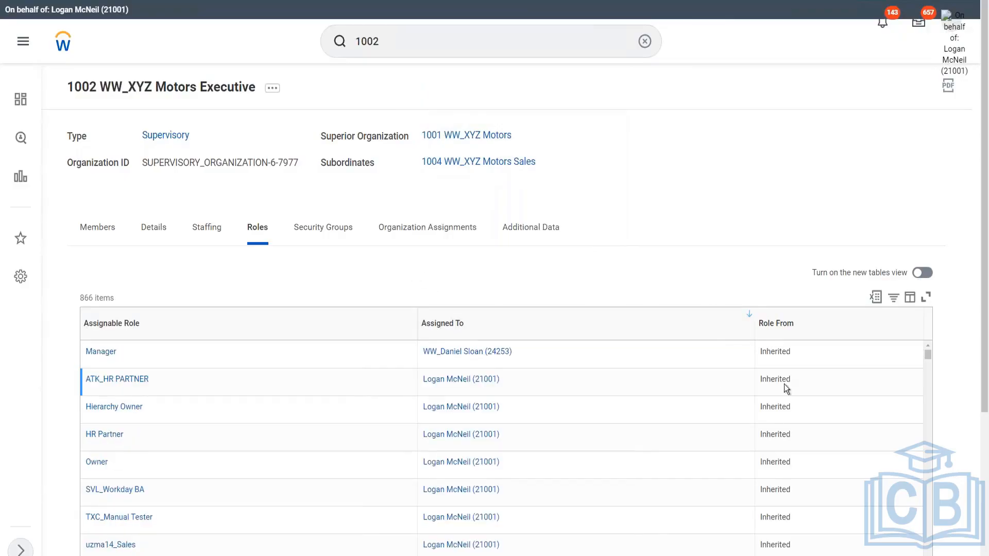
scroll(977, 300, "down", 4)
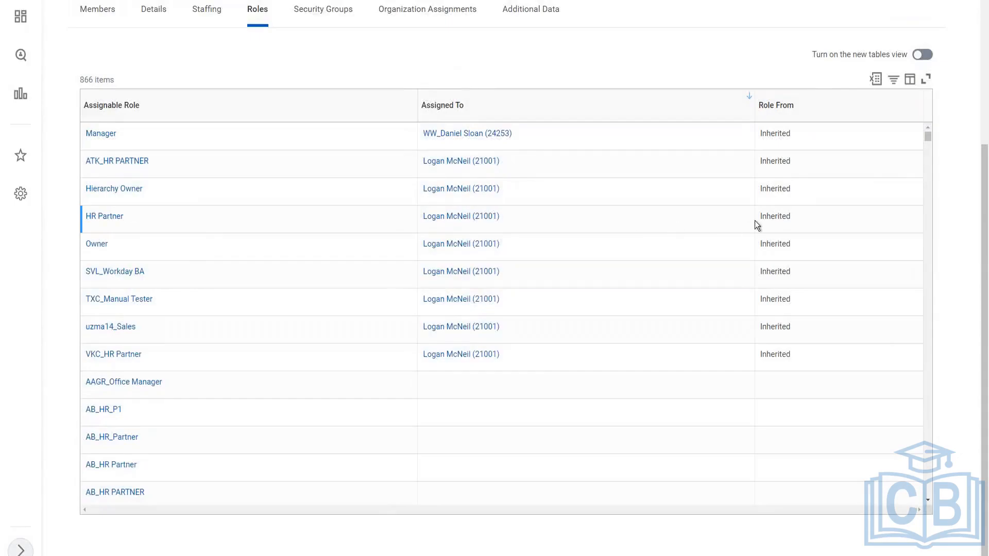
double_click(769, 216)
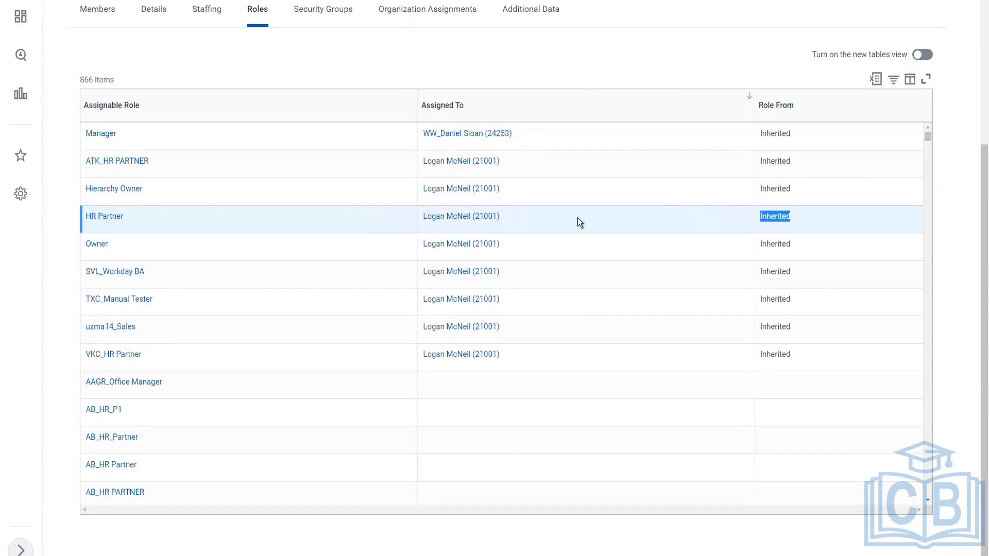
scroll(313, 265, "up", 5)
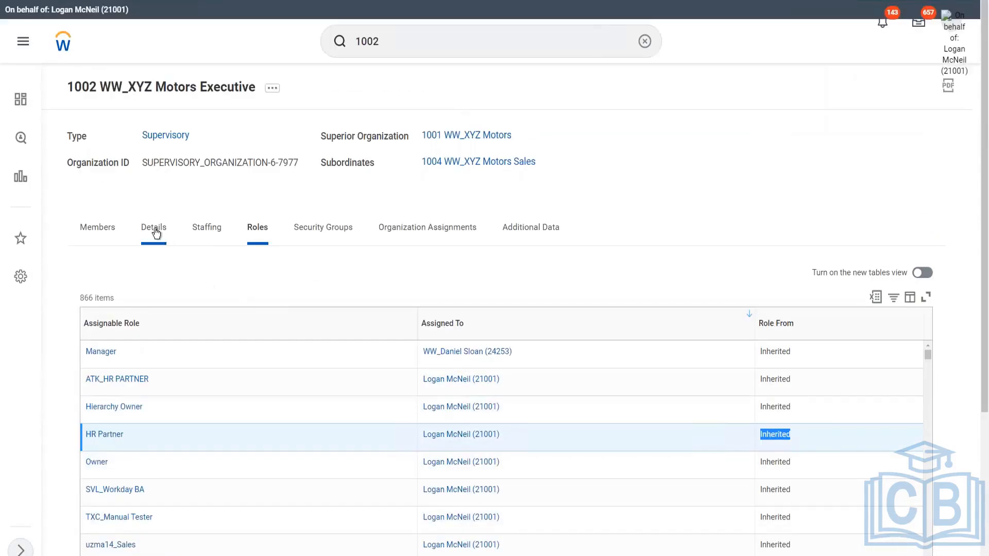
left_click(156, 234)
Launch the Create Salary Plan task with an effective date of 03/27/2022
left_click(386, 44)
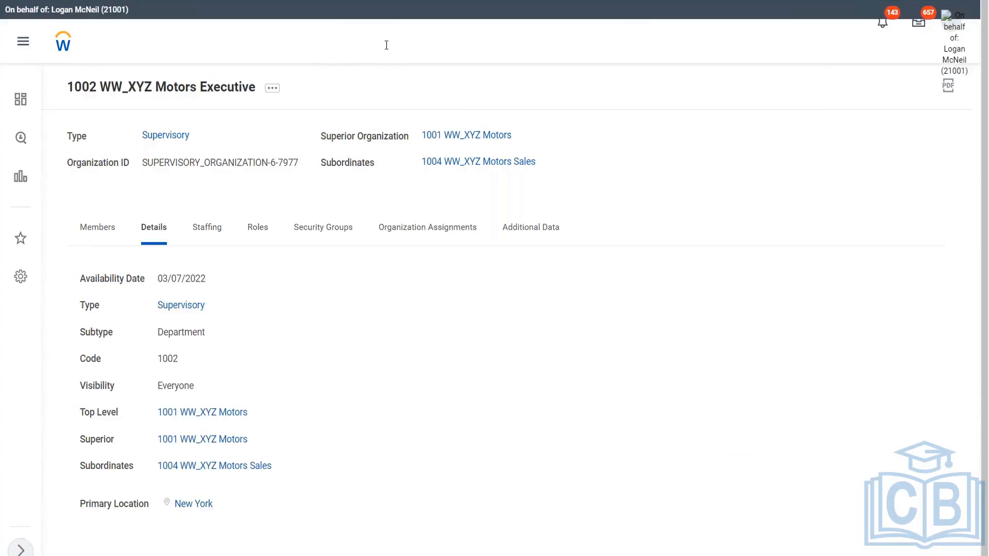
left_click_drag(402, 40, 349, 48)
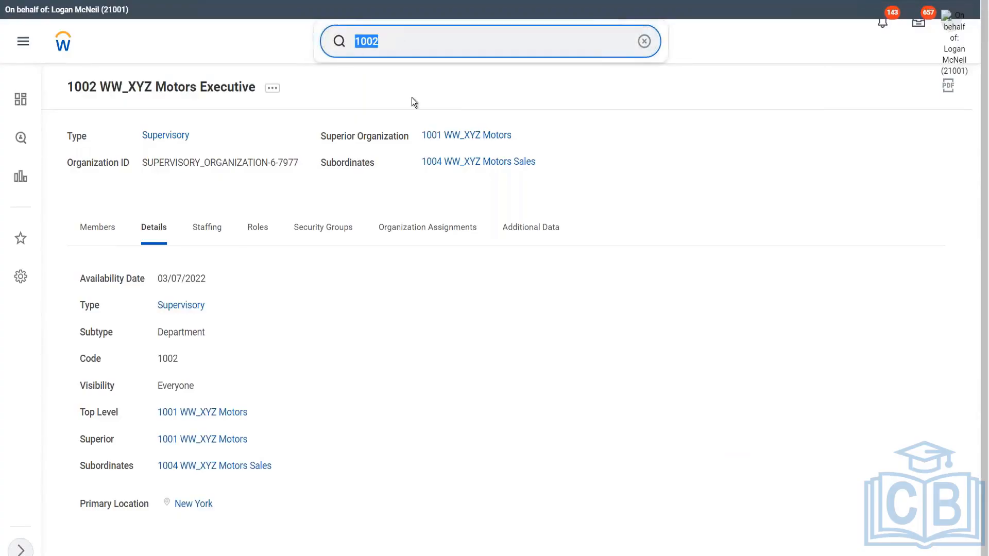
type("create salary plan")
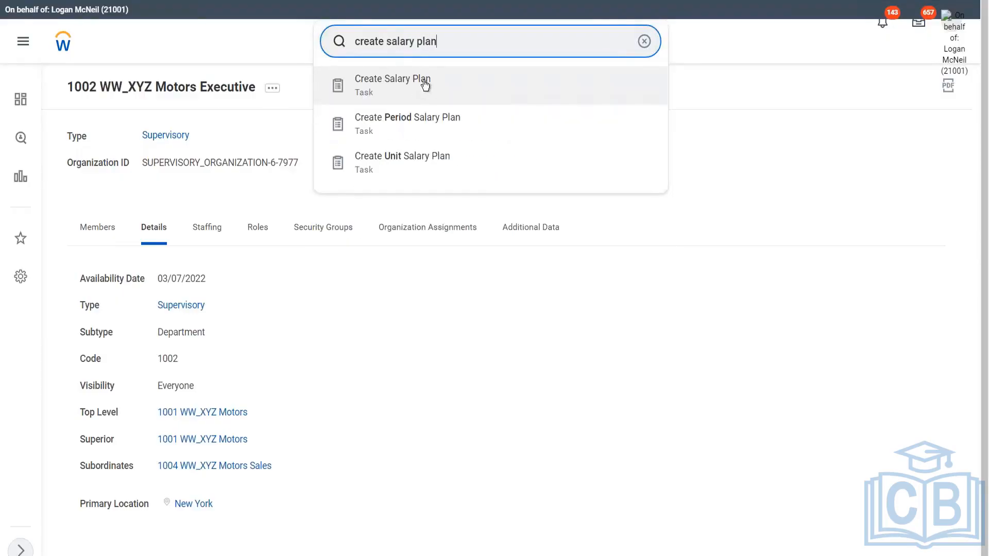
left_click(425, 85)
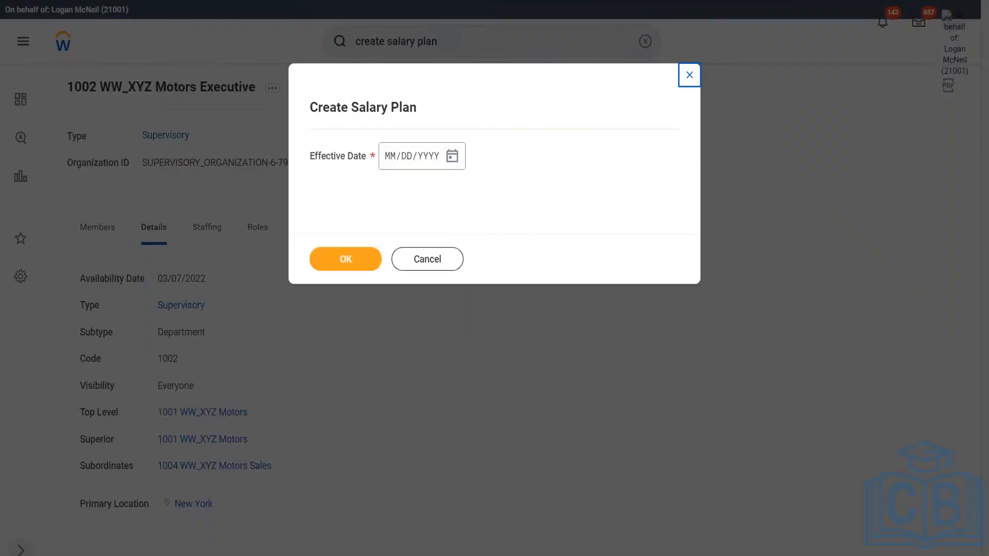
left_click(453, 156)
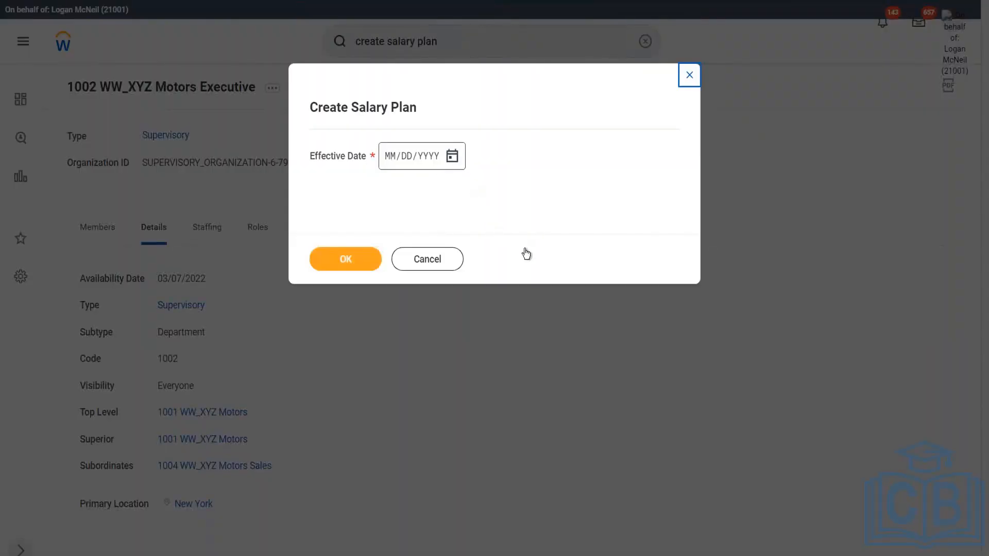
left_click(492, 307)
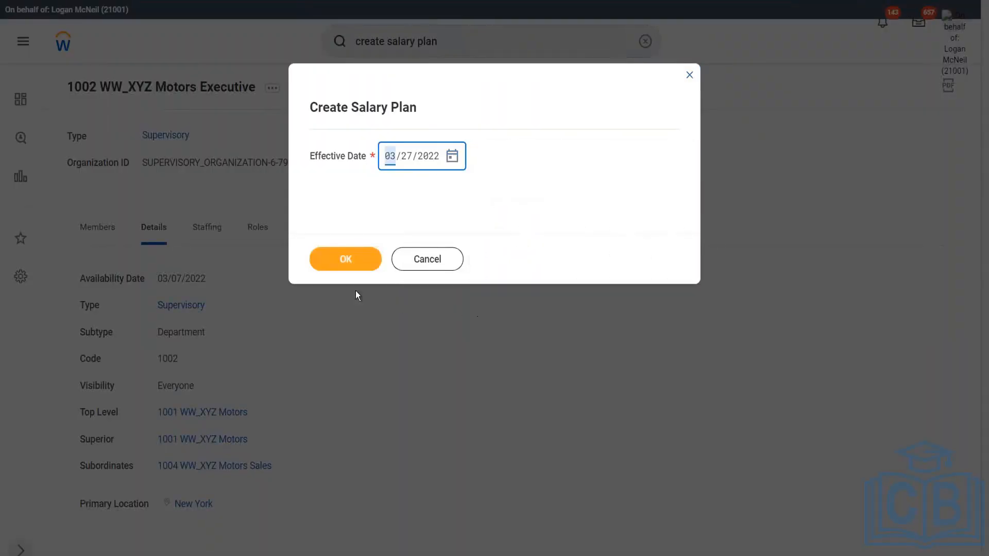
left_click(331, 265)
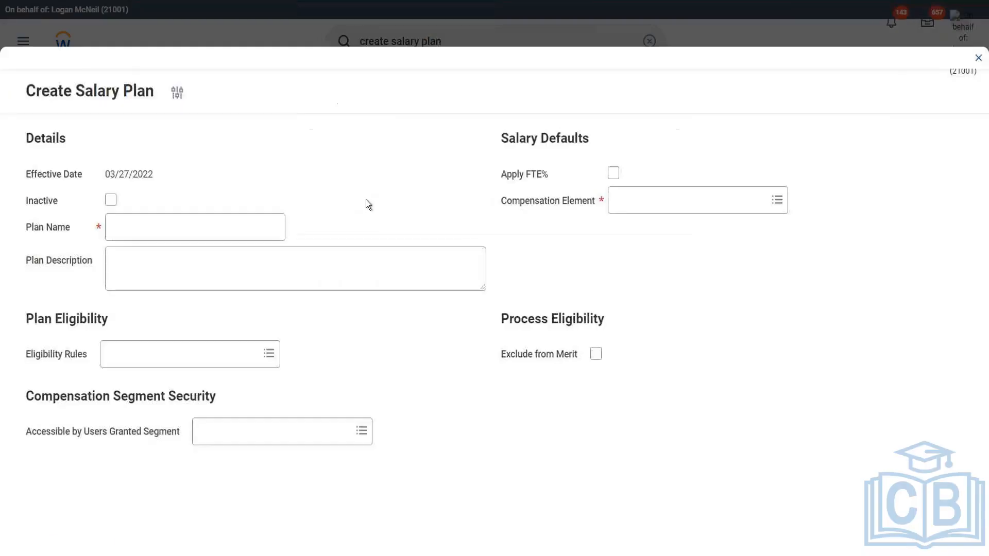
Name the salary plan WW Salary Plan and enable Apply FTE%
left_click(141, 226)
type("WW ")
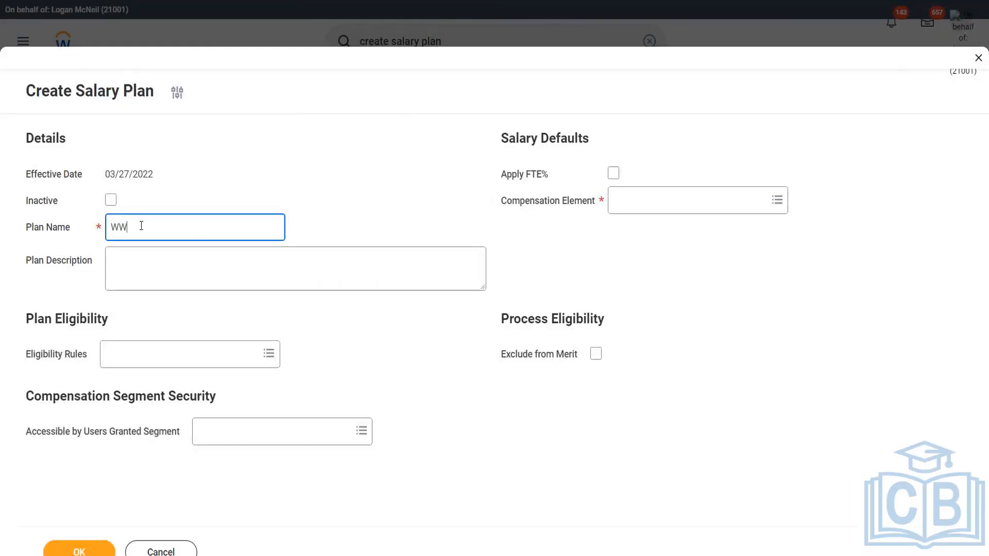
type("Salary PLan")
key("BackSpace")
key("BackSpace")
key("BackSpace")
type("lan")
left_click(614, 176)
Set the salary plan's compensation element to Base Pay
left_click(653, 208)
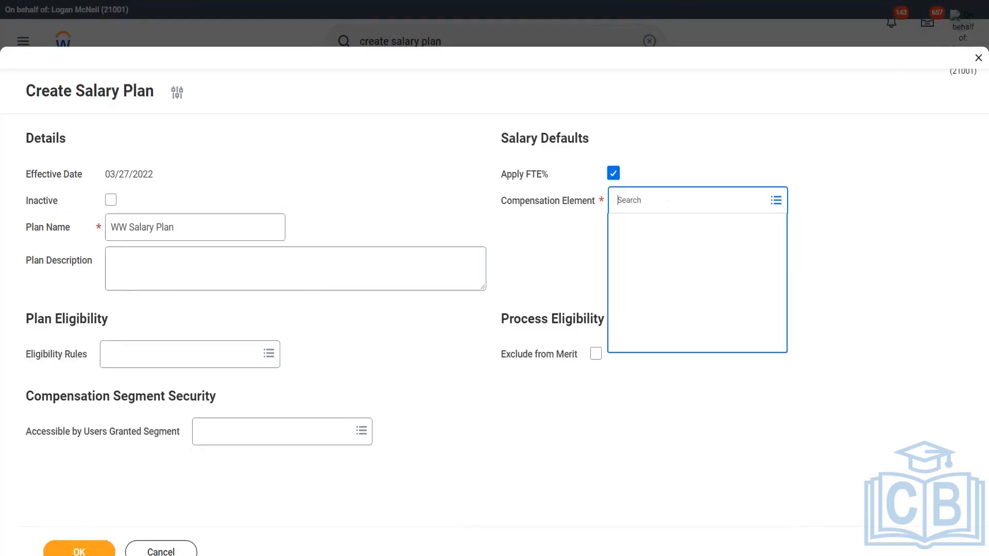
type("base pay")
key("Return")
left_click(669, 260)
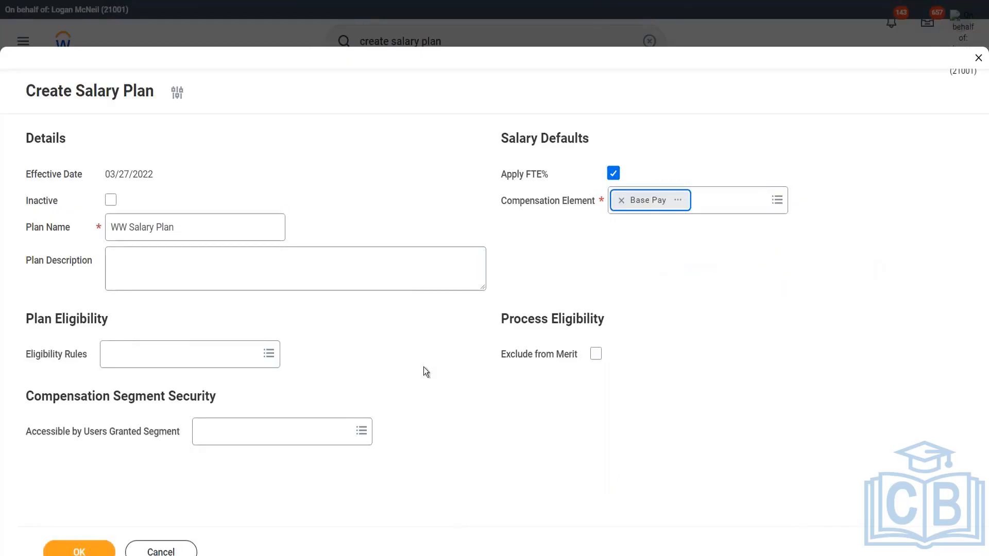
Set the eligibility rule to WW_All Employees of XYZ Motors
left_click(175, 354)
type("a")
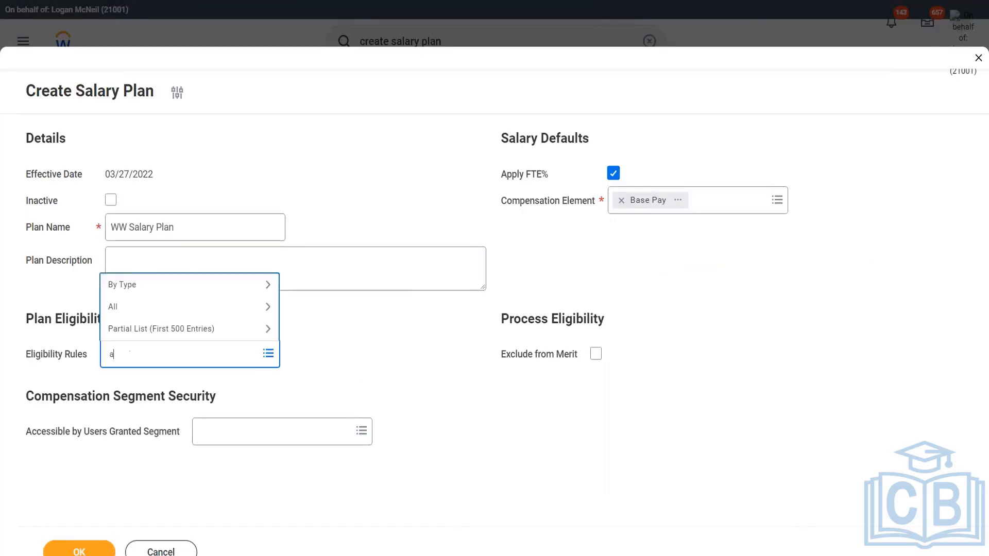
type("ww all emplo")
key("Return")
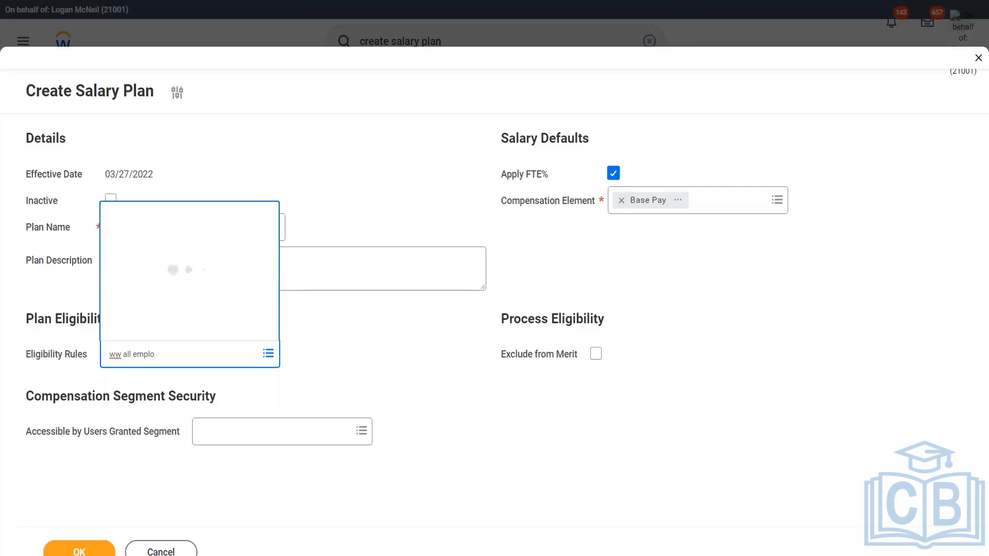
left_click(165, 307)
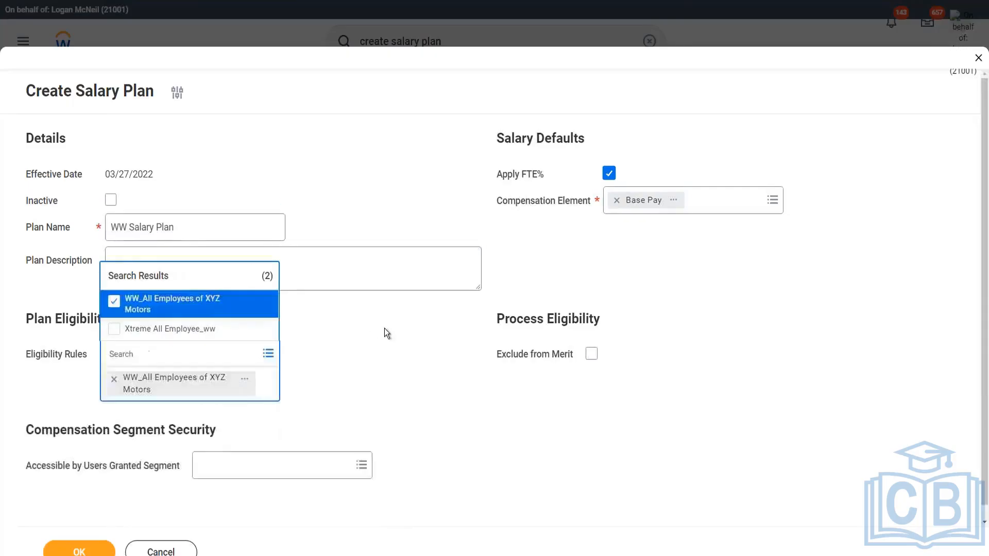
left_click(400, 353)
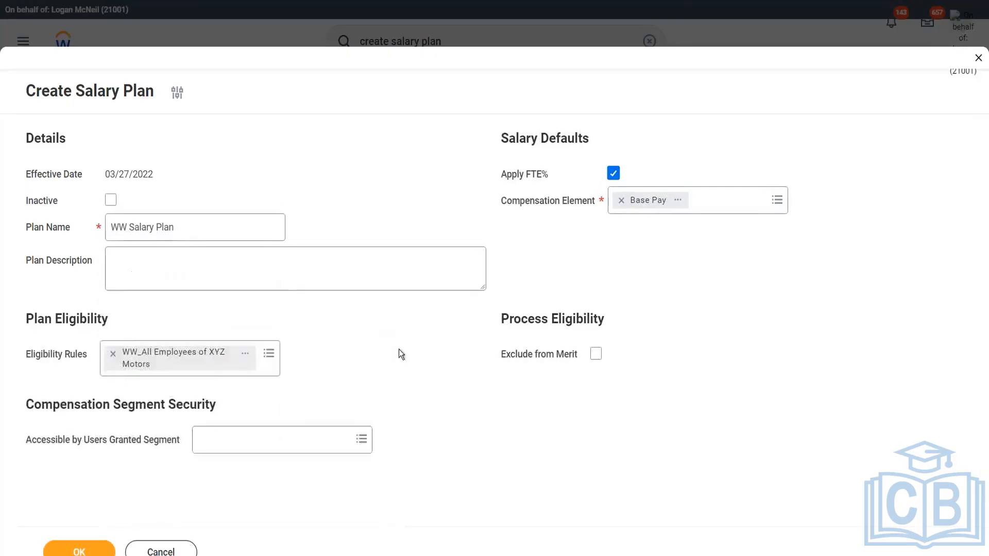
Enable Exclude from Merit and submit the salary plan
left_click(596, 354)
left_click(79, 550)
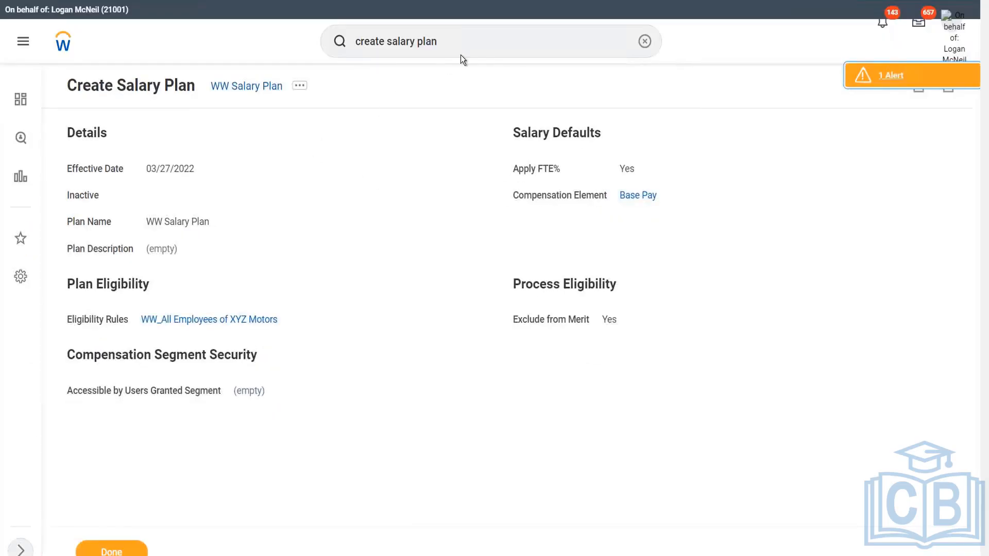
Launch Create Allowance Plan as an Amount Based Plan effective 03/27/2022
left_click(387, 41)
left_click(536, 47, "shift")
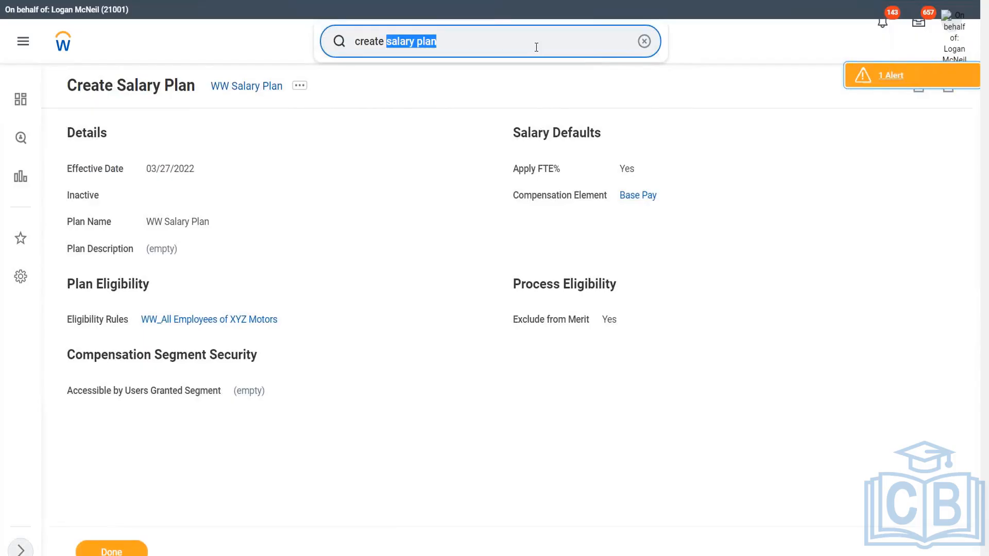
type("allowance plan")
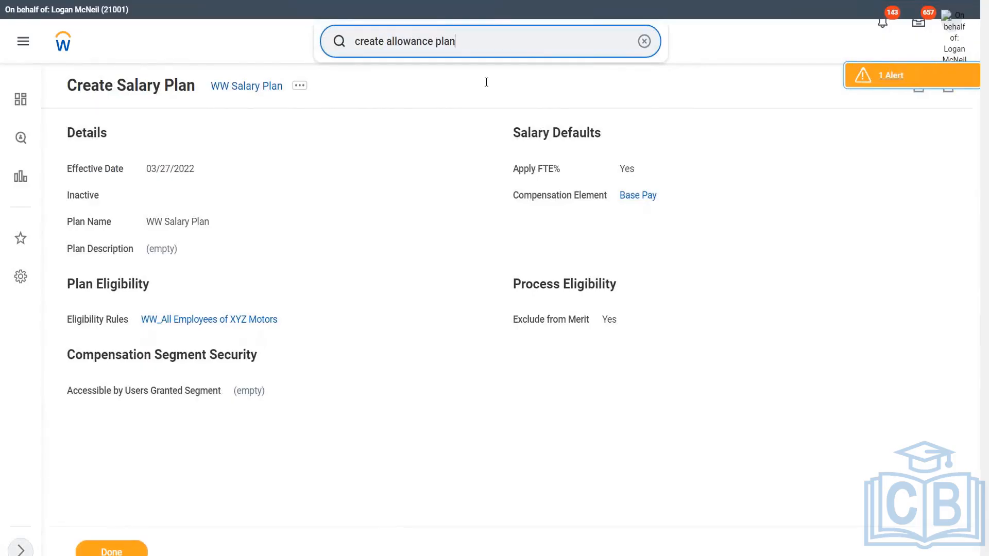
left_click(385, 91)
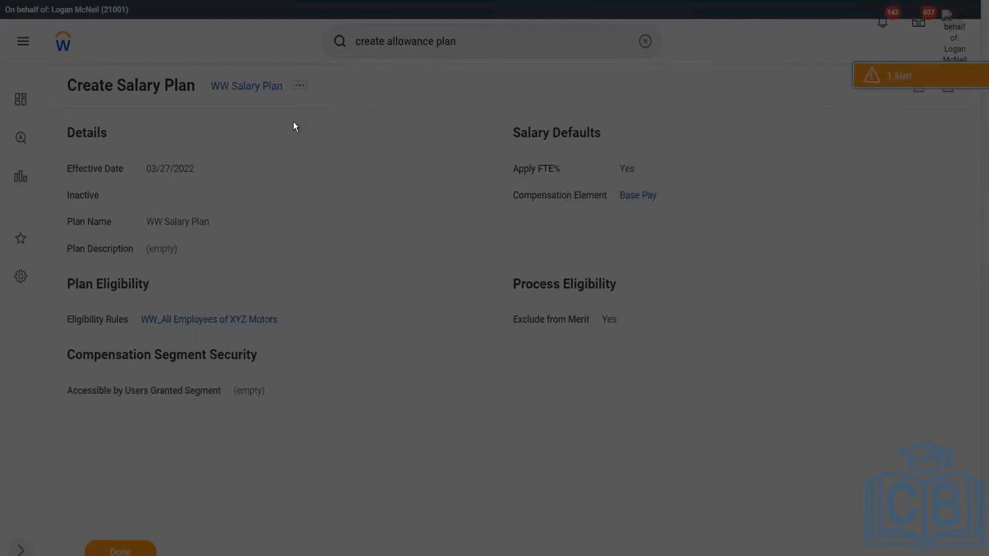
left_click(452, 156)
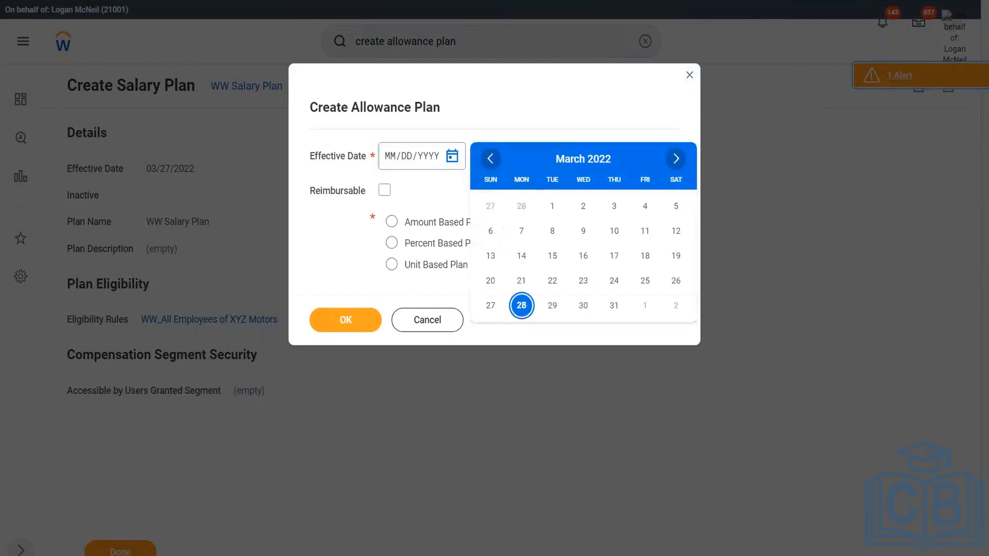
left_click(491, 305)
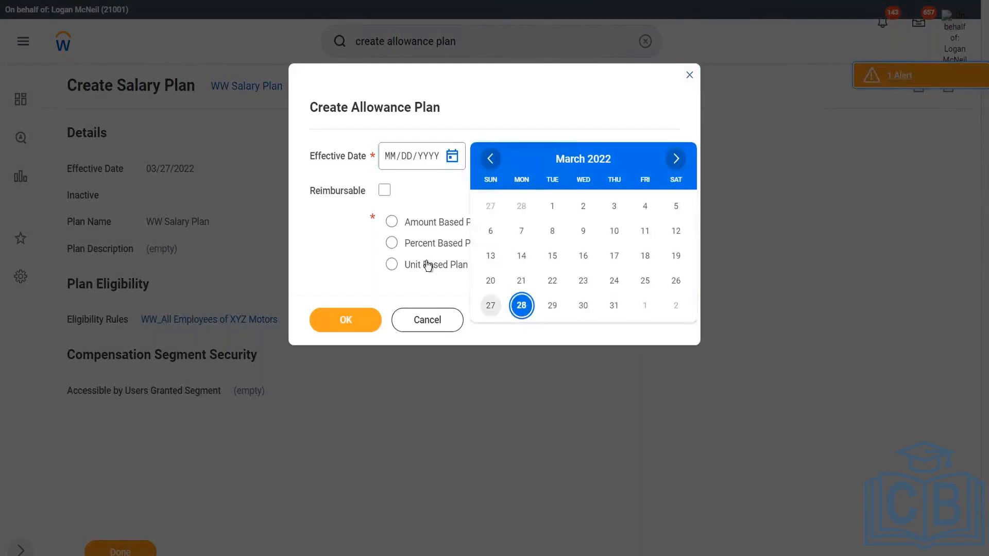
left_click(391, 222)
left_click(355, 319)
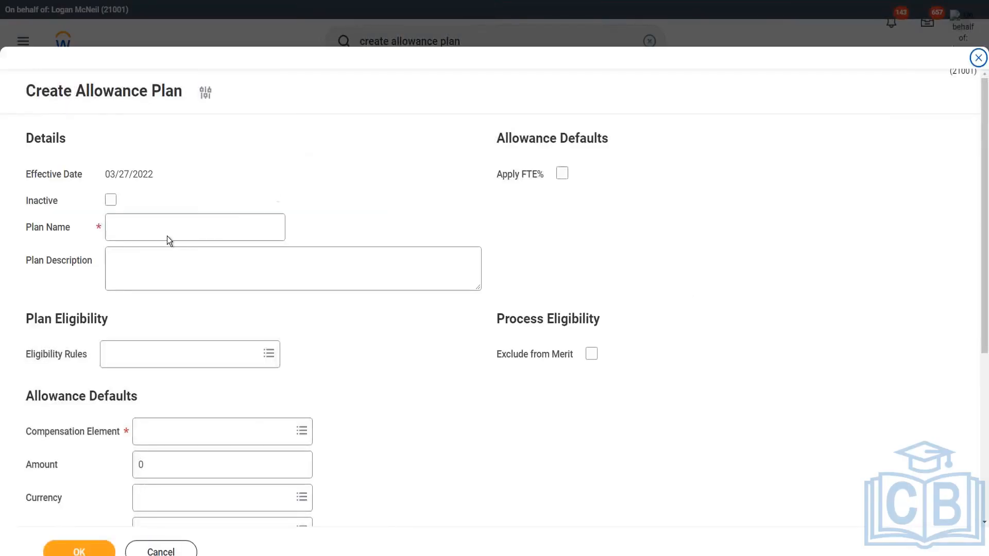
Name the allowance plan WW Car Allowance
left_click(158, 232)
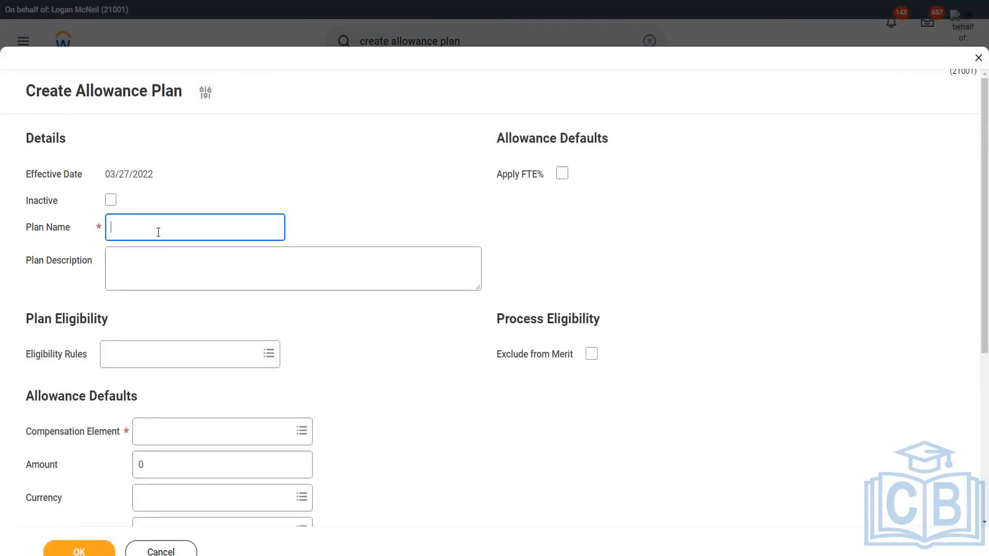
type("WW Car Allowance")
scroll(216, 273, "down", 1)
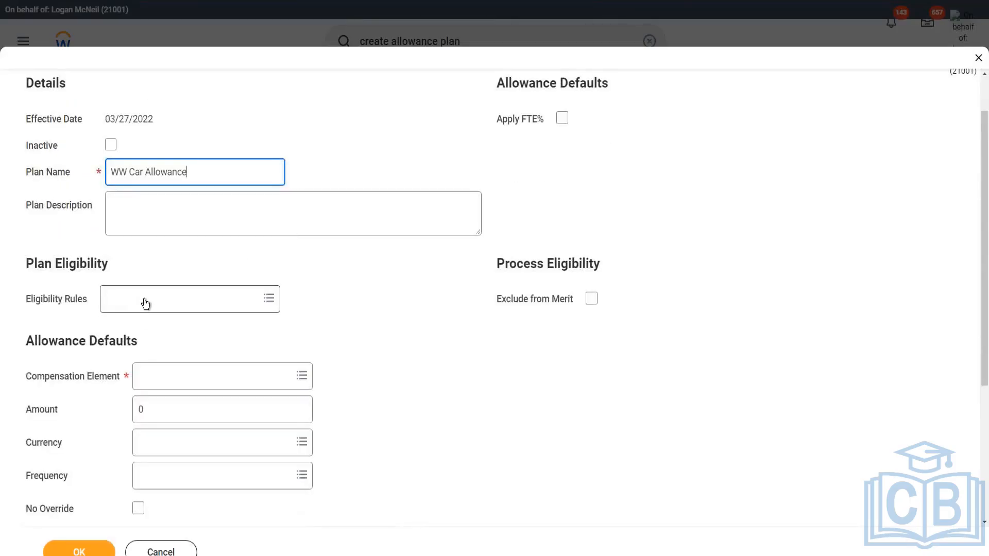
scroll(267, 295, "up", 1)
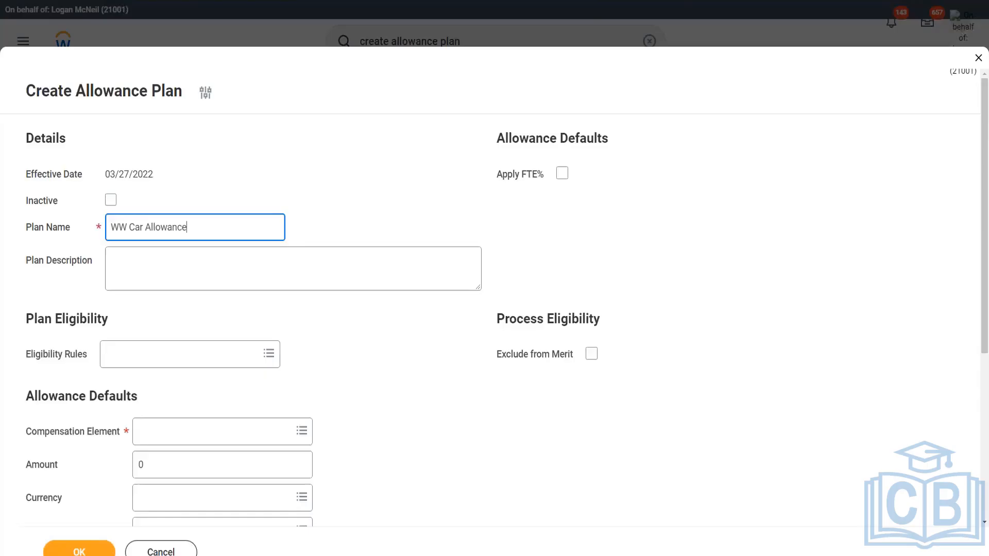
scroll(132, 320, "down", 1)
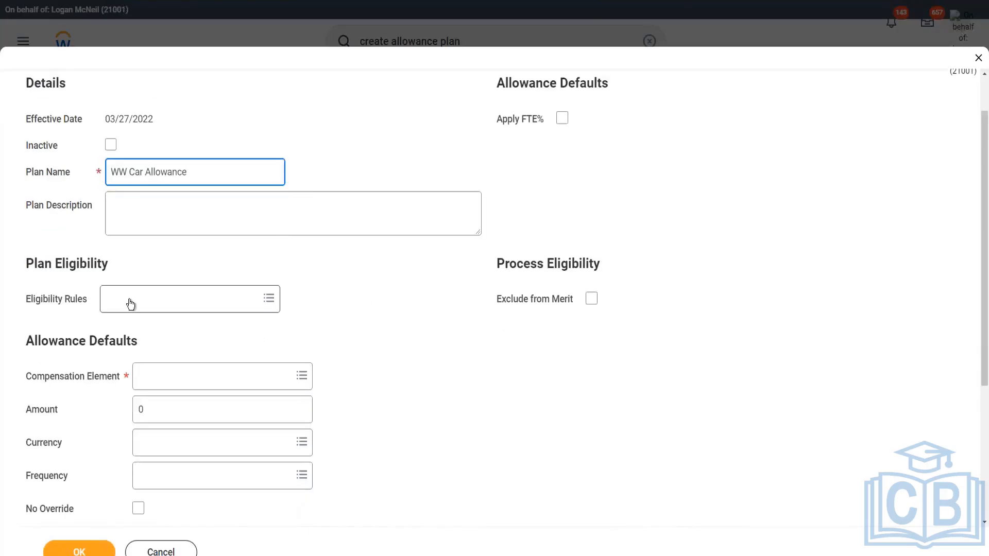
Set the allowance plan's eligibility rule to WW_All Executive Vice Presidents
left_click(130, 304)
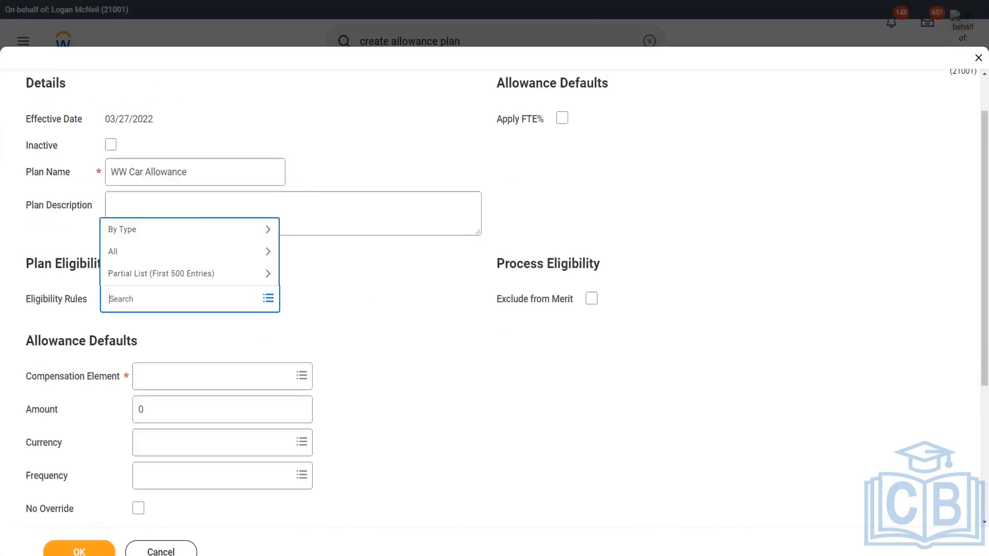
type("ww")
key("Return")
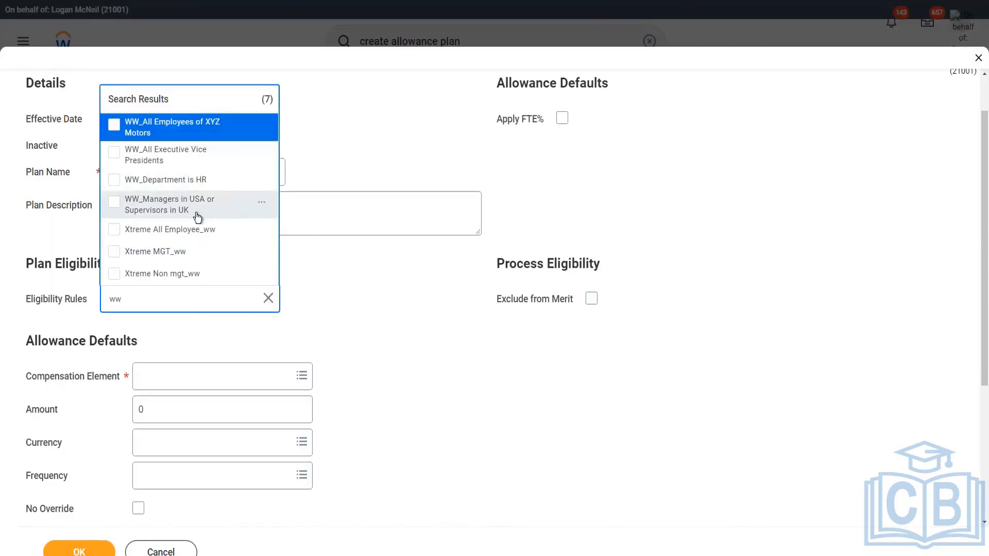
left_click(201, 157)
left_click(382, 345)
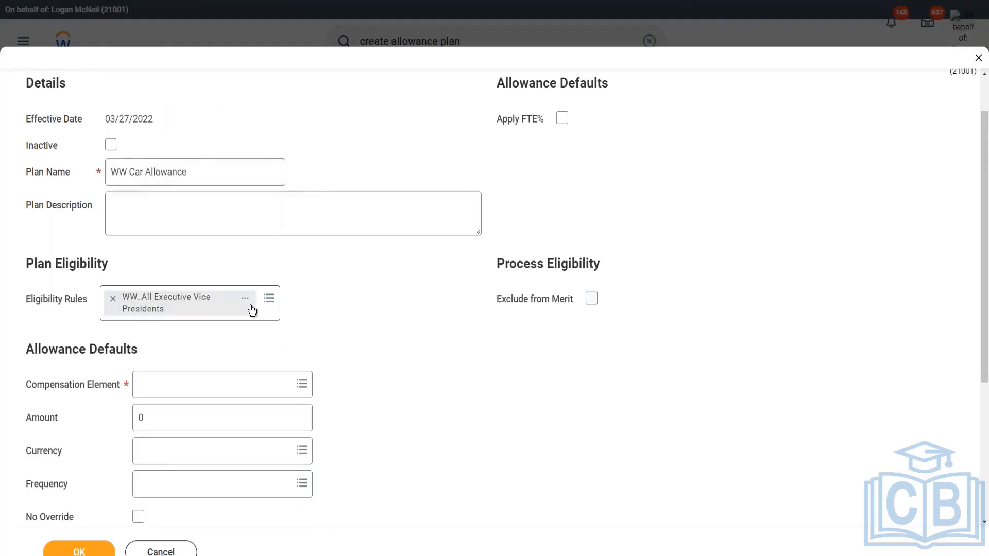
Review the conditions of the WW_All Executive Vice Presidents compensation rule
left_click(247, 300)
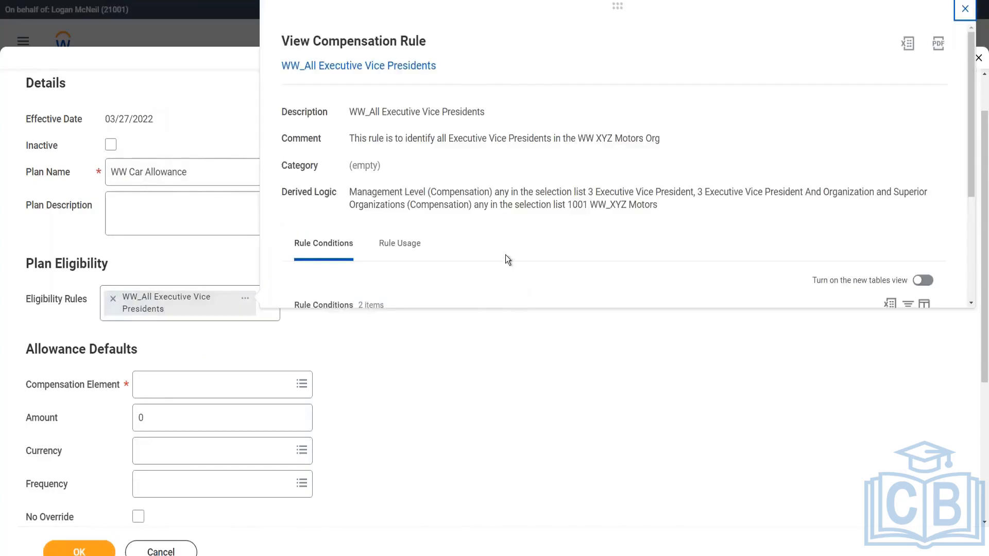
scroll(505, 255, "down", 5)
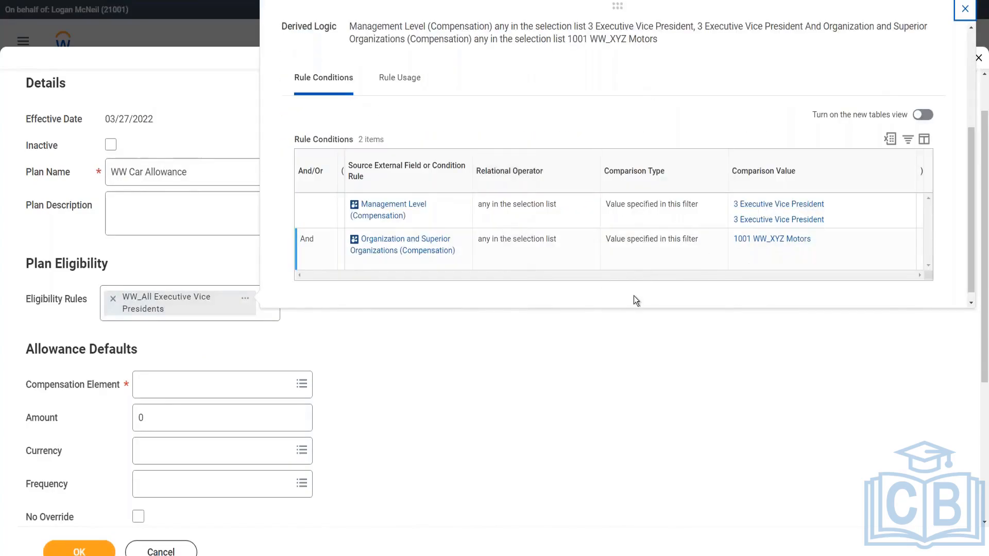
left_click(372, 330)
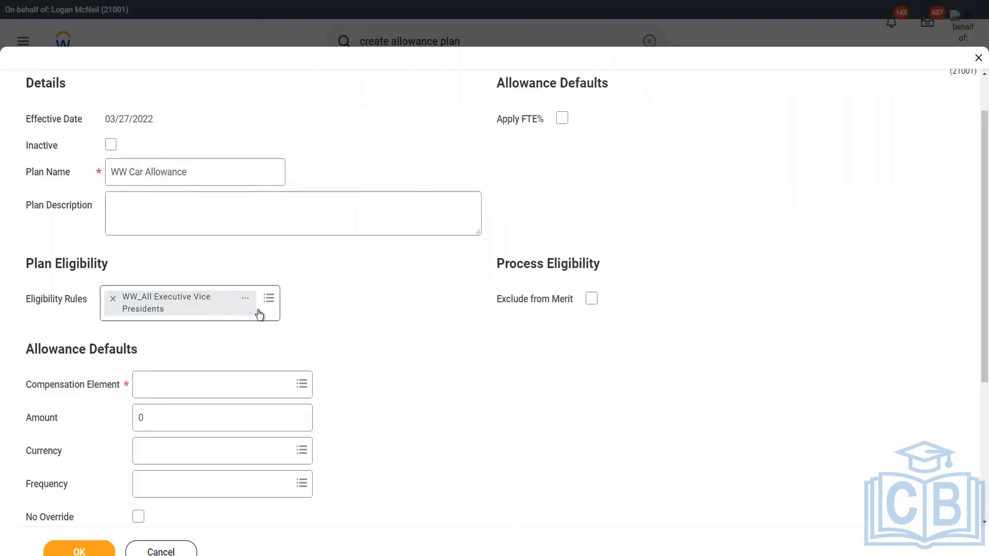
left_click(259, 315)
type("ww")
key("Return")
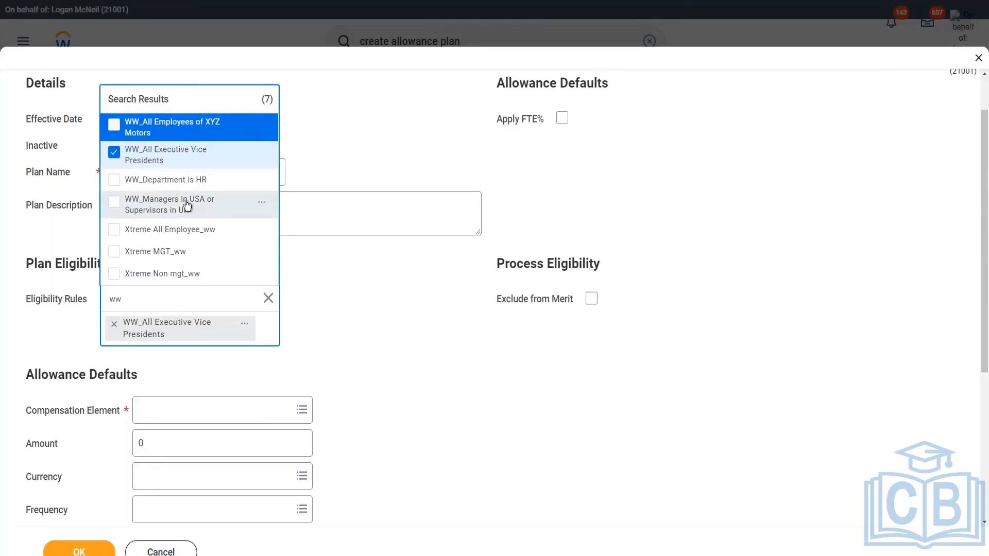
left_click(377, 309)
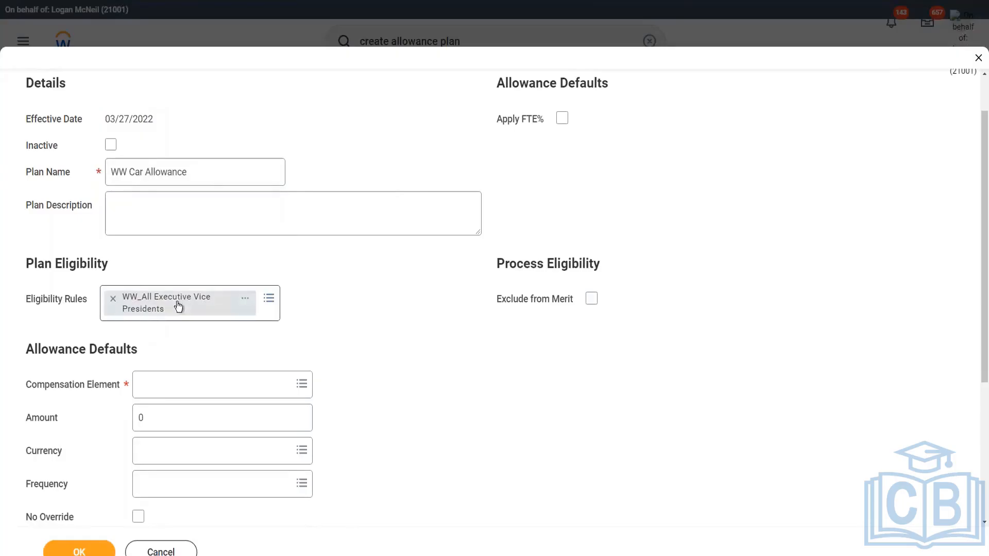
Set the compensation element to Car Allowance and the default amount to 1200
left_click(212, 386)
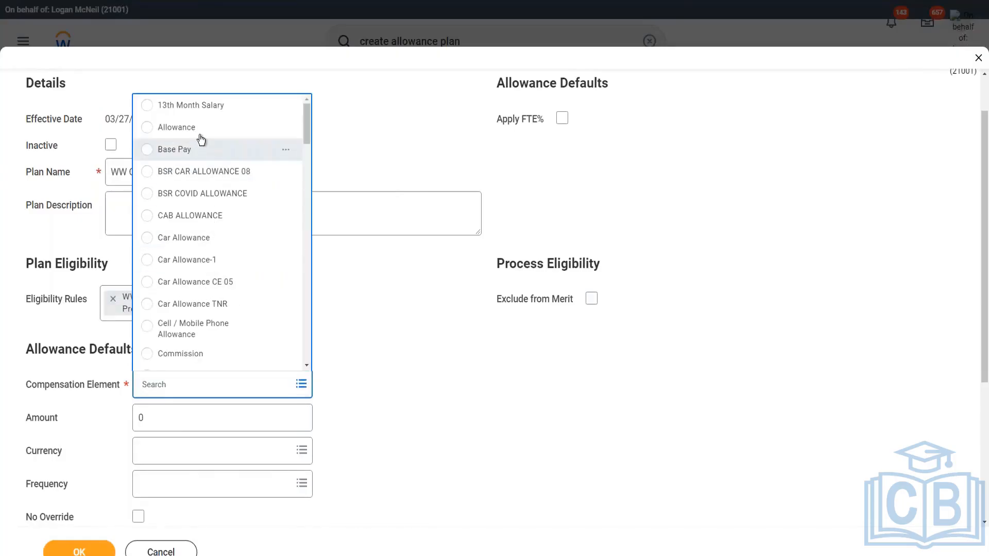
left_click(204, 238)
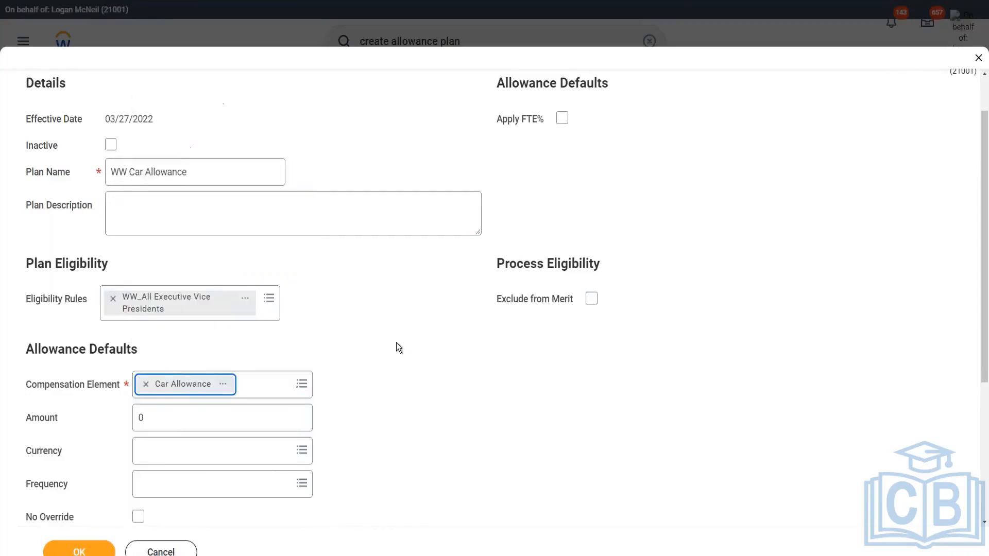
scroll(410, 333, "down", 5)
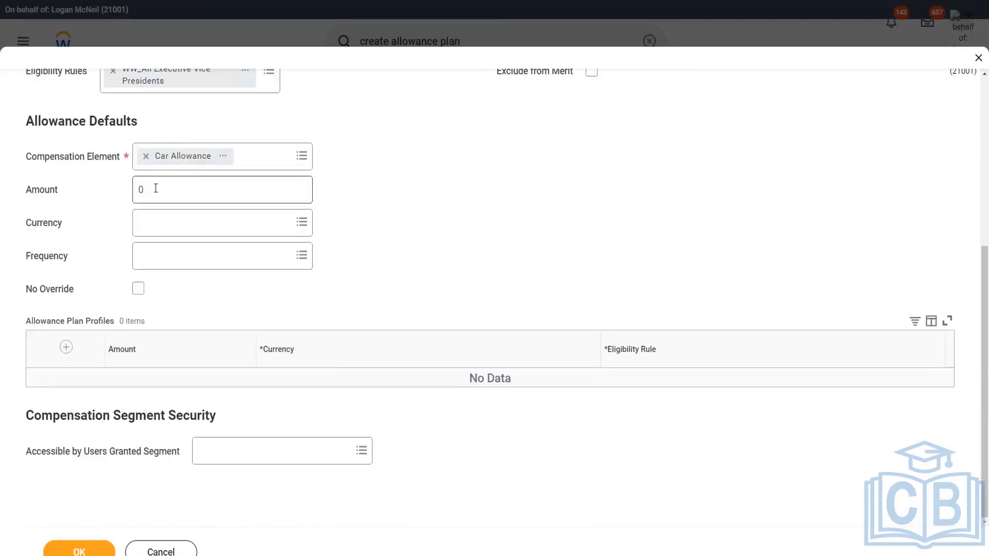
left_click(170, 201)
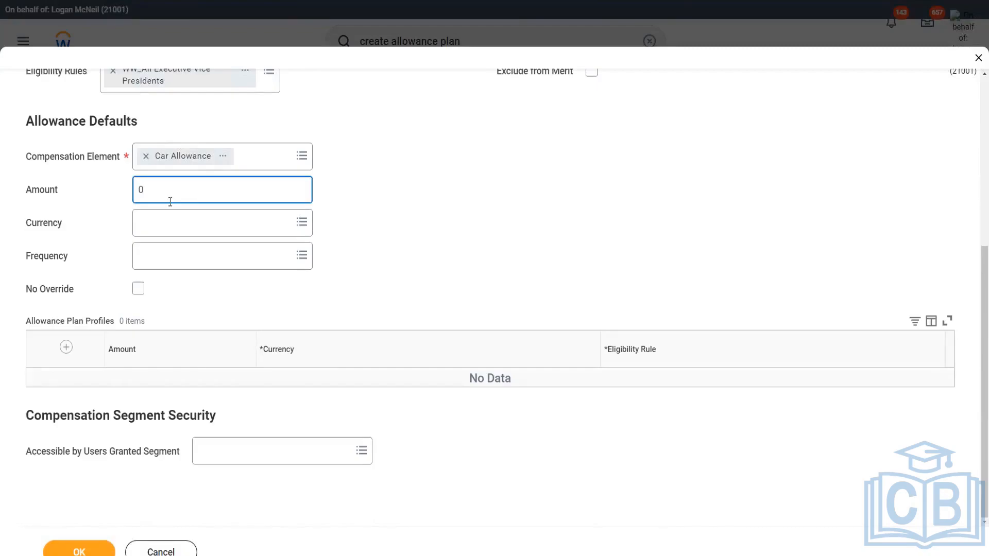
type("12000")
key("BackSpace")
key("Tab")
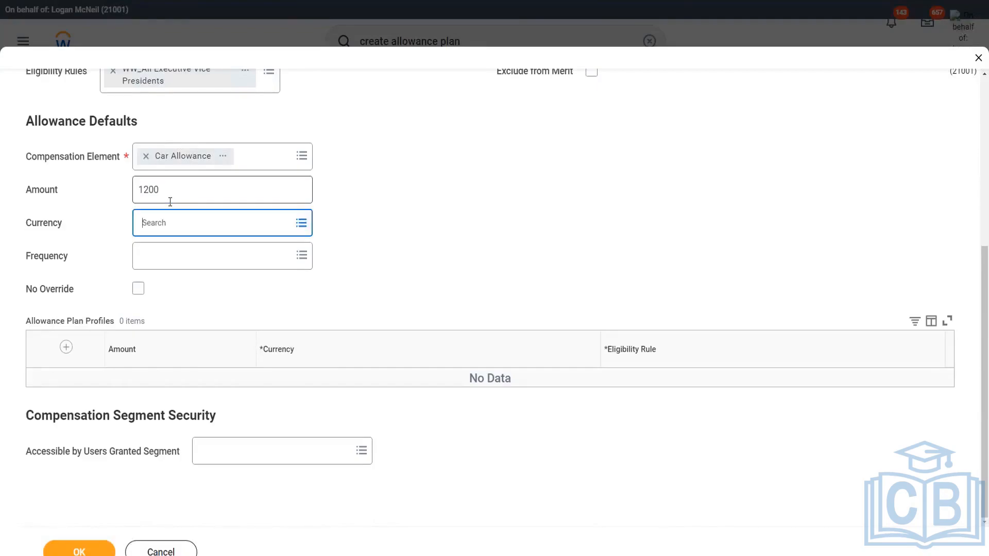
Set the default currency to USD and the frequency to Monthly
type("uy")
key("BackSpace")
type("sd")
key("Return")
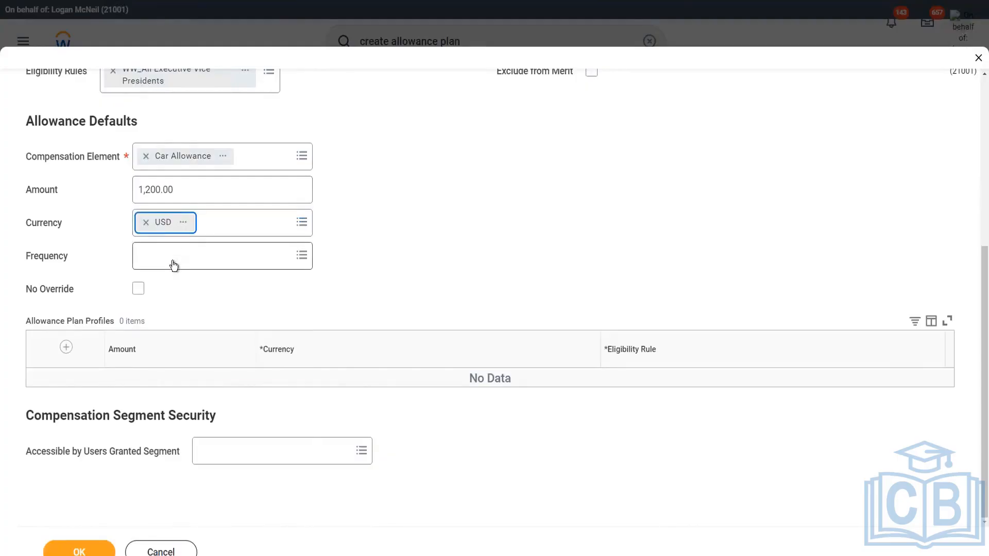
left_click(174, 266)
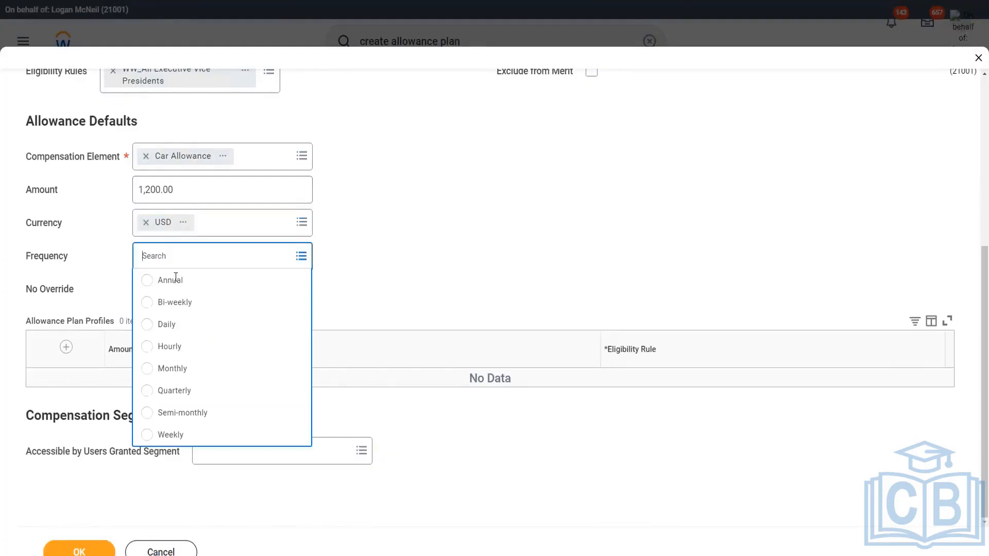
left_click(188, 369)
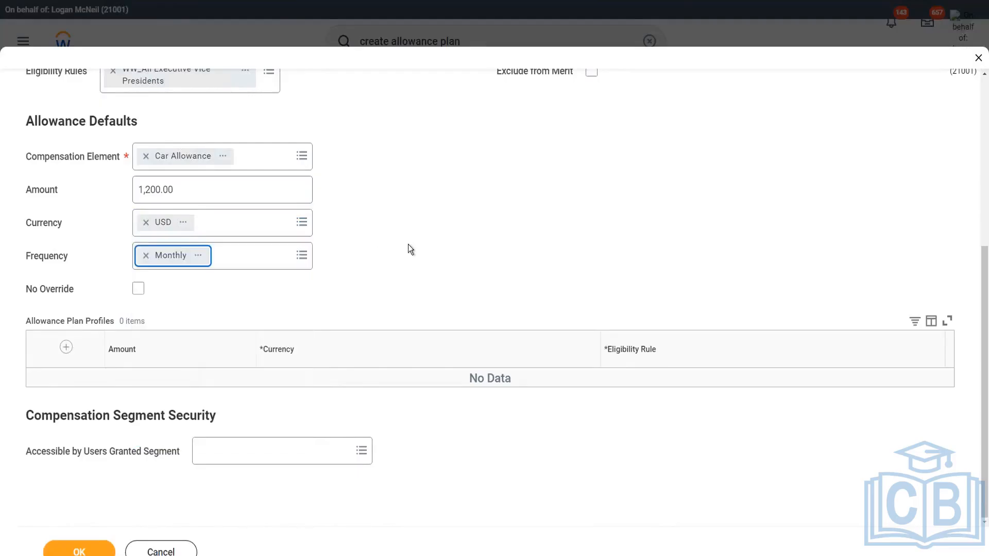
left_click(425, 242)
Add an allowance plan profile of 1200 USD with eligibility rule Country - United States of America
left_click(66, 347)
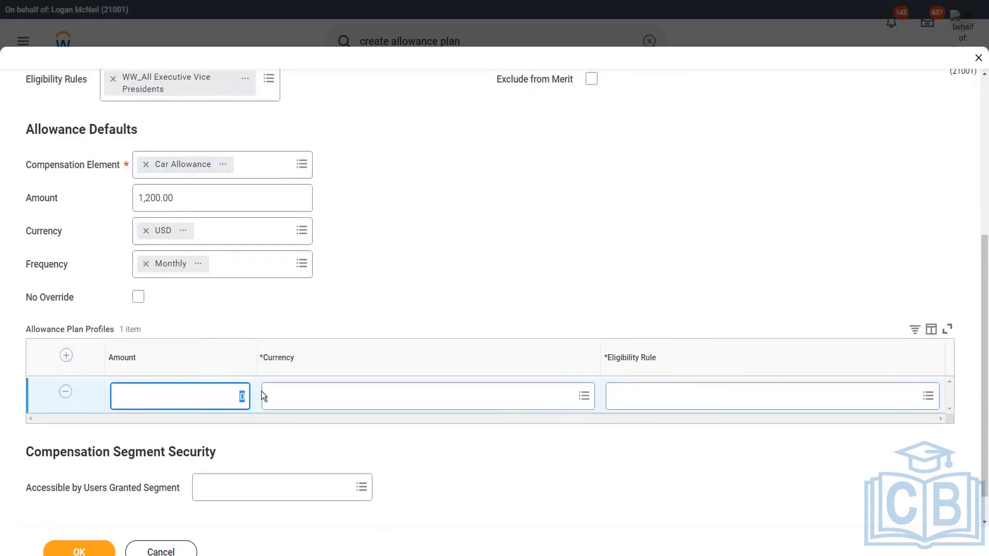
type("1200")
key("Tab")
type("usd")
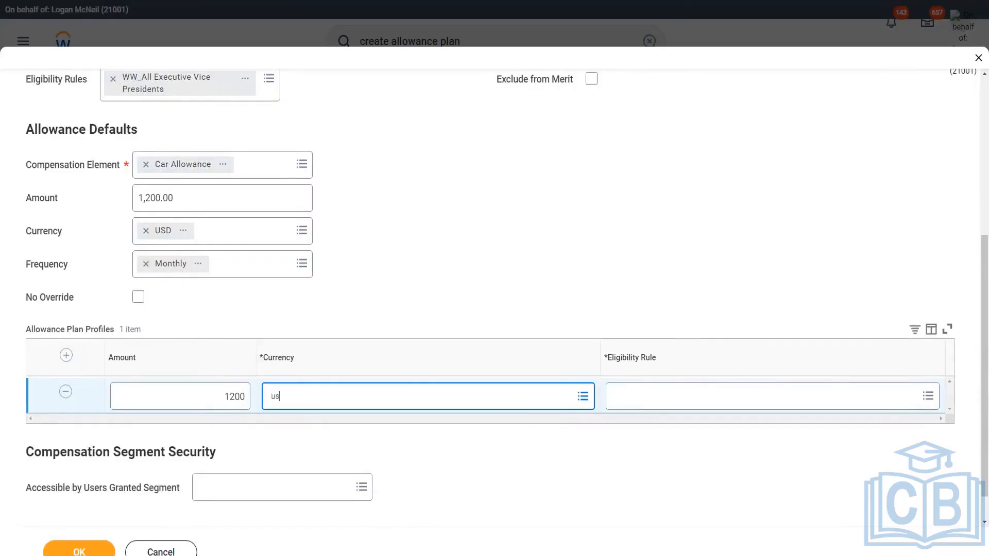
key("Tab")
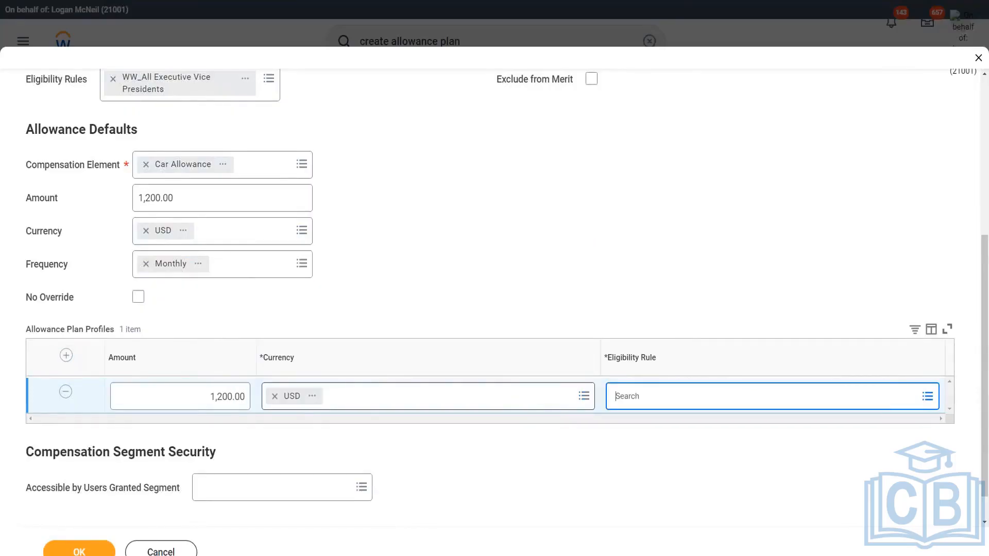
type("country united states")
key("Return")
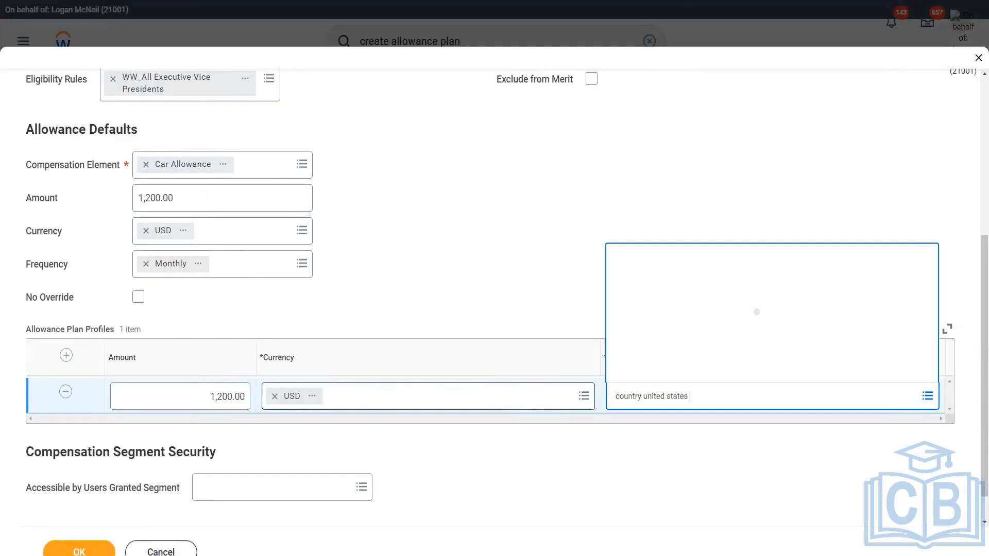
left_click(743, 311)
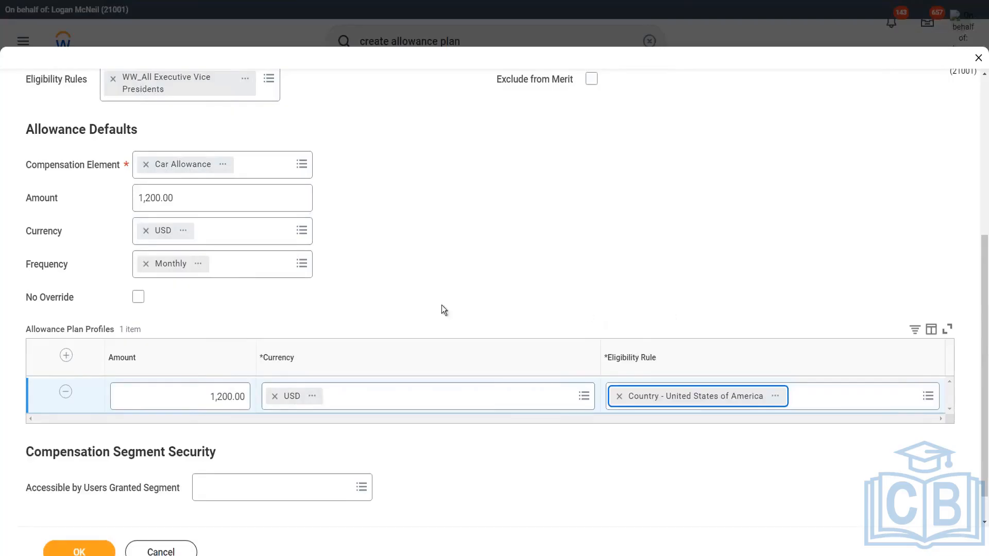
Add a second allowance plan profile with amount 900 and currency GBP
left_click(66, 355)
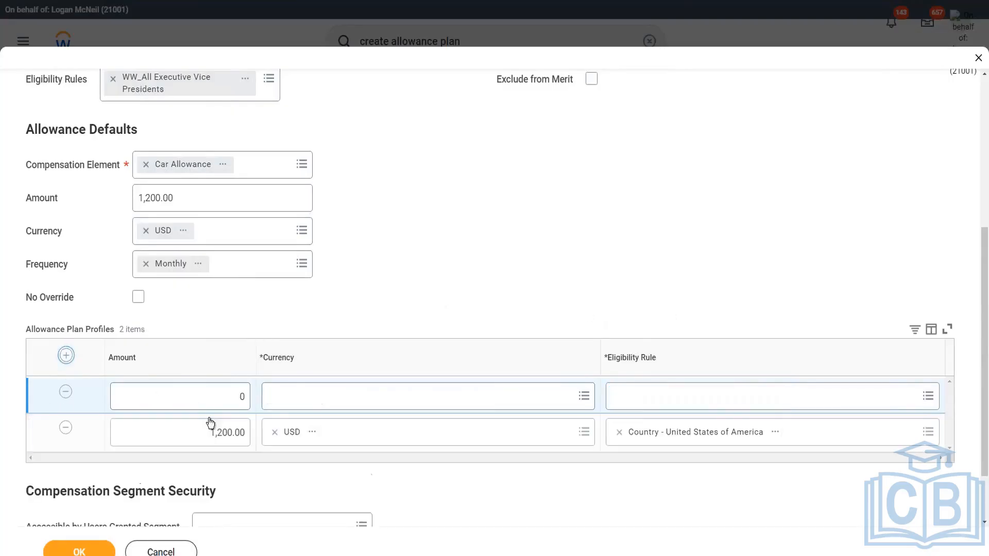
left_click(213, 396)
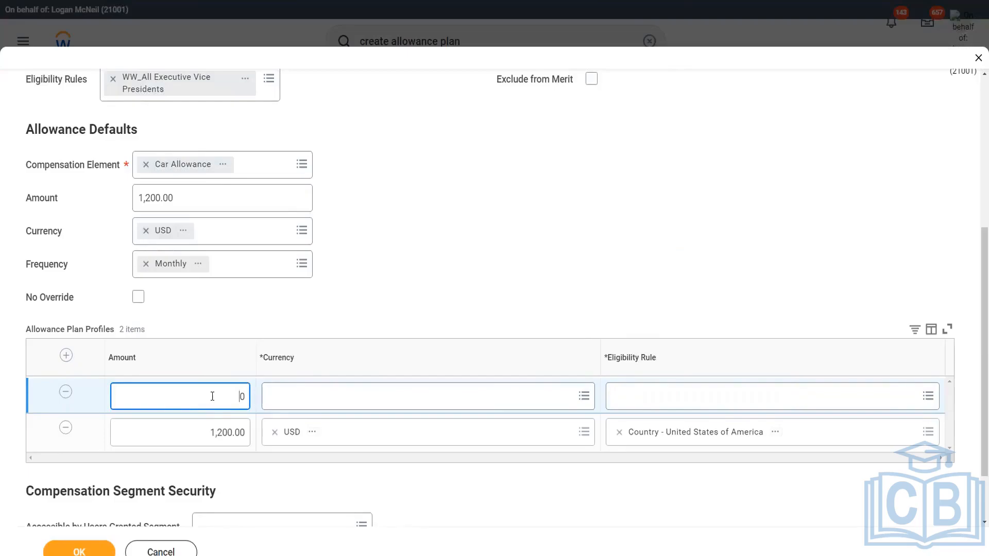
type("100")
key("BackSpace")
key("BackSpace")
key("BackSpace")
type("900")
key("BackSpace")
key("Tab")
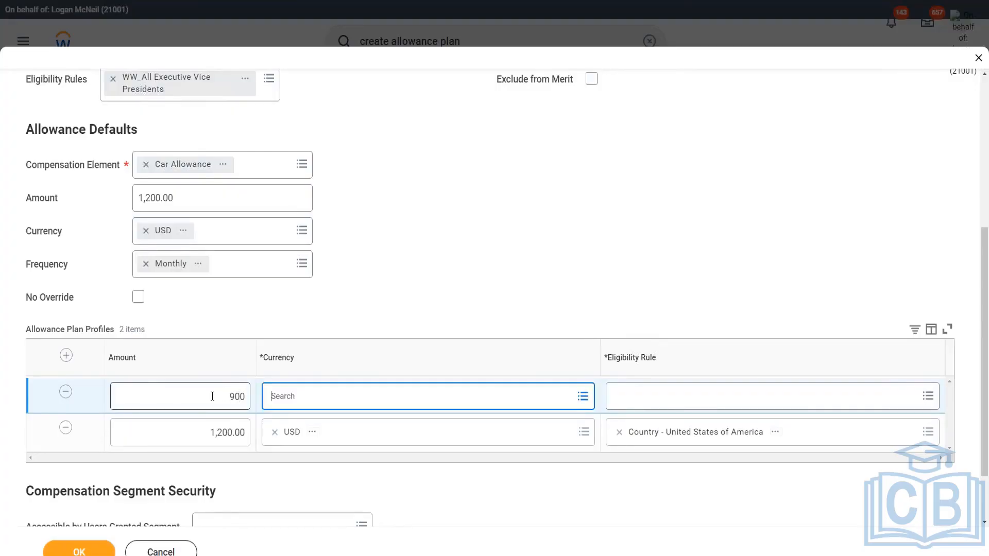
type("gbp")
key("Return")
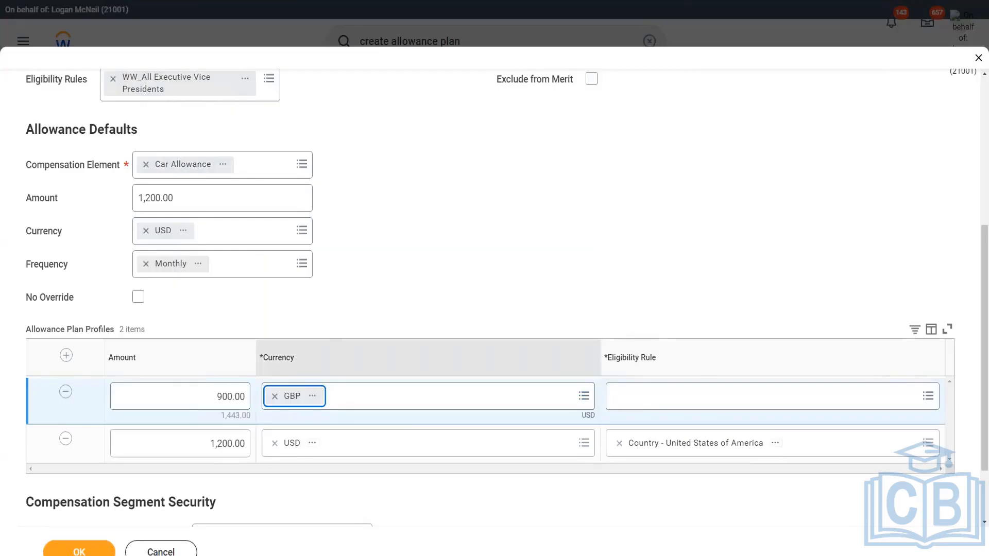
Set the second profile's eligibility rule to Country - United Kingdom and submit the allowance plan
left_click(724, 402)
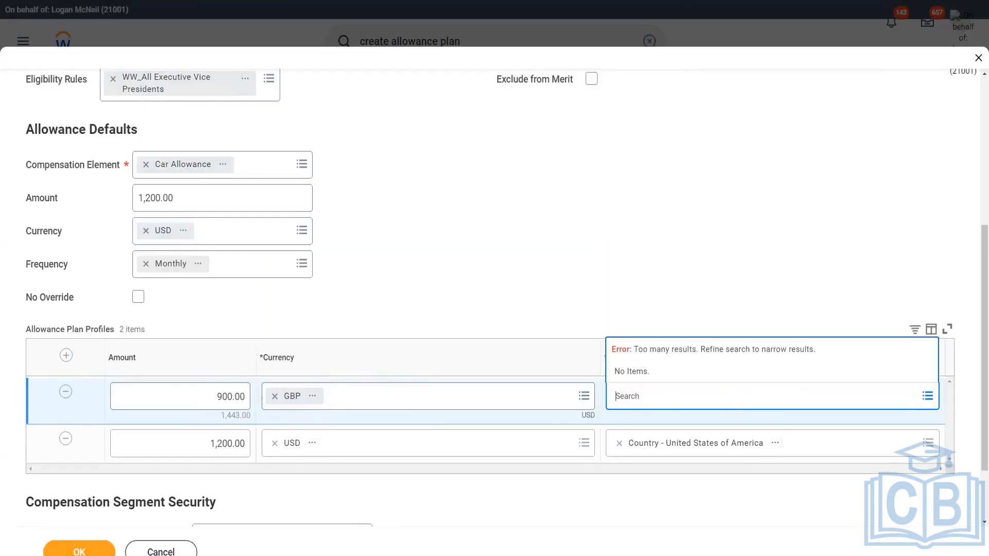
type("country united kingdom")
key("Return")
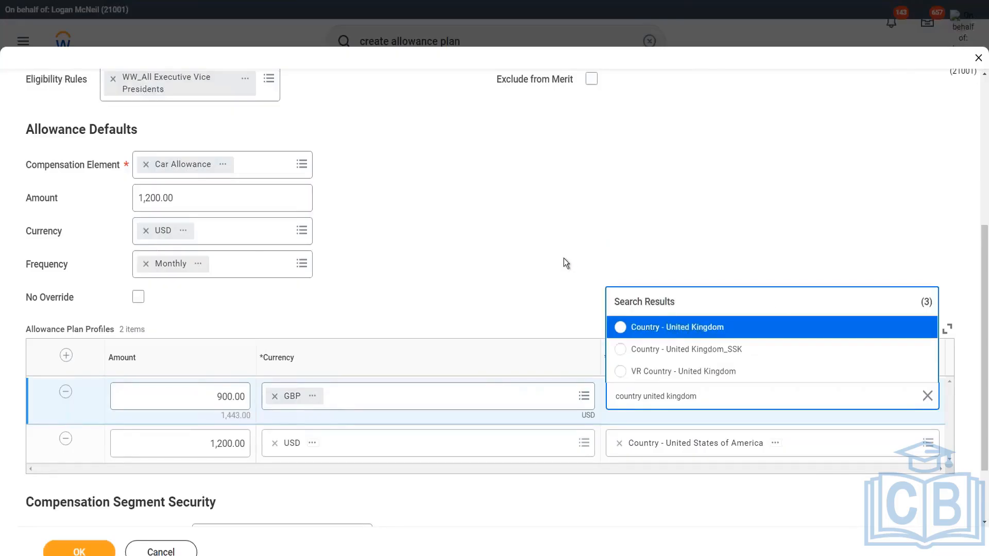
left_click(685, 329)
left_click(80, 550)
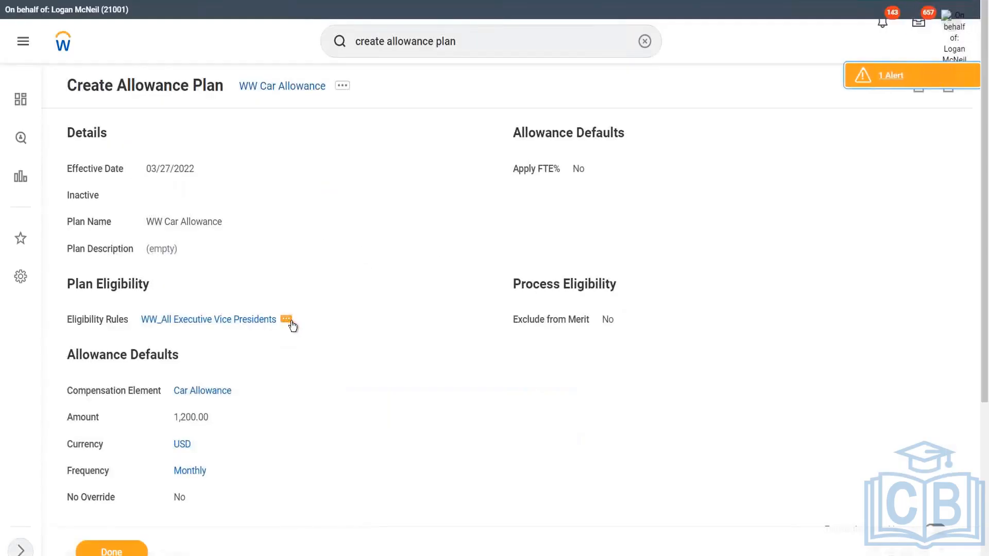
Edit the WW_All Executive Vice Presidents eligibility rule so its management level is 5 Executive Vice President instead of 3 Executive Vice President
left_click(286, 320)
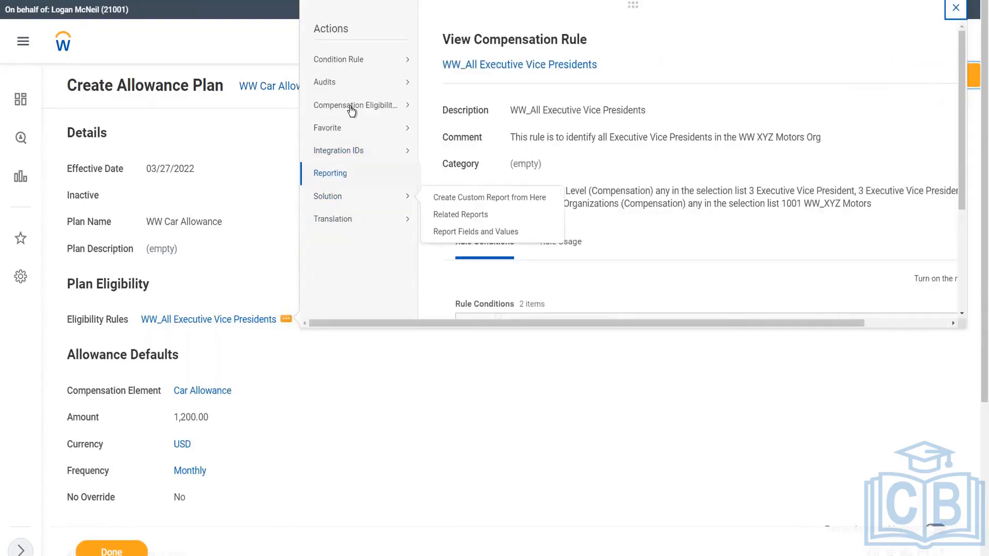
mouse_move(400, 108)
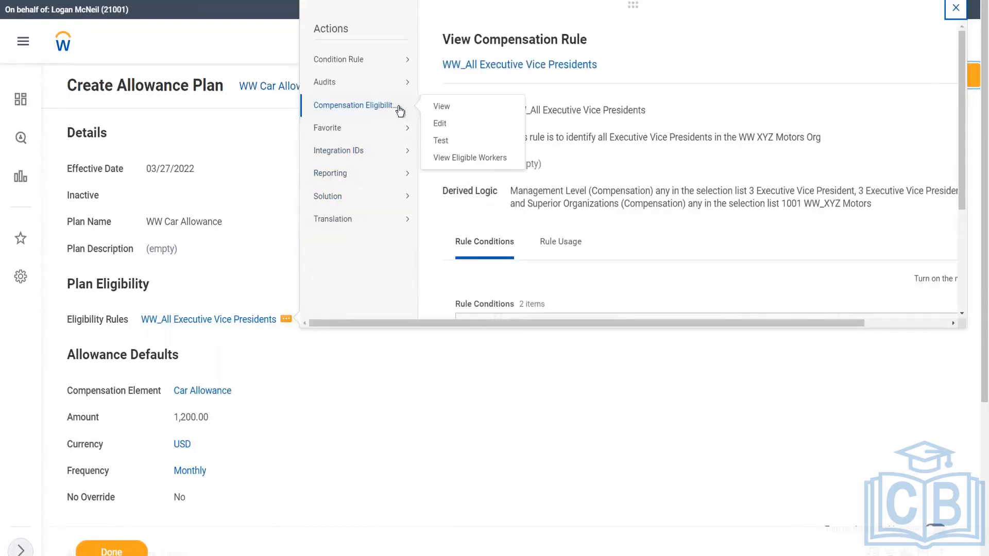
left_click(440, 125)
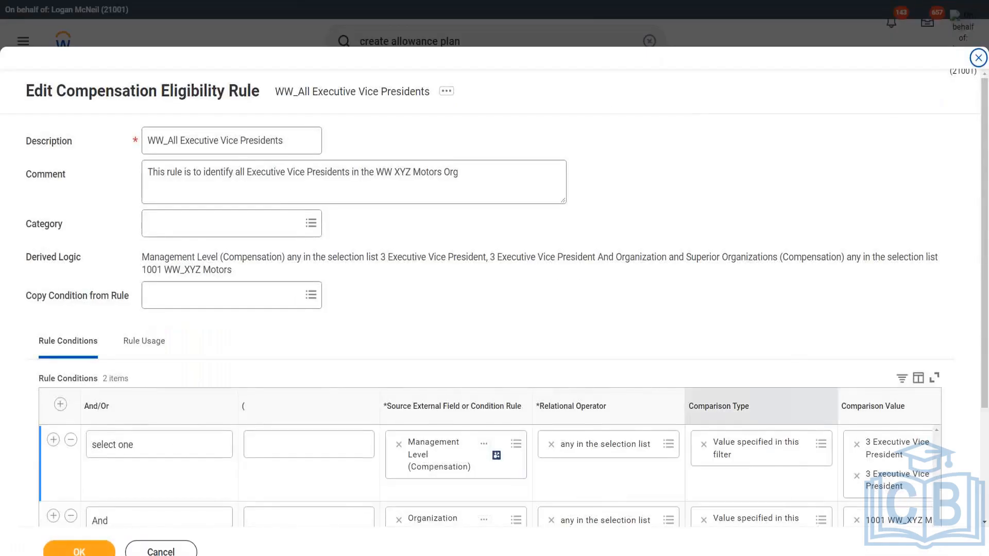
scroll(628, 435, "down", 3)
left_click_drag(631, 420, 814, 425)
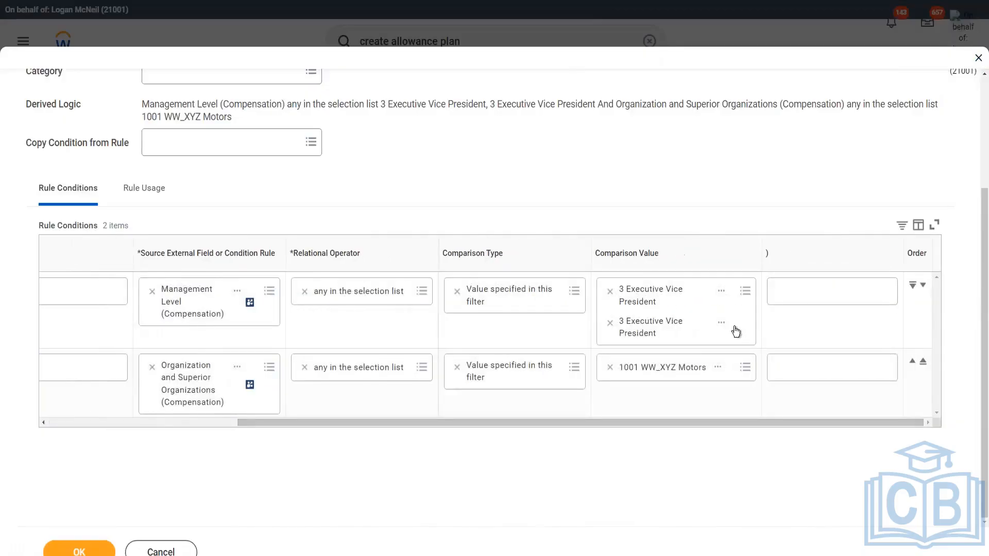
left_click(748, 337)
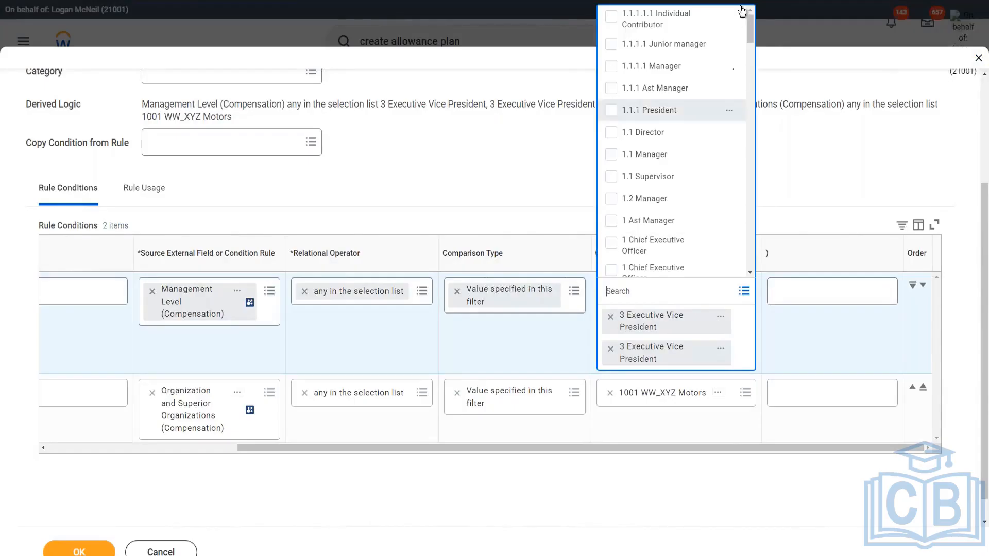
left_click_drag(752, 30, 752, 147)
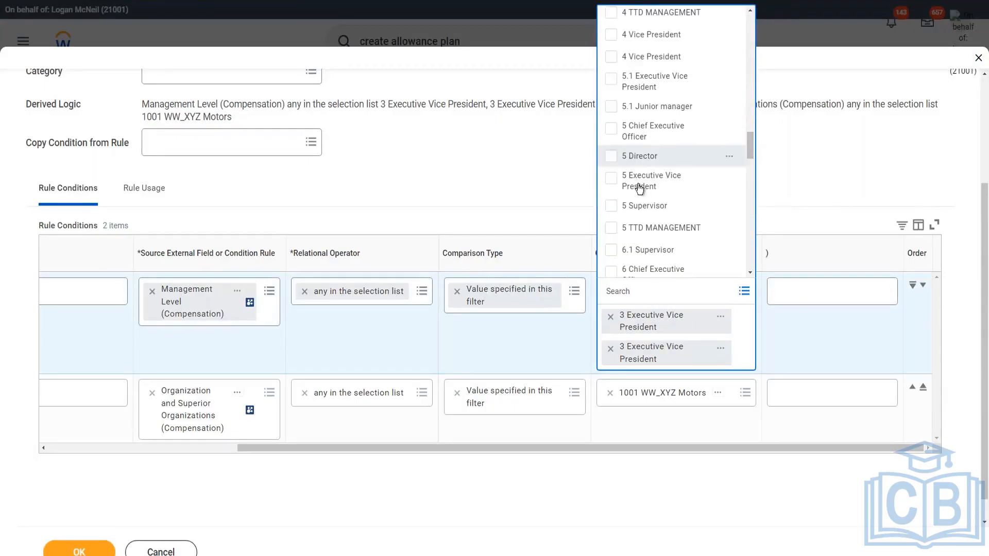
left_click(640, 189)
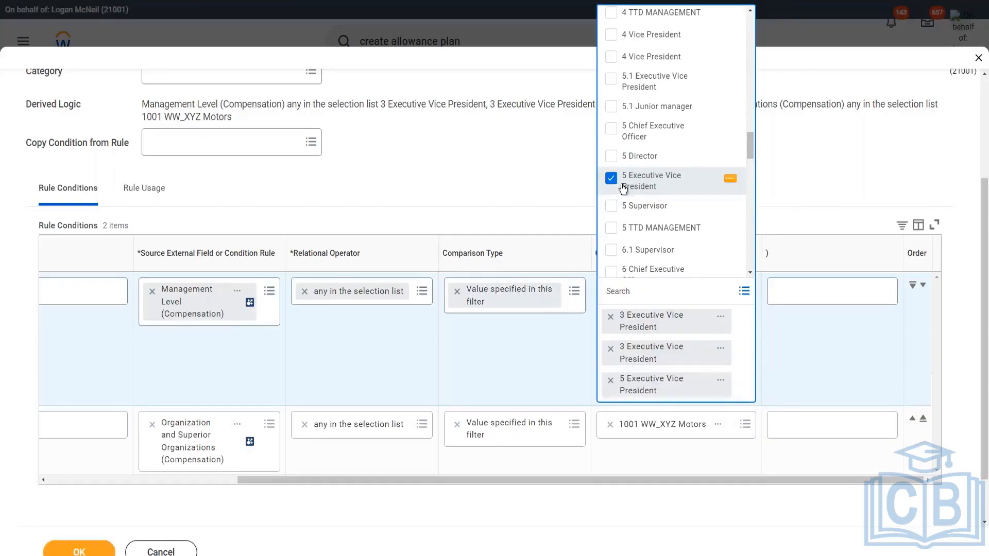
left_click(538, 175)
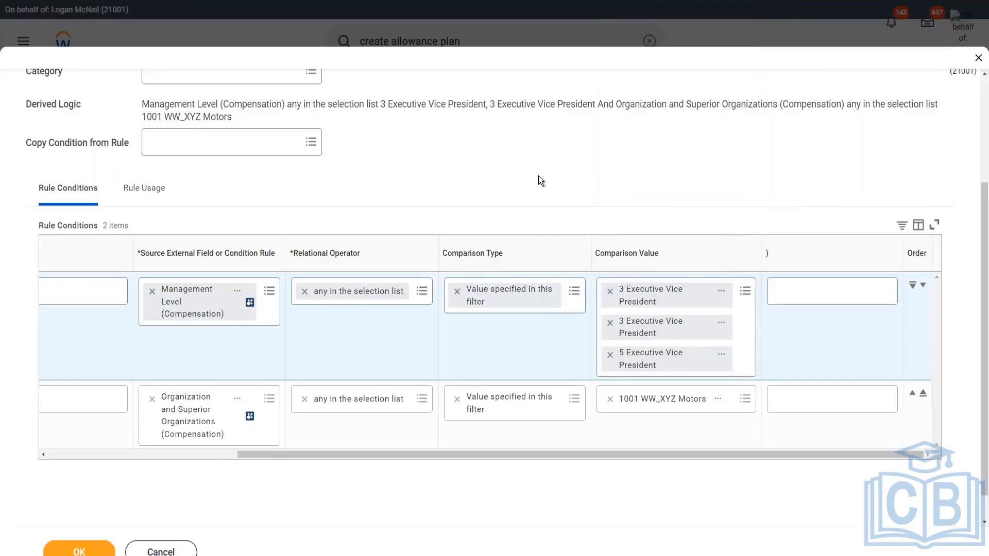
left_click(610, 324)
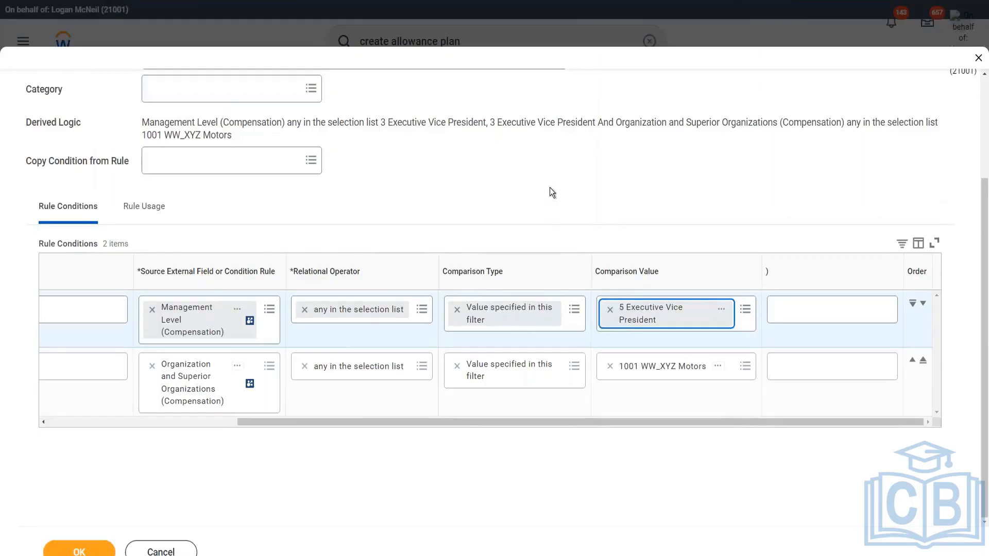
left_click(82, 548)
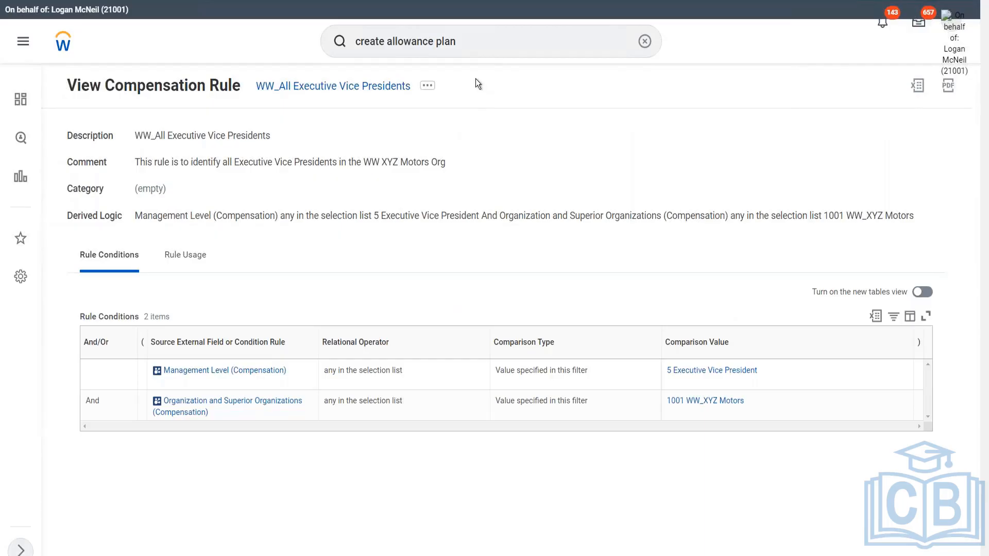
Start creating a compensation package named WW Compensation Package
left_click(474, 45)
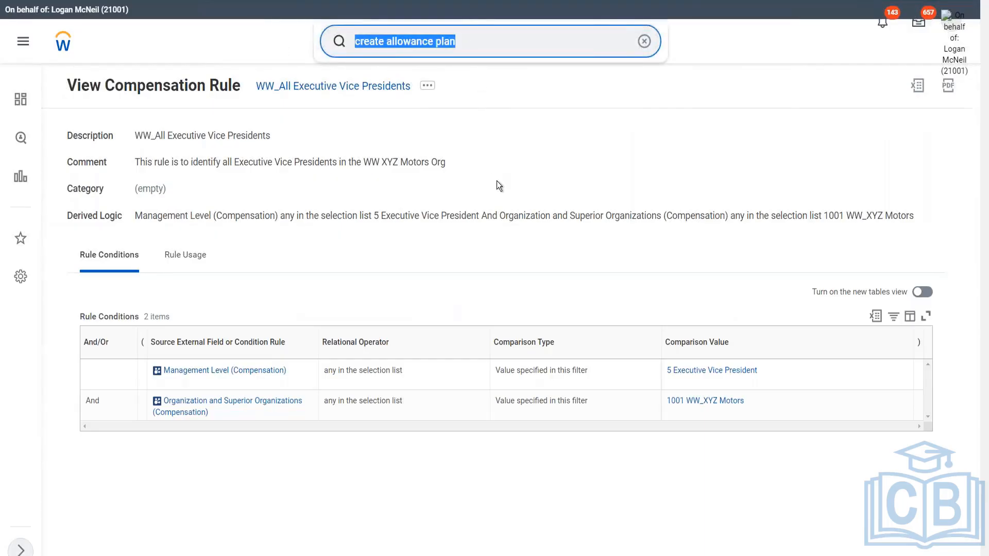
type("cretae")
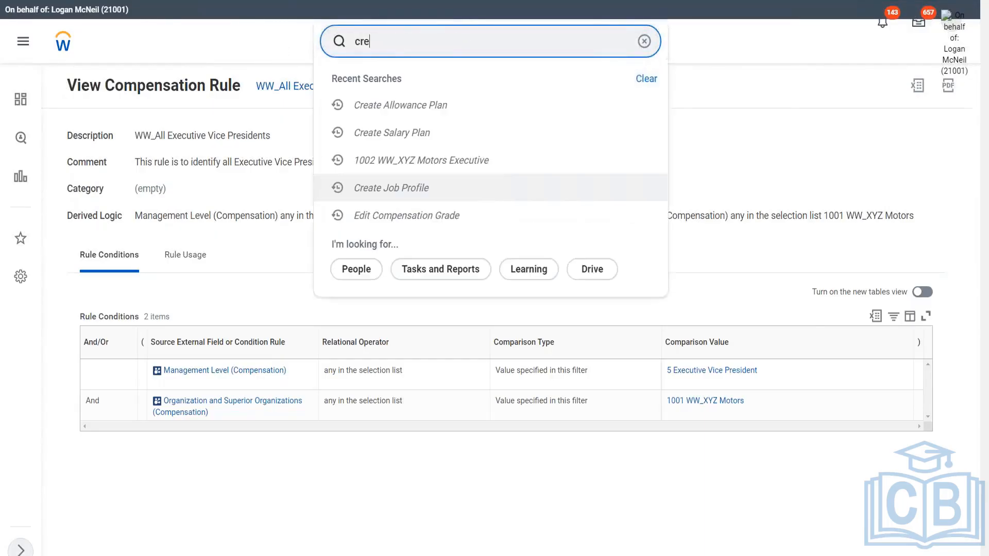
key("BackSpace")
key("BackSpace")
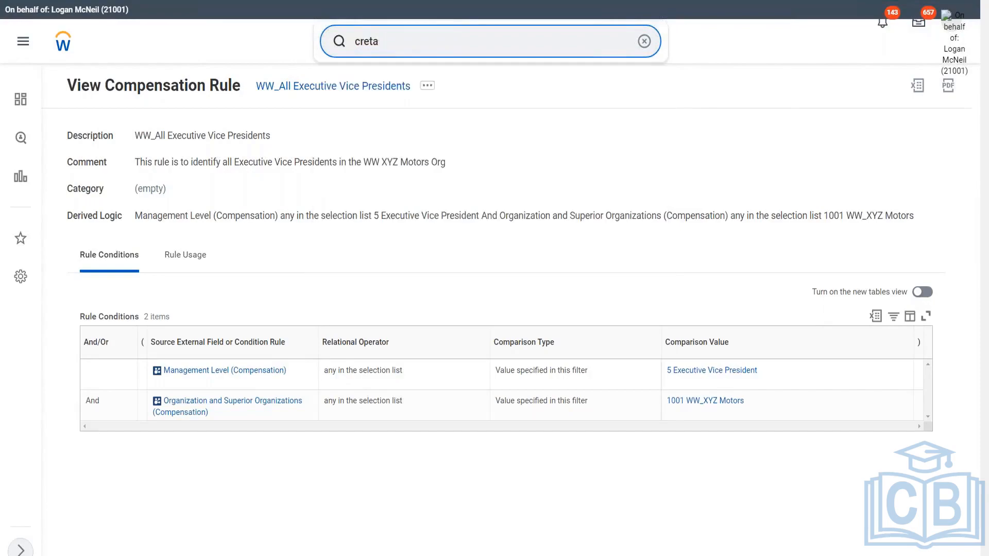
key("BackSpace")
key("BackSpace")
type("ate comp packa")
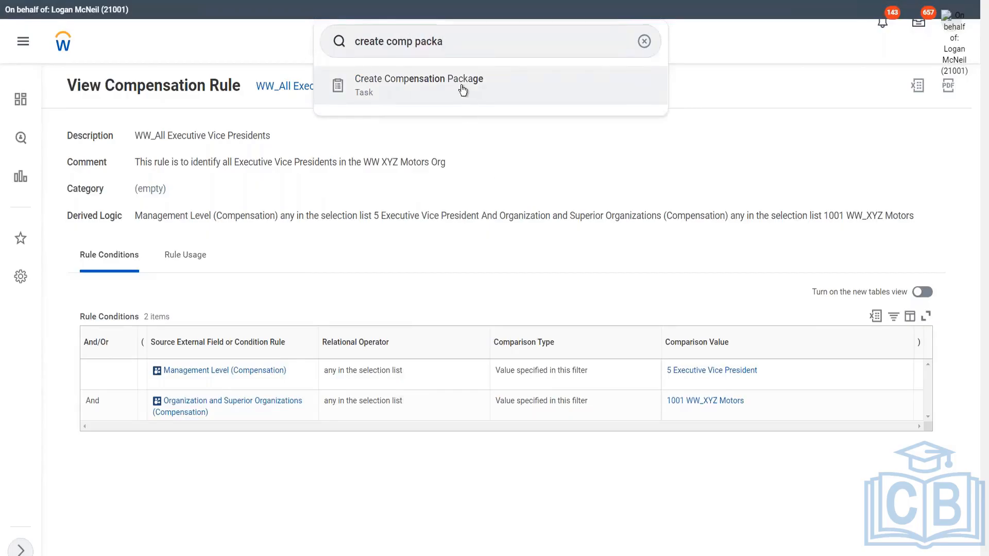
left_click(465, 94)
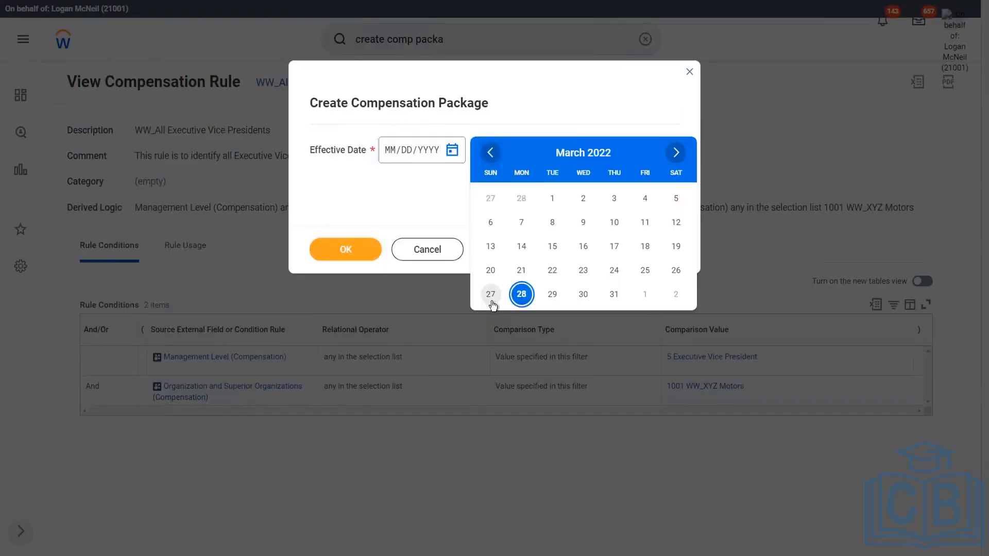
left_click(490, 295)
left_click(345, 249)
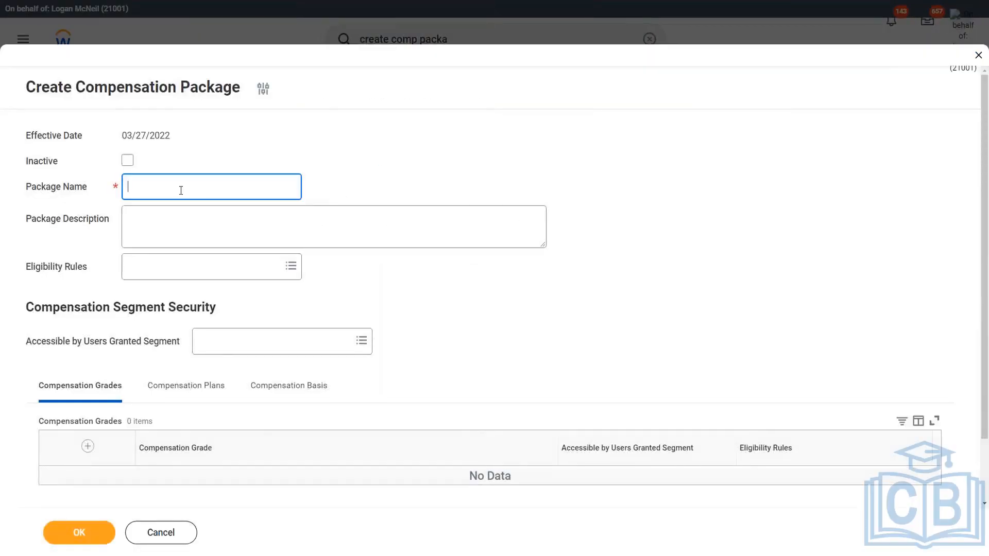
type("WW Compensation Package")
left_click(418, 168)
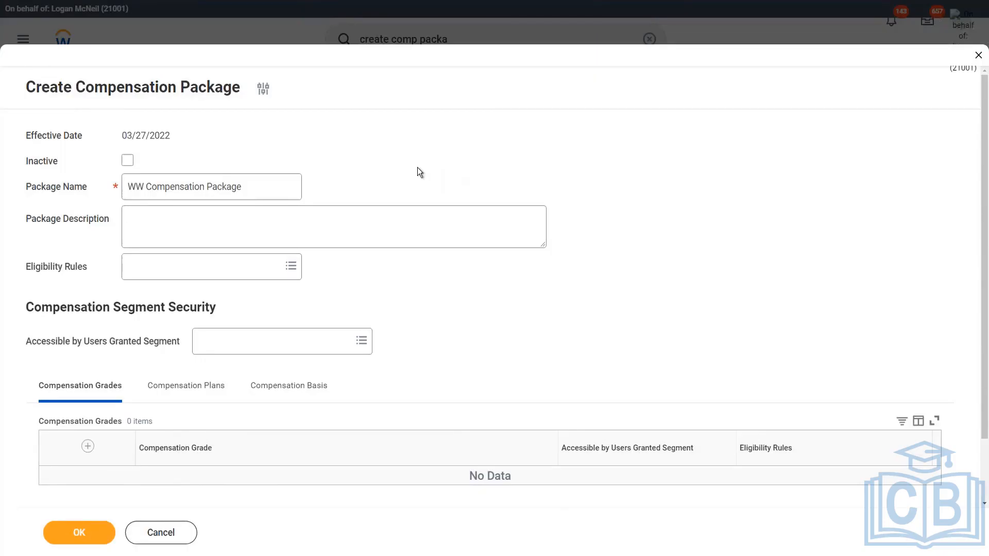
Add the compensation grade WW_Managers or Above to the package
scroll(422, 187, "down", 1)
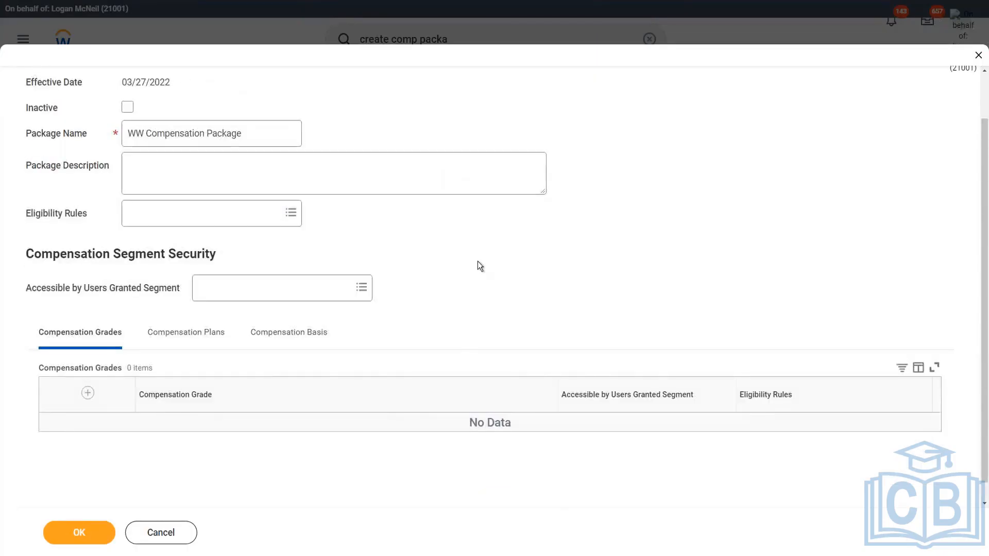
left_click(87, 394)
left_click(228, 434)
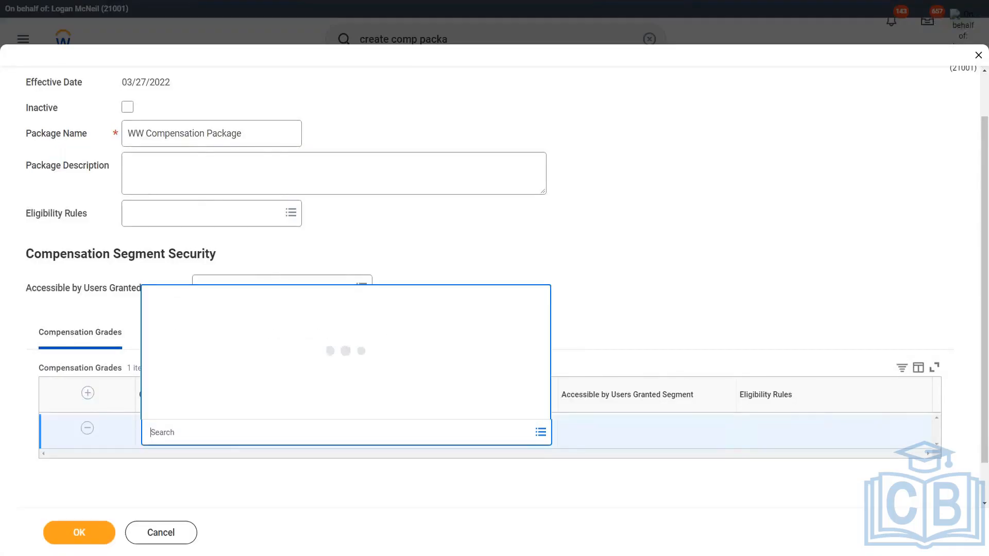
type("ww")
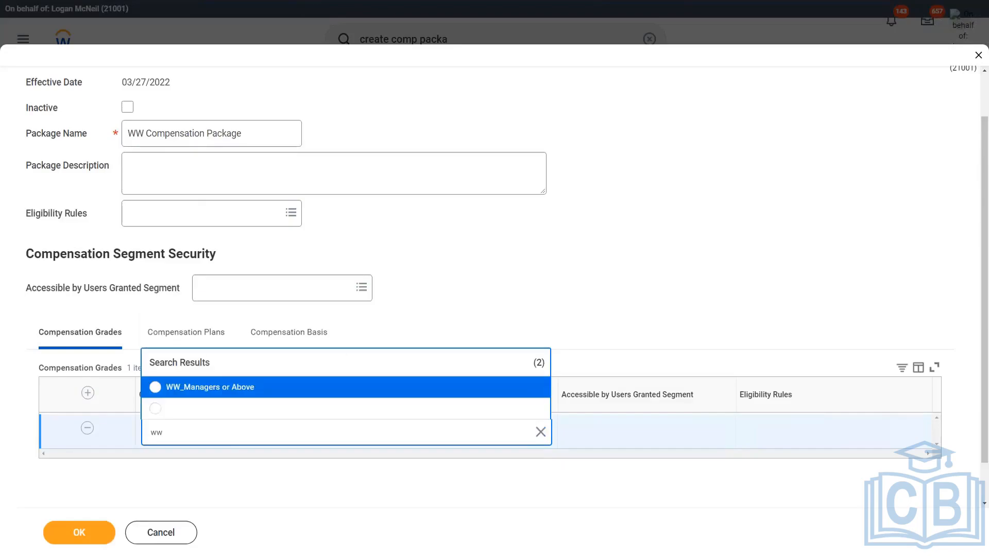
left_click(251, 388)
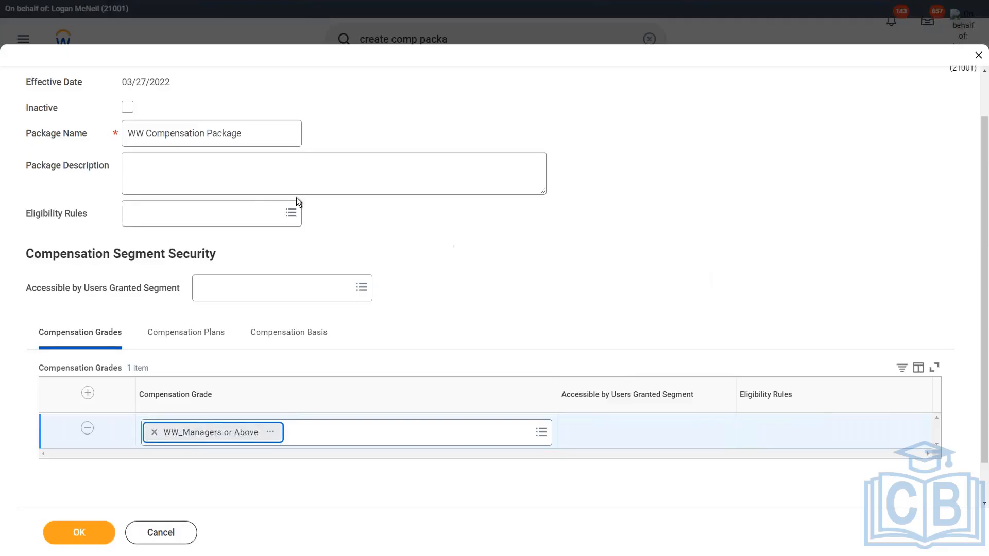
Set the compensation package's eligibility rule to WW_All Employees of XYZ Motors
left_click(205, 215)
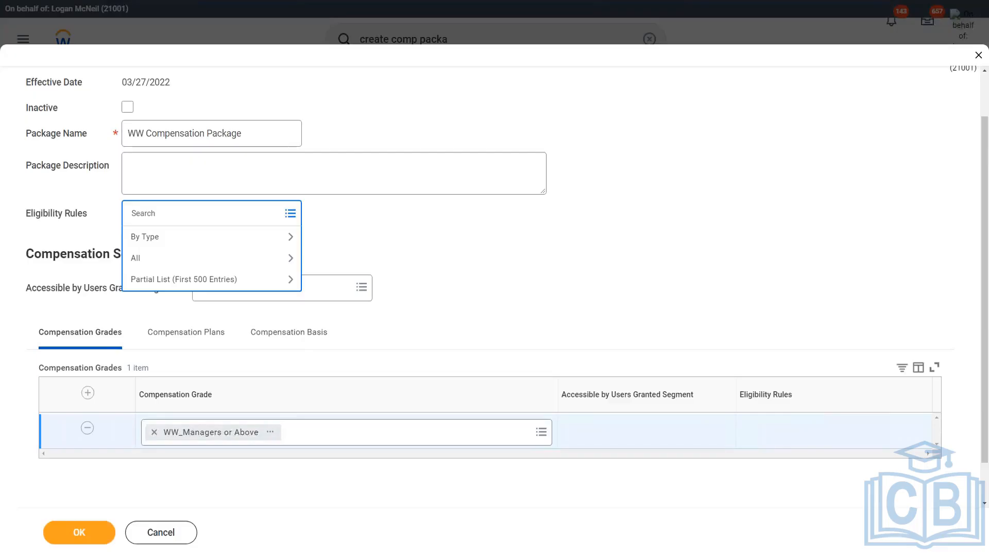
type("ww")
key("Return")
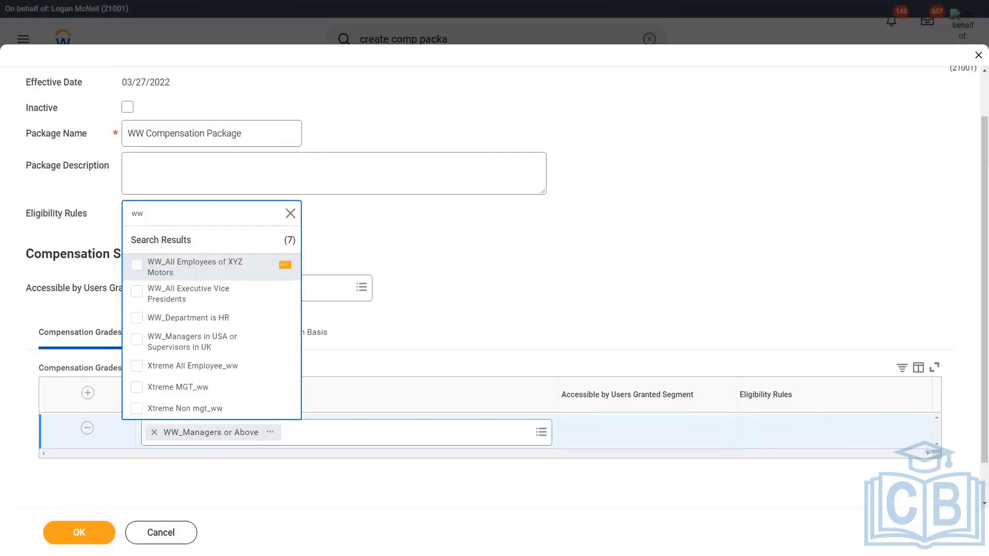
left_click(196, 268)
left_click(432, 247)
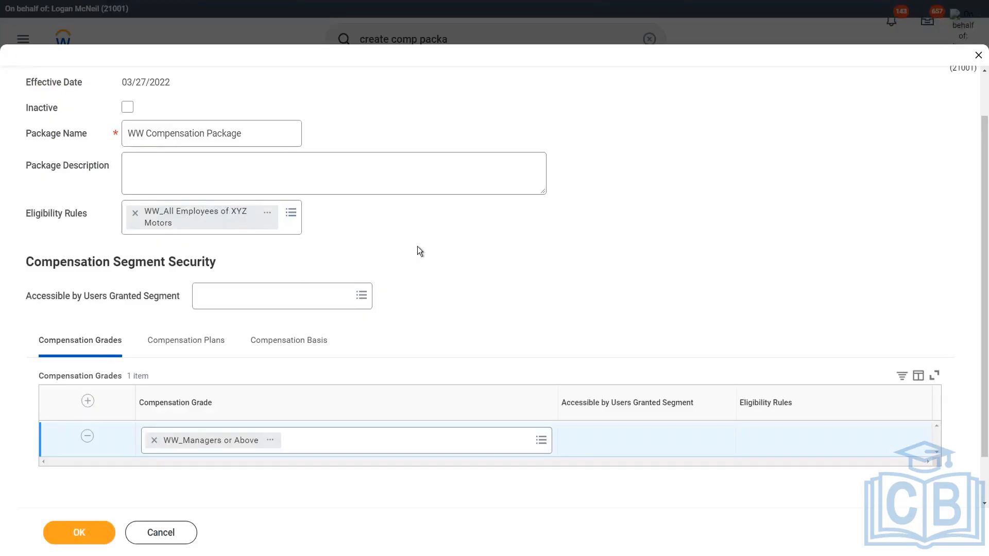
Add WW Car Allowance as a compensation plan in the package
left_click(186, 340)
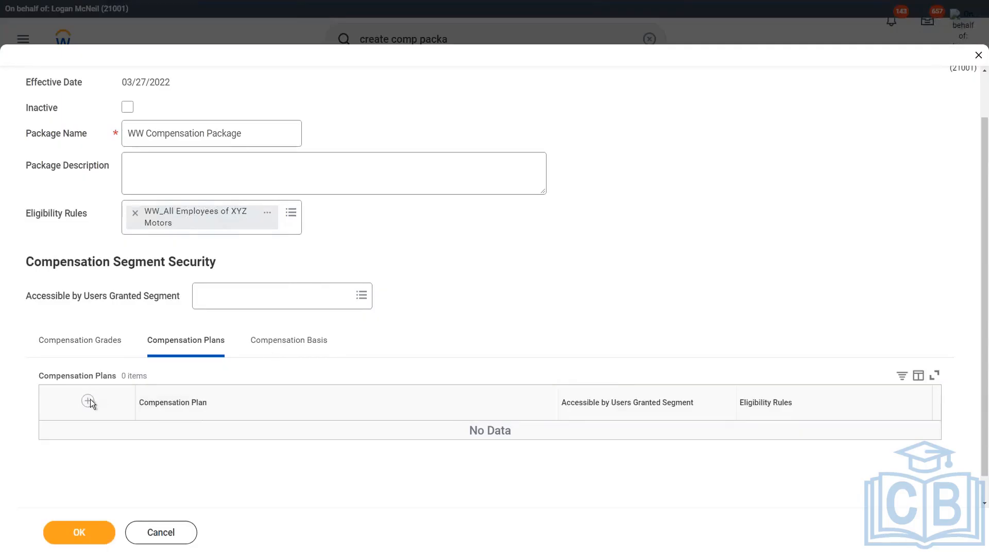
left_click(88, 402)
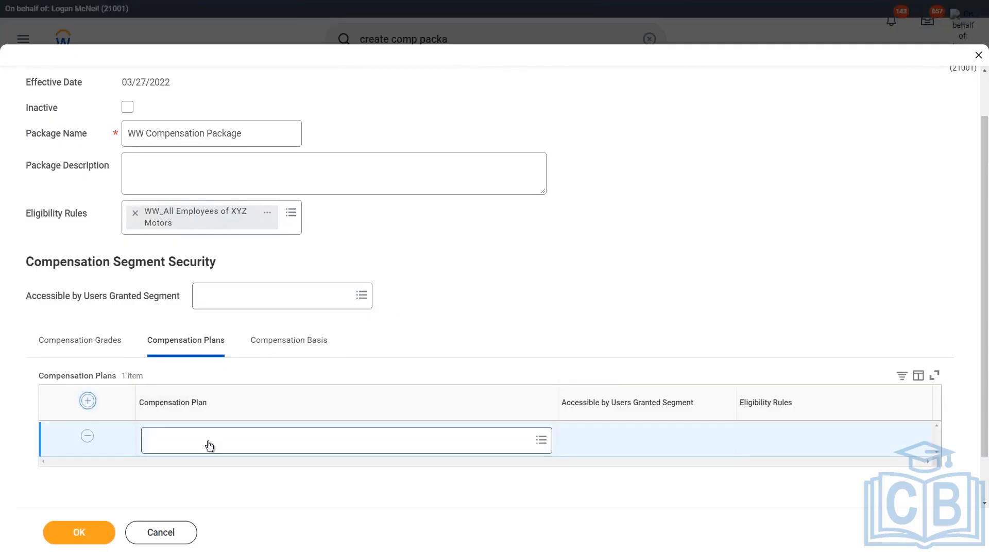
left_click(209, 446)
type("ww")
key("Return")
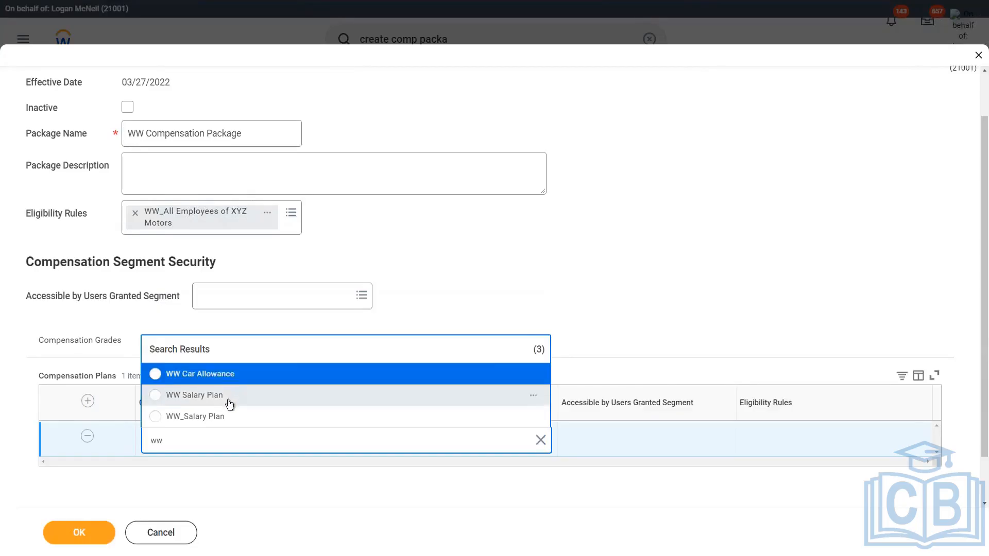
left_click(234, 374)
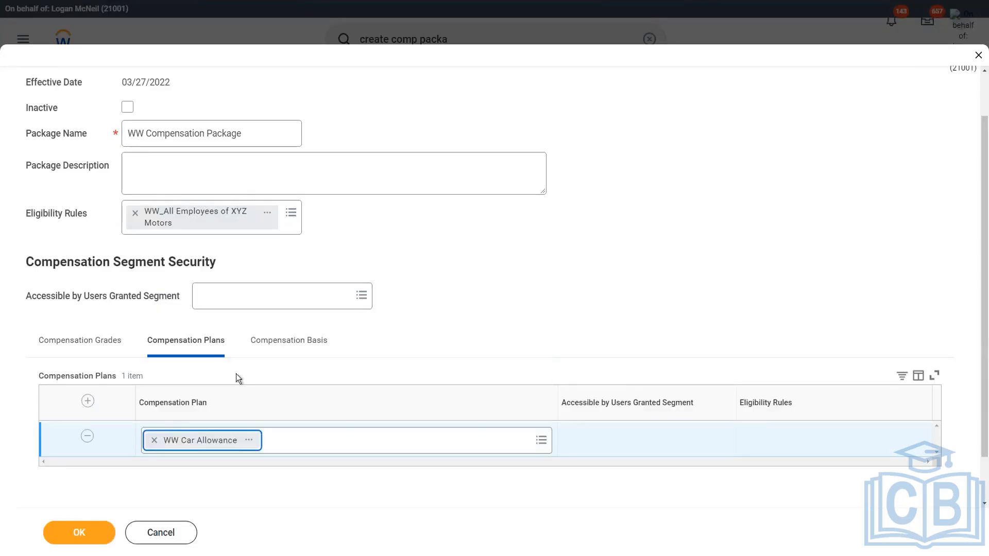
Add WW Salary Plan as a second compensation plan and submit the compensation package
left_click(88, 401)
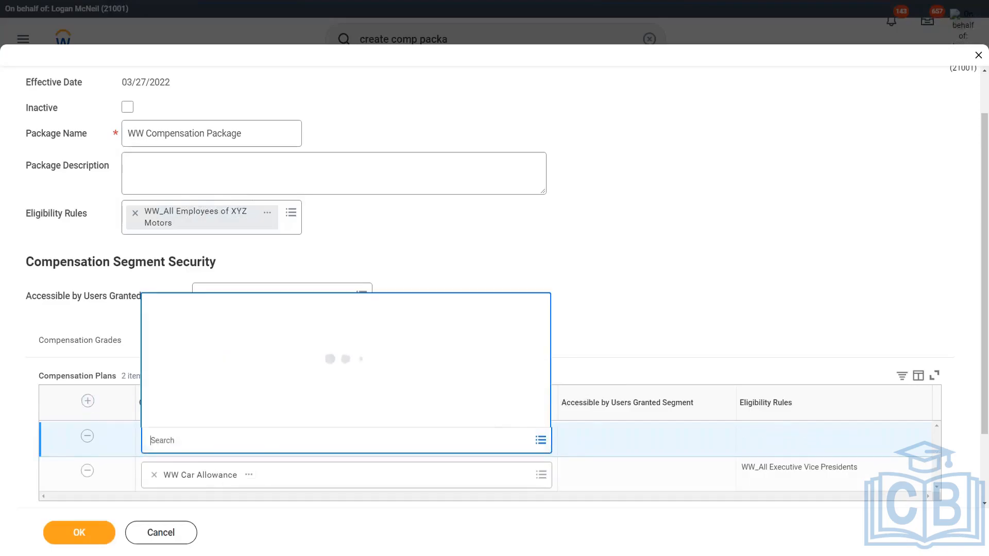
type("ww sala")
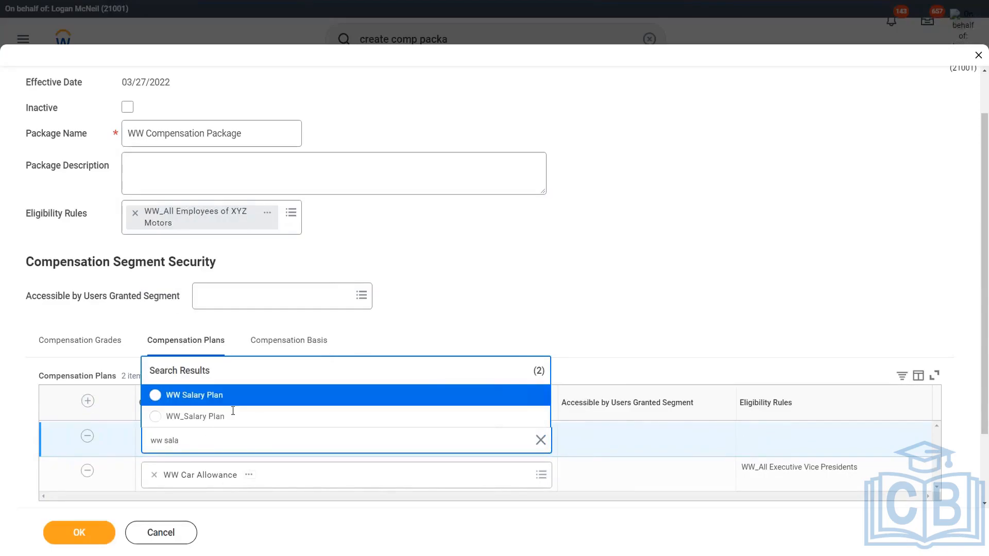
left_click(534, 397)
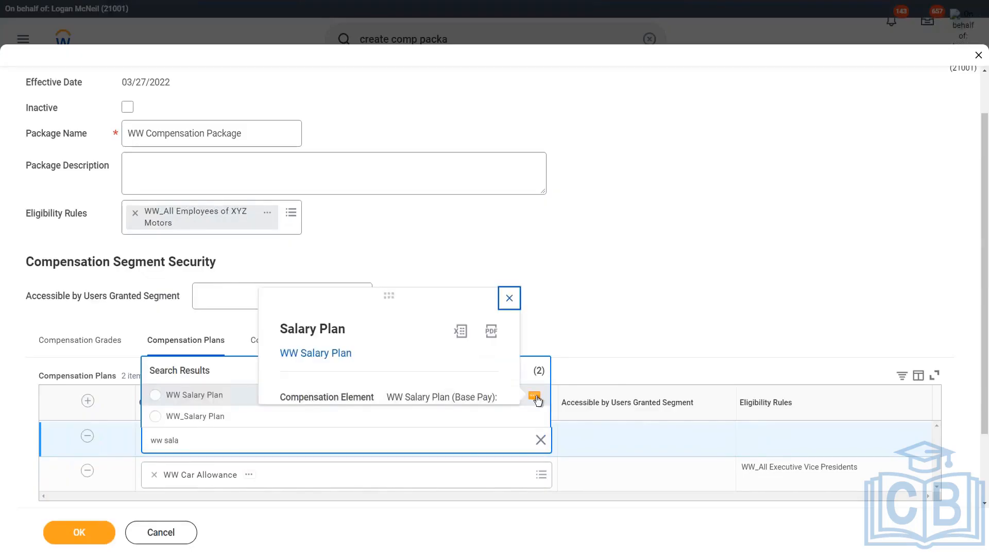
left_click(155, 401)
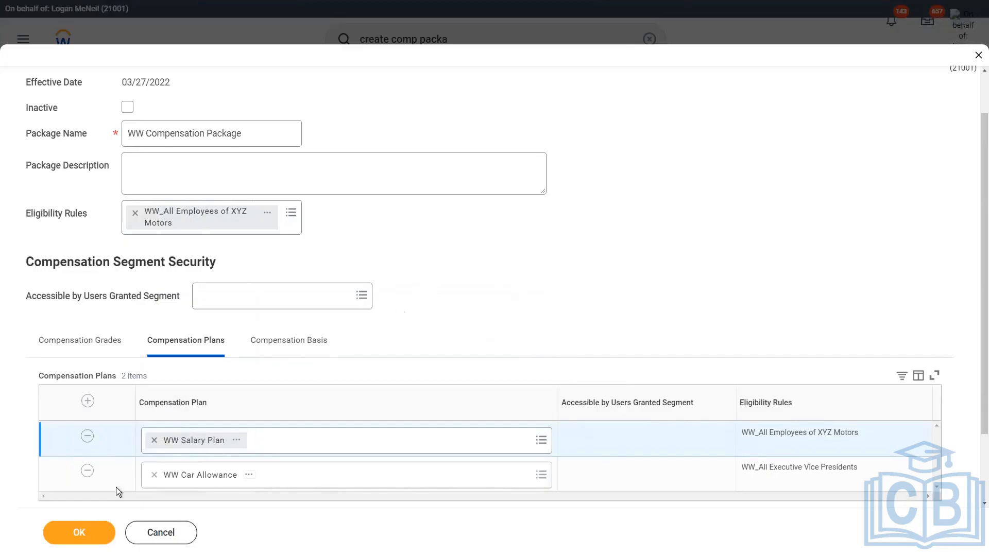
left_click(80, 533)
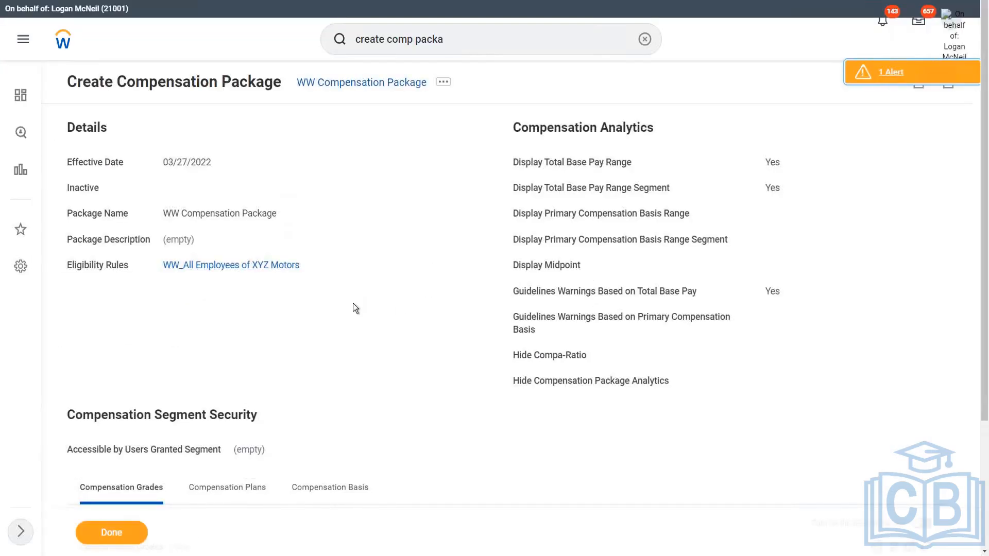
left_click(106, 538)
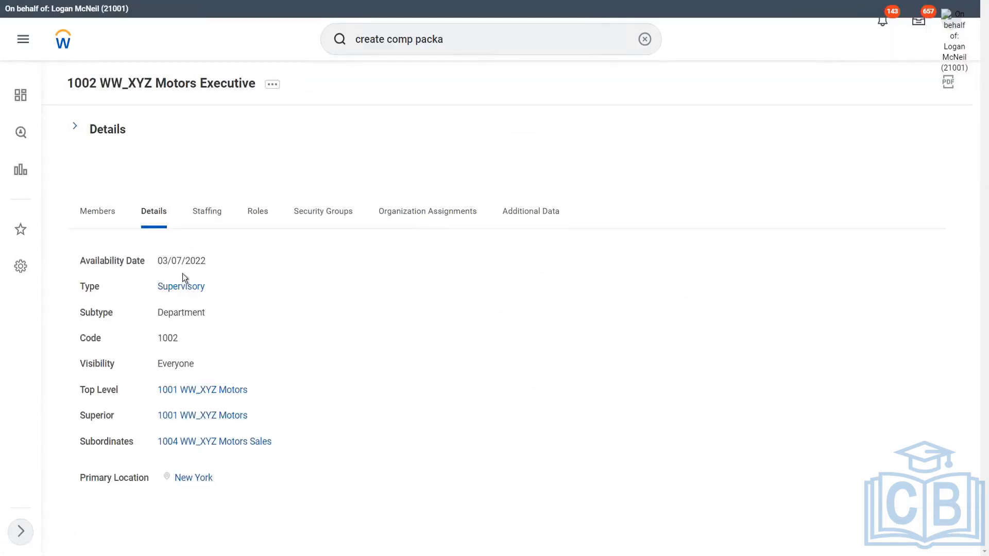
left_click(208, 213)
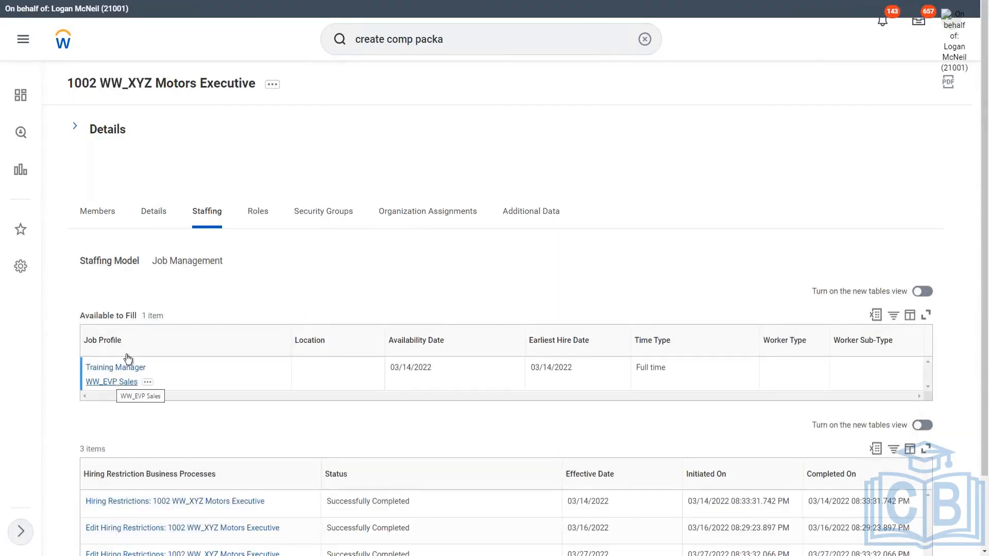
left_click(273, 85)
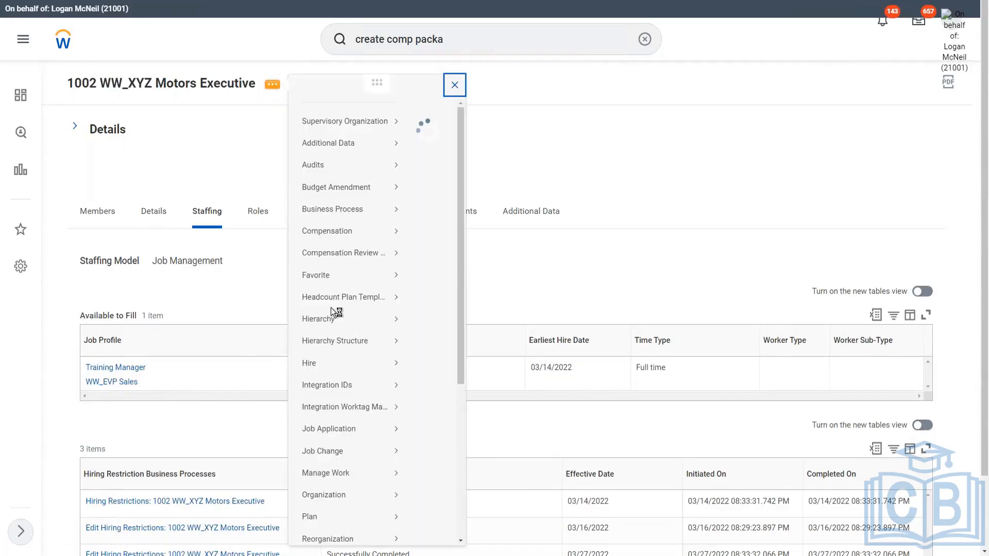
mouse_move(312, 380)
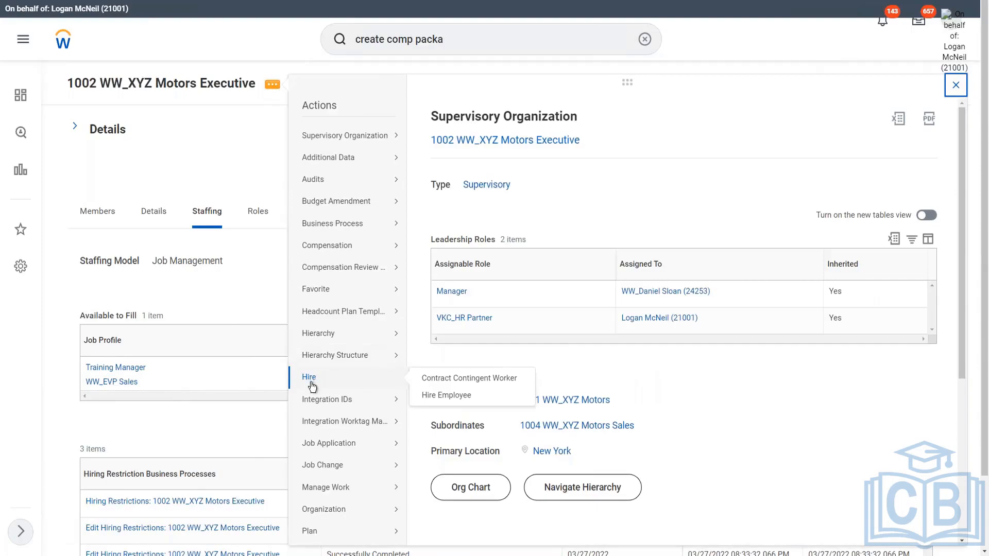
left_click(456, 397)
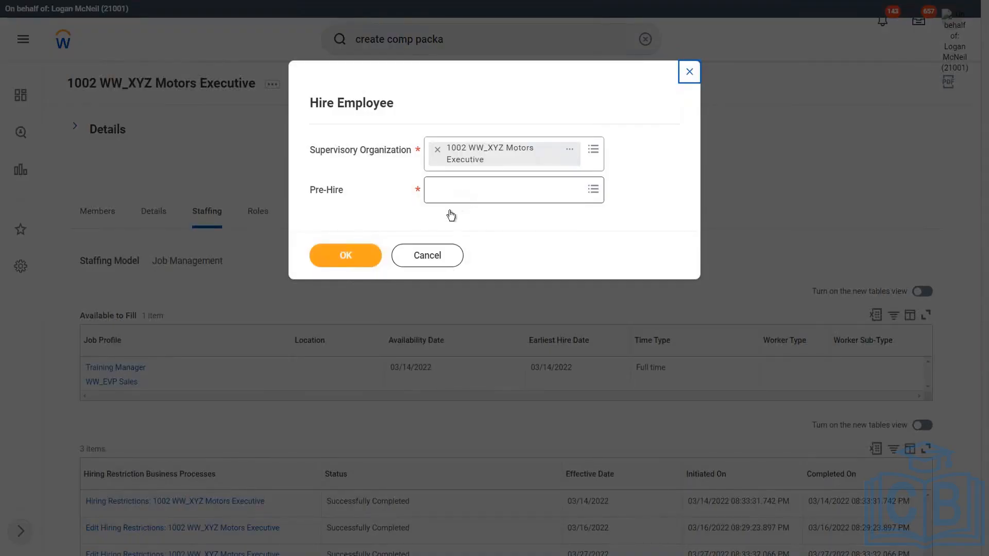
left_click(453, 196)
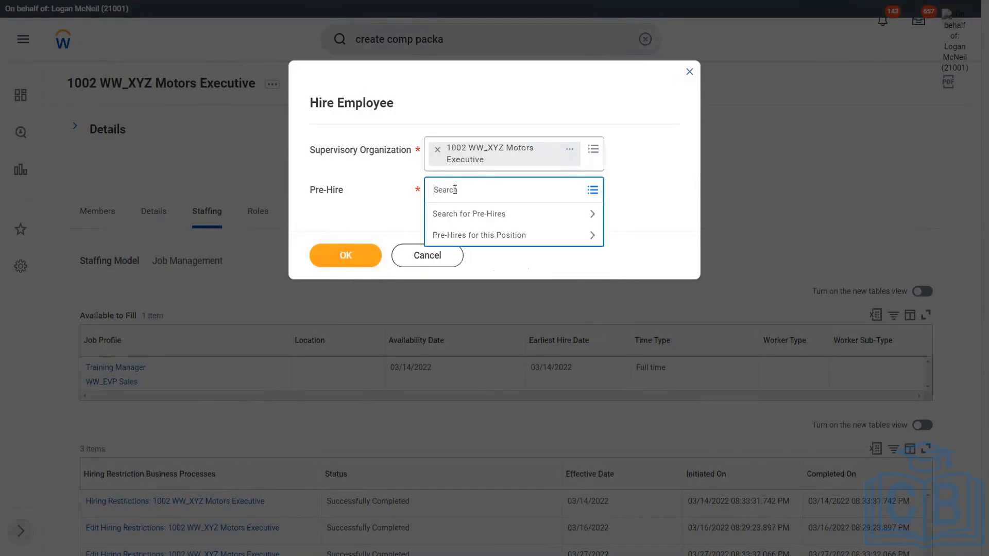
left_click(380, 203)
left_click(427, 256)
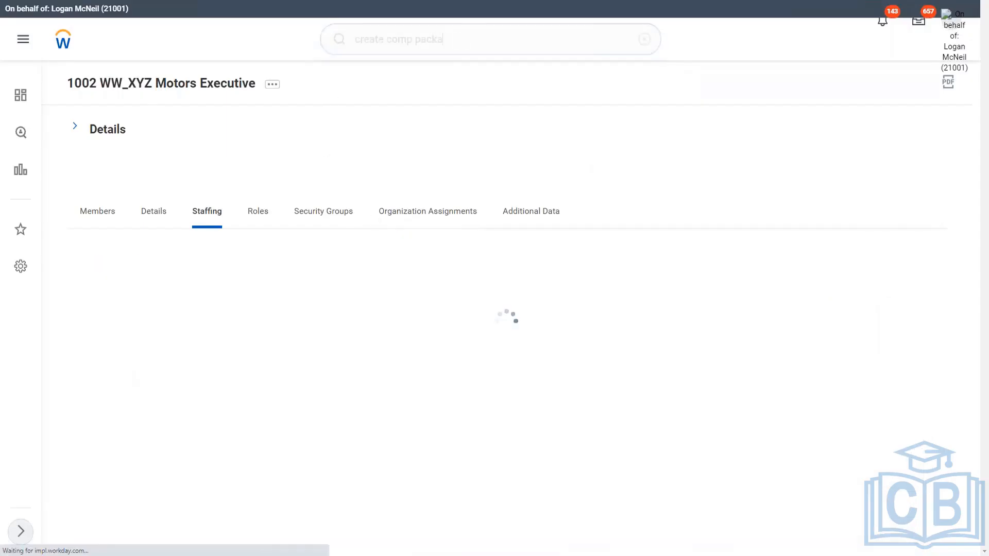
Open the Create Pre-Hire task and enter the pre-hire's first name and last name
left_click(407, 41)
type("create ")
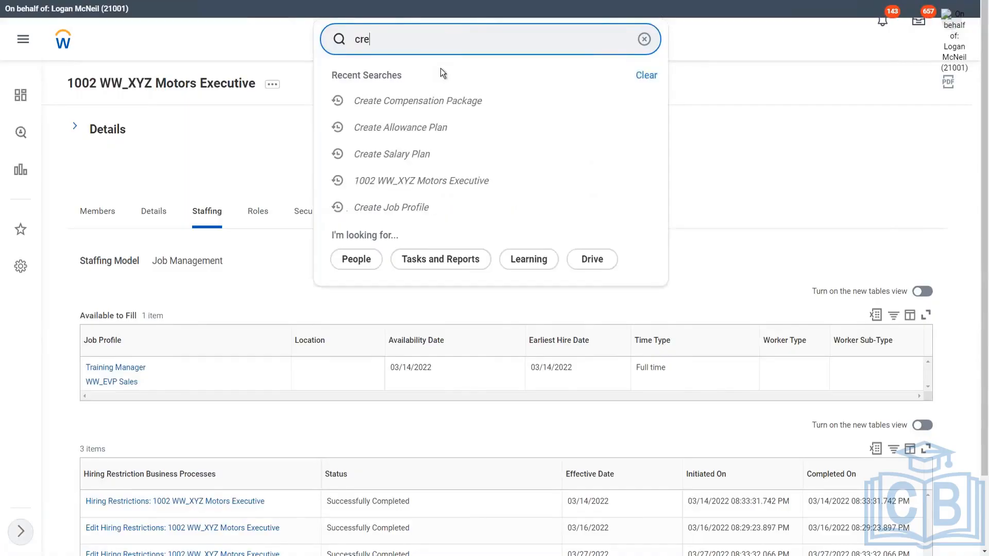
type("pre hire")
key("Return")
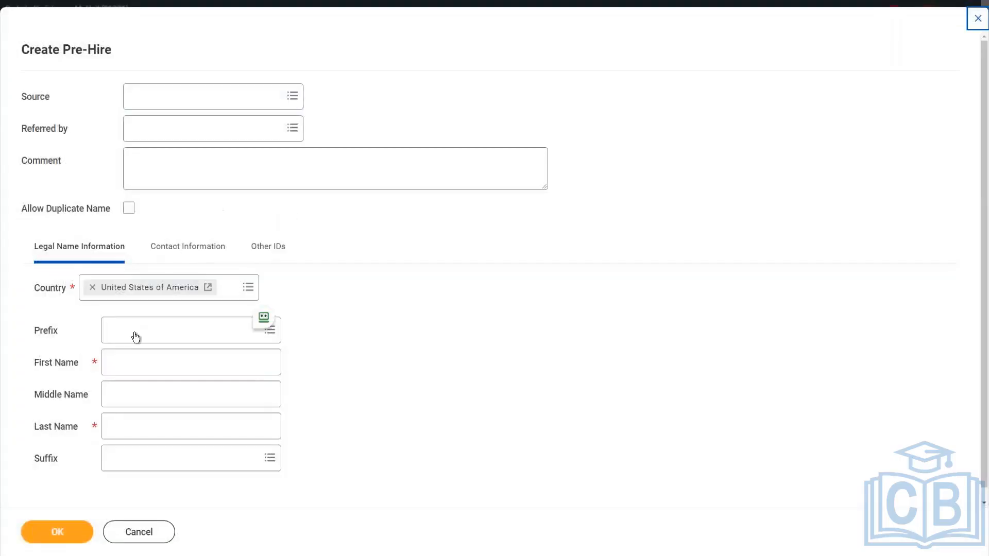
left_click(118, 362)
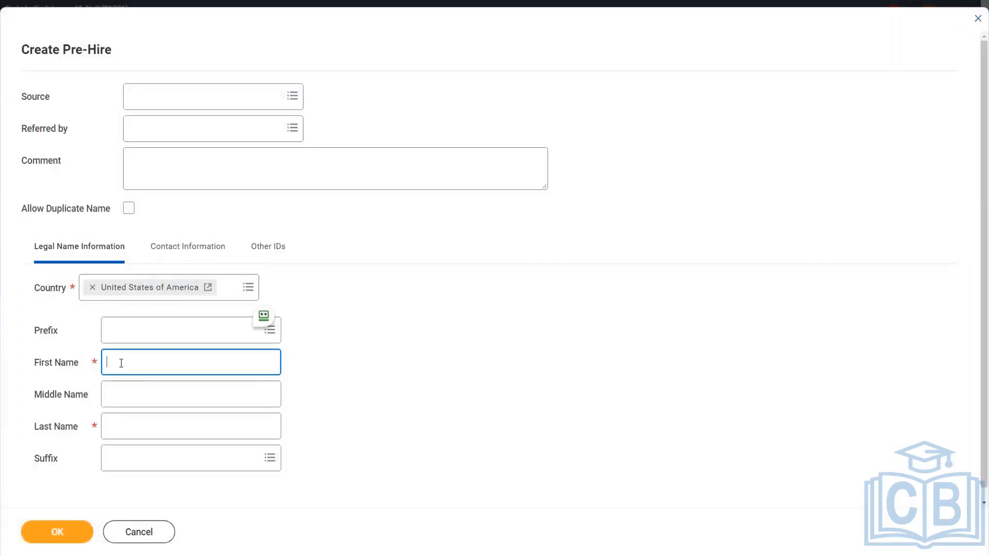
key("Tab")
key("Tab")
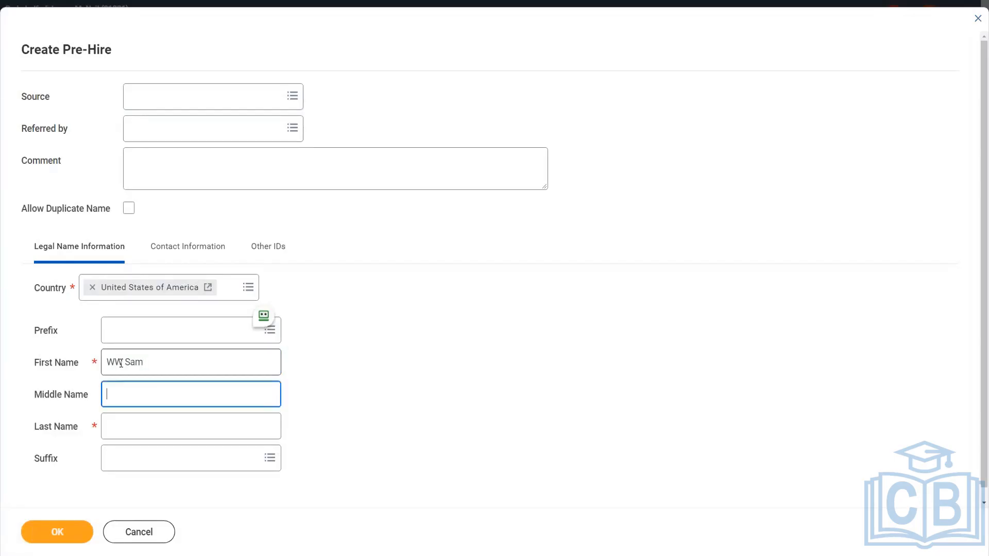
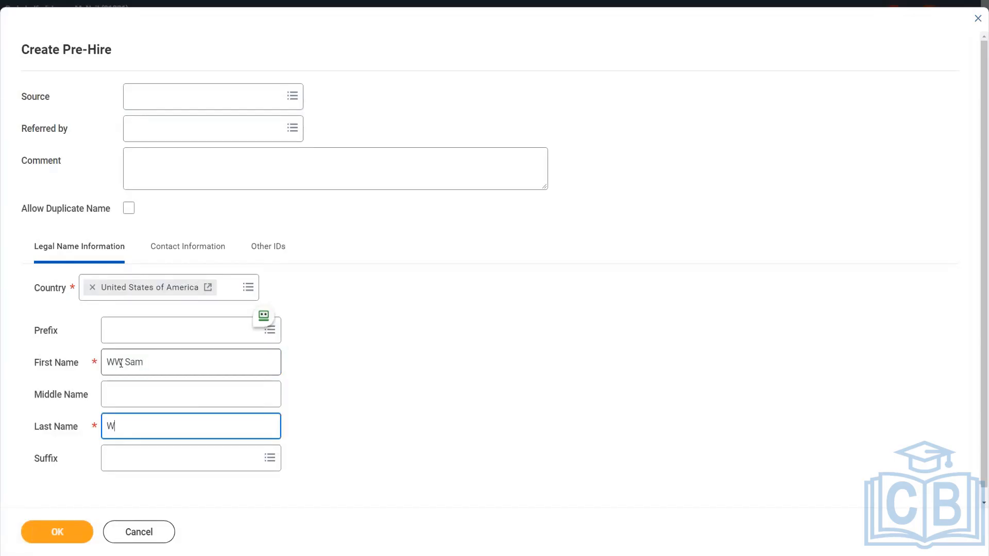
Add the pre-hire's email address in contact information with type Work
left_click(188, 247)
scroll(169, 437, "down", 2)
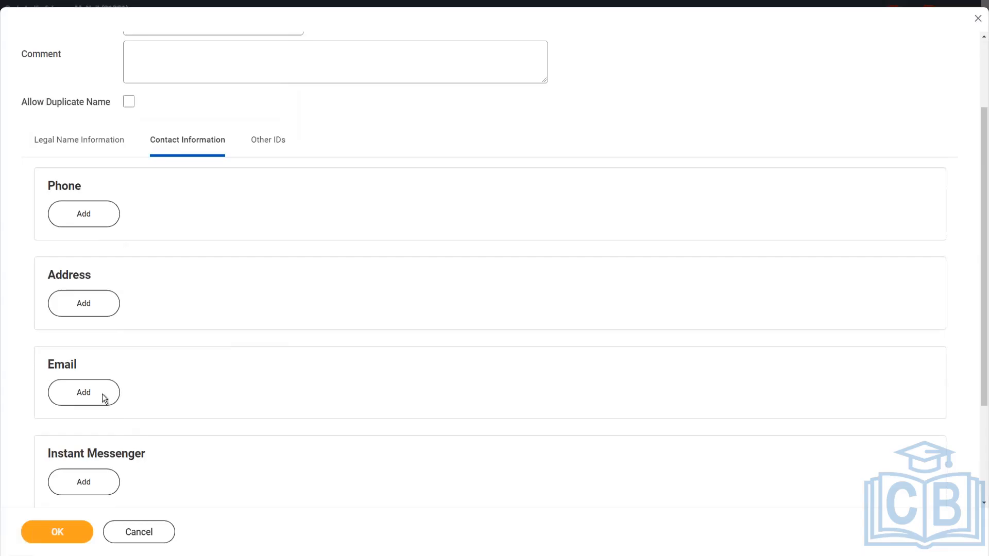
left_click(102, 395)
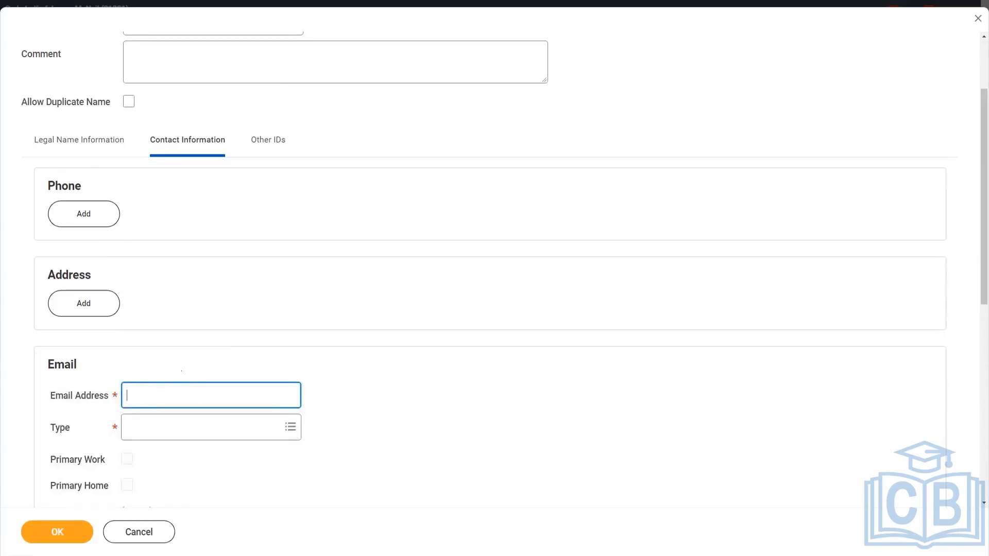
type("wwswilliams@test.com")
key("Tab")
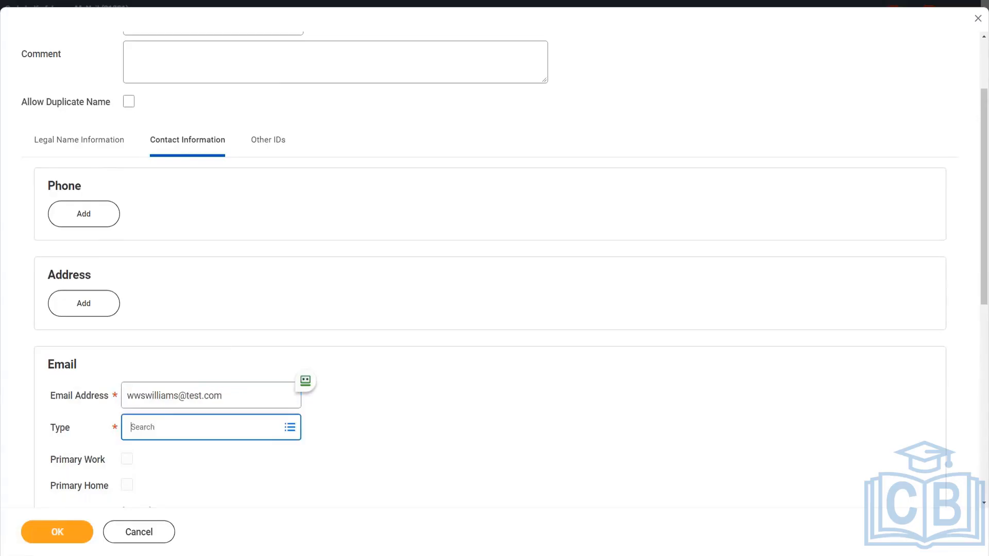
type("work")
key("Return")
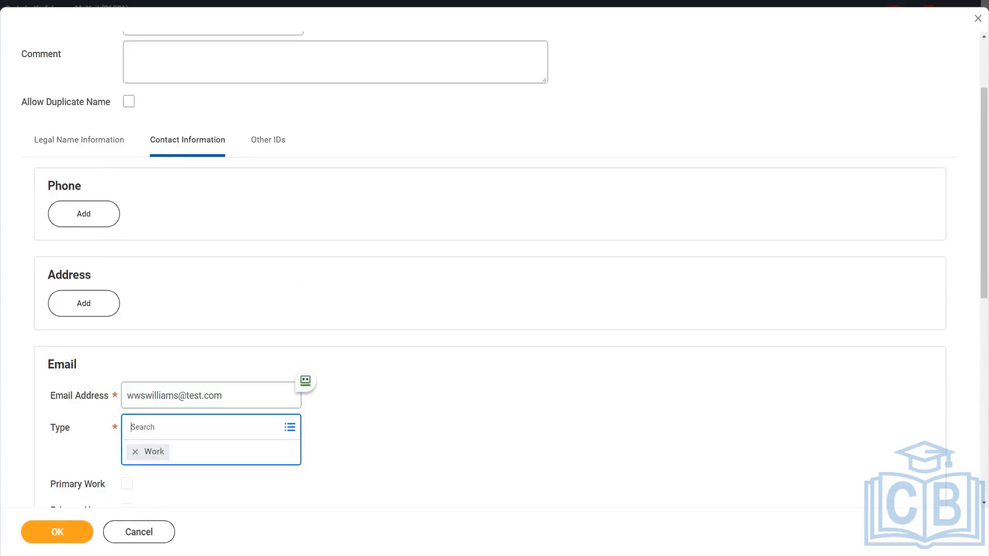
Try to submit the pre-hire and review the listed error
left_click(64, 536)
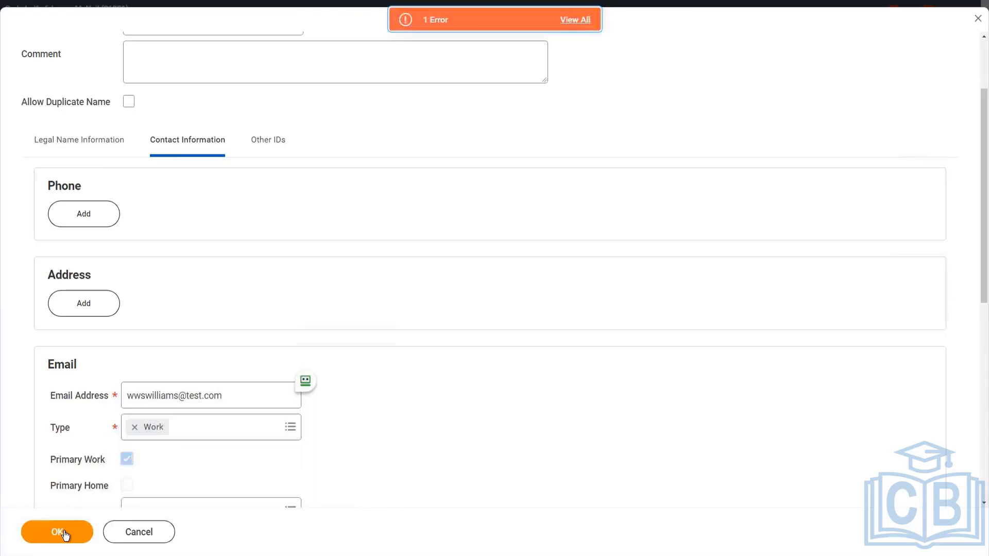
left_click(500, 26)
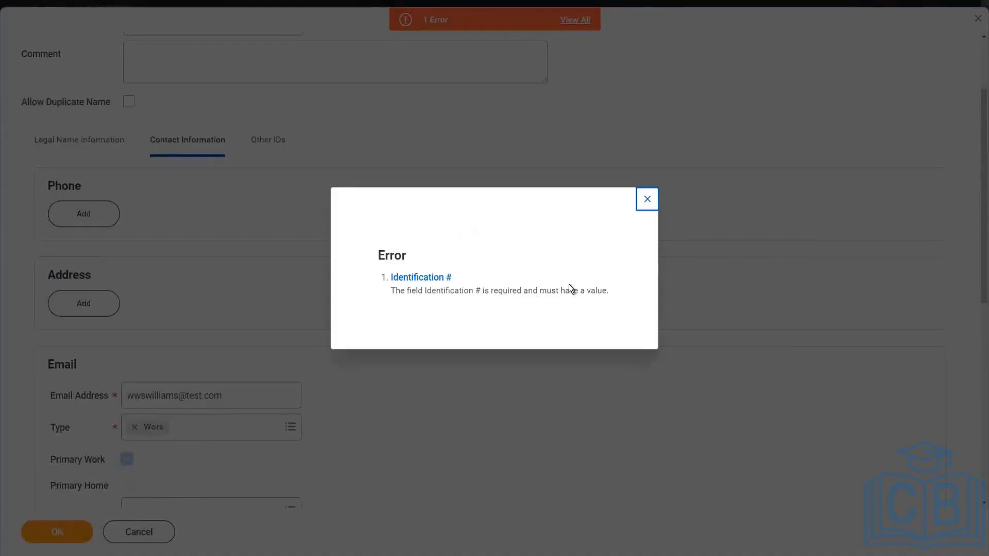
left_click(648, 201)
scroll(389, 243, "down", 4)
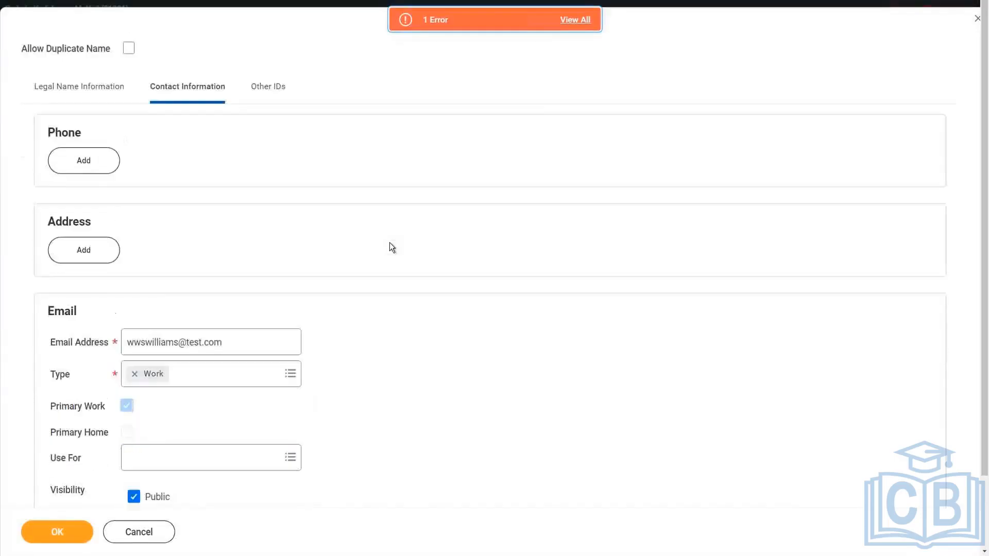
scroll(437, 308, "down", 4)
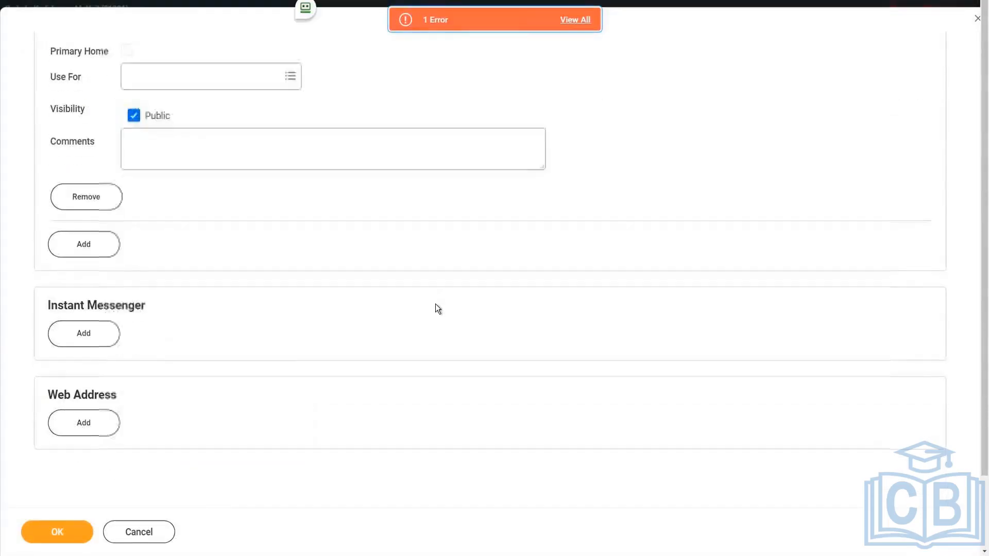
scroll(437, 307, "up", 6)
scroll(430, 292, "up", 3)
Enter an identification number for the pre-hire's Other IDs entry
left_click(260, 187)
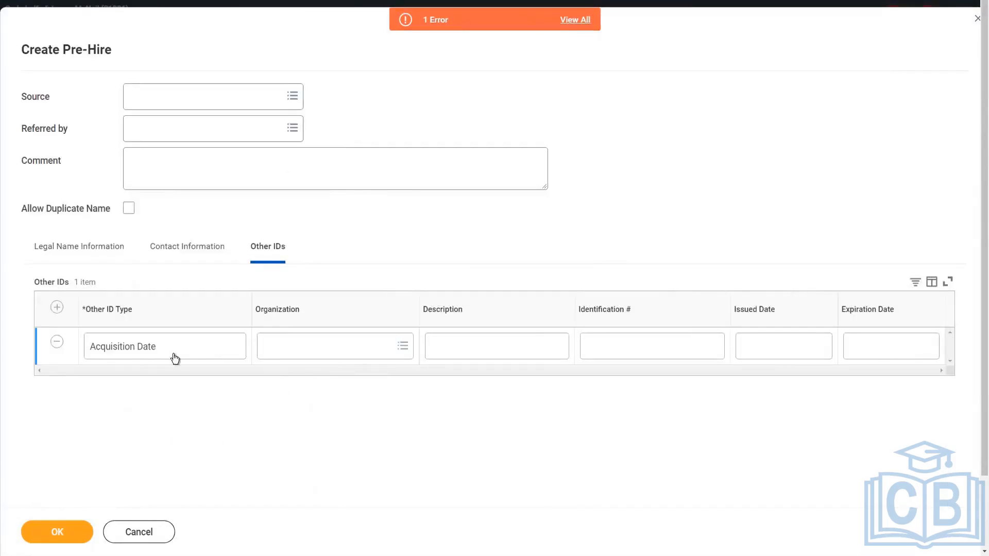
left_click(634, 351)
type("9999999")
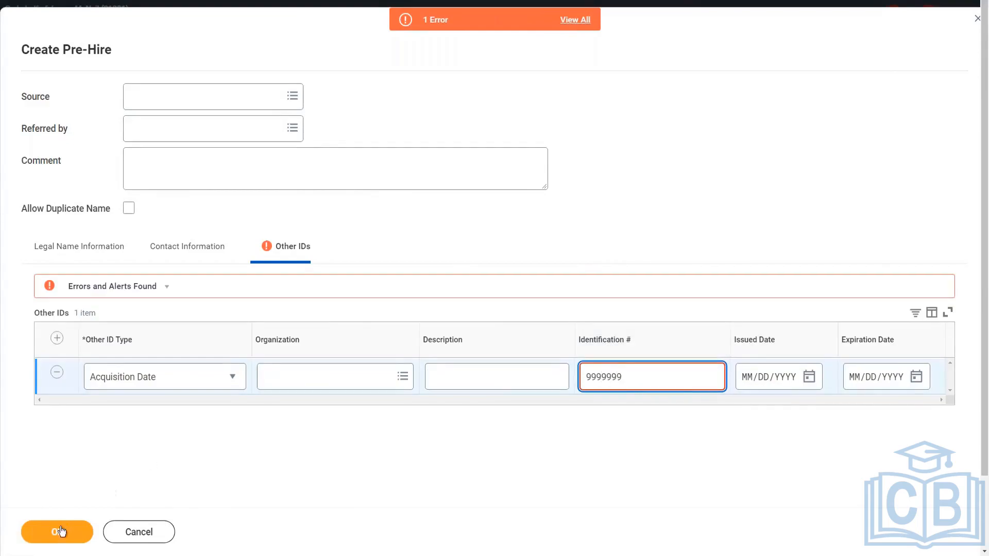
Change the Other ID type to Applicant ID and submit the pre-hire
left_click(231, 376)
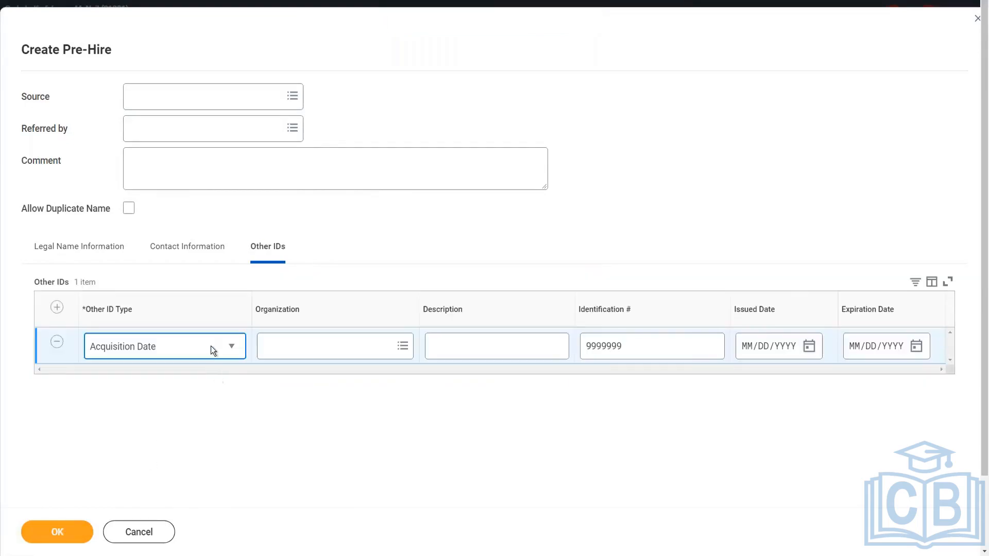
left_click(211, 346)
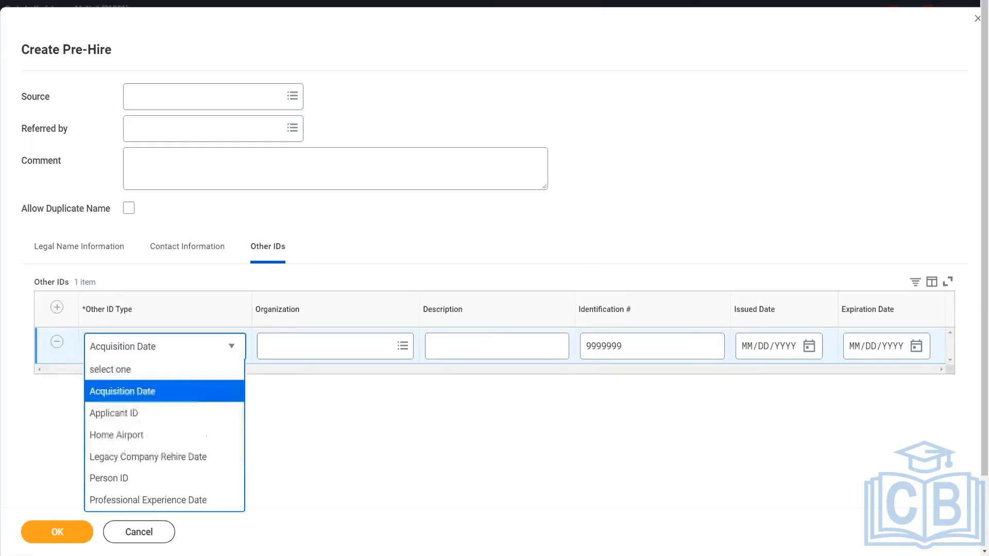
left_click(150, 415)
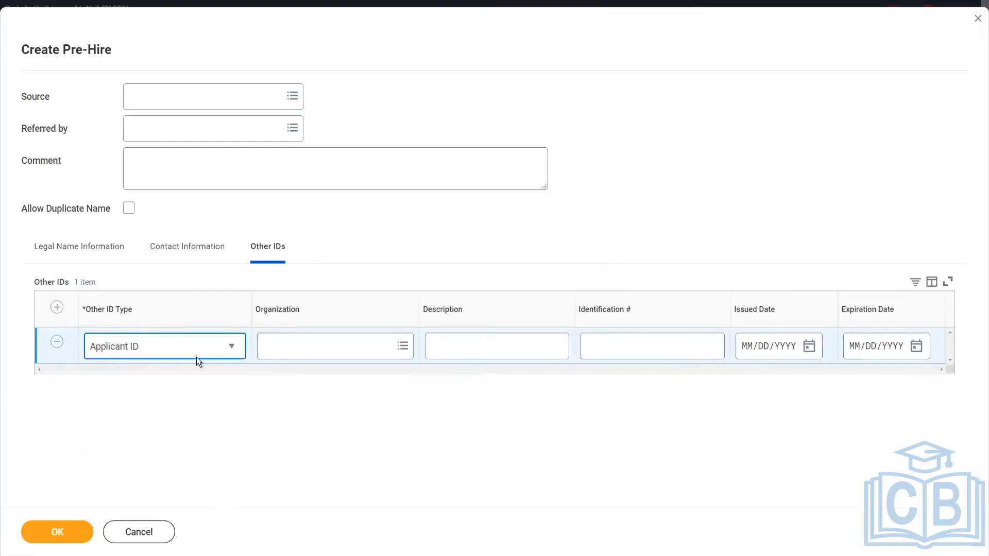
left_click(58, 542)
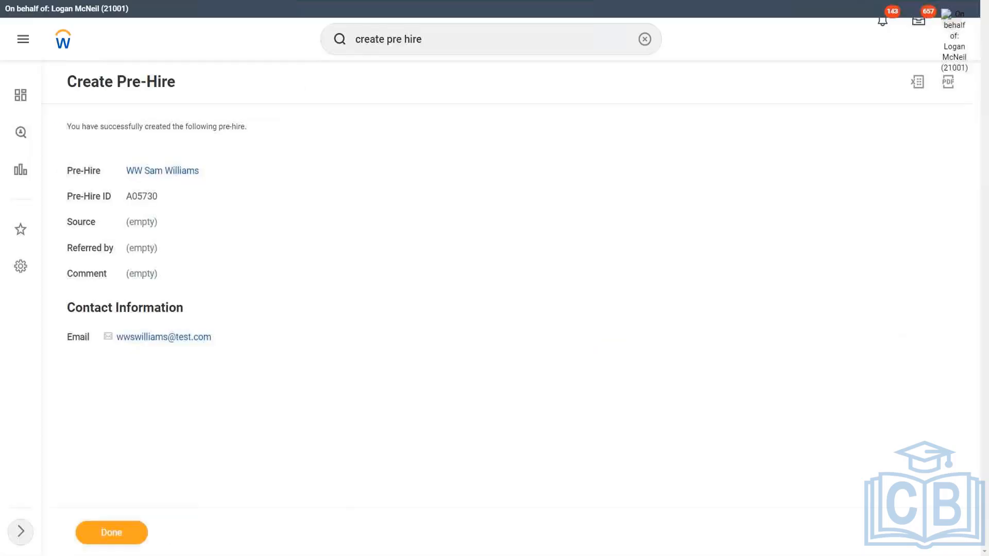
left_click(125, 537)
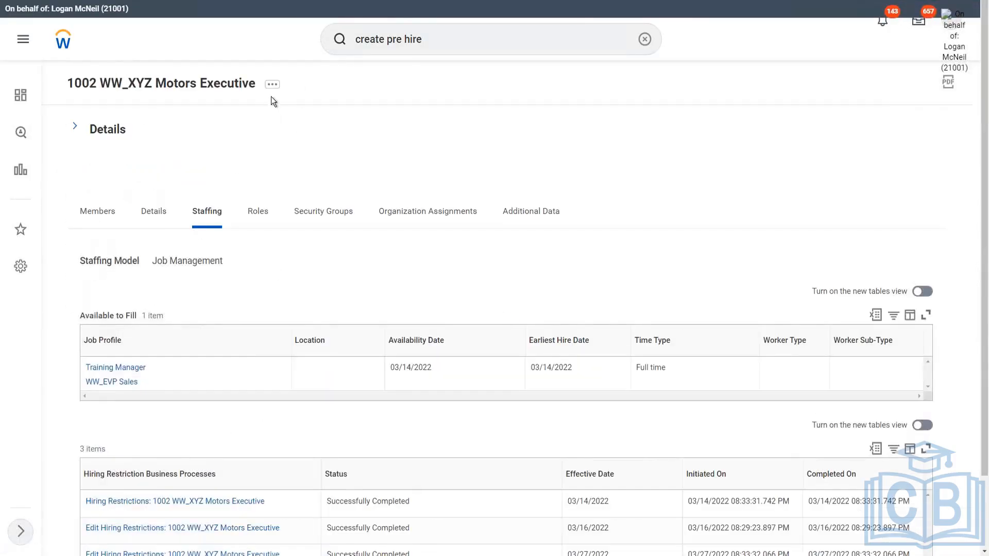
Start Hire Employee from the 1002 WW_XYZ Motors Executive organization's actions and select the newly created pre-hire
left_click(272, 88)
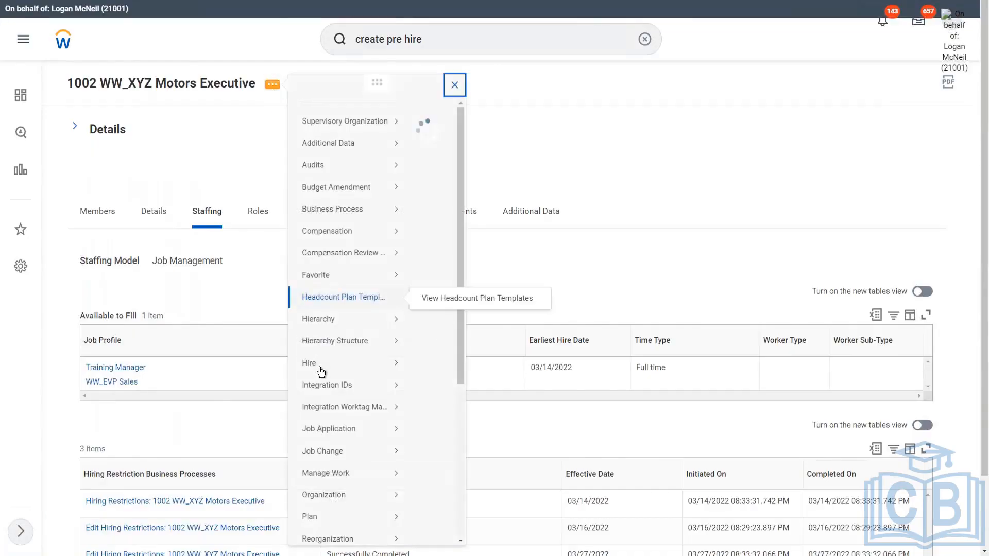
mouse_move(319, 376)
left_click(447, 396)
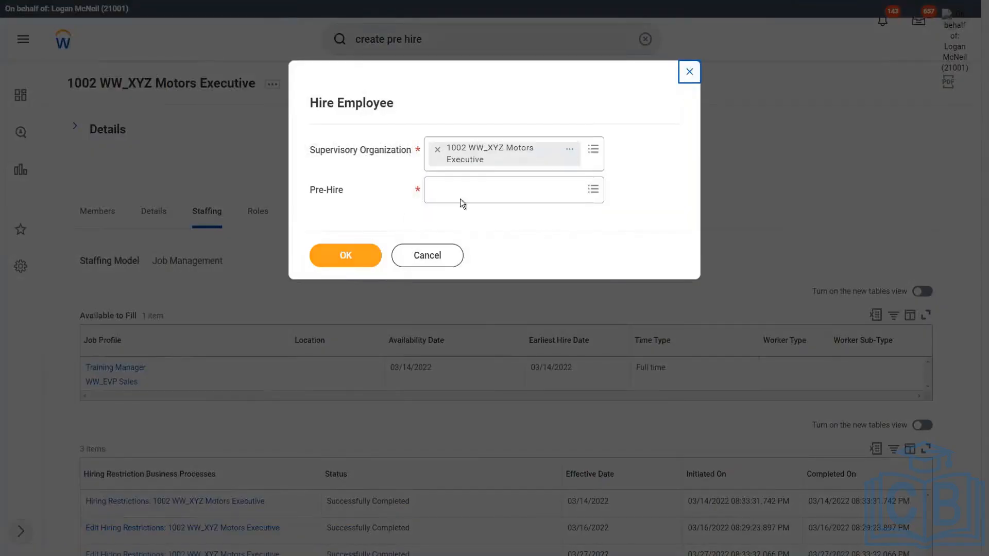
left_click(459, 198)
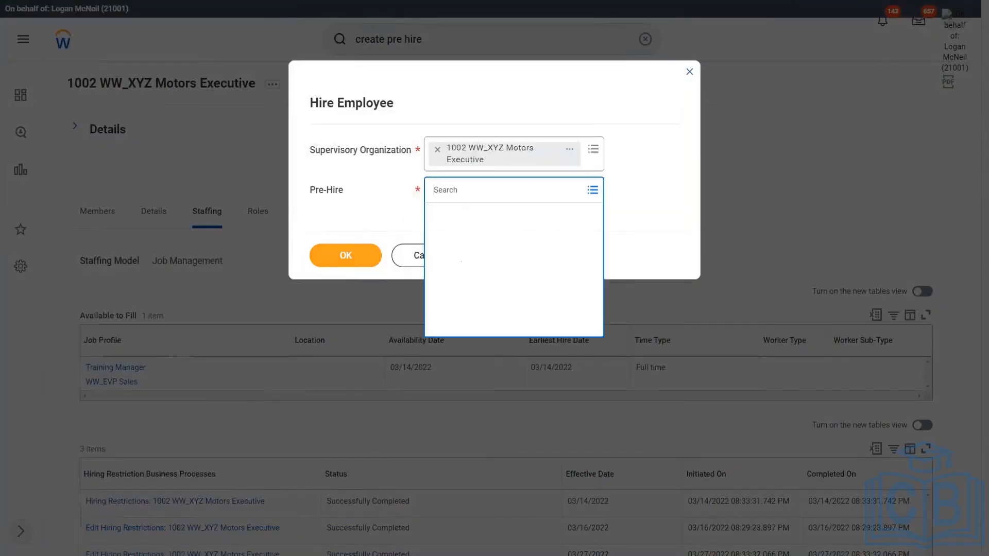
type("ww sam")
key("Return")
left_click(360, 256)
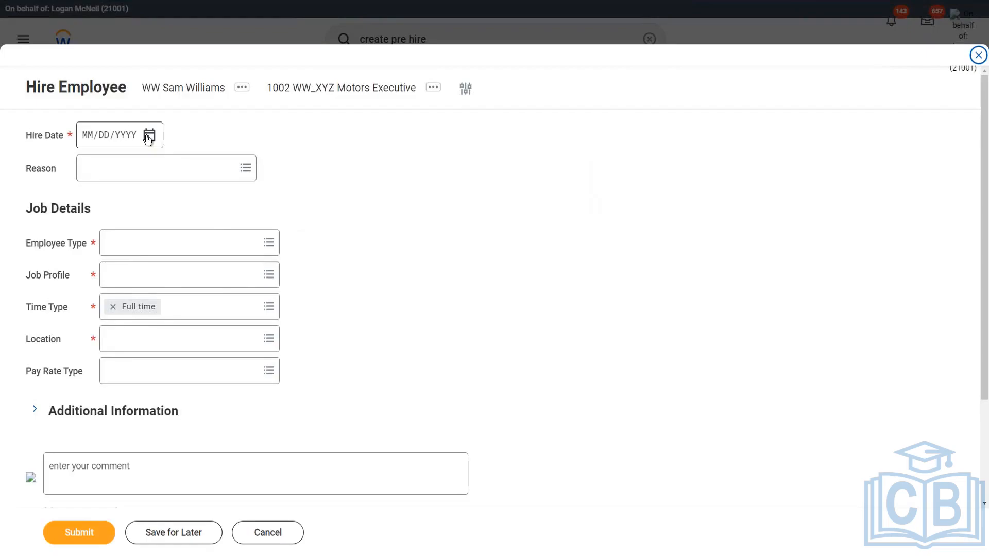
Set the hire date to 03/27/2022
left_click(149, 137)
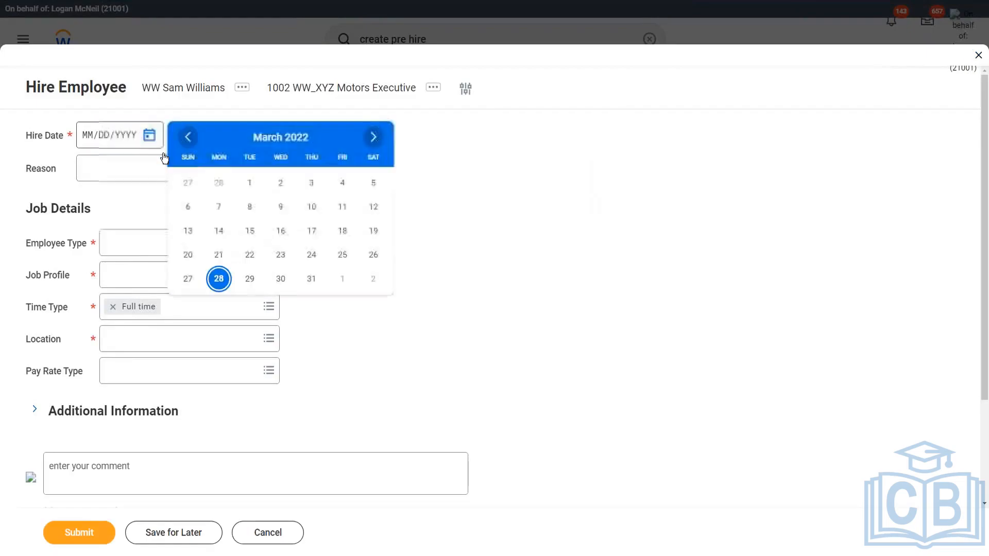
left_click(189, 280)
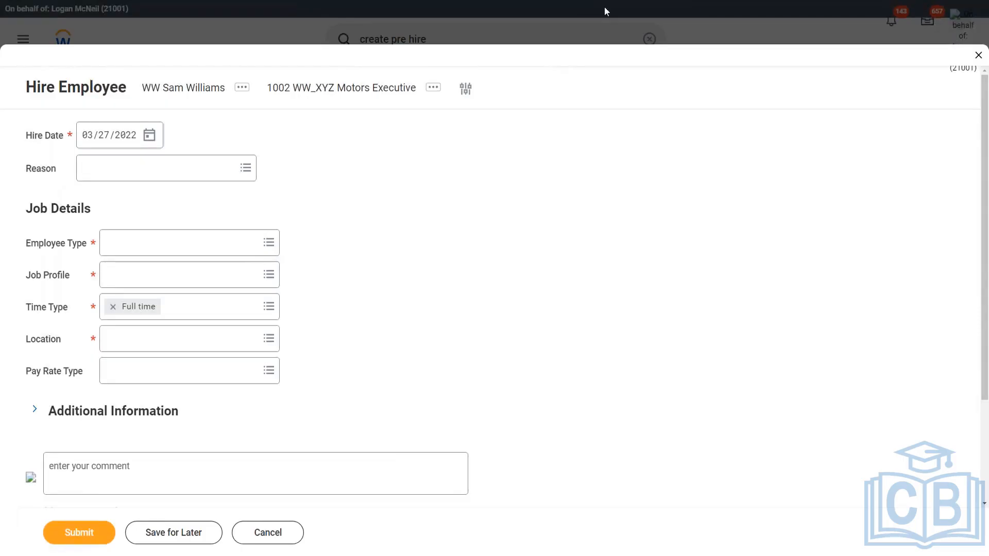
mouse_move(250, 198)
left_mouse_down()
mouse_move(305, 146)
mouse_move(161, 135)
mouse_move(7, 156)
mouse_move(109, 187)
mouse_move(253, 195)
left_mouse_up()
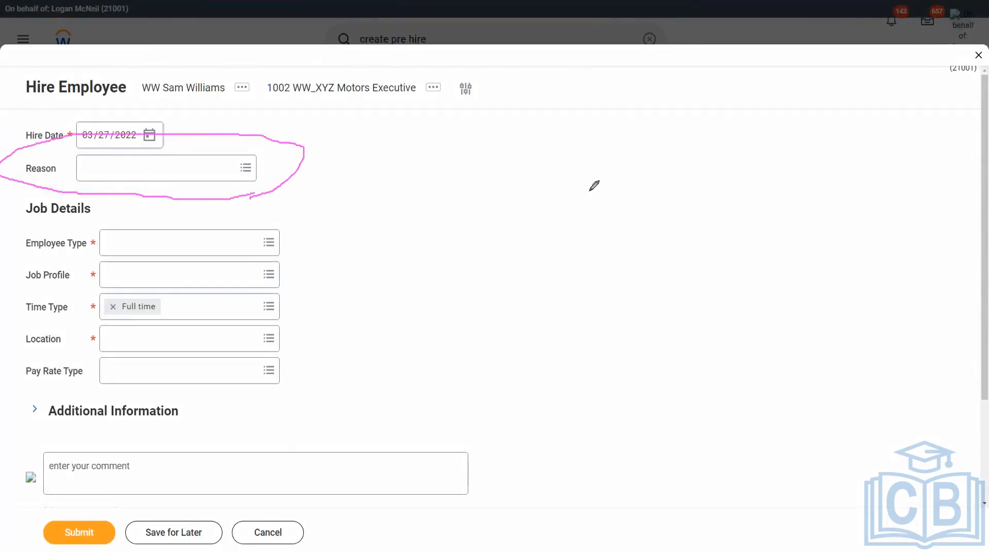
Set the employee type to Regular and the hire reason to New Hire > New Position
left_click(170, 244)
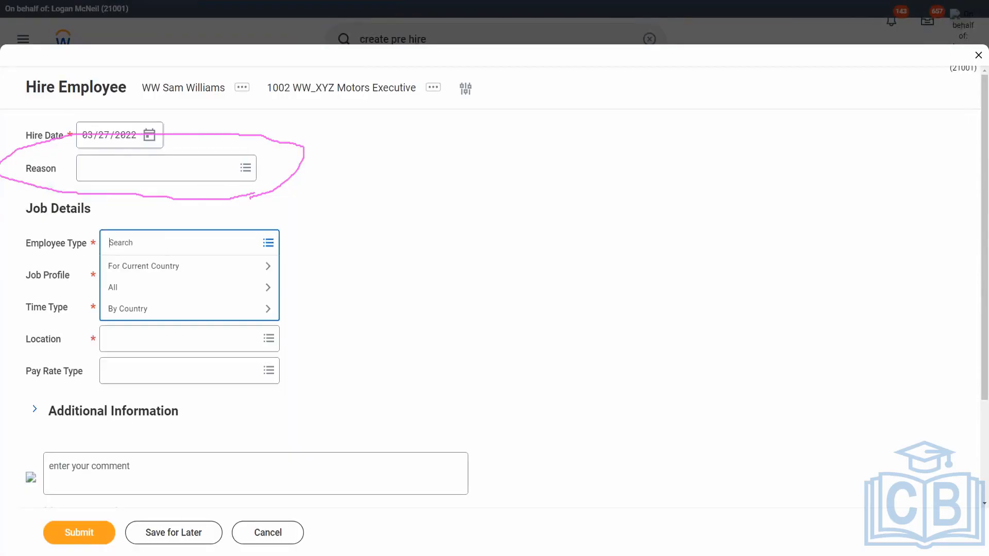
type("reg")
key("Return")
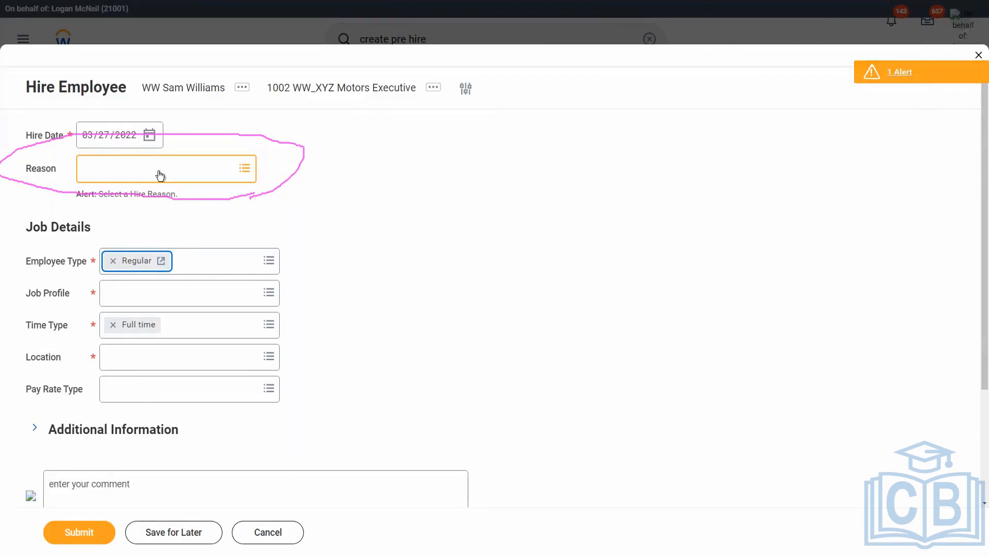
left_click(223, 175)
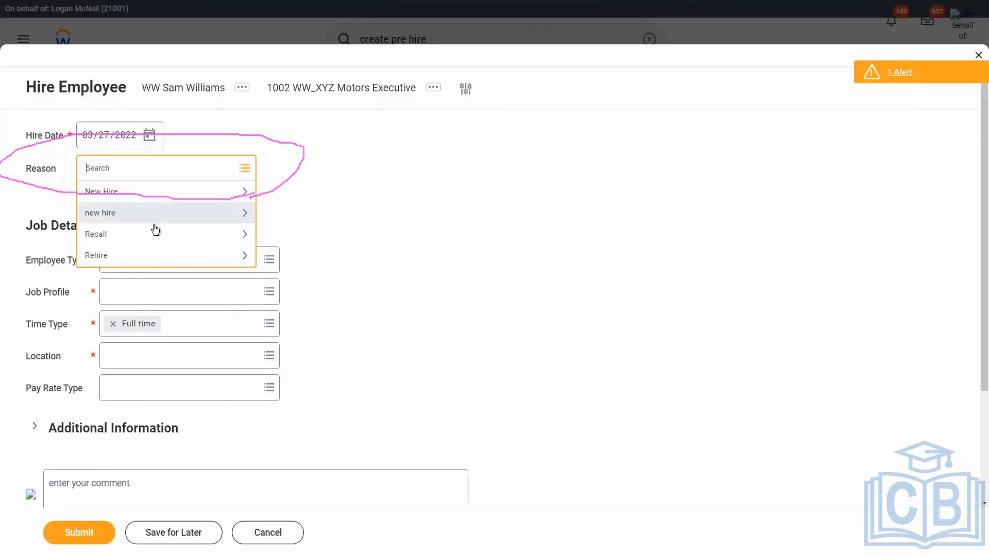
left_click(152, 193)
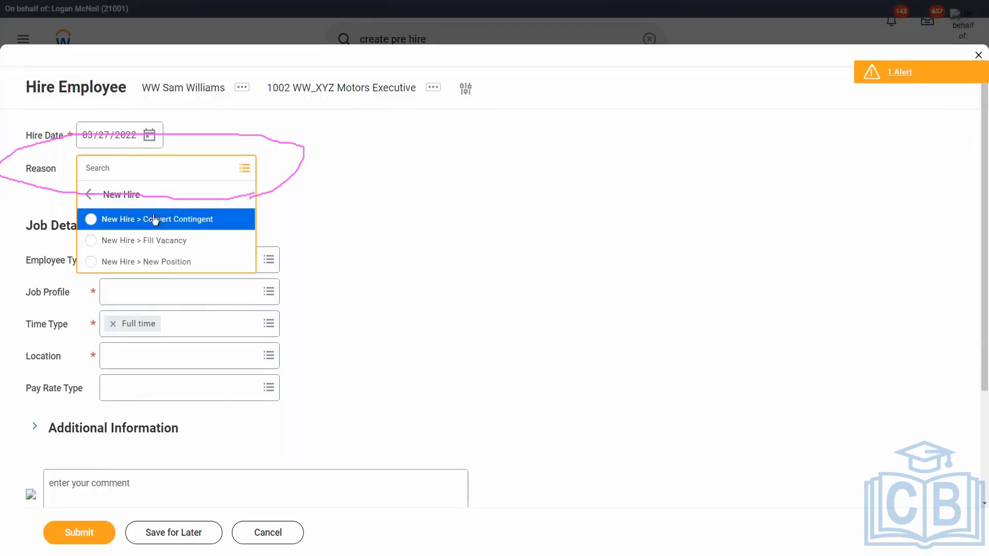
left_click(197, 262)
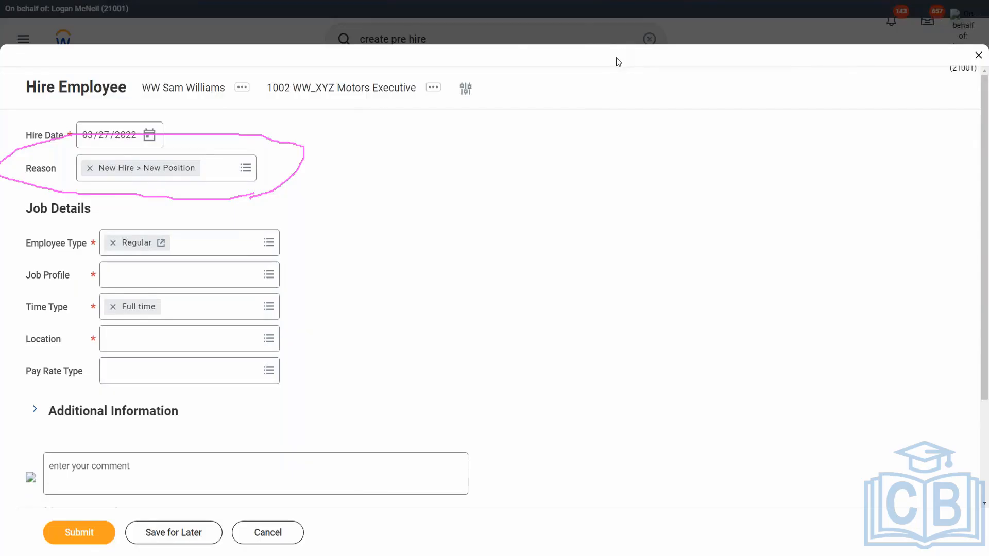
Set the job profile to WW_EVP Sales
left_click(128, 279)
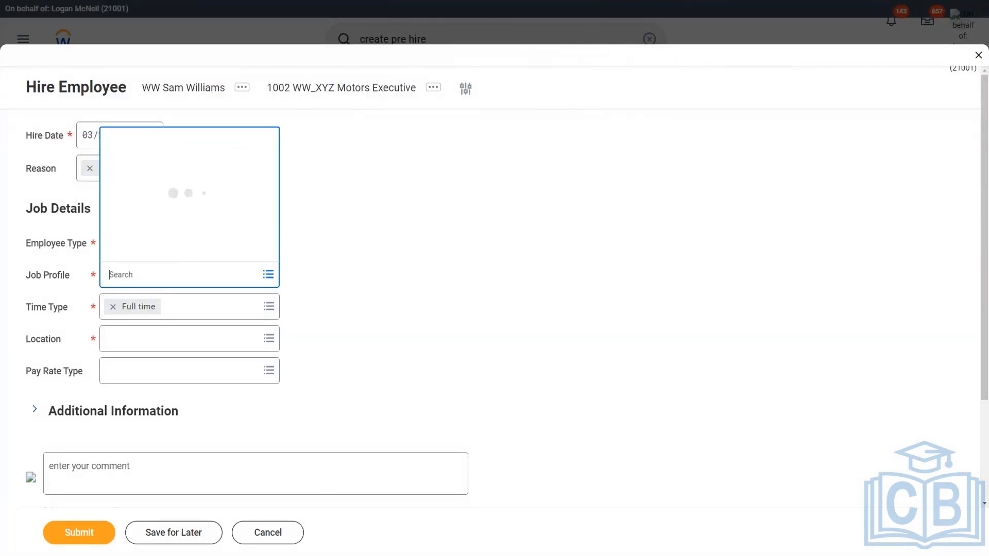
type("evp")
key("Return")
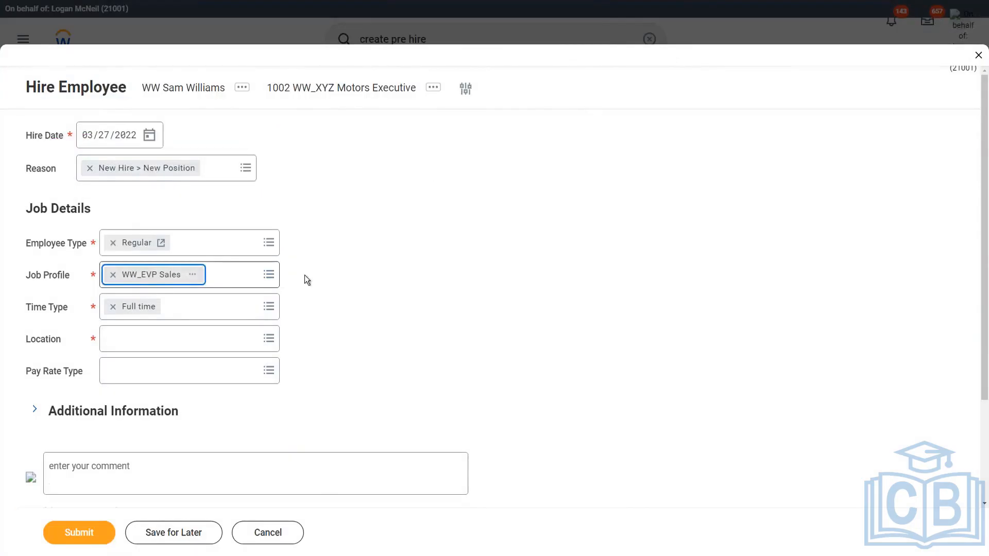
Compare the New York location results, choose the Edge Global Location Hierarchy office, and submit the hire
left_click(158, 344)
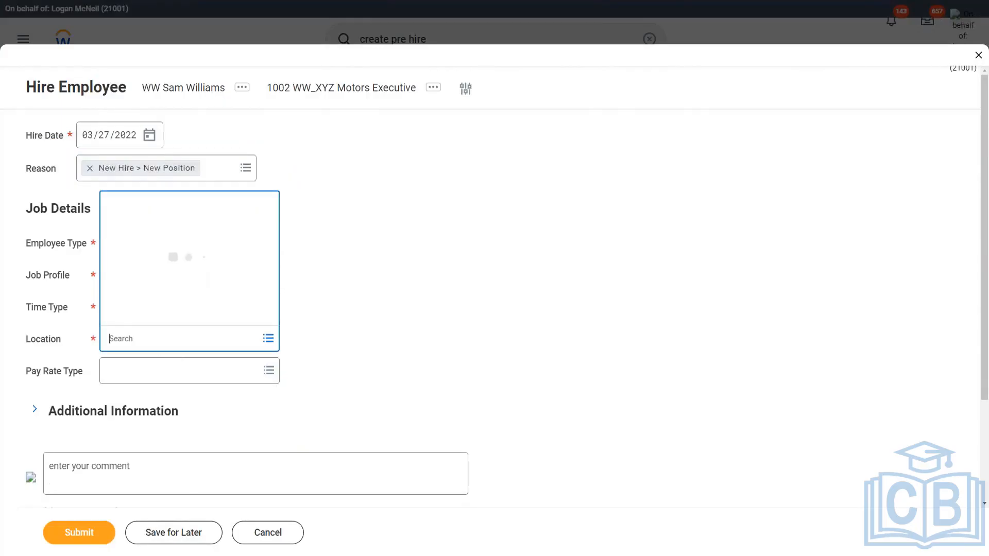
type("new york")
key("Return")
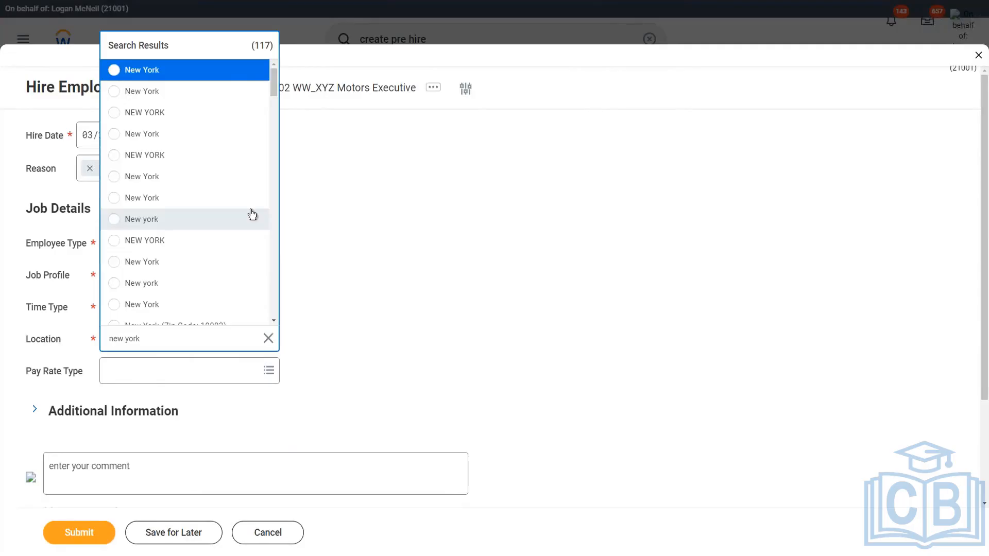
left_click(253, 71)
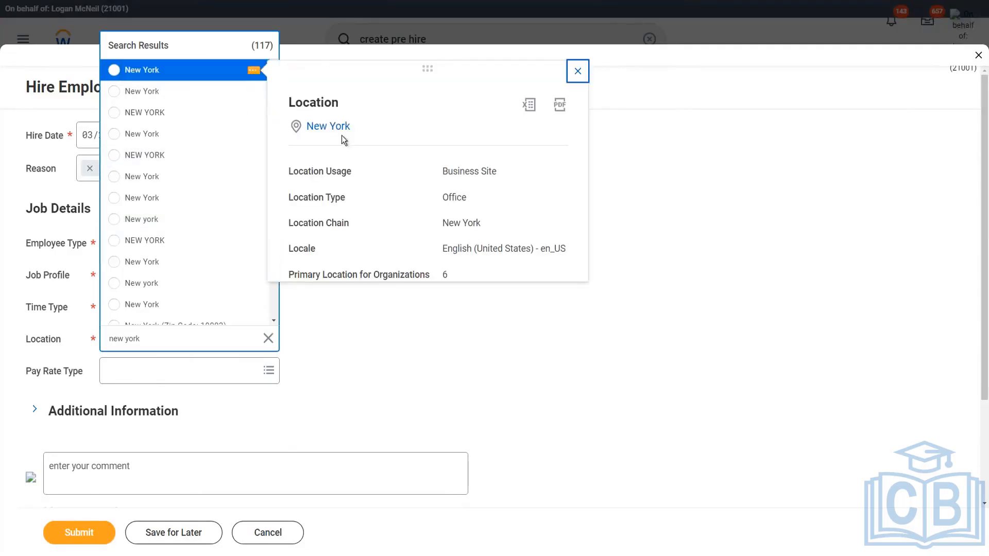
left_click(254, 91)
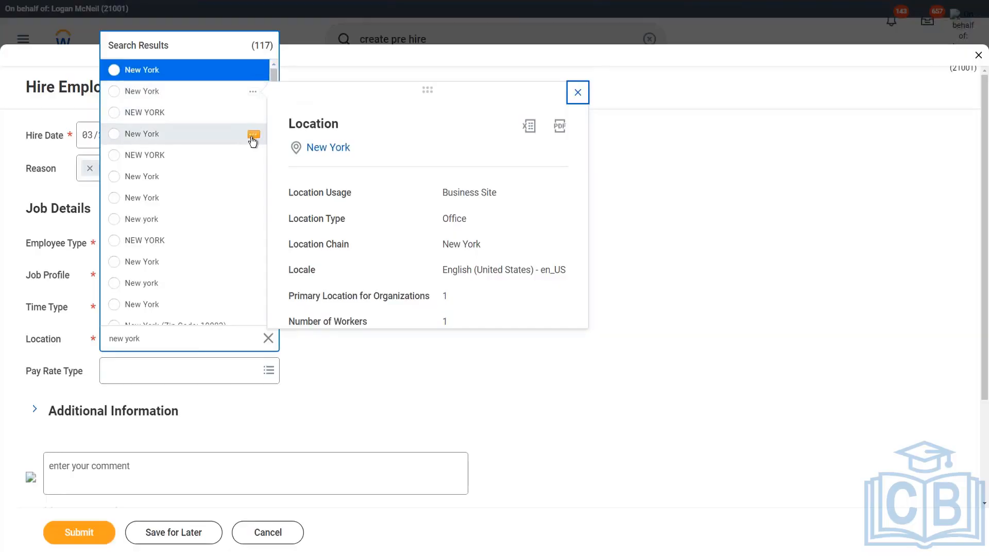
left_click(253, 135)
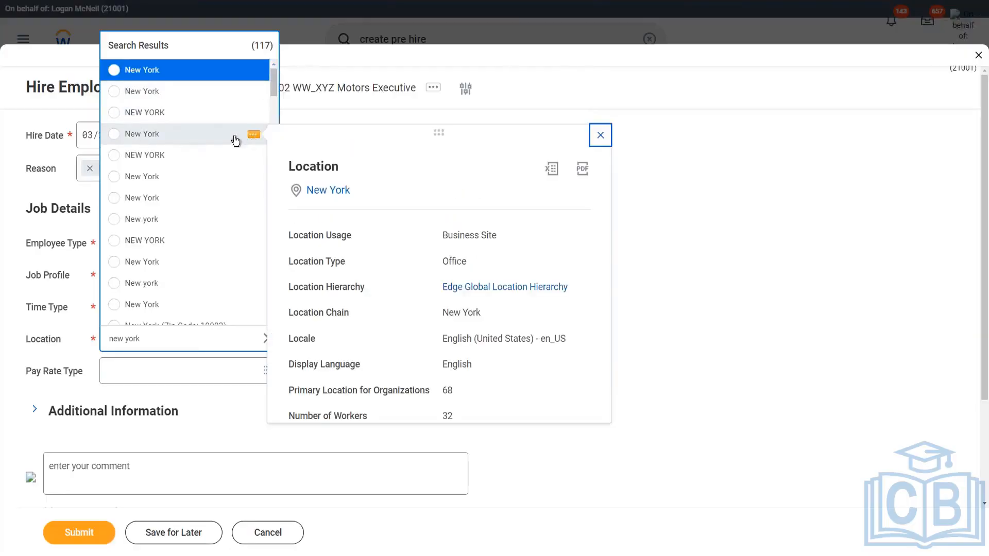
left_click(113, 134)
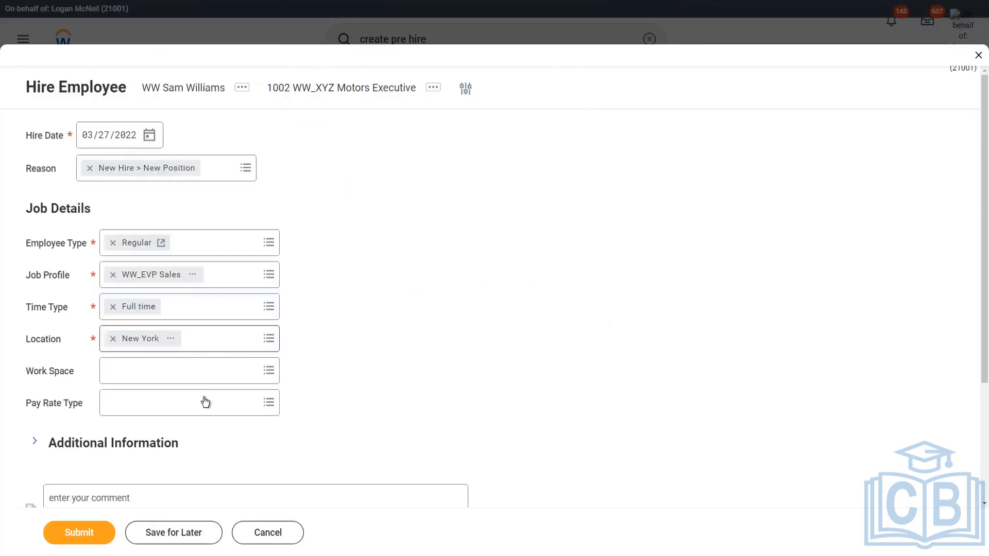
scroll(371, 430, "down", 1)
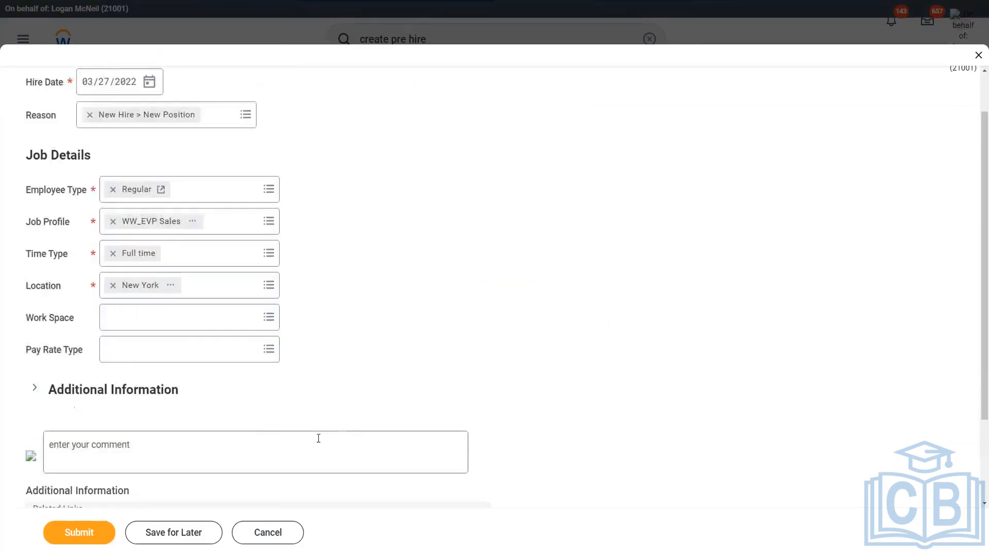
left_click(85, 538)
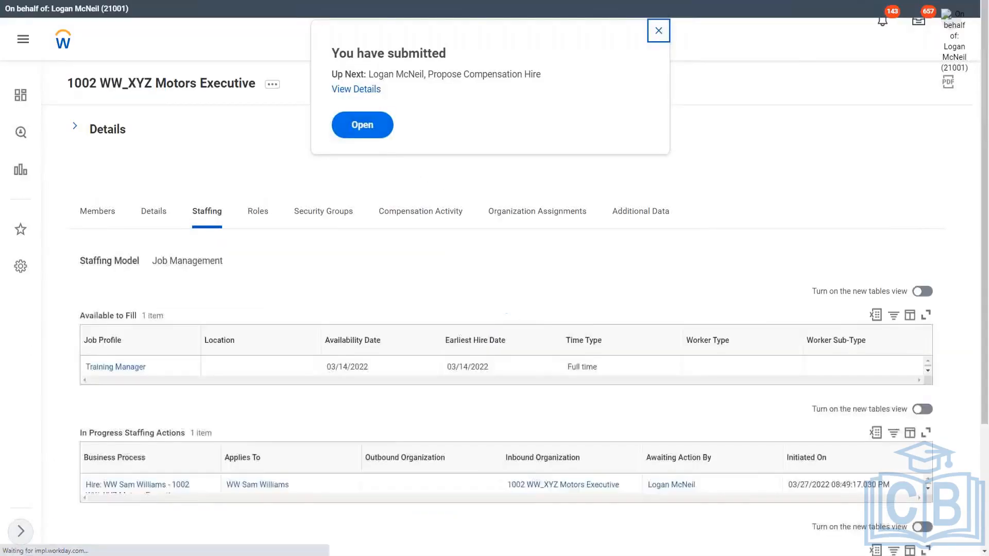
Open the follow-up Propose Compensation Hire task and review its compensation sections
left_click_drag(387, 75, 475, 74)
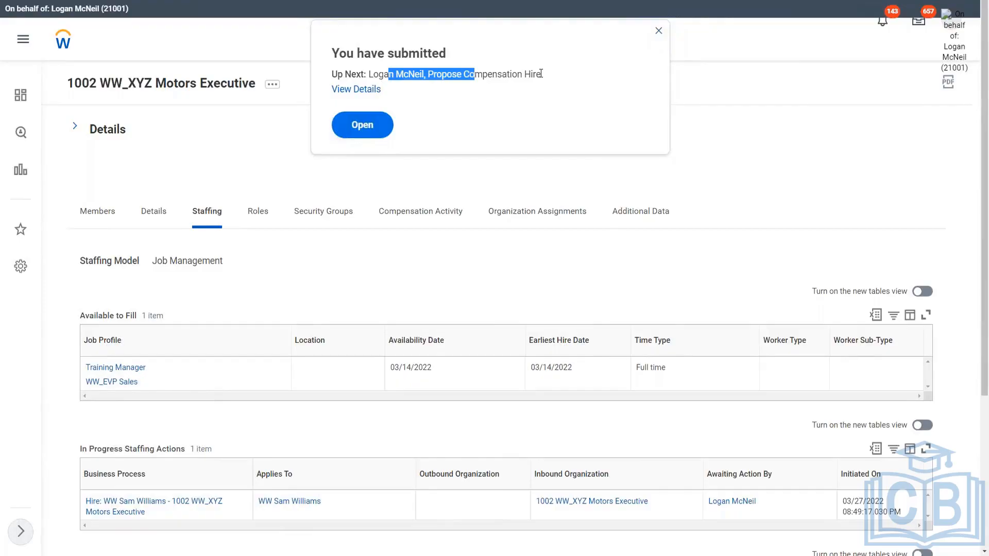
left_click_drag(542, 74, 424, 70)
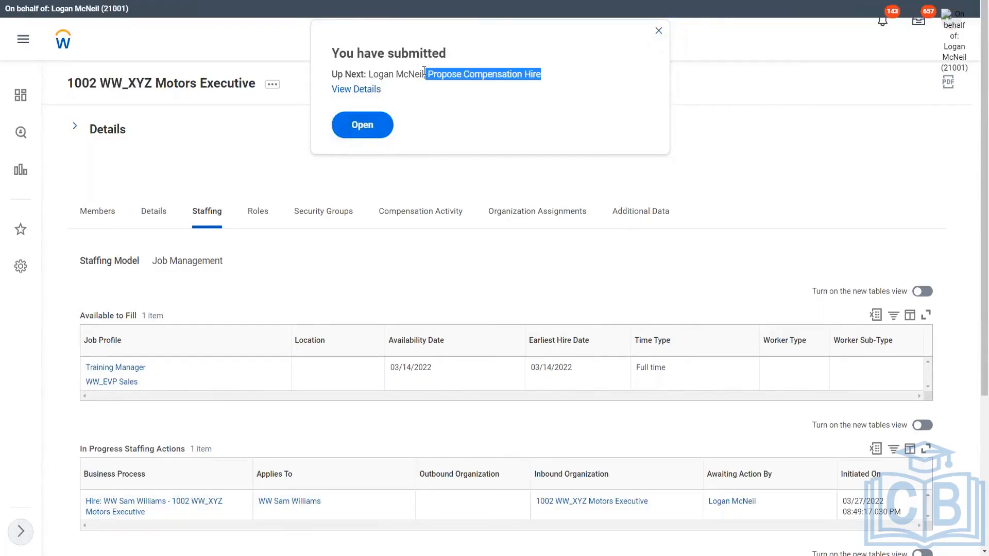
left_click(491, 81)
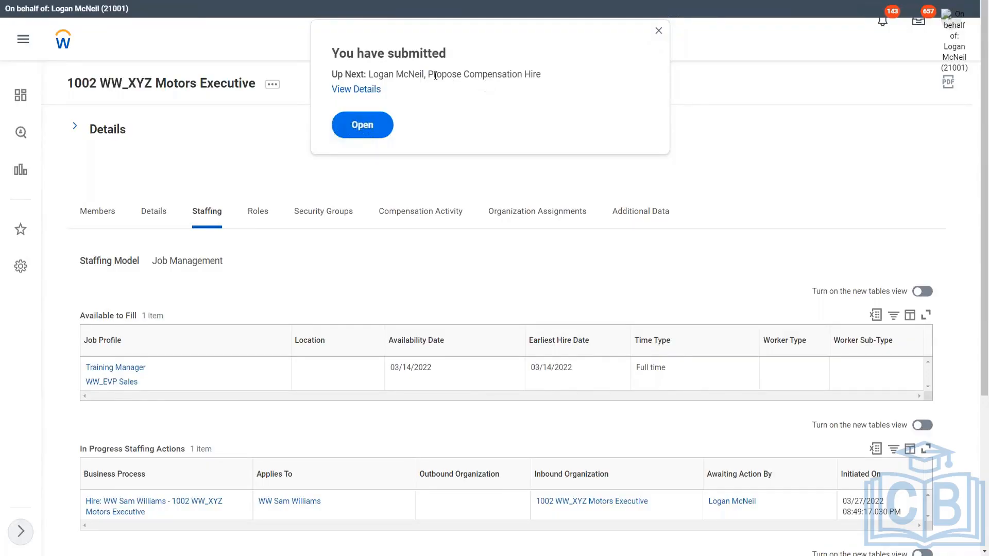
left_click_drag(428, 76, 563, 77)
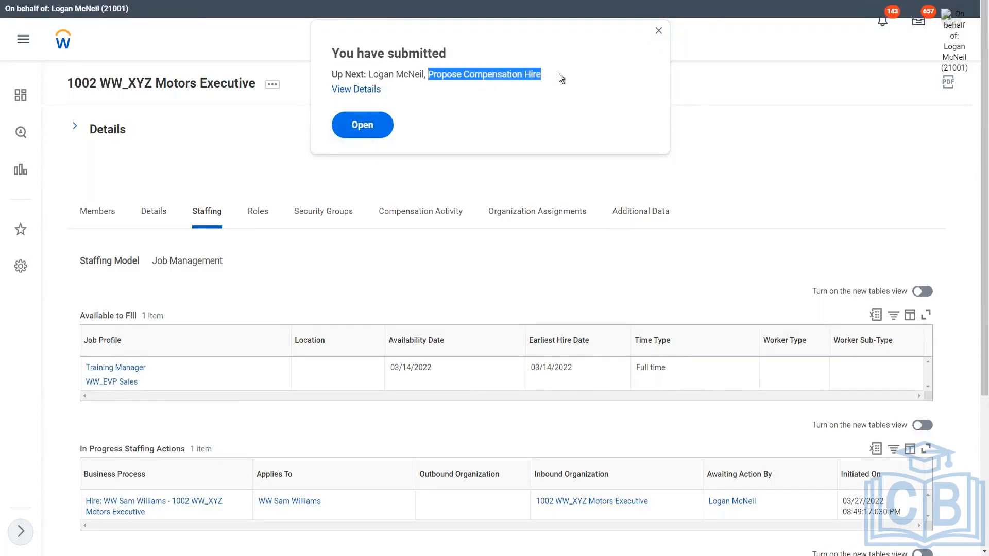
left_click(392, 108)
left_click(380, 128)
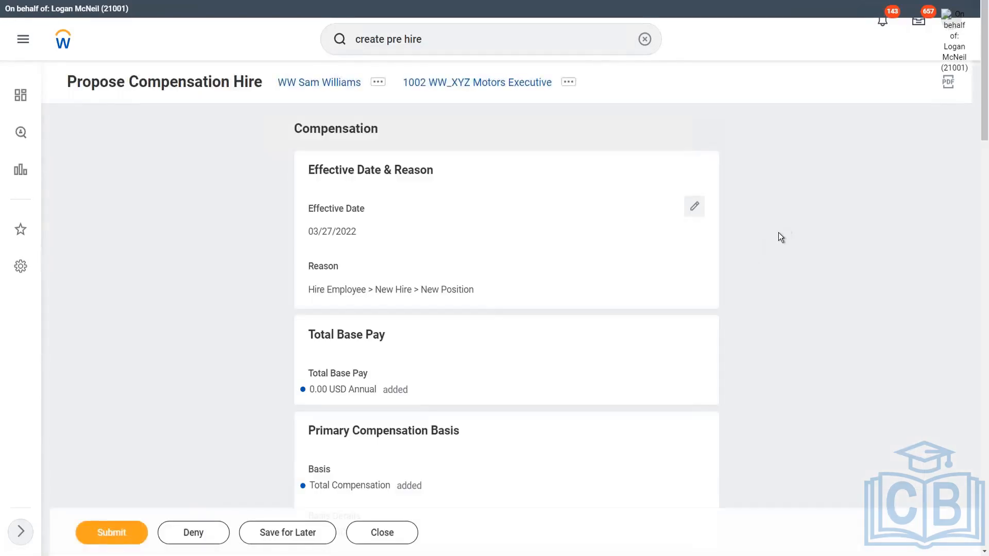
scroll(777, 234, "down", 5)
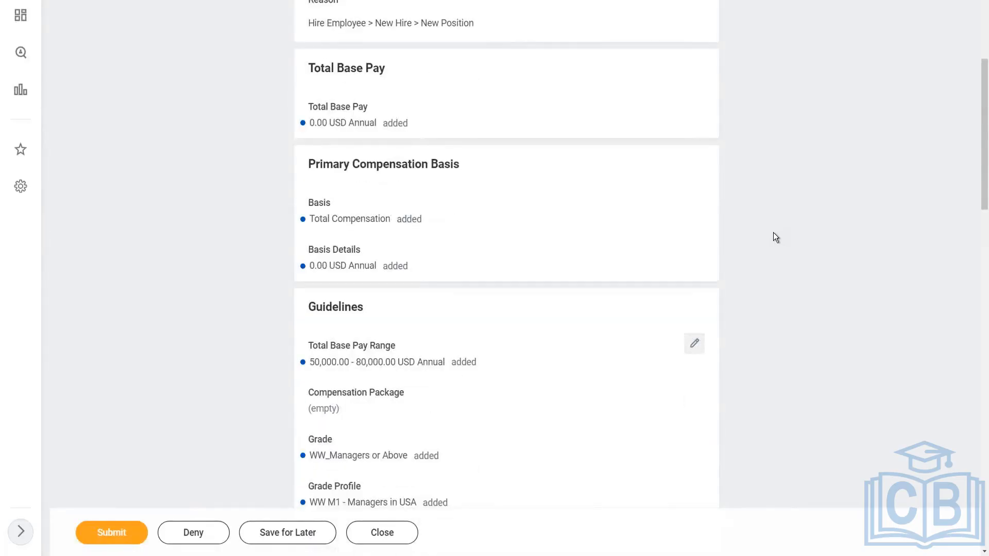
scroll(775, 236, "down", 5)
scroll(773, 232, "up", 8)
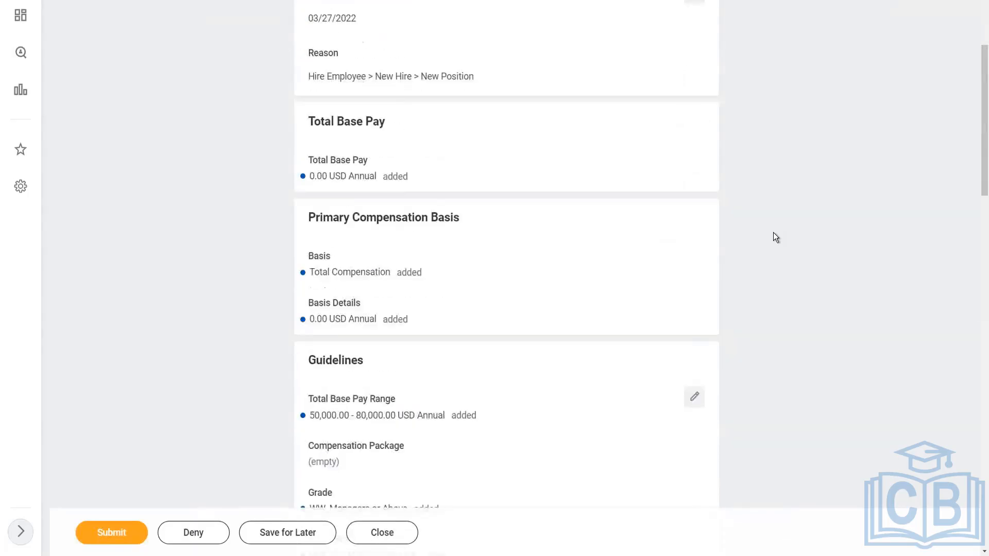
scroll(776, 237, "up", 1)
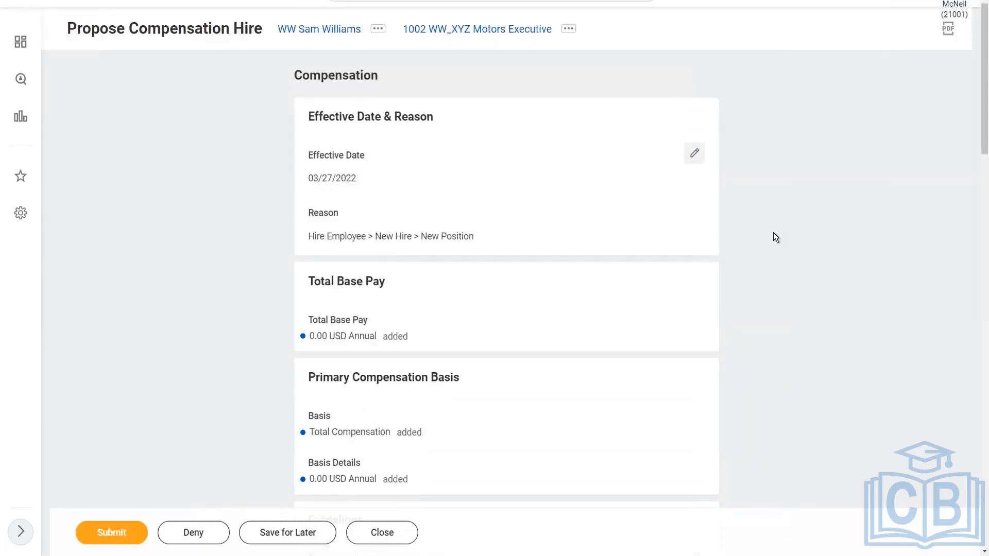
Open the guidelines for editing and examine the EP021722 Management Comp Package details from the compensation package list
scroll(775, 236, "down", 4)
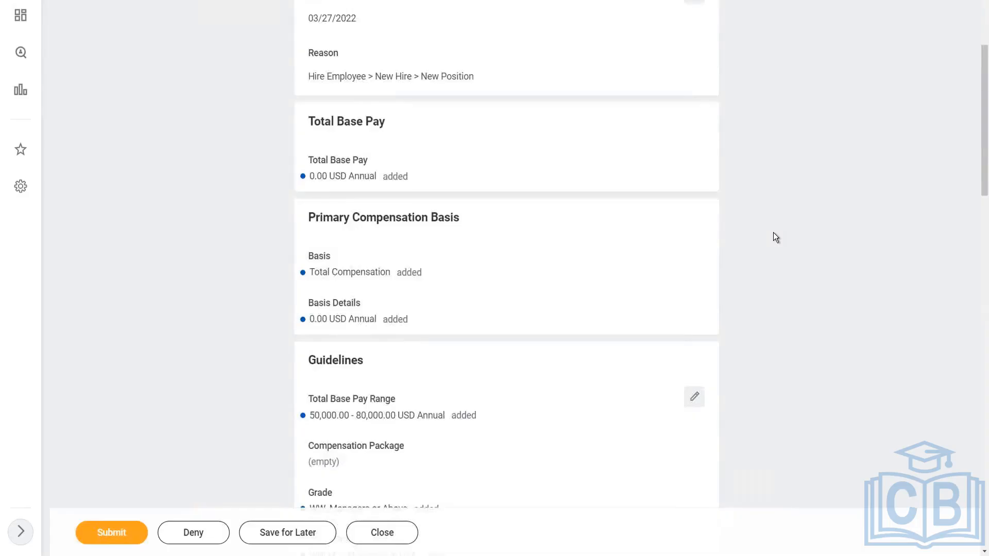
scroll(774, 235, "down", 2)
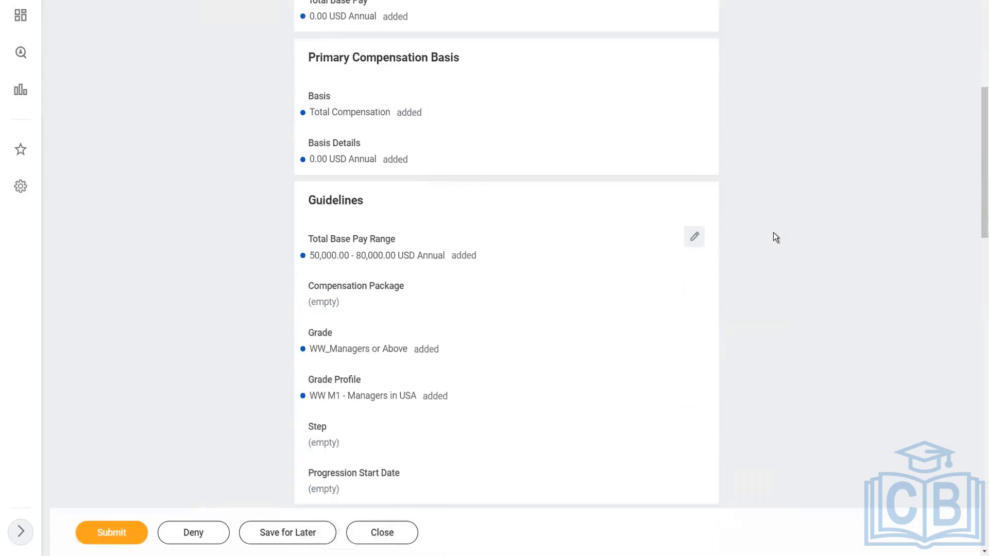
scroll(774, 234, "down", 3)
scroll(774, 233, "down", 1)
scroll(773, 233, "up", 1)
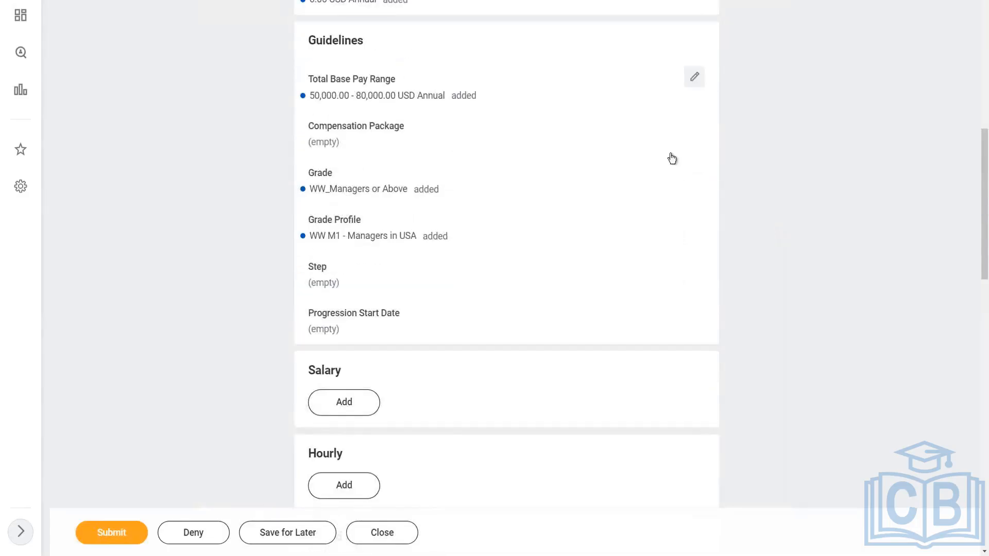
left_click(694, 76)
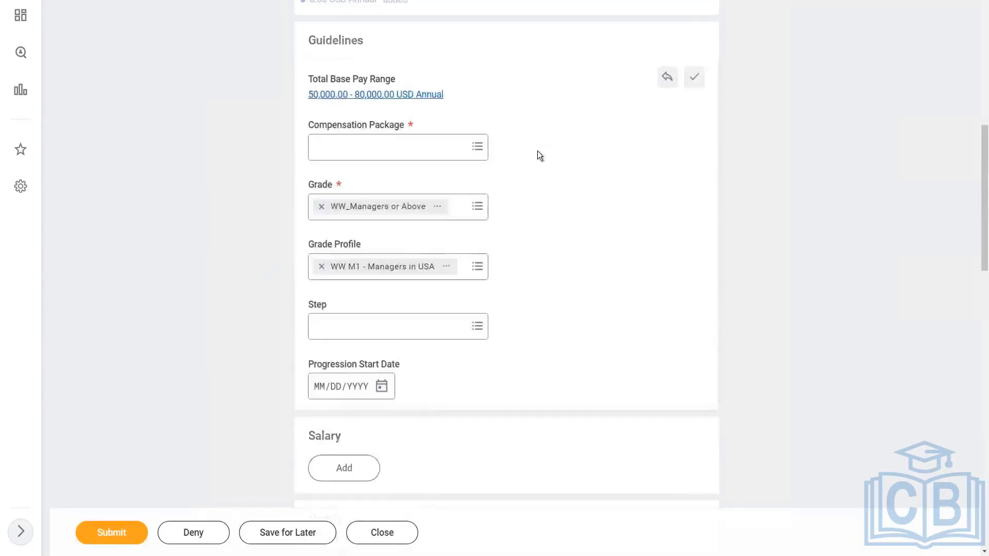
left_click(479, 148)
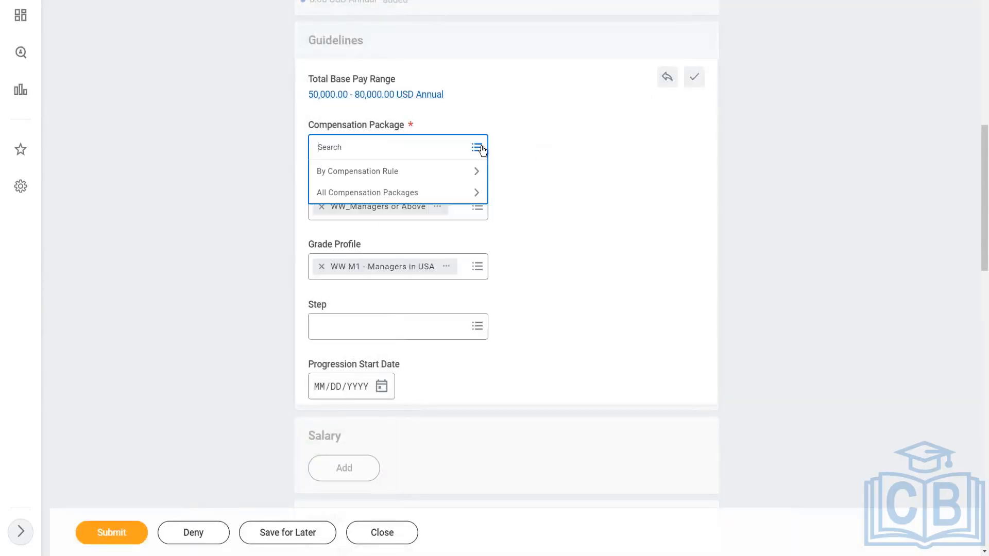
left_click(390, 172)
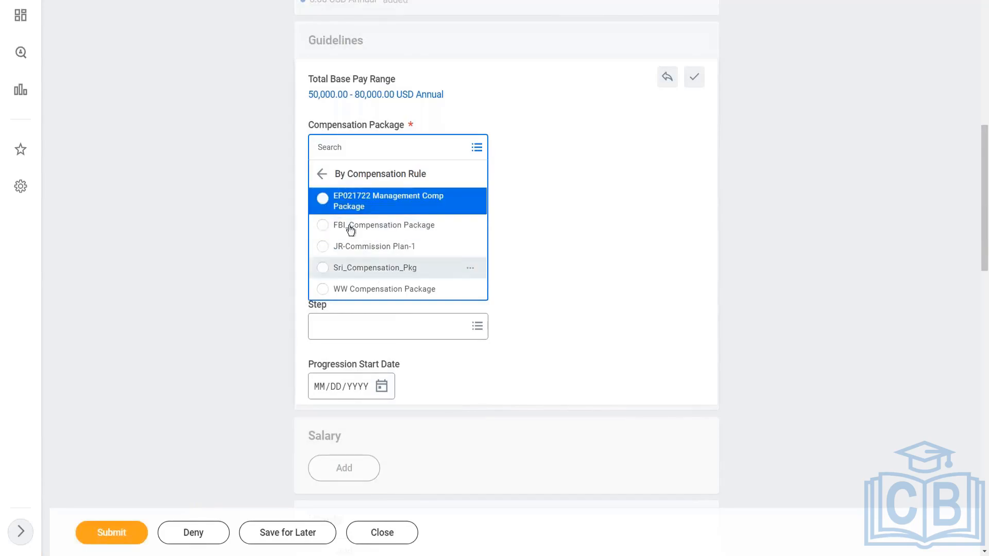
right_click(398, 207)
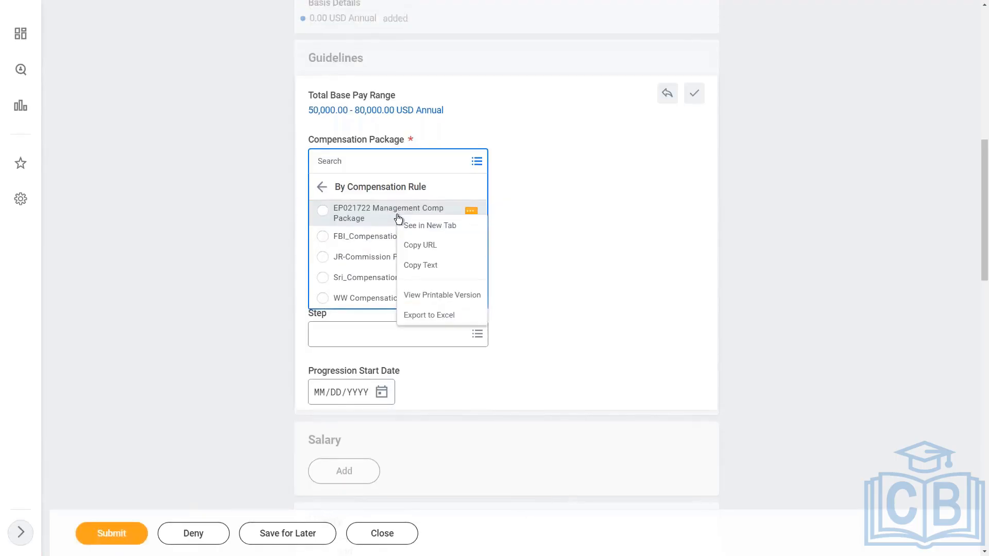
left_click(373, 159)
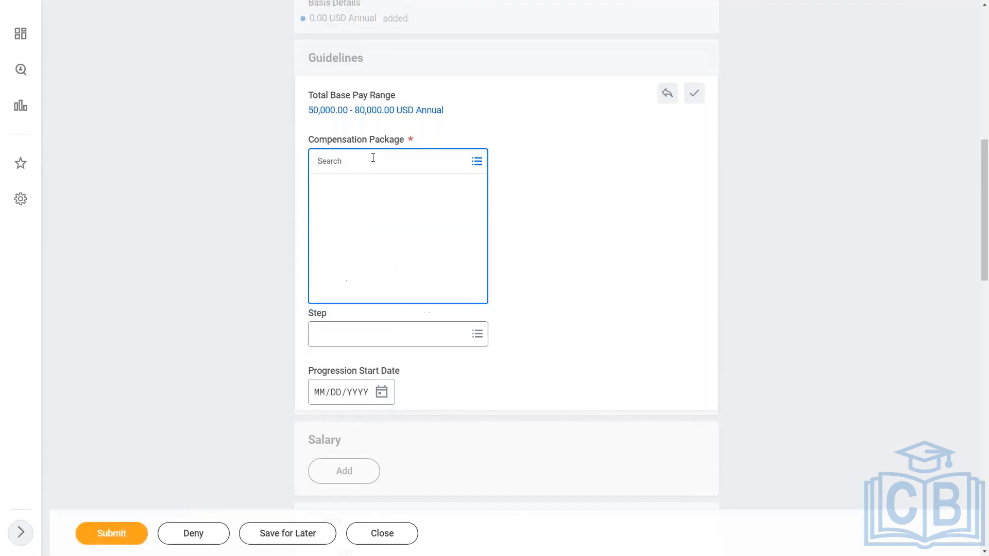
left_click(407, 187)
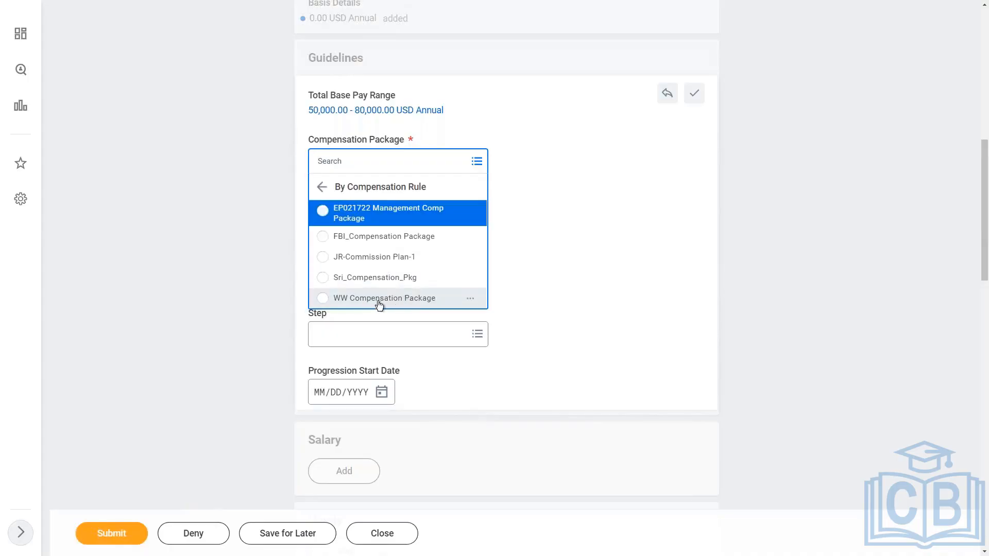
right_click(379, 216)
left_click(411, 223)
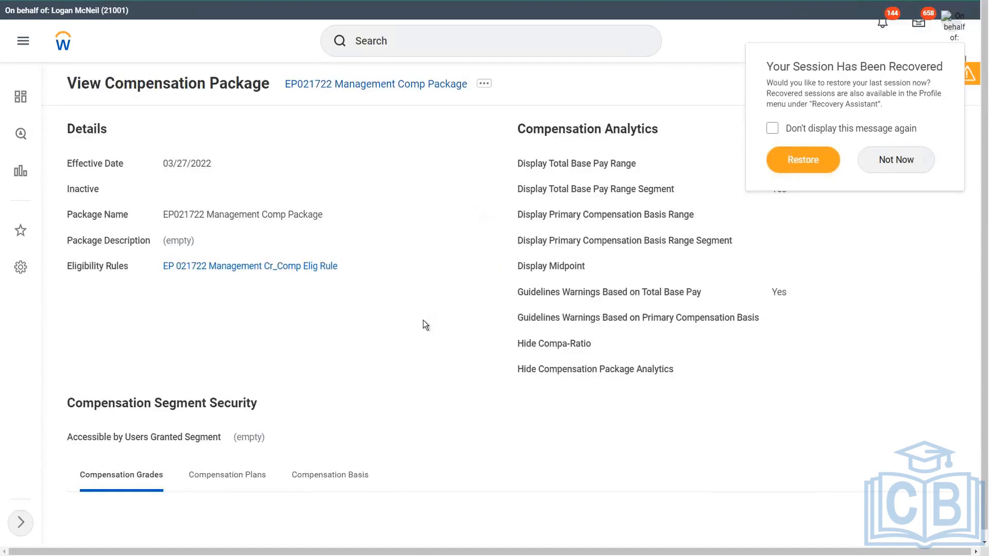
scroll(422, 320, "down", 3)
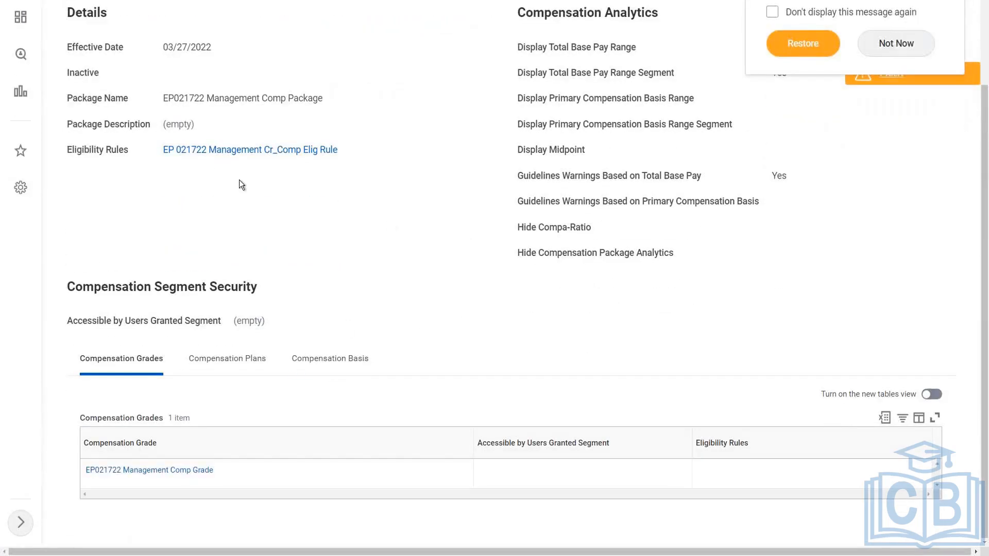
left_click(267, 154)
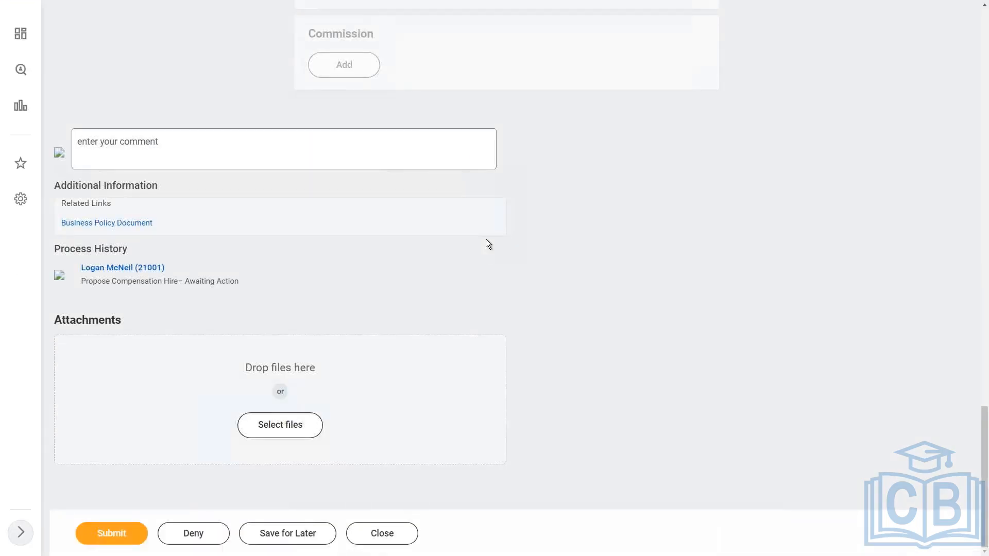
Set the guidelines' compensation package to WW Compensation Package and save the guidelines
scroll(519, 181, "up", 15)
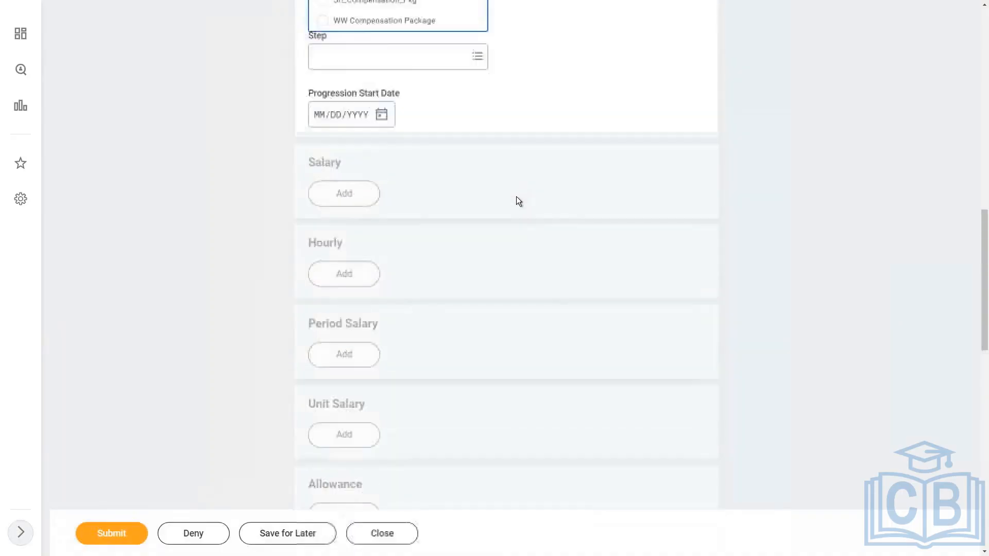
scroll(517, 199, "up", 4)
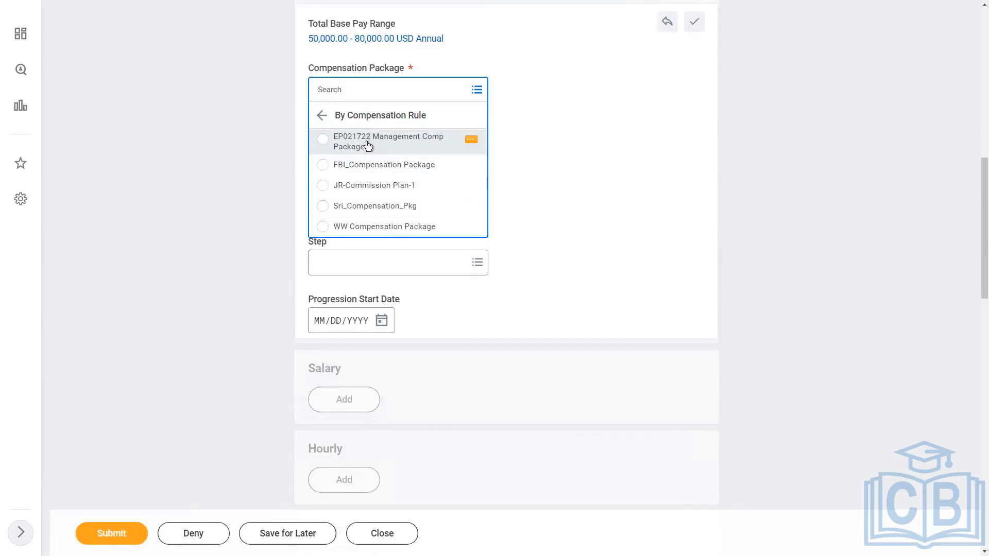
left_click(383, 226)
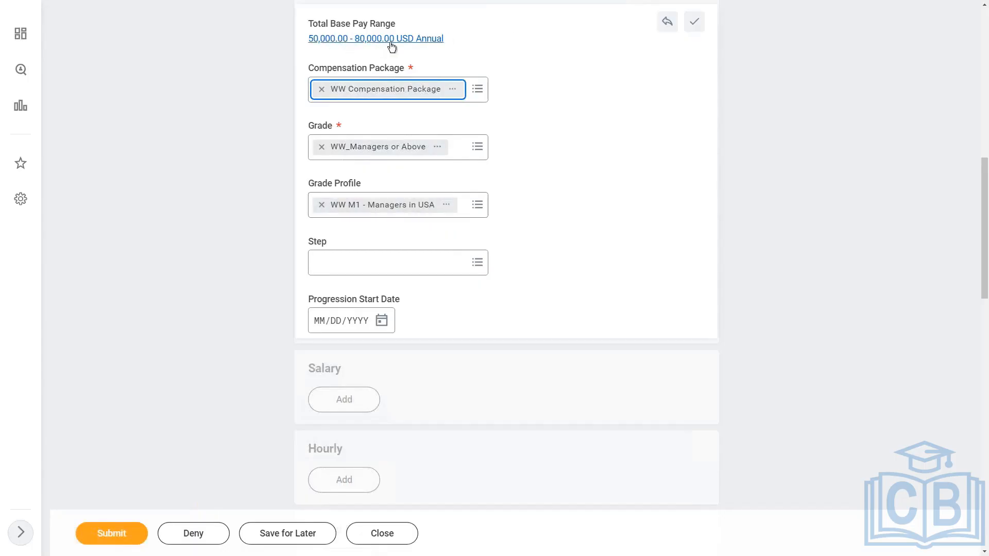
left_click(694, 22)
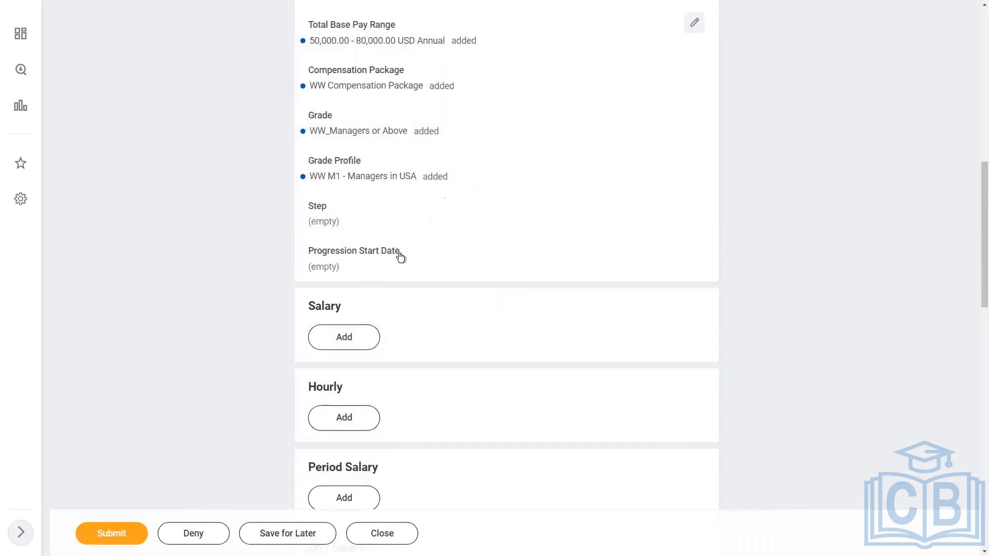
Add a salary using WW Salary Plan with an amount of 85000 USD Annual and save it
left_click(349, 338)
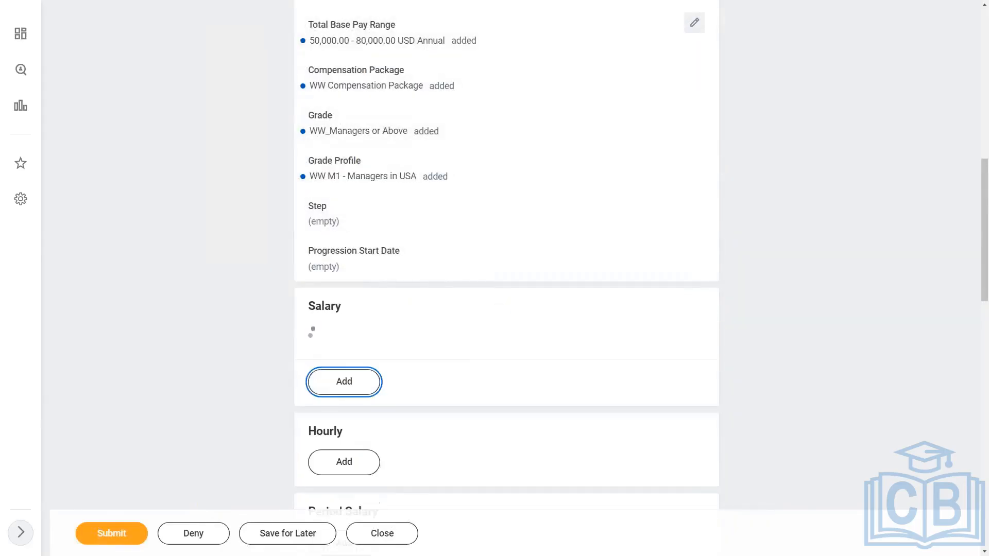
scroll(575, 300, "down", 2)
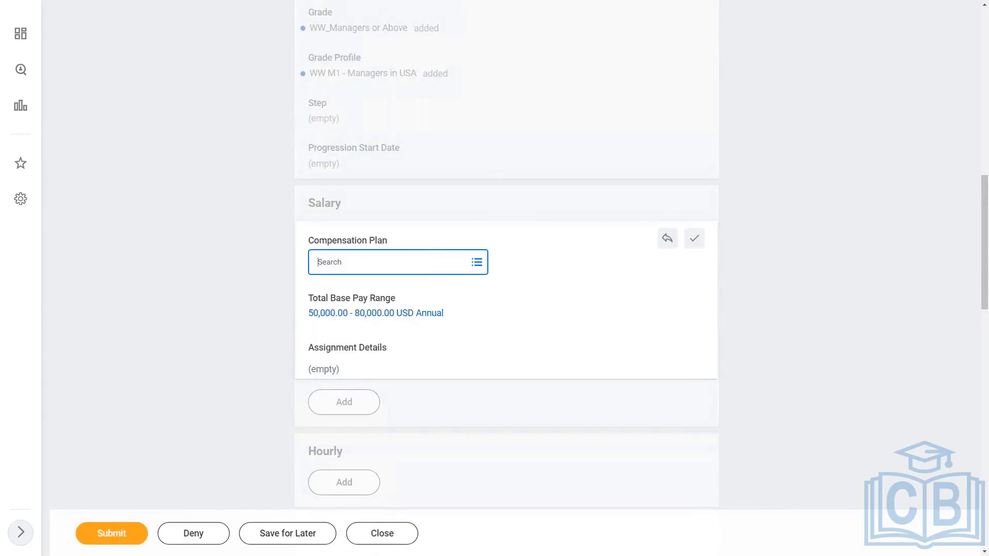
left_click(477, 263)
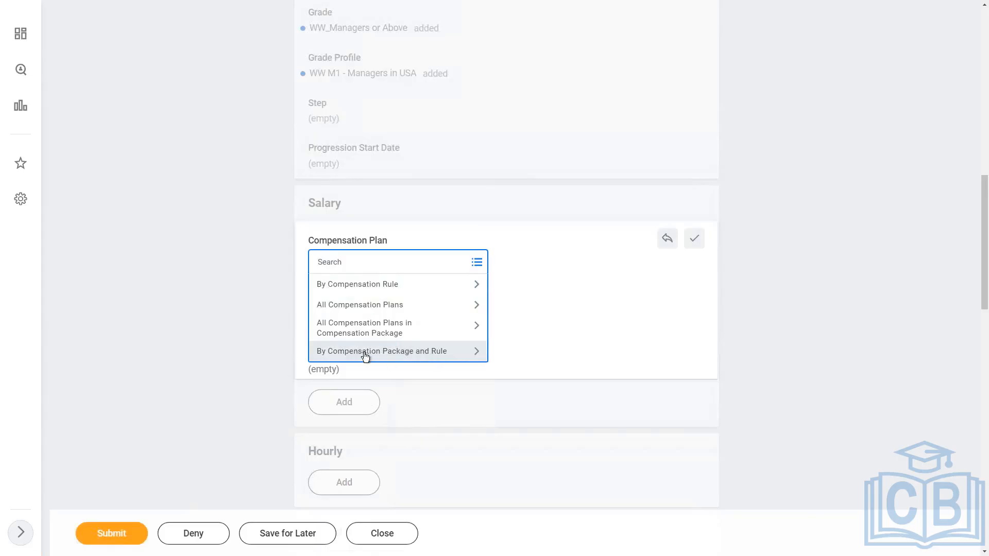
left_click(427, 355)
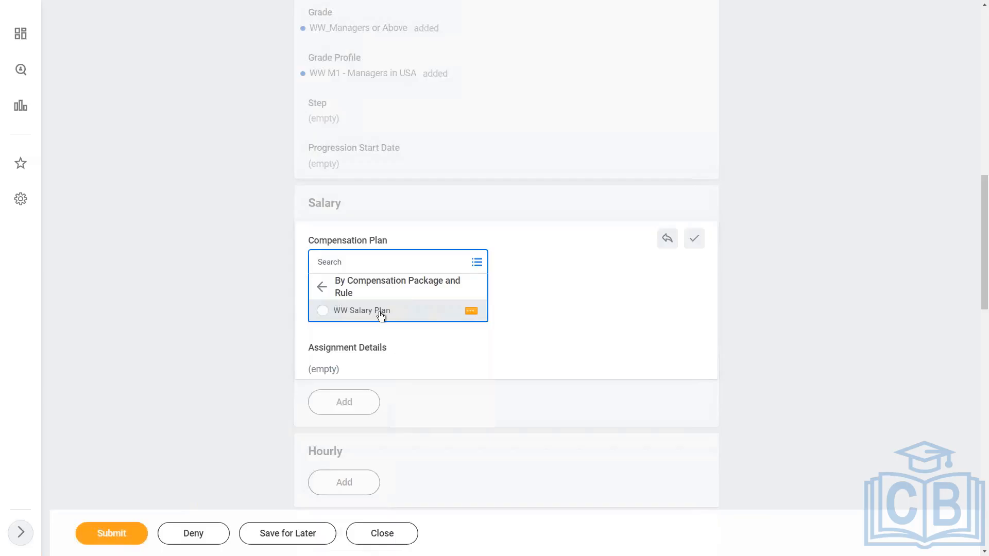
left_click(407, 315)
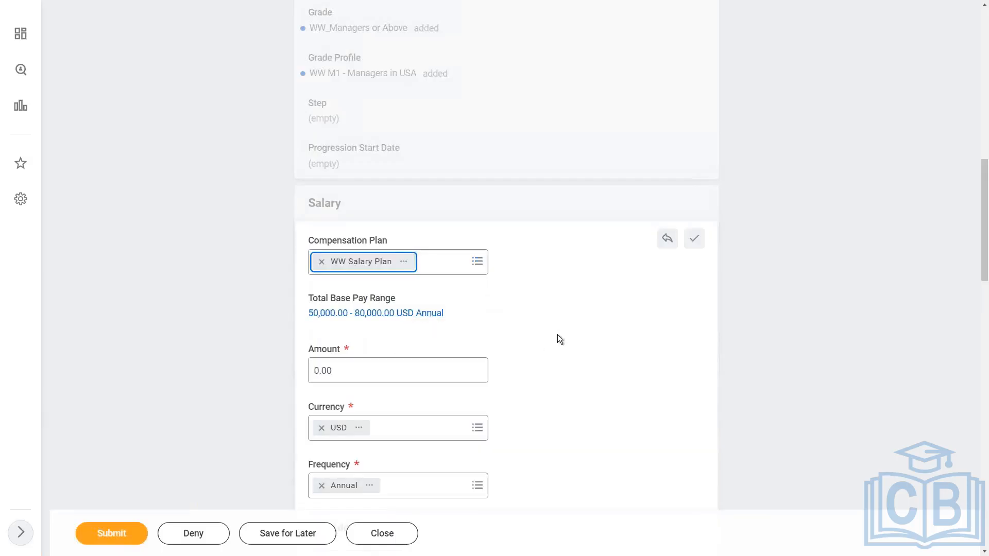
scroll(533, 323, "down", 1)
left_click(354, 318)
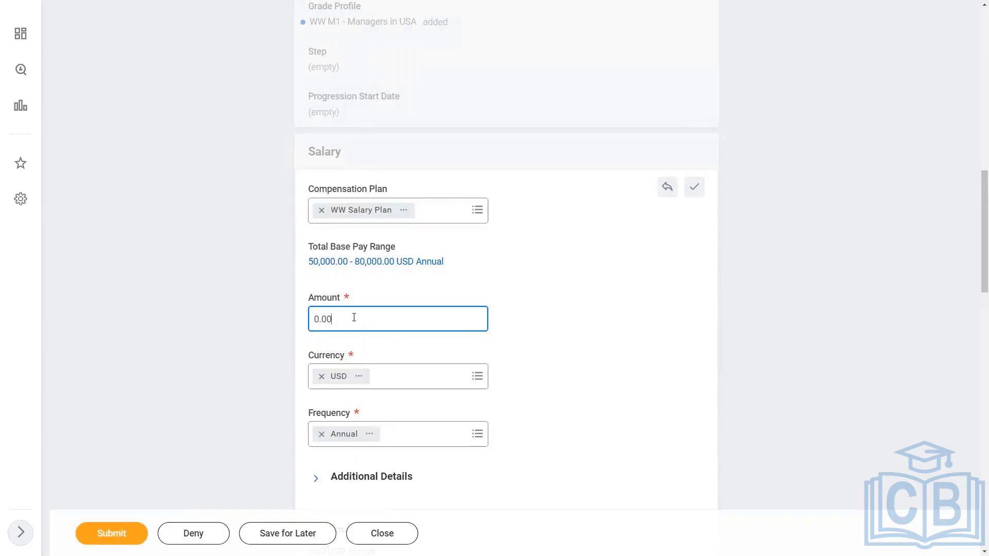
key("ctrl+a")
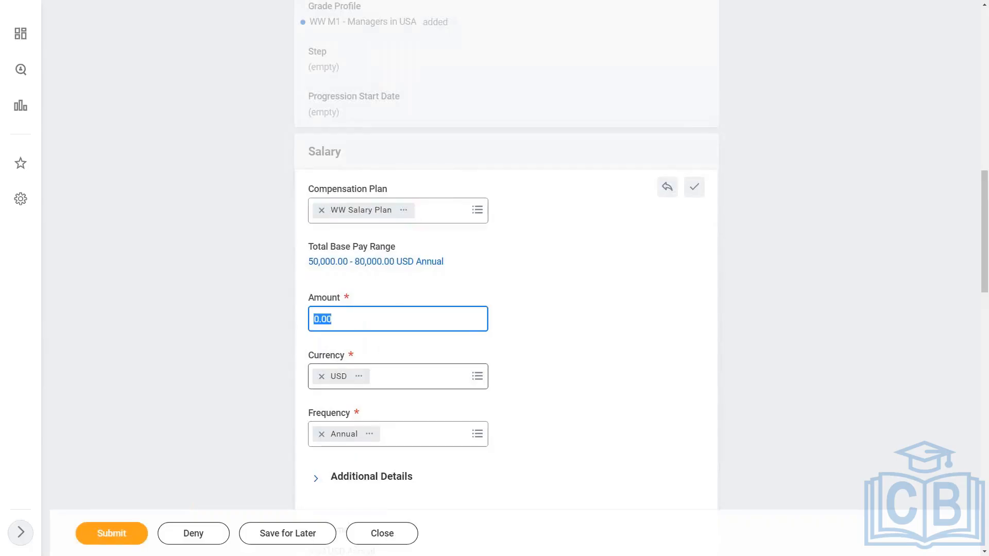
type("85000")
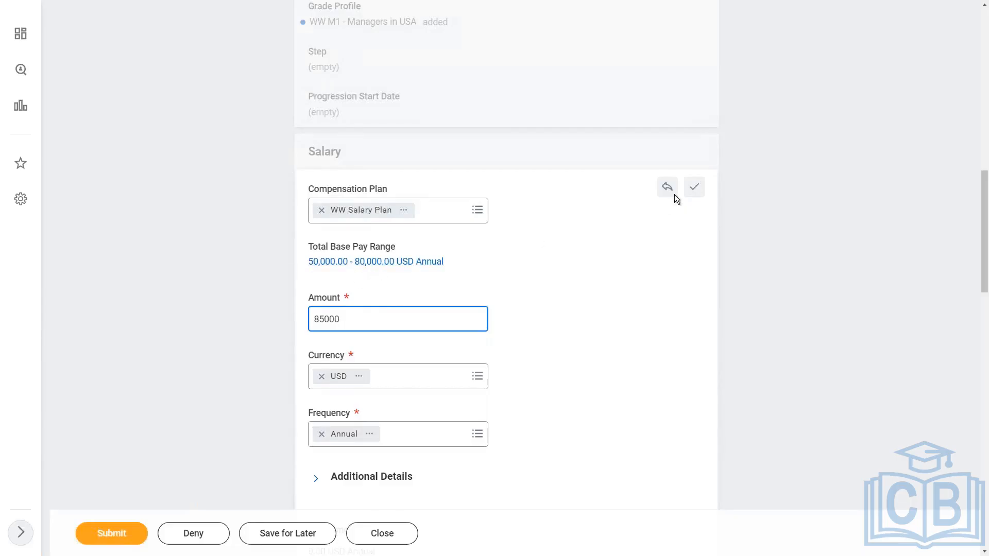
left_click(694, 191)
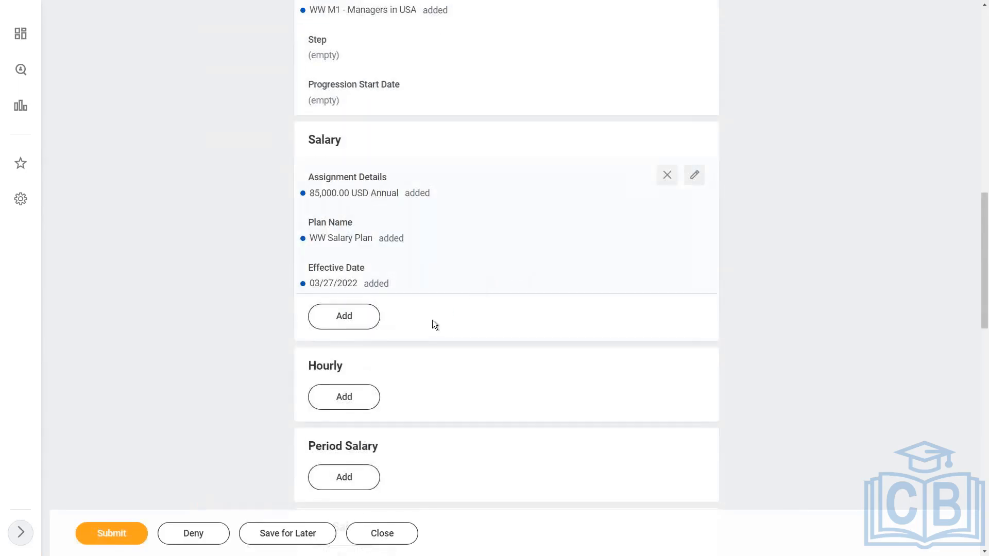
Add an allowance using the WW Car Allowance plan at 1,200.00 USD Monthly and save it
scroll(432, 321, "down", 4)
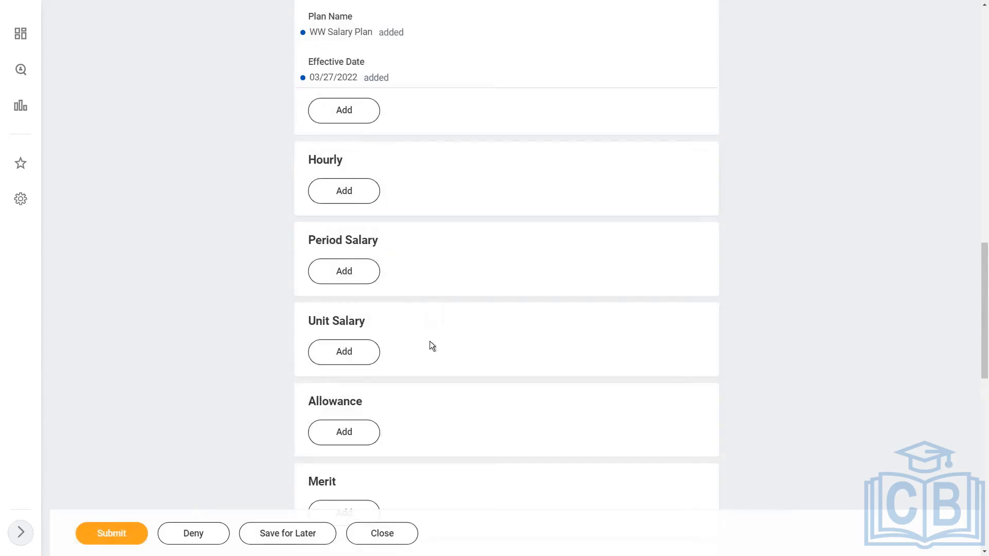
left_click(344, 433)
scroll(468, 381, "down", 2)
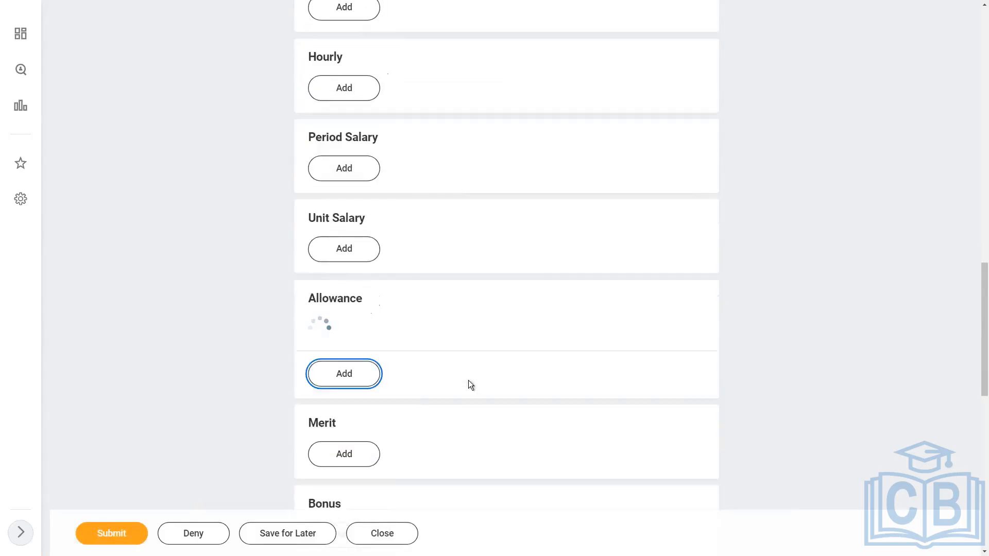
left_click(386, 356)
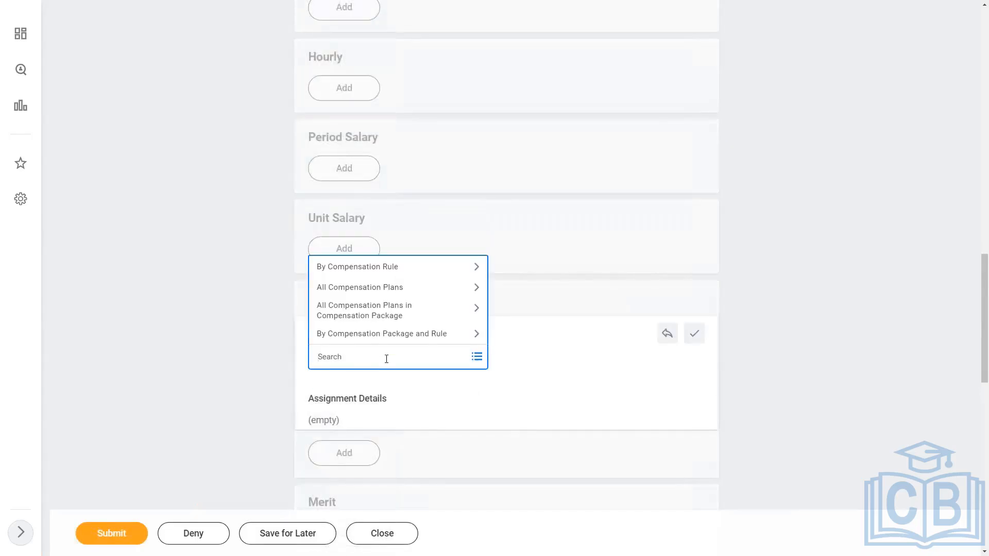
left_click(382, 335)
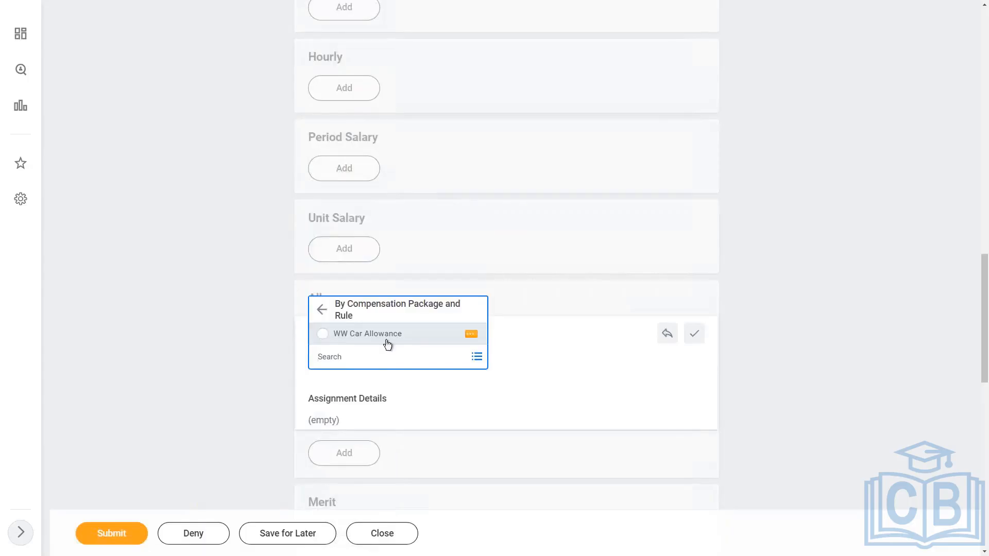
left_click(368, 334)
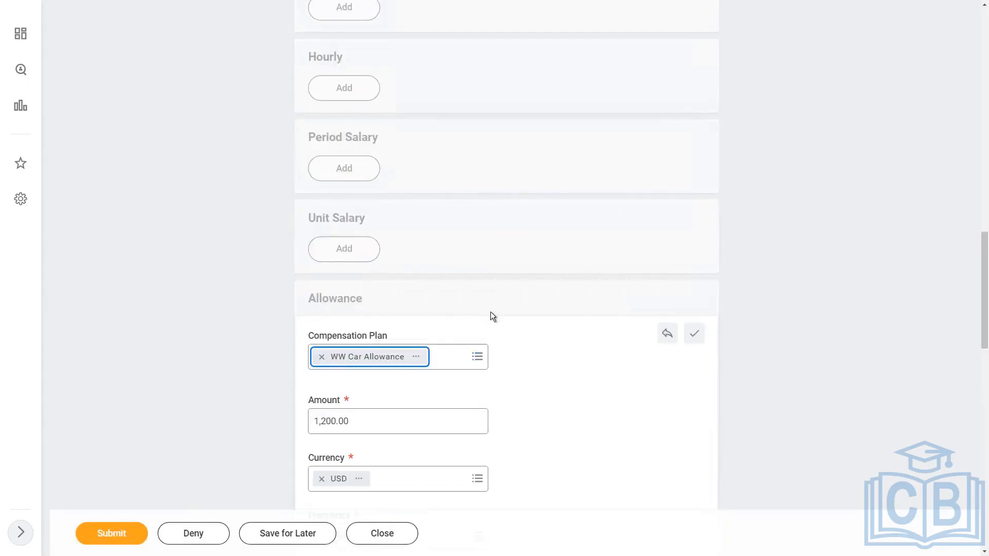
scroll(567, 311, "down", 3)
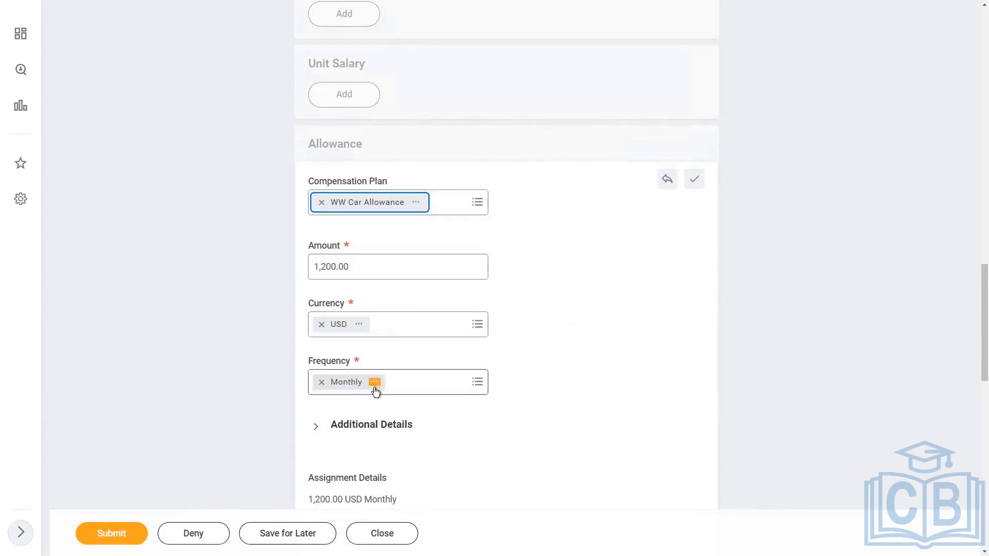
left_click(694, 181)
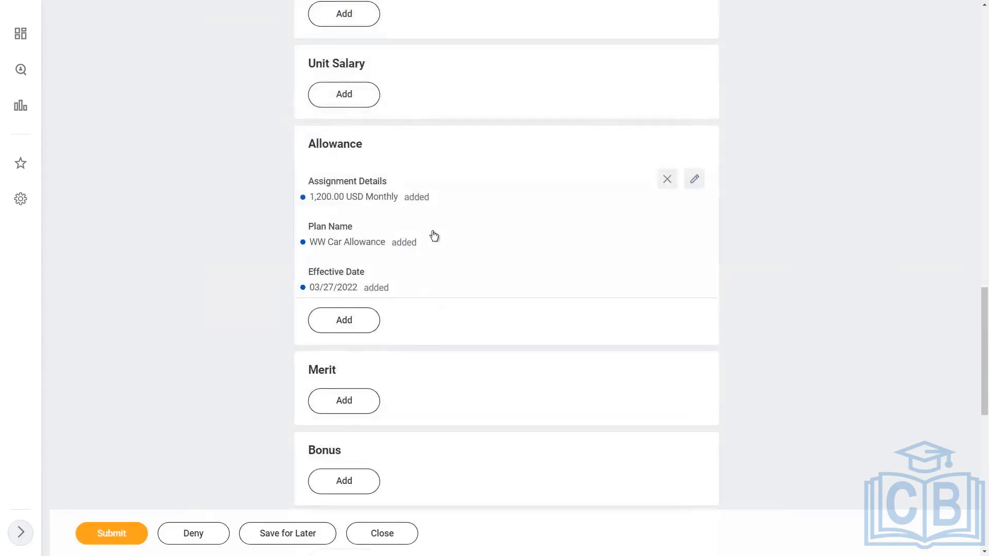
Try to submit the compensation proposal and review the alert before closing it
left_click(108, 536)
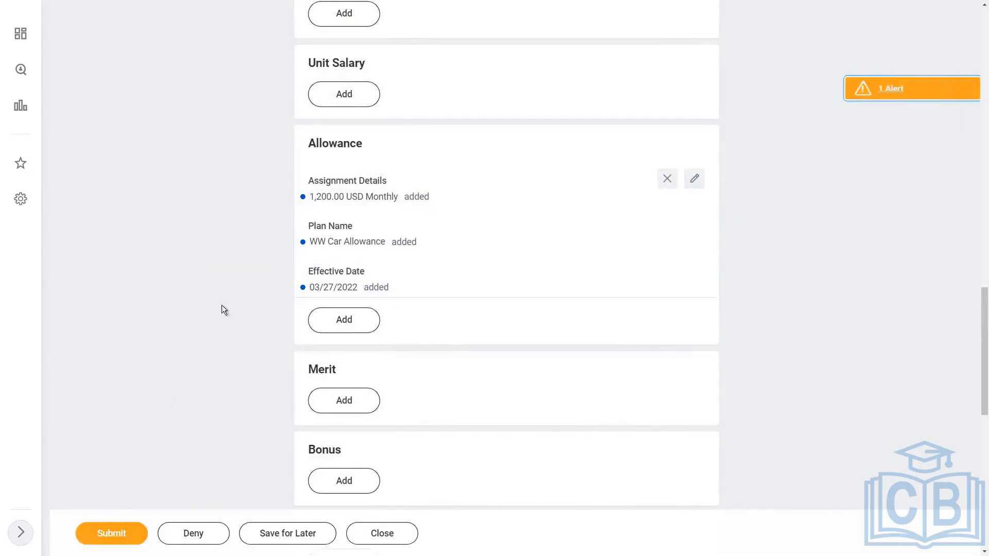
left_click(913, 94)
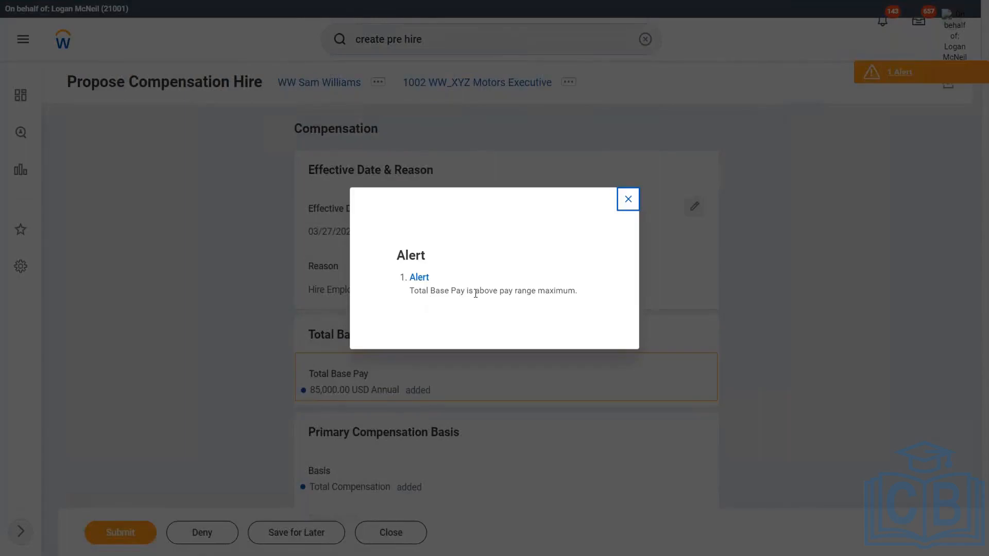
left_click_drag(476, 292, 507, 290)
left_click(580, 301)
left_click(629, 200)
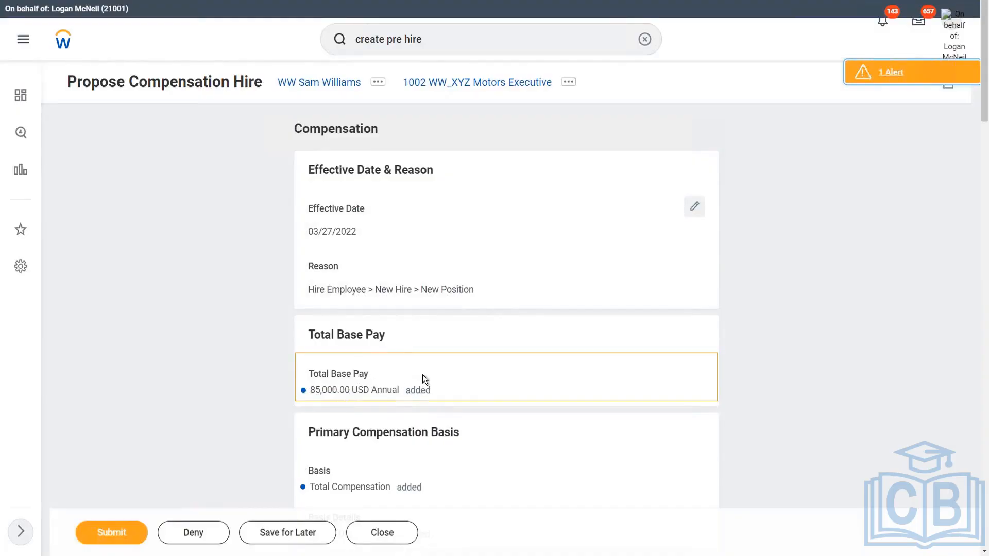
Edit the proposed salary, change its amount to 75,000 USD Annual, and save it
scroll(571, 357, "down", 5)
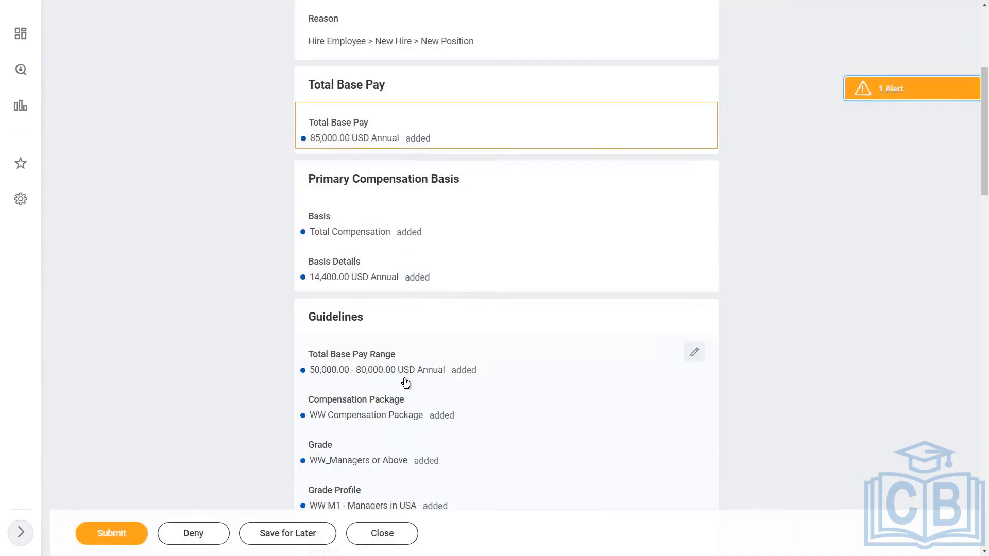
scroll(405, 383, "down", 1)
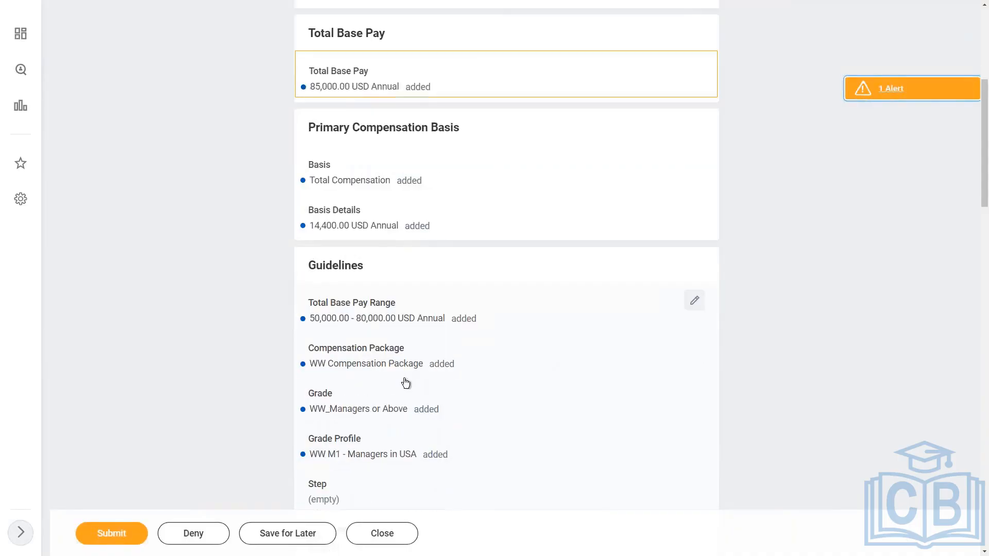
scroll(406, 383, "down", 6)
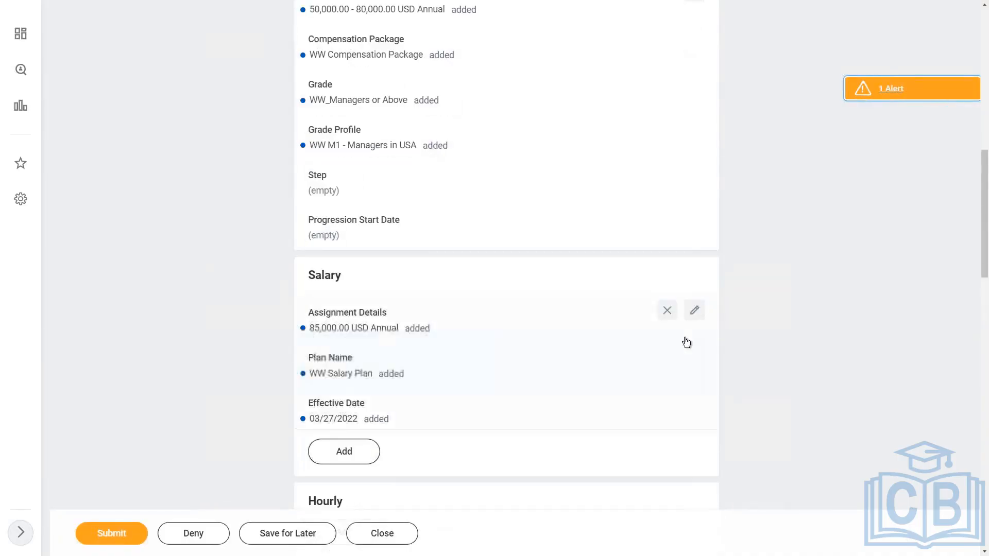
left_click(702, 313)
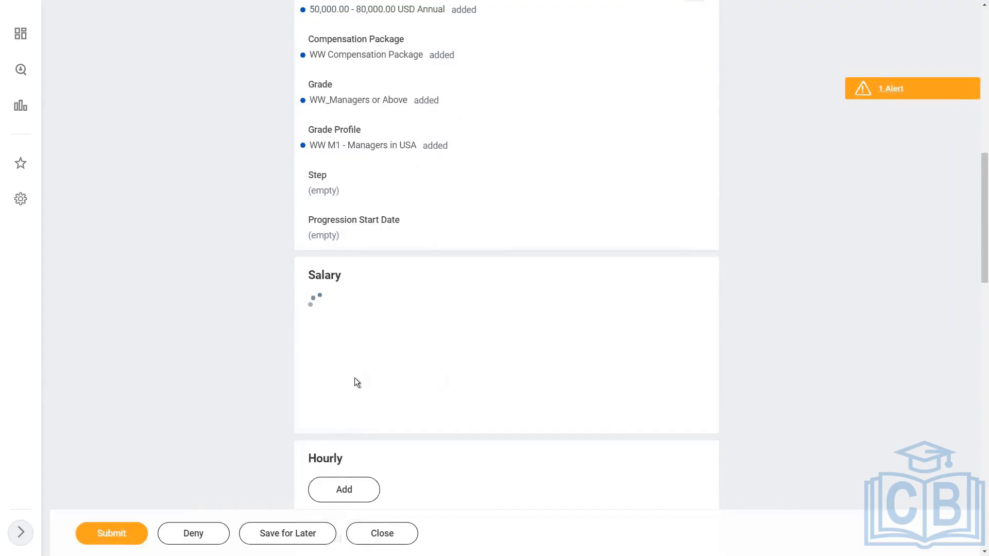
scroll(360, 464, "down", 2)
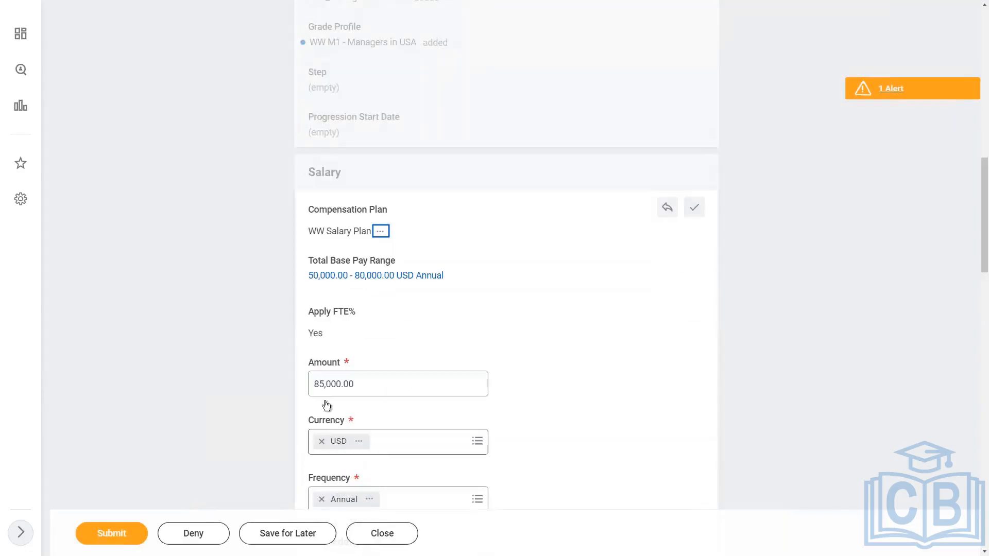
left_click_drag(320, 385, 298, 417)
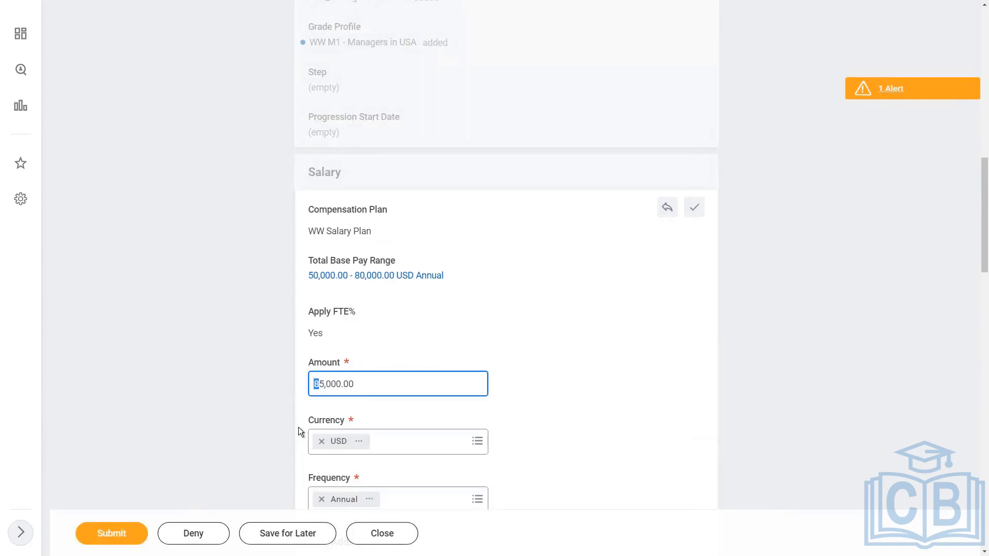
type("7")
left_click(695, 207)
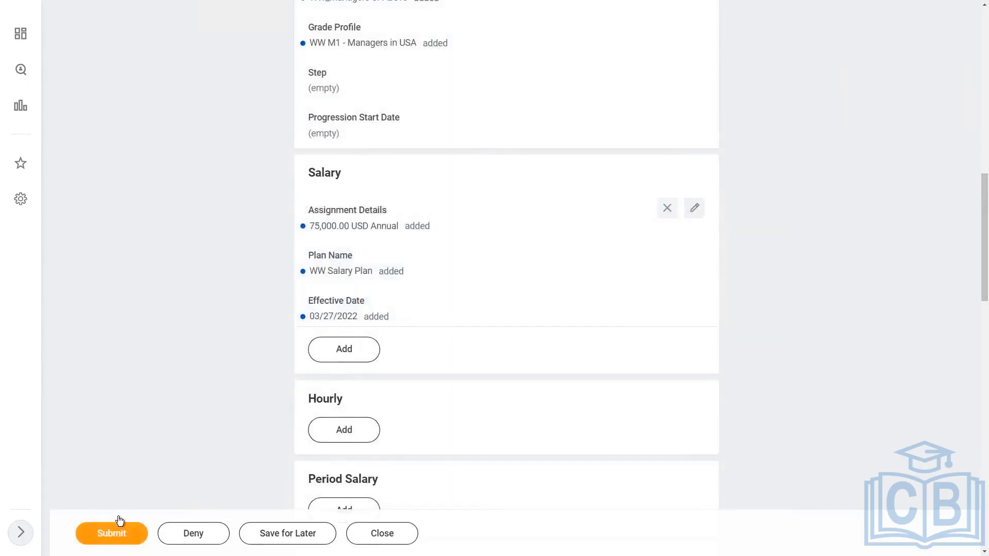
Review the updated proposal and submit the compensation hire event
scroll(826, 256, "up", 10)
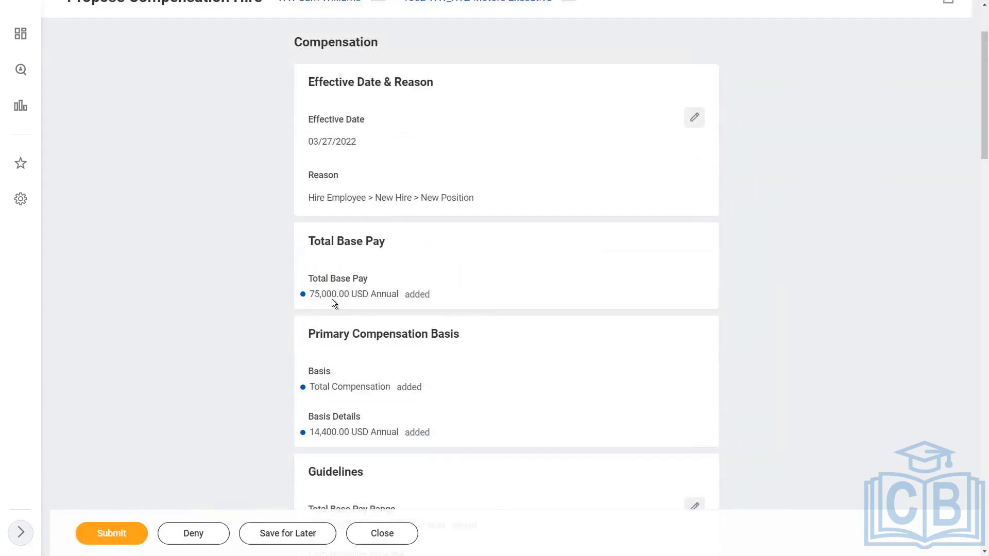
scroll(331, 299, "down", 5)
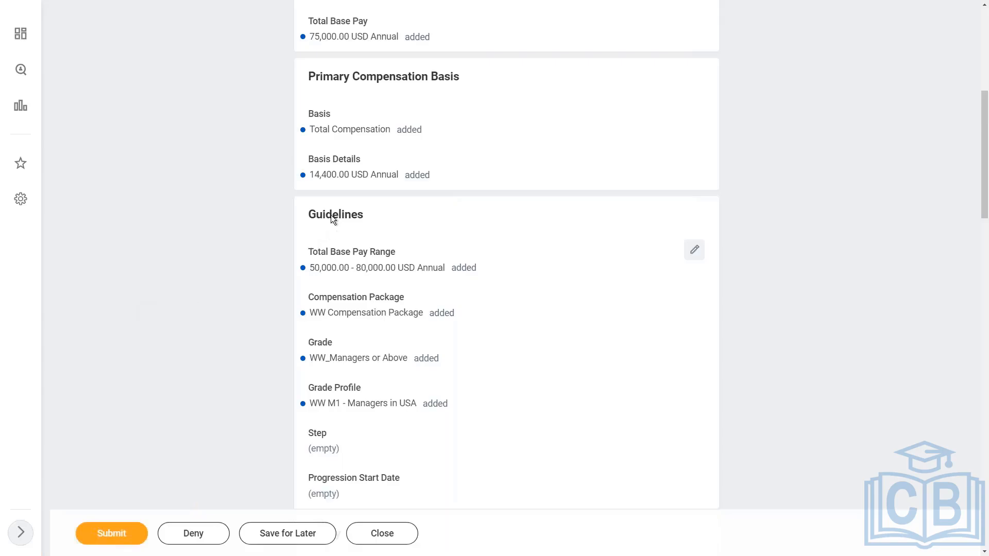
double_click(362, 212)
left_click(125, 313)
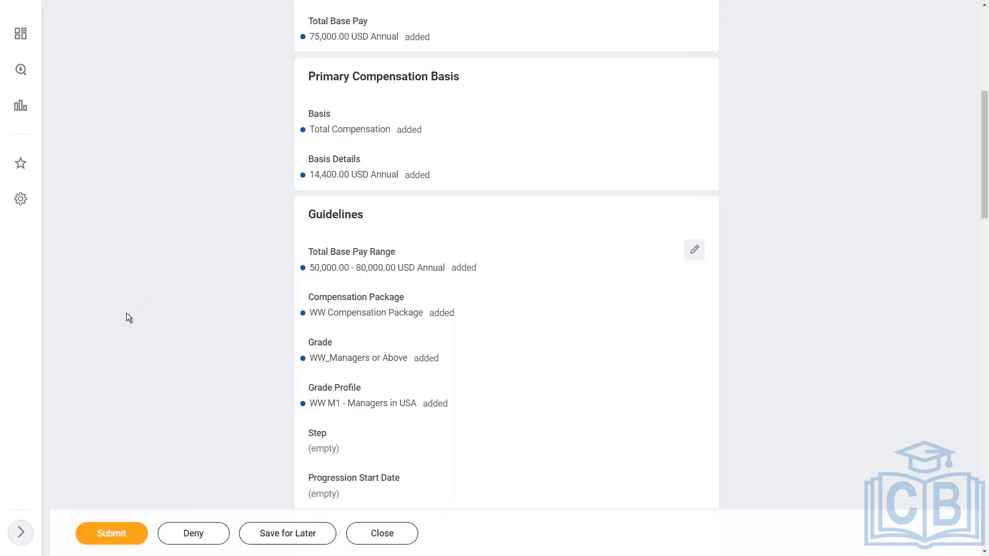
left_click(110, 536)
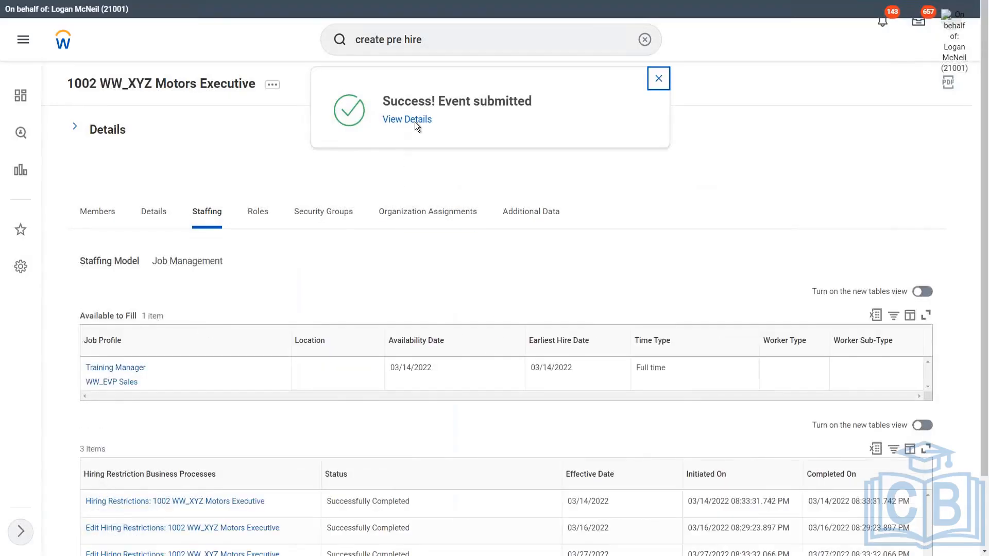
Open the new hire's worker profile from the organization's members and go to their compensation page
left_click(100, 212)
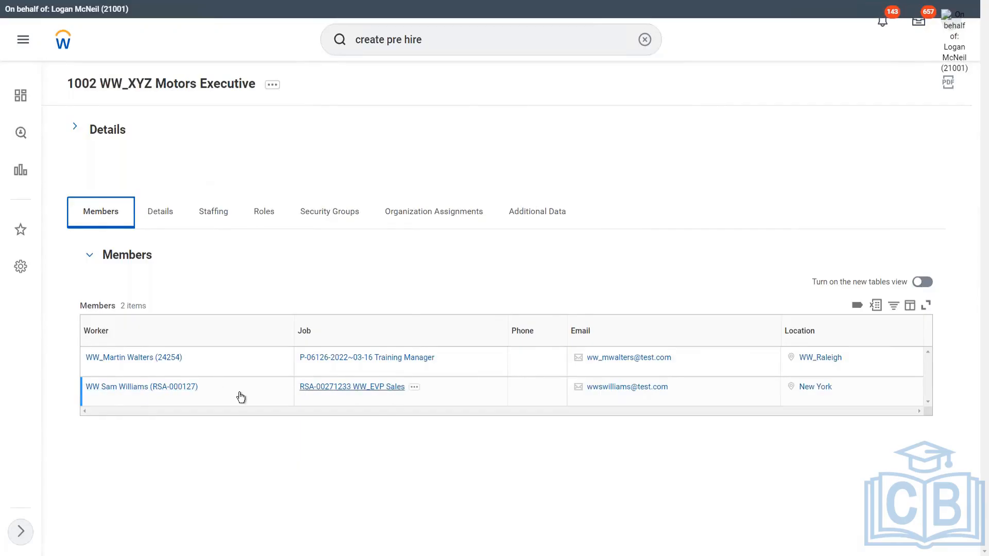
left_click(139, 387)
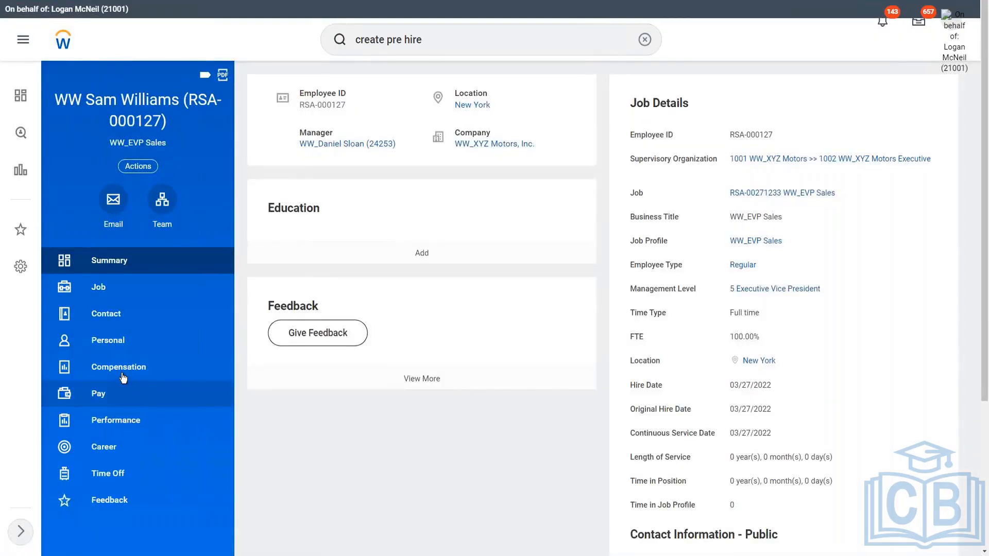
left_click(123, 373)
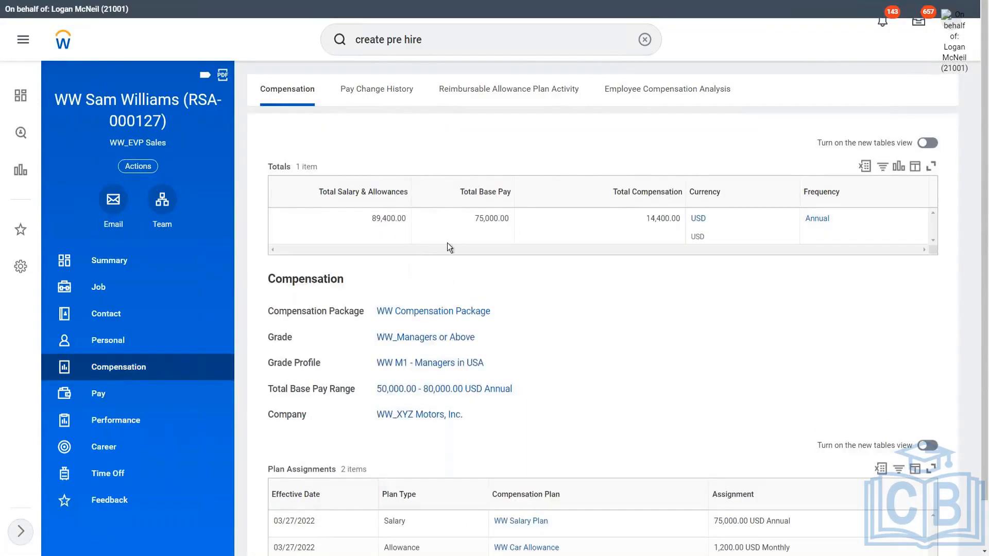
Examine the worker's compensation totals, package details and plan assignments
left_click_drag(475, 219, 510, 219)
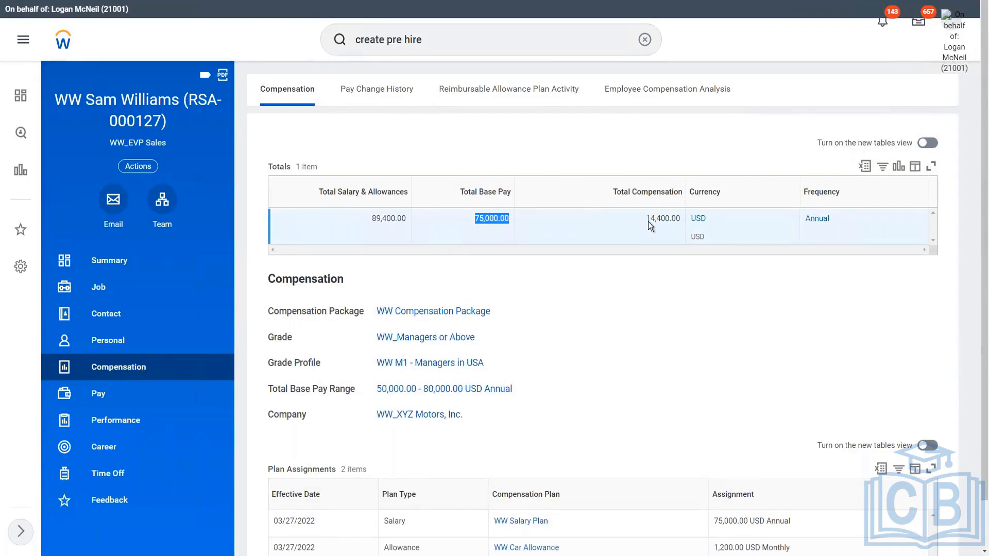
left_click_drag(647, 219, 665, 220)
scroll(539, 277, "down", 1)
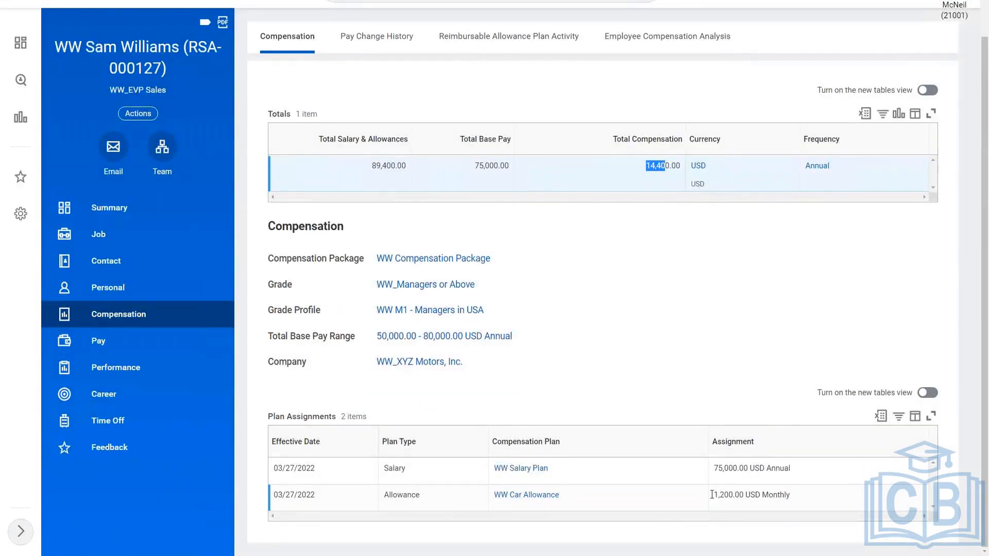
left_click_drag(713, 494, 801, 498)
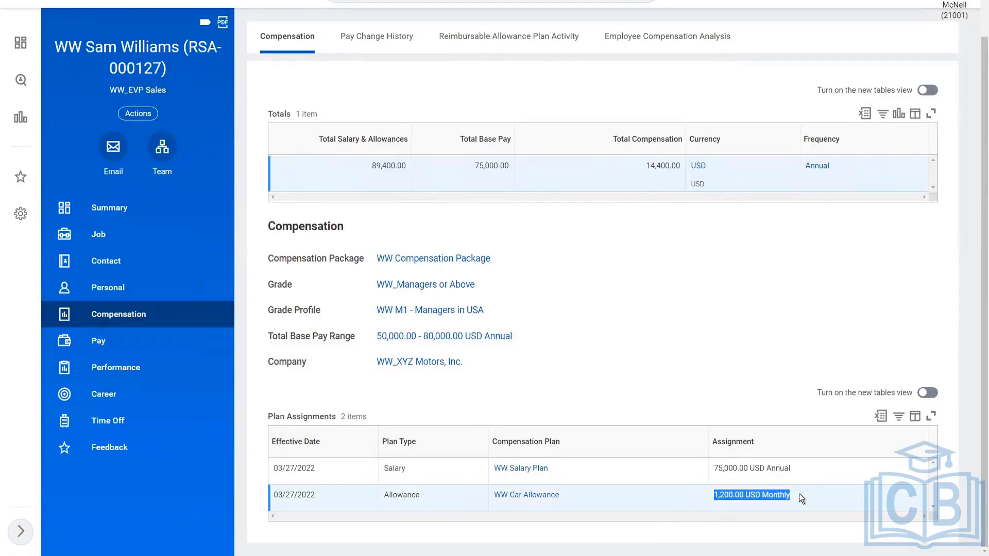
left_click(663, 338)
scroll(663, 338, "up", 1)
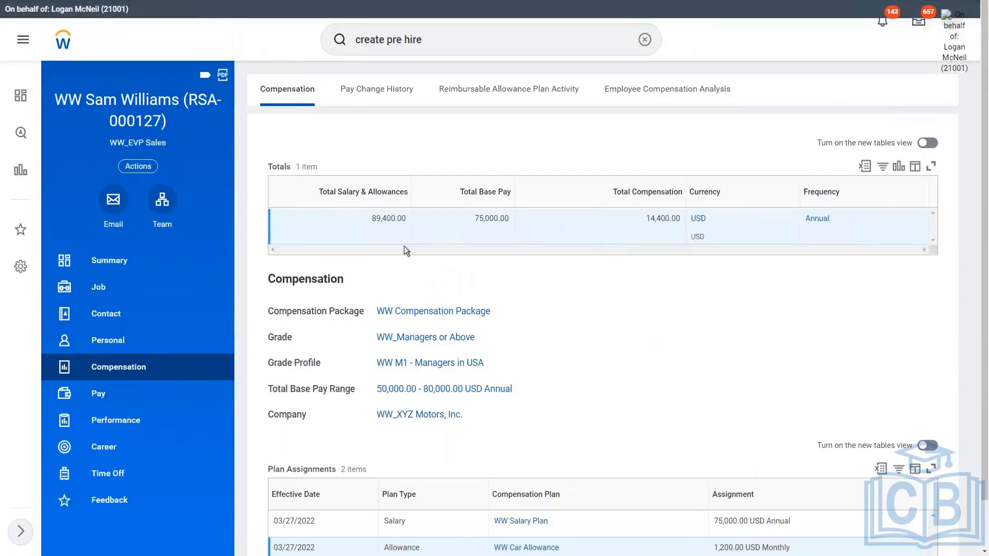
left_click_drag(371, 219, 407, 219)
left_click(384, 221)
double_click(389, 218)
left_click_drag(401, 216, 402, 216)
left_click(649, 313)
scroll(365, 393, "down", 1)
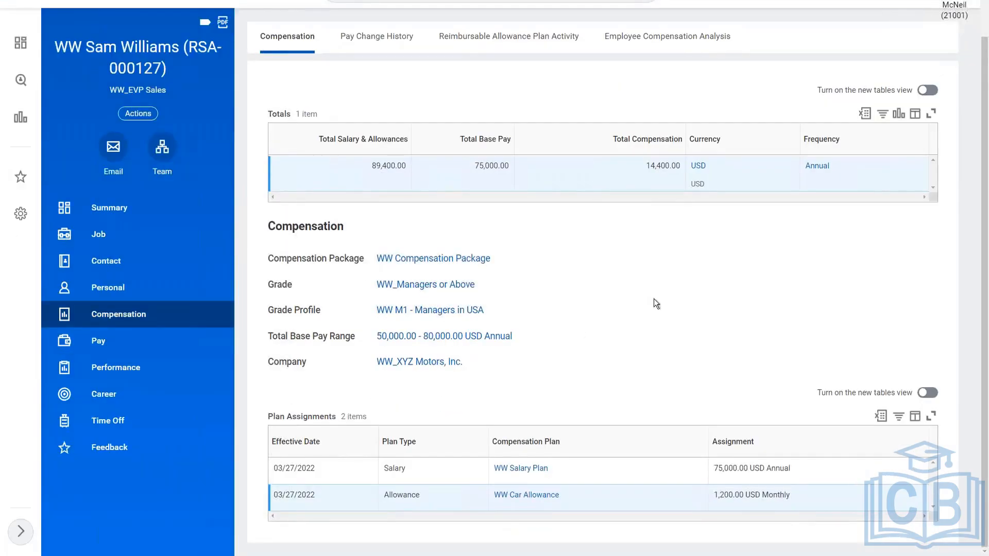
scroll(665, 308, "up", 1)
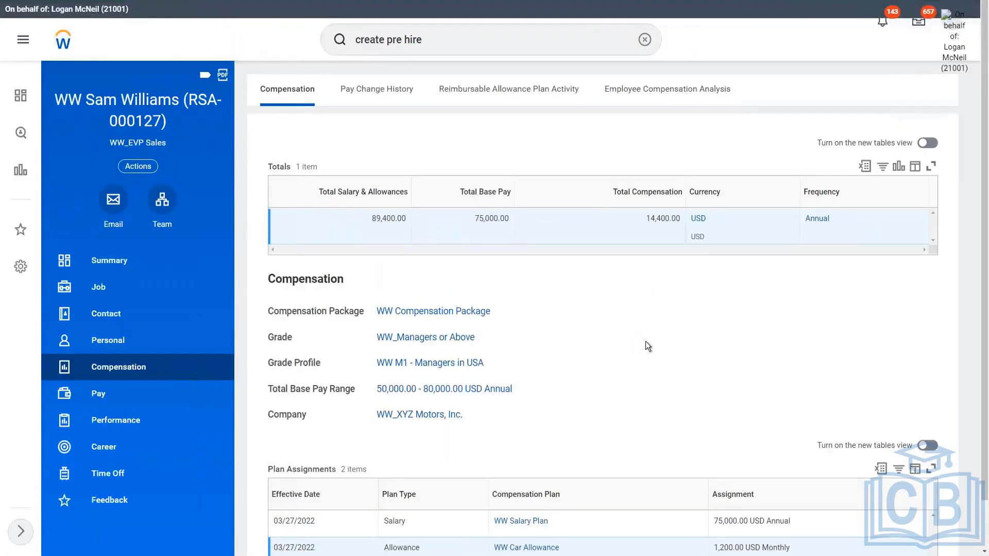